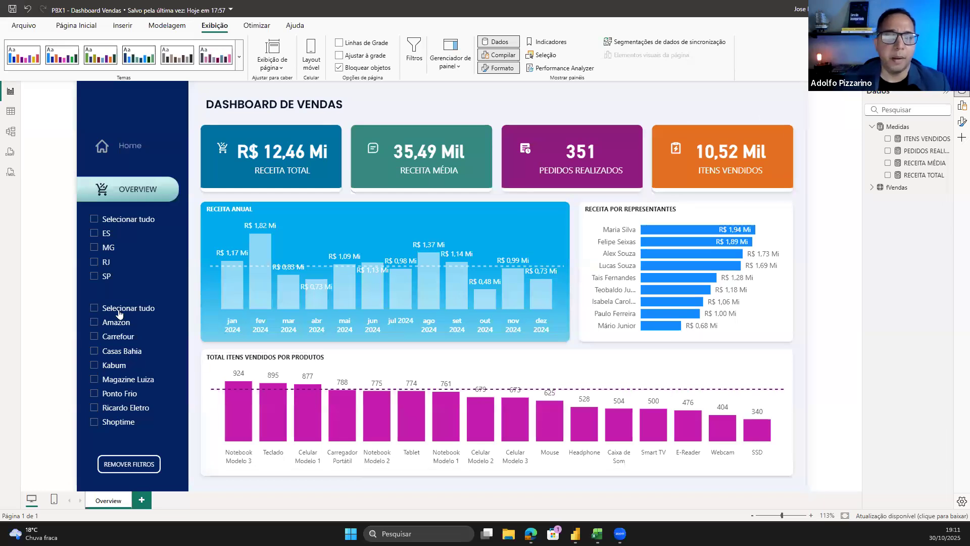
Try filtering the dashboard by the states MG and RJ, and clear the state selection
click(101, 248)
ctrl+click(104, 261)
click(105, 263)
click(106, 263)
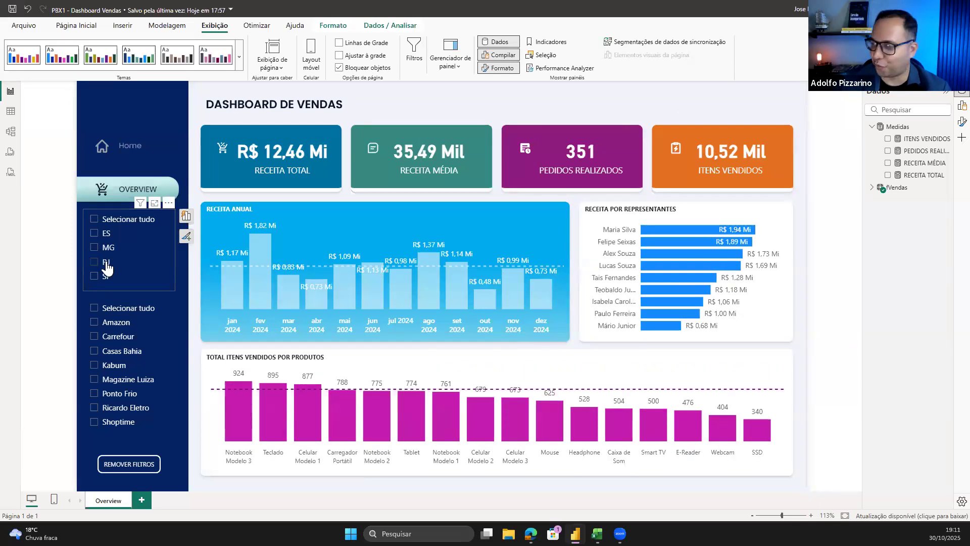
Try filtering the dashboard by the retailers Amazon and Carrefour, and deselect both
click(117, 322)
click(122, 340)
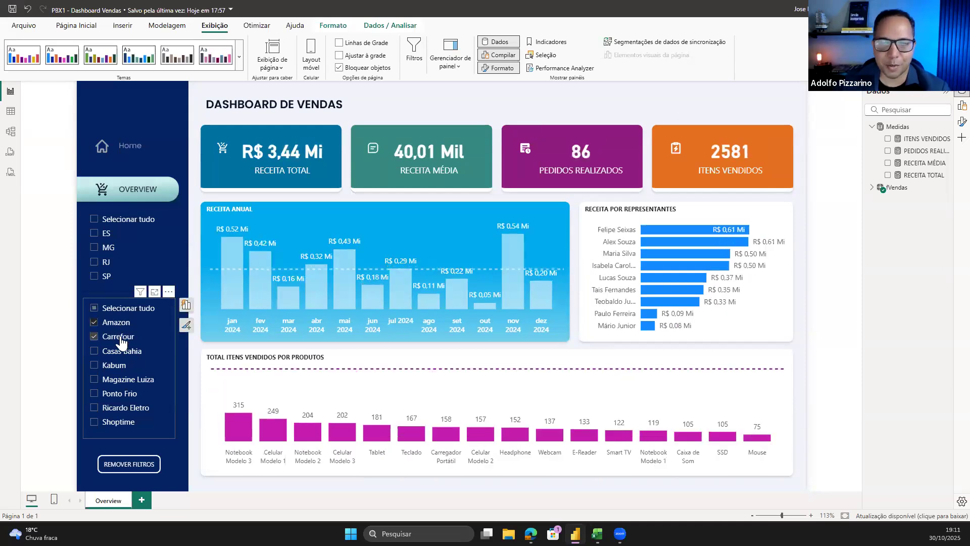
click(123, 323)
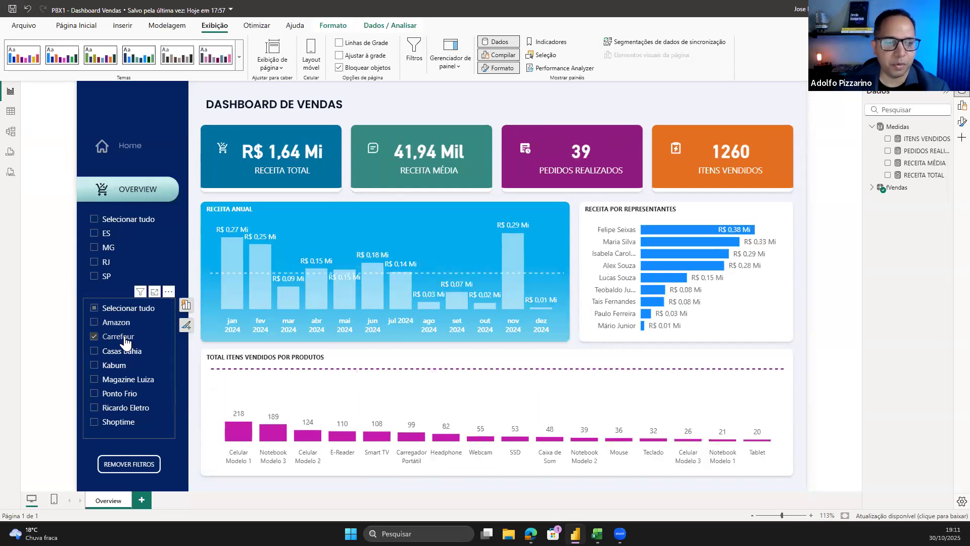
click(124, 339)
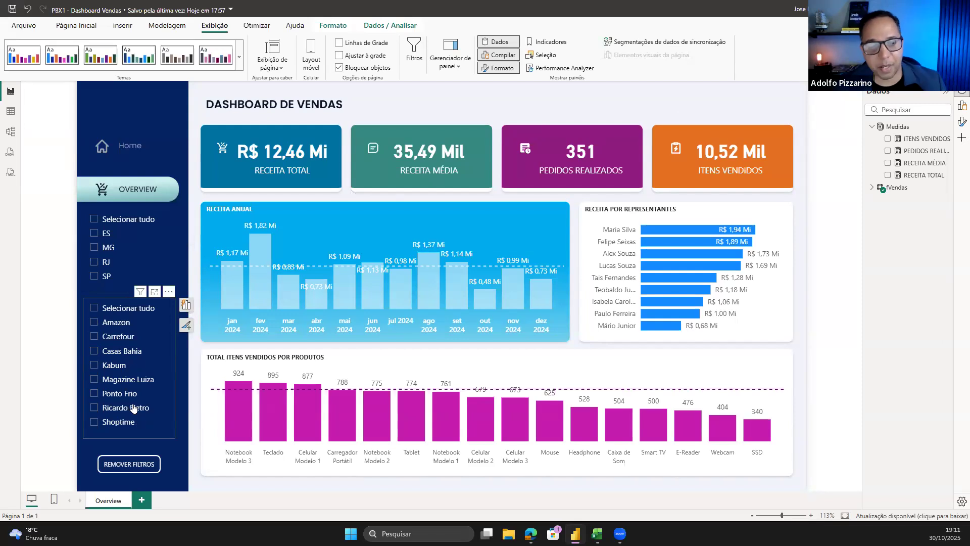
Filter the dashboard by the retailer Ponto Frio and reset it with the report's own filter-removal control
click(124, 394)
ctrl+click(139, 466)
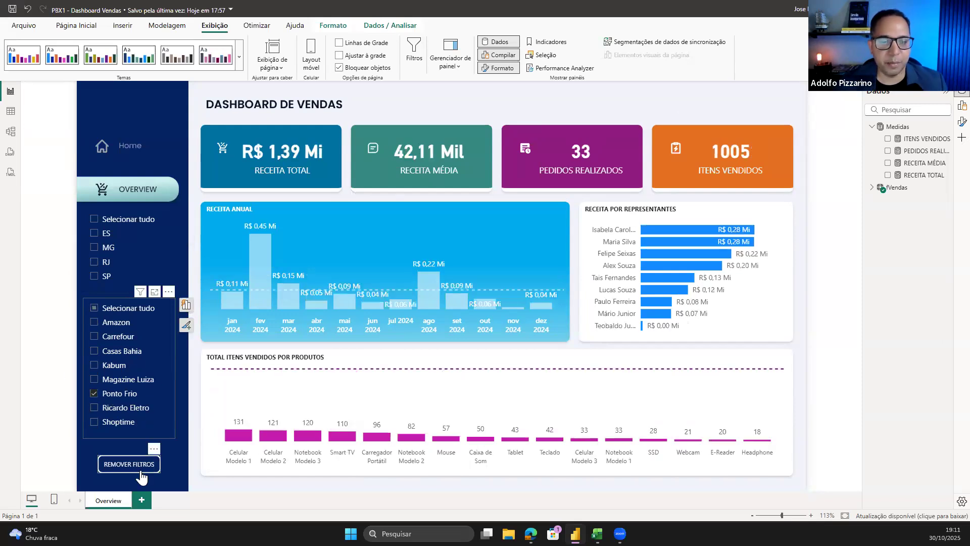
click(489, 109)
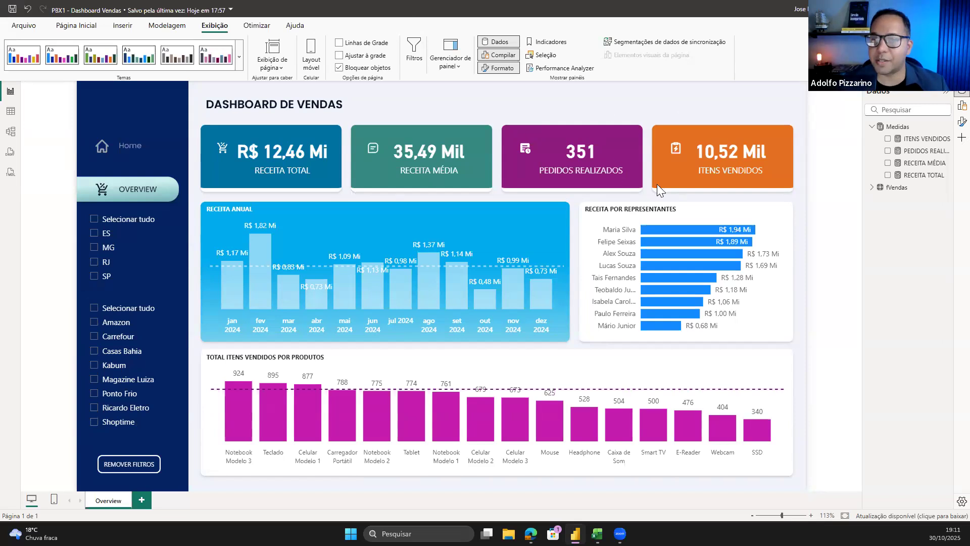
Examine the Receita por Representantes chart in focus mode, and return to the report with nothing selected
click(689, 230)
click(689, 231)
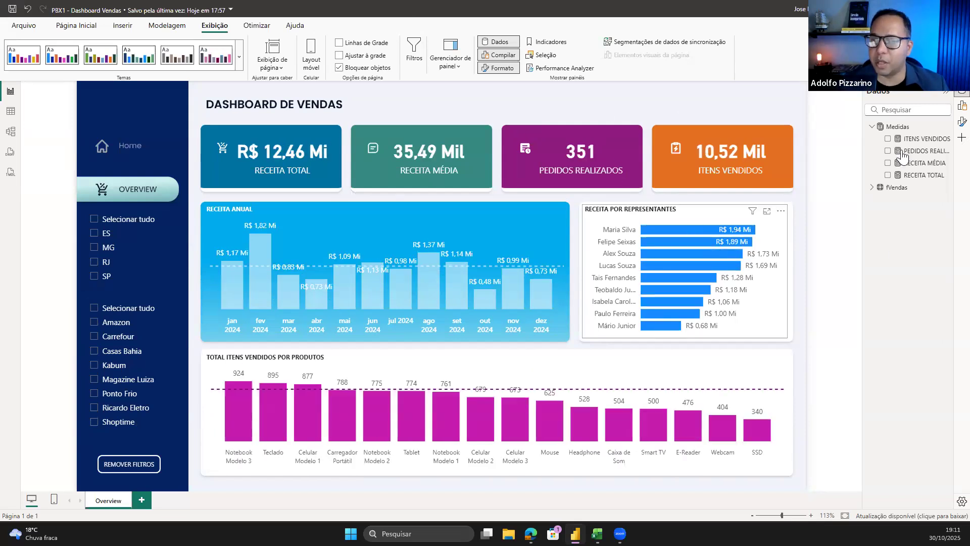
click(766, 211)
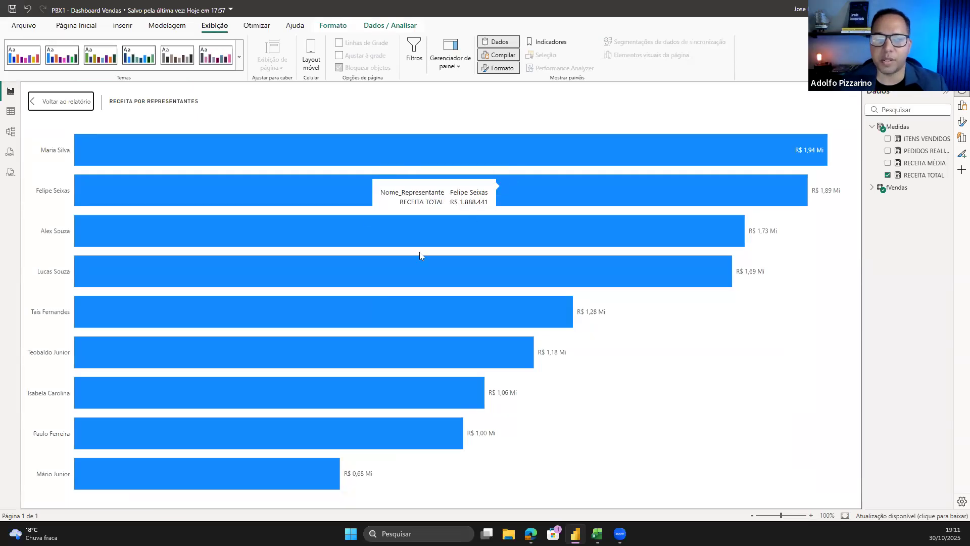
click(84, 101)
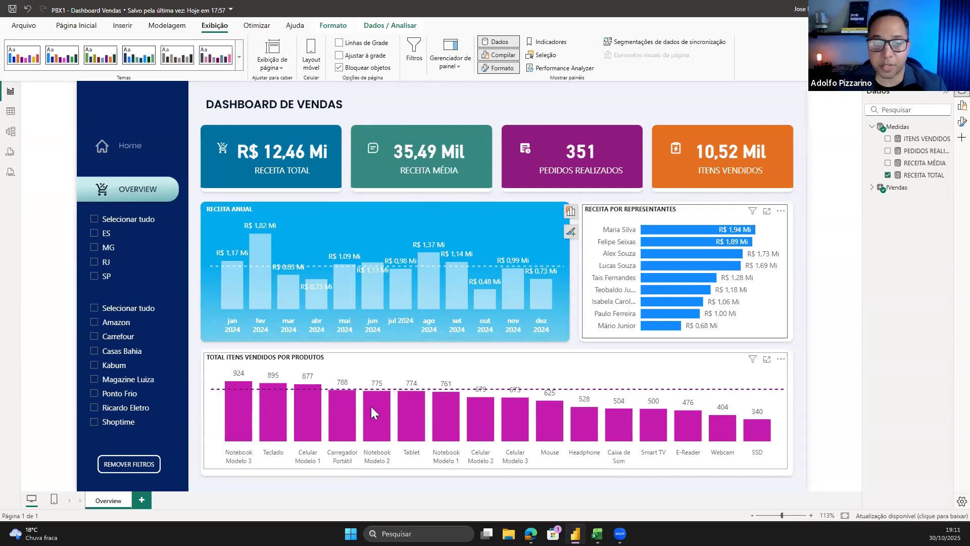
click(830, 316)
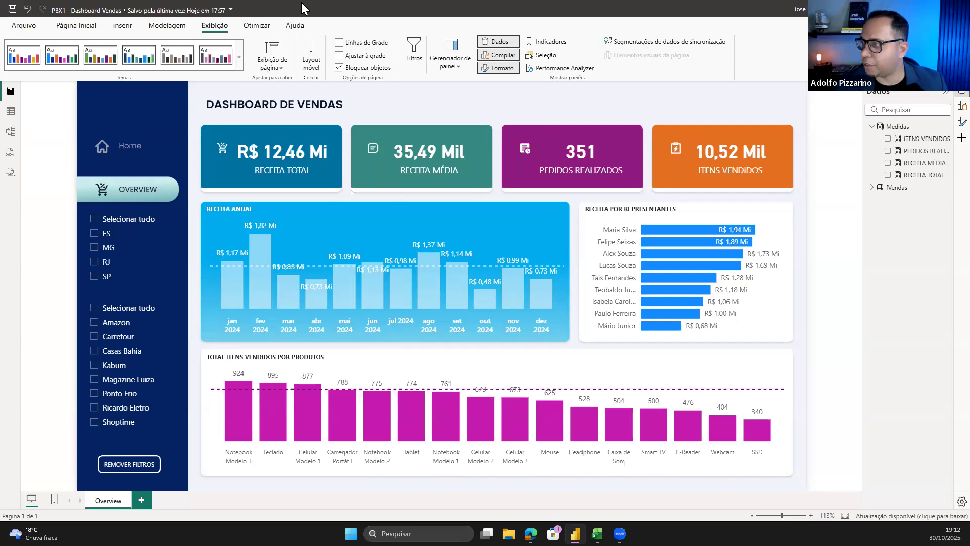
Switch to the Situação do Problema PDF and mark the phrase "identificar os melhores representantes e produtos" while reading the problem description
key(alt+Tab)
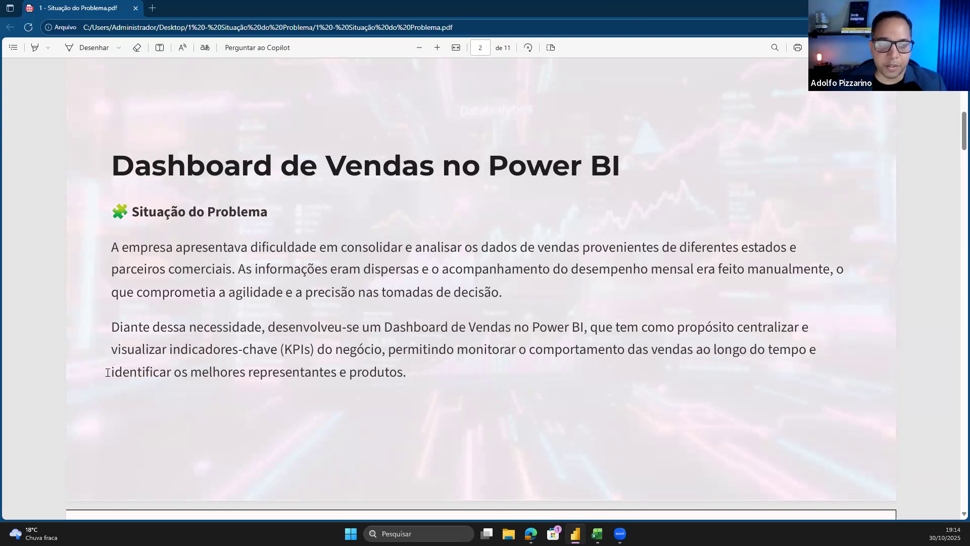
drag(110, 372, 428, 368)
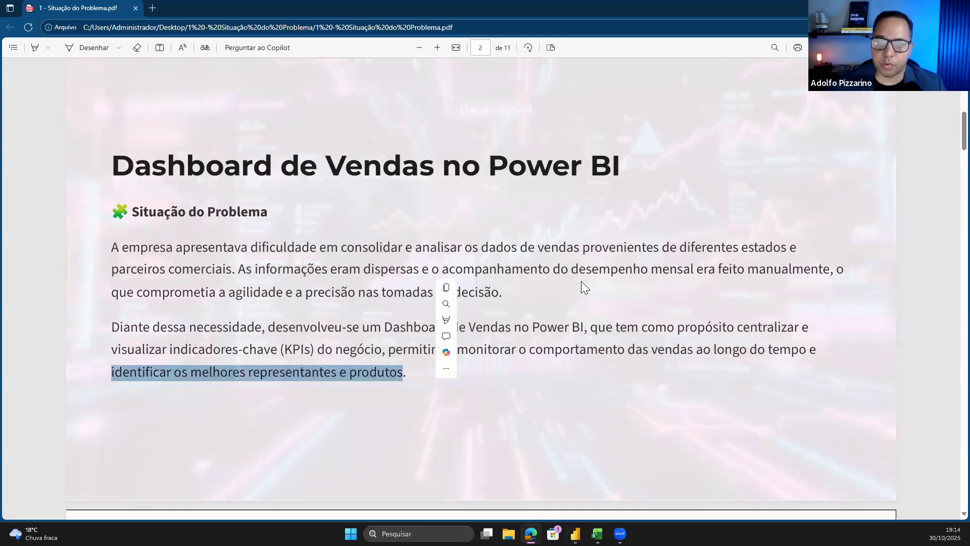
click(649, 283)
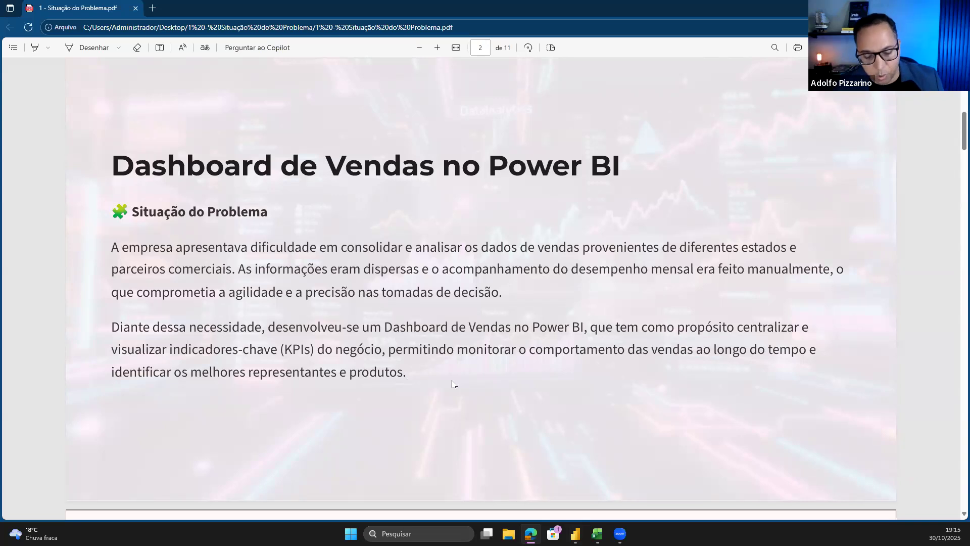
Switch back to the PBX1 - Dashboard Vendas report in Power BI, maximized, and examine the Total Itens Vendidos por Produtos chart
key(alt+Tab)
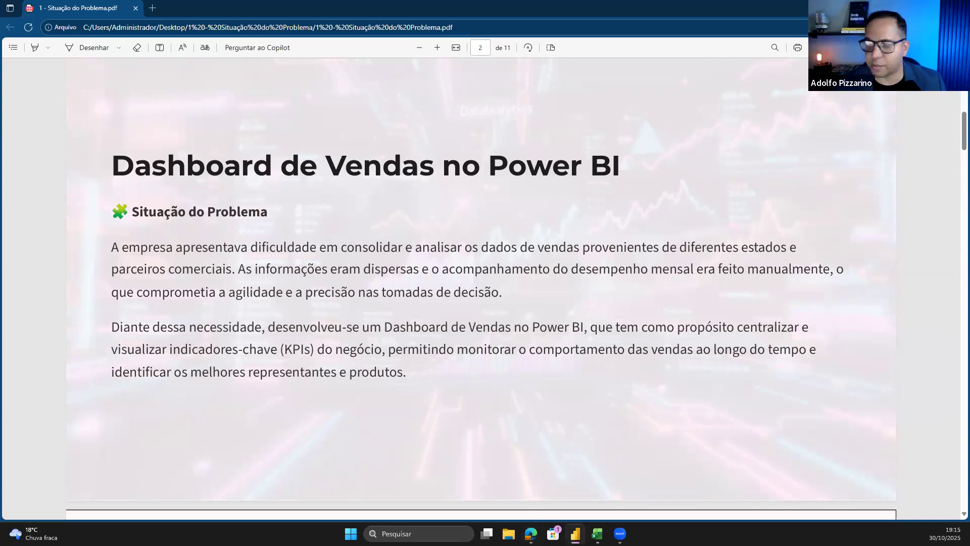
key(alt+Tab)
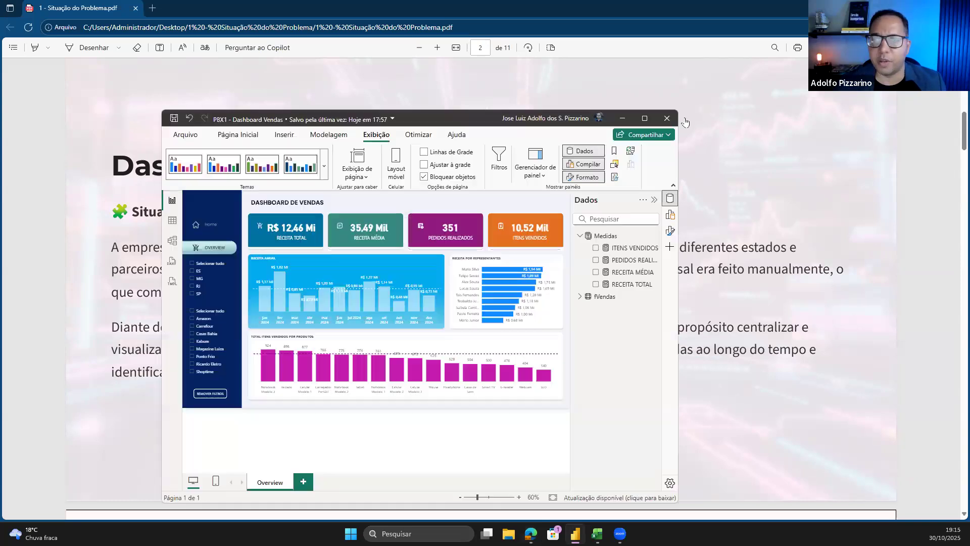
click(651, 118)
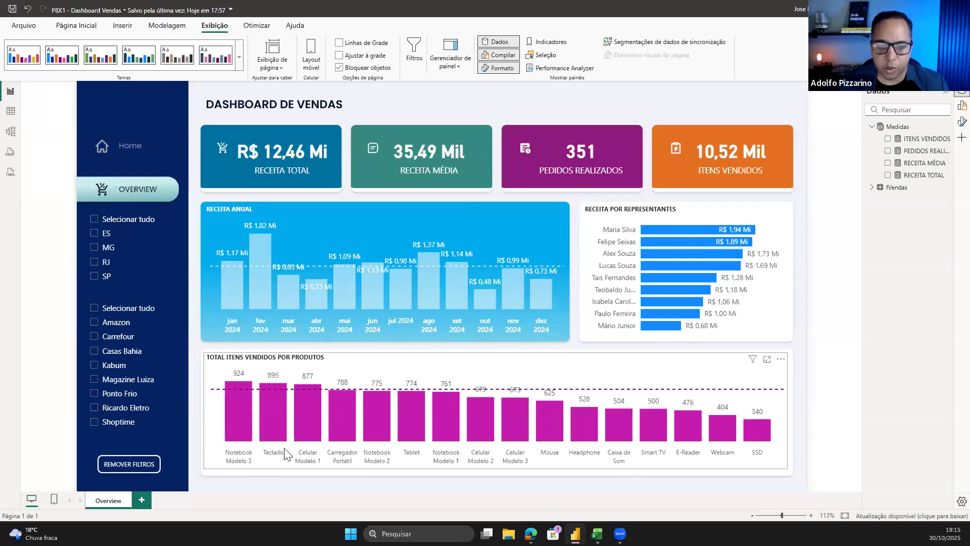
mouse_move(555, 407)
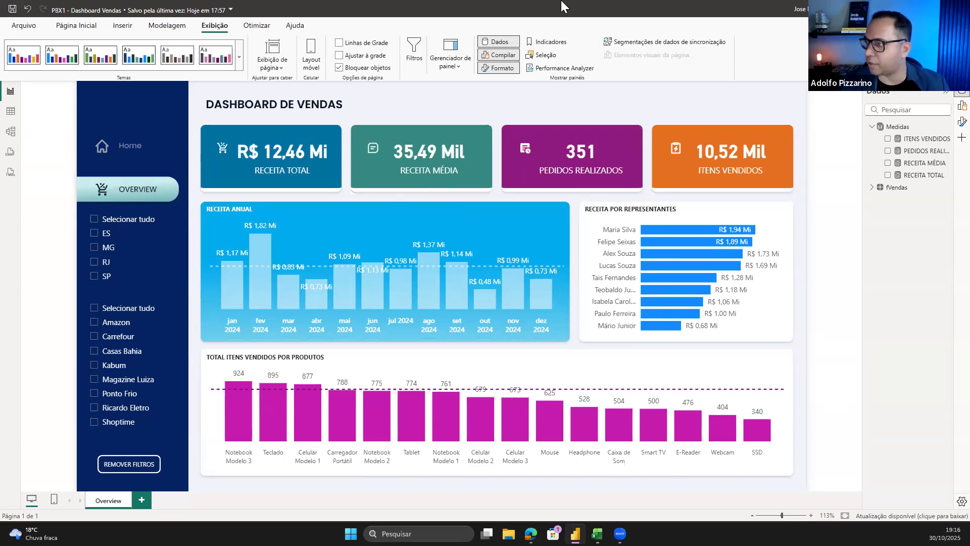
Launch a new Power BI Desktop window, create a blank report and maximize the window
key(alt+Tab)
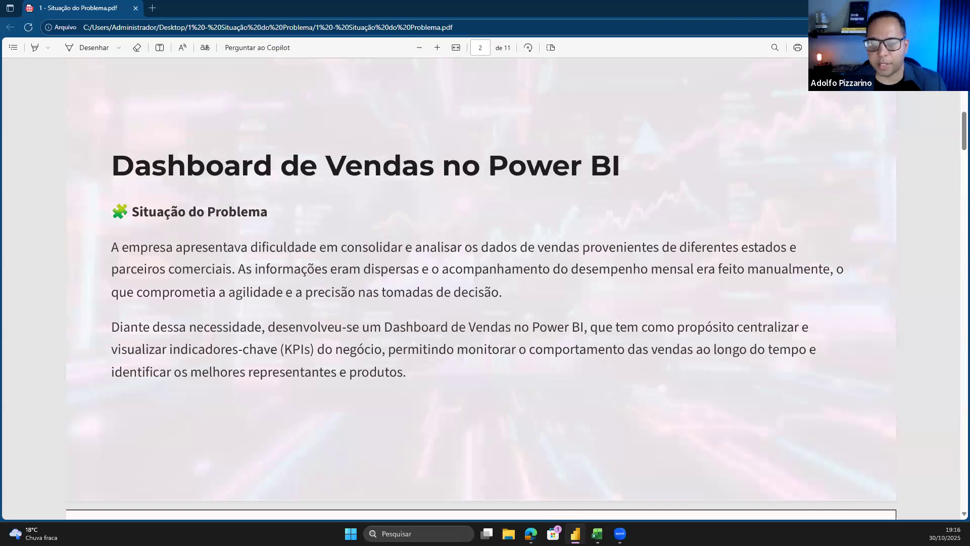
right_click(575, 534)
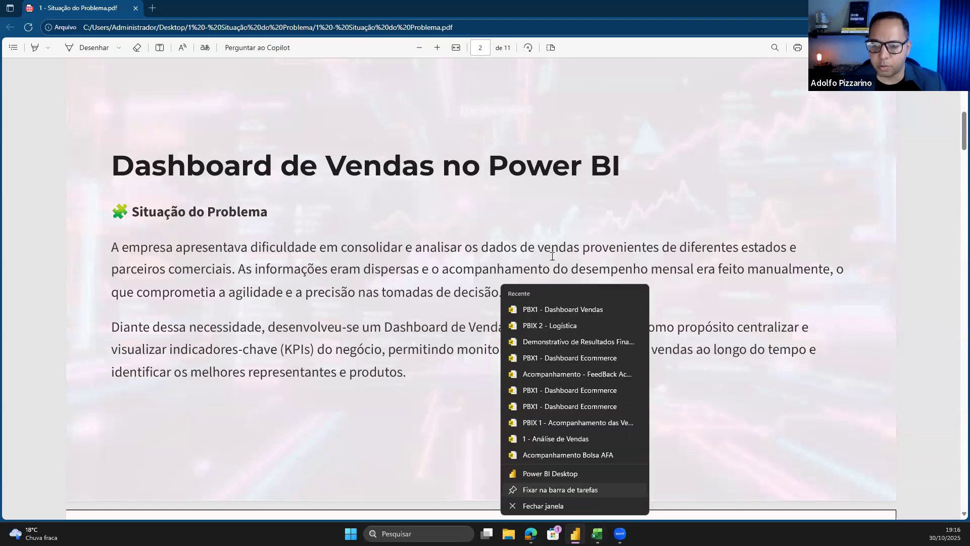
click(556, 472)
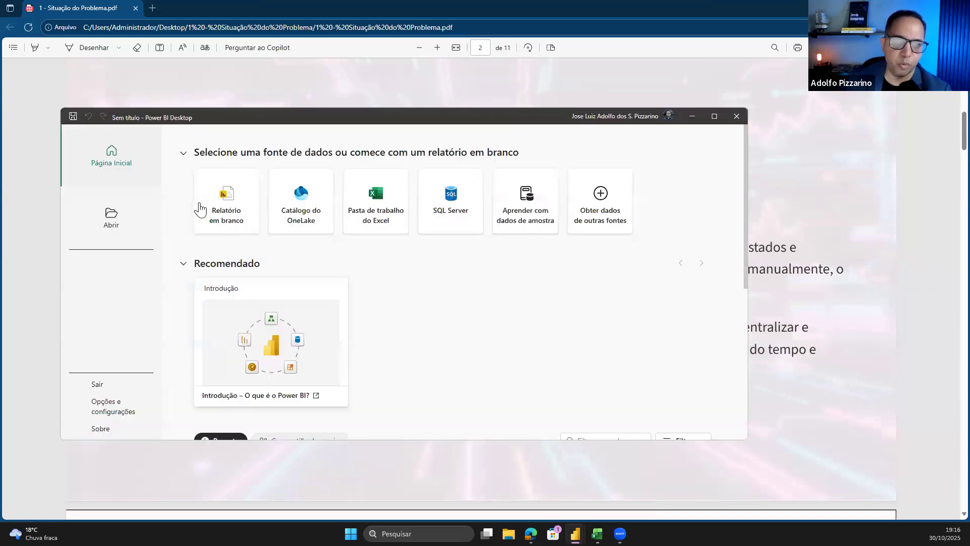
click(199, 210)
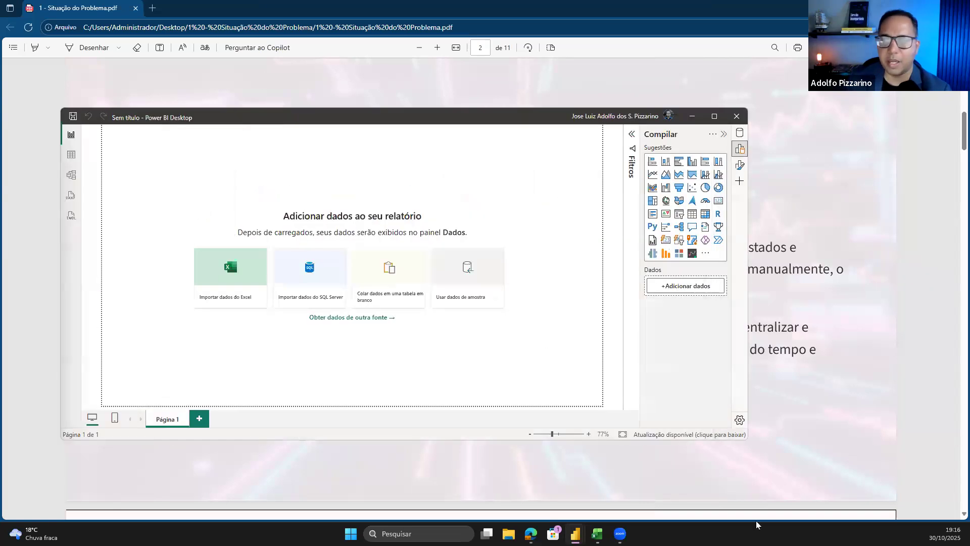
drag(485, 114, 540, 153)
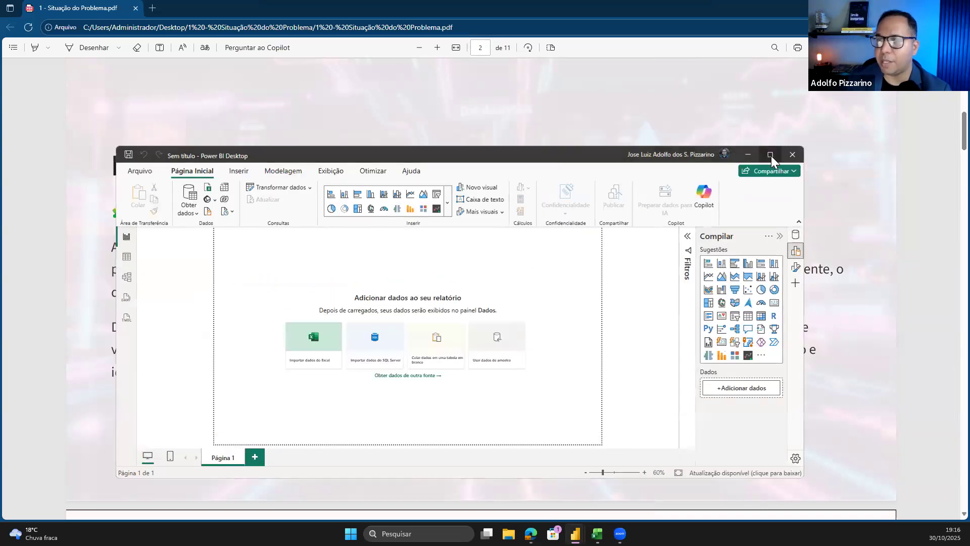
click(770, 154)
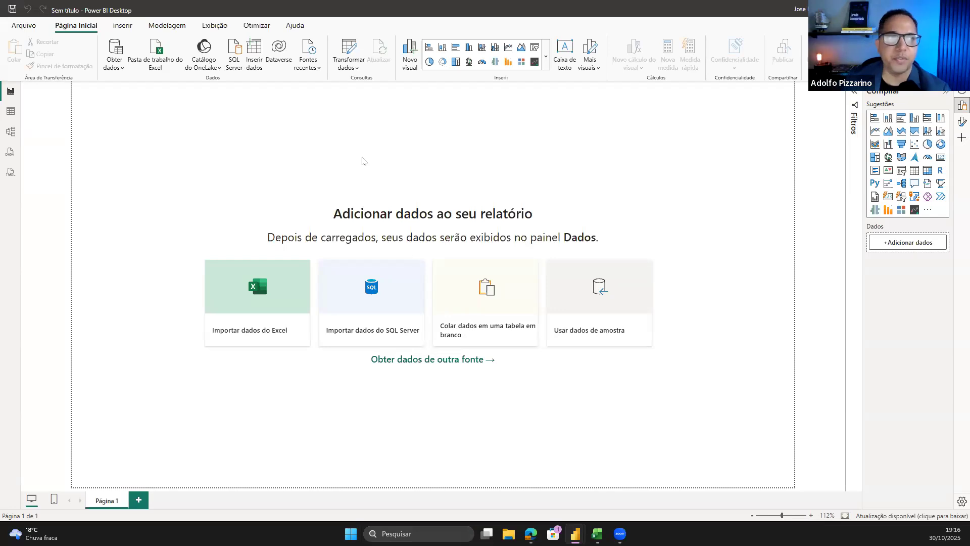
Look over the file start page and the list of common data sources, returning to the blank report
click(24, 26)
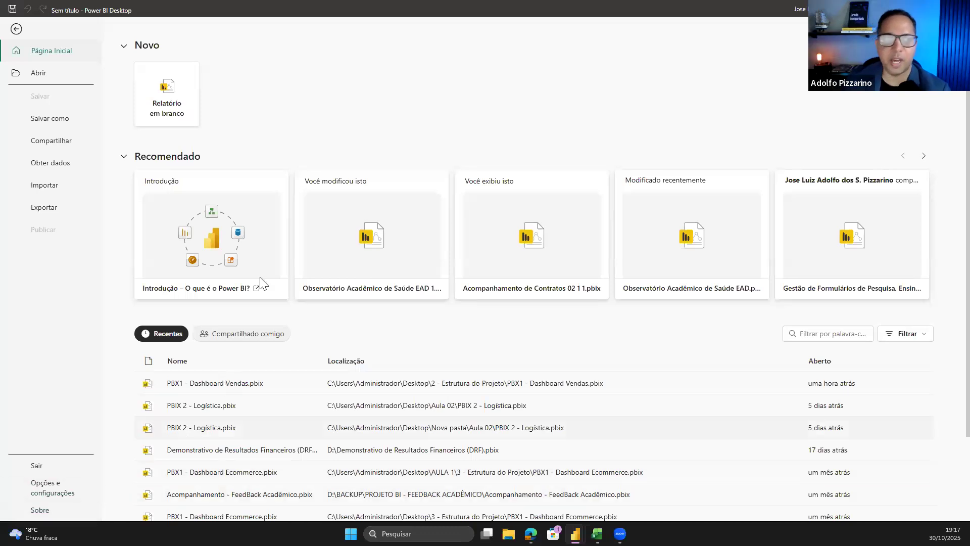
click(16, 28)
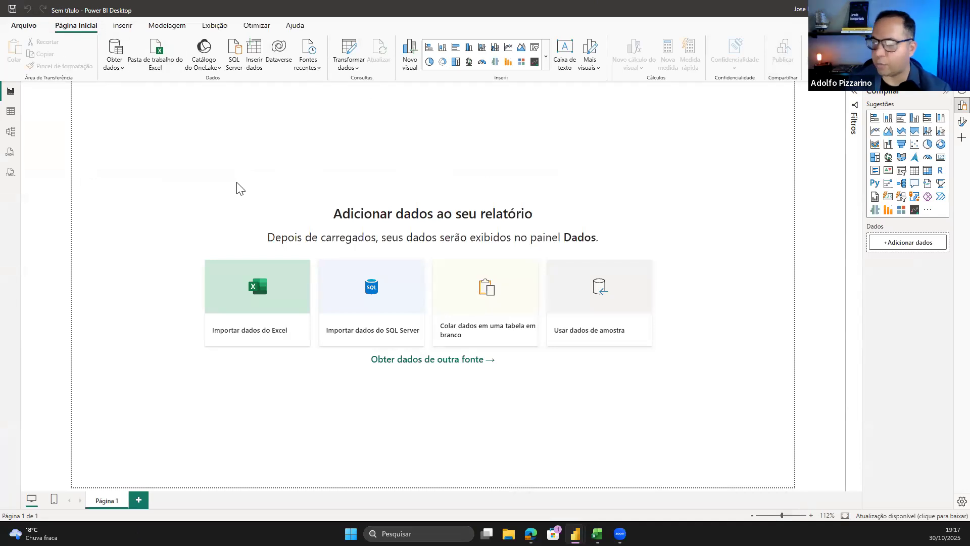
click(120, 70)
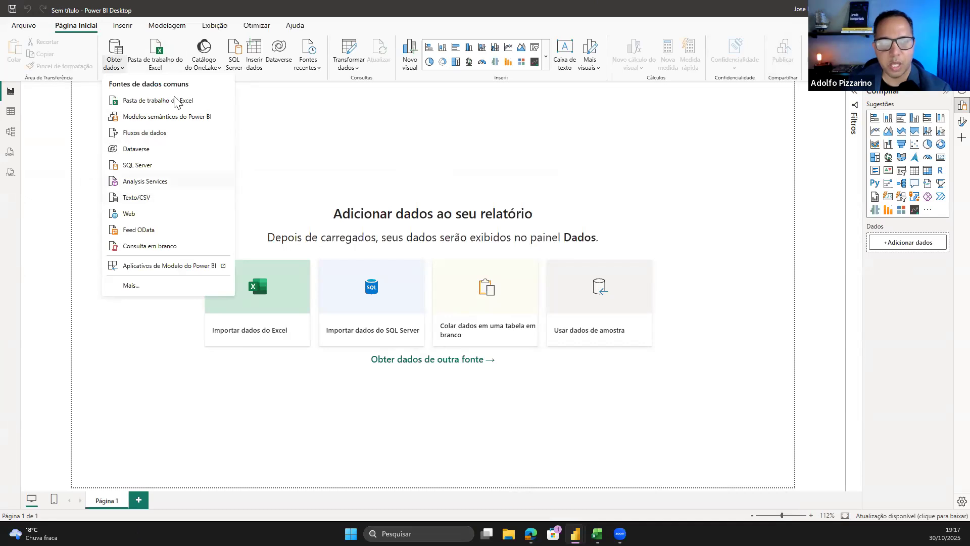
click(358, 161)
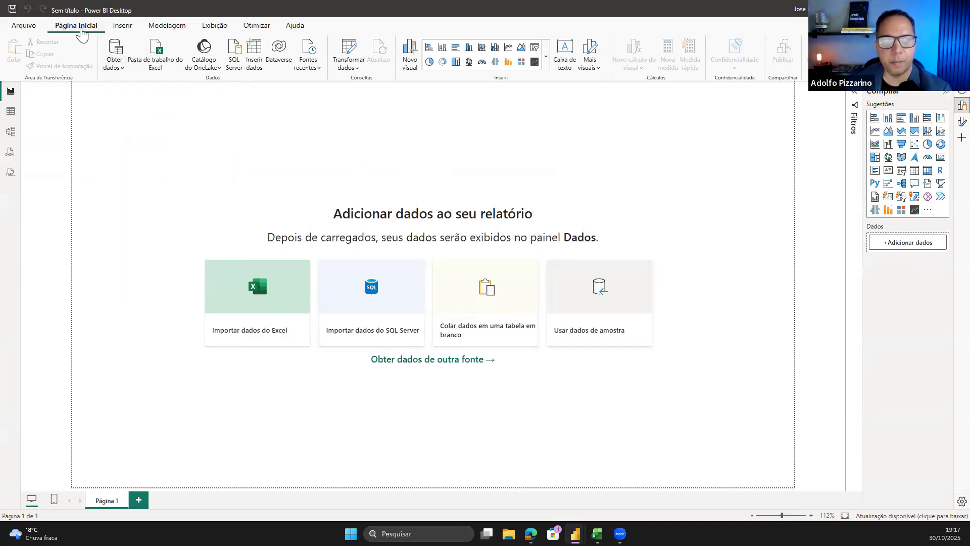
Open the complete Obter Dados connector list and examine the available data sources across all categories
click(114, 64)
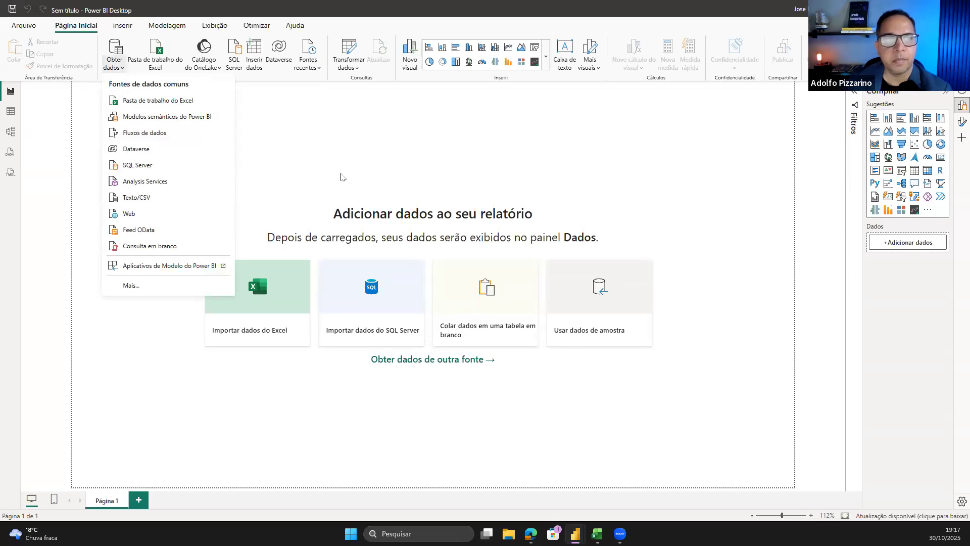
click(115, 64)
click(116, 68)
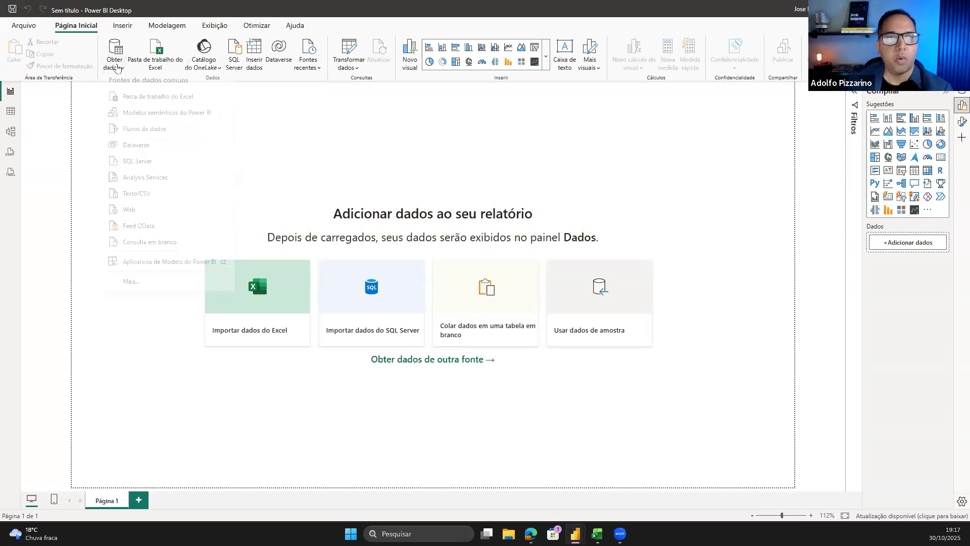
click(169, 287)
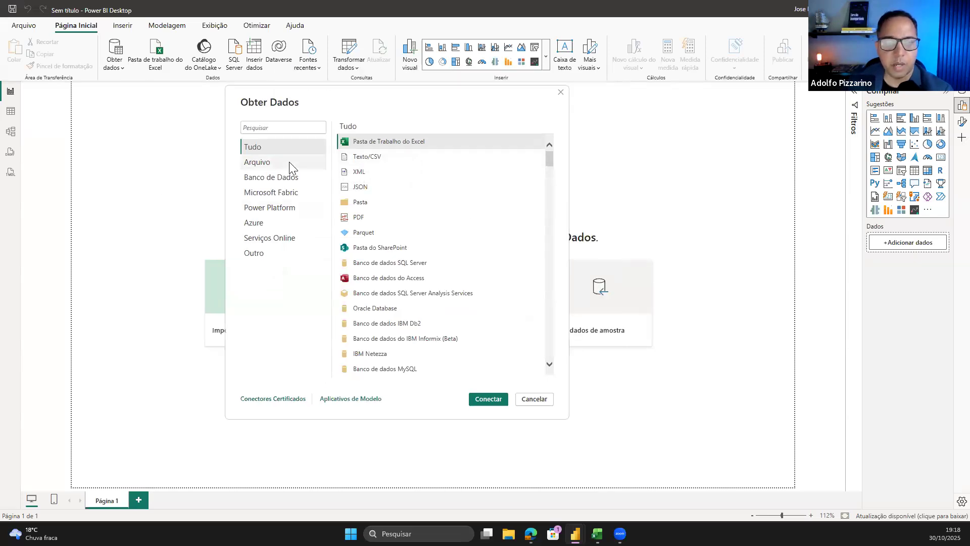
scroll(438, 207, down, 1)
scroll(442, 207, down, 10)
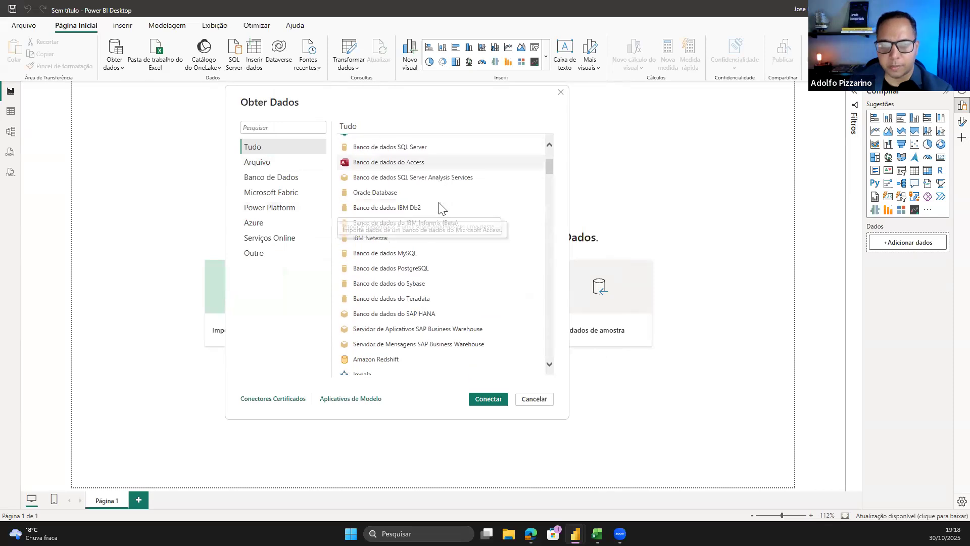
scroll(440, 205, up, 10)
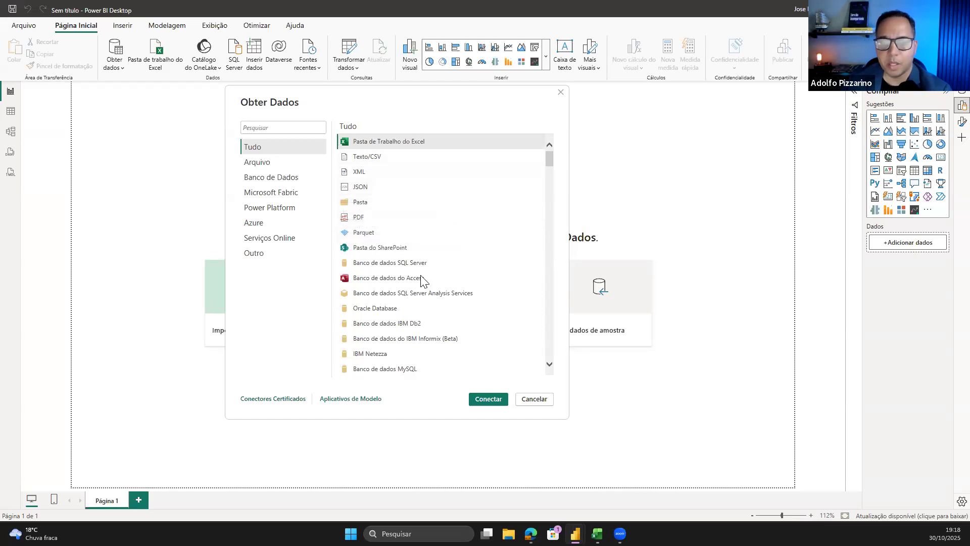
scroll(430, 268, down, 1)
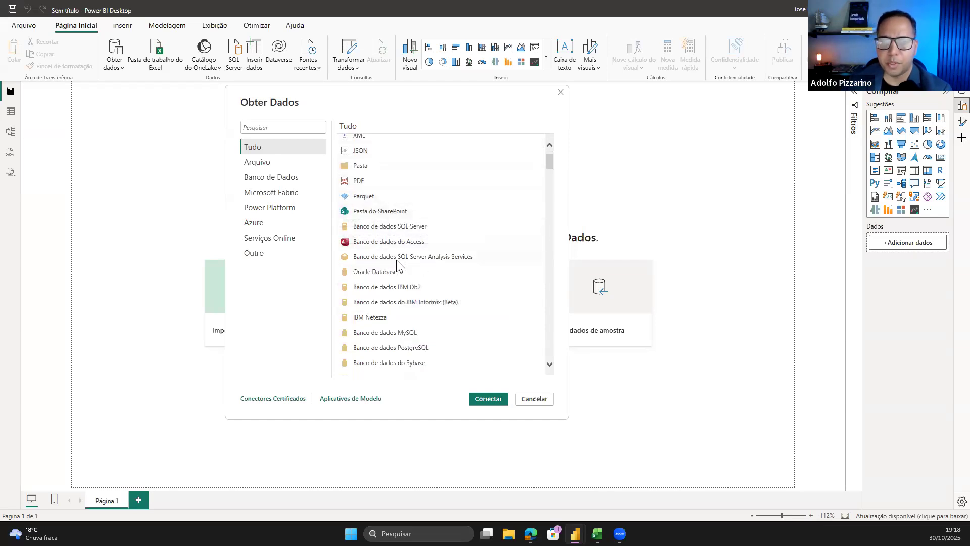
scroll(397, 263, down, 2)
scroll(399, 265, down, 8)
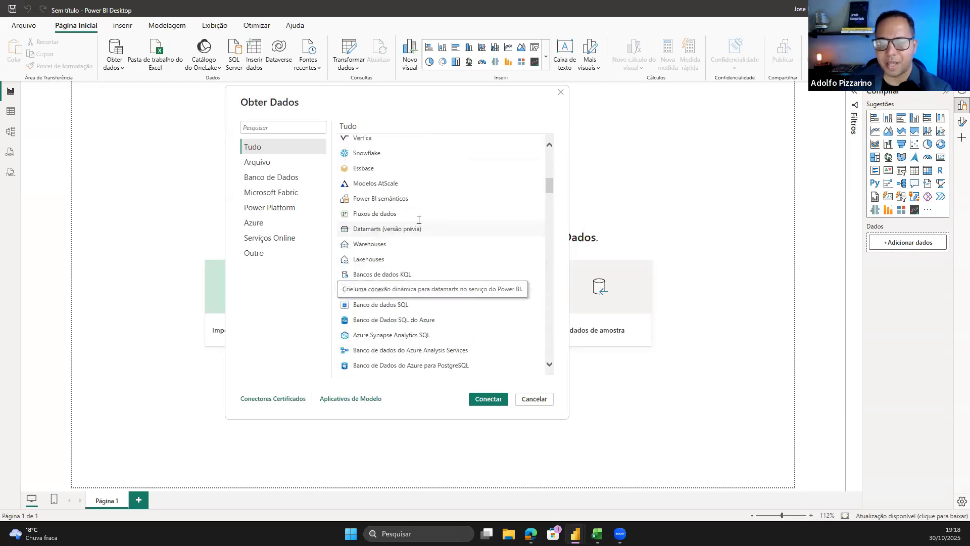
scroll(419, 281, down, 20)
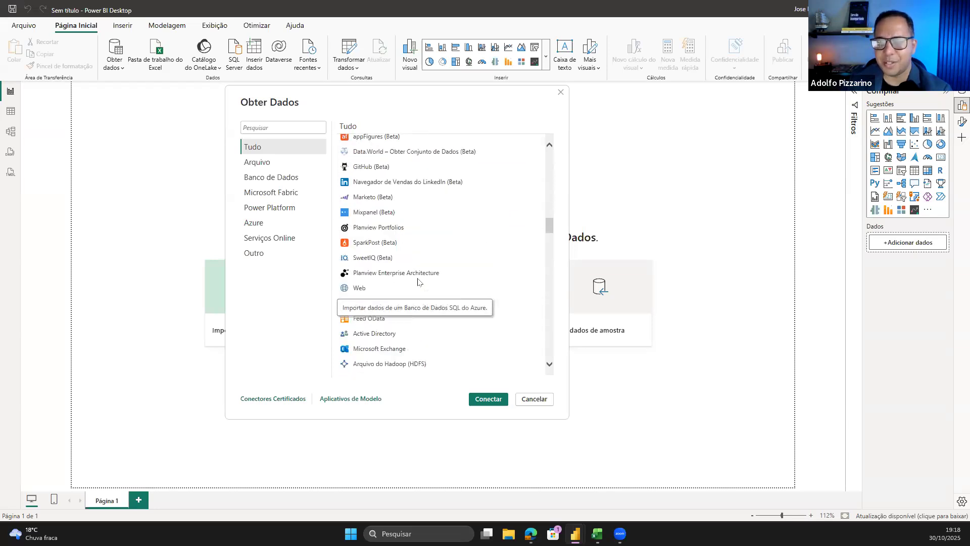
Examine the rest of the full Obter Dados connector list, then close it without connecting to a source
scroll(419, 282, down, 20)
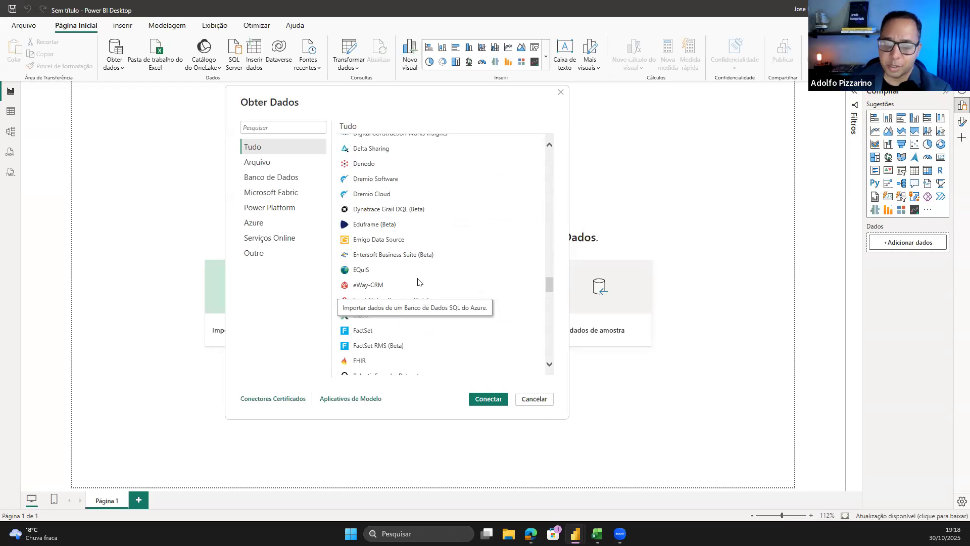
scroll(418, 281, down, 20)
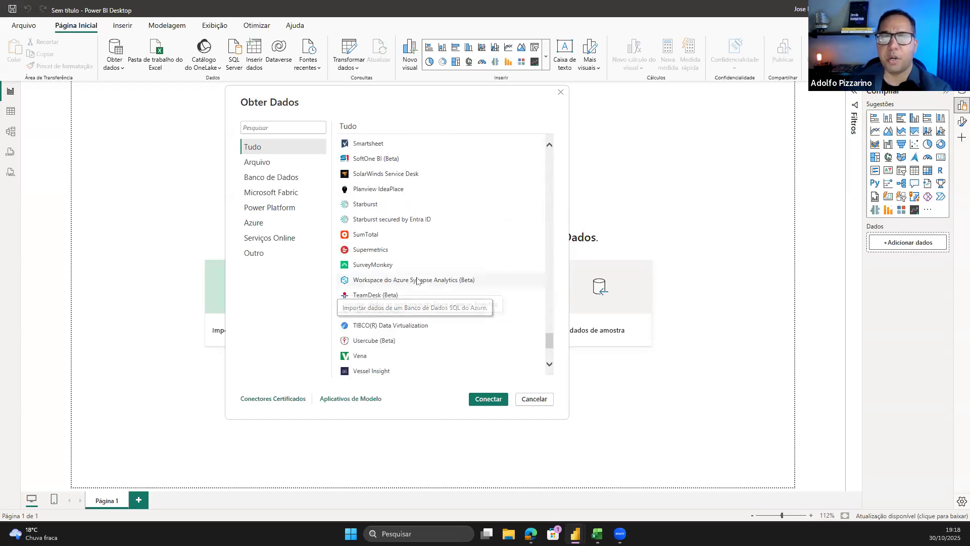
scroll(418, 281, up, 20)
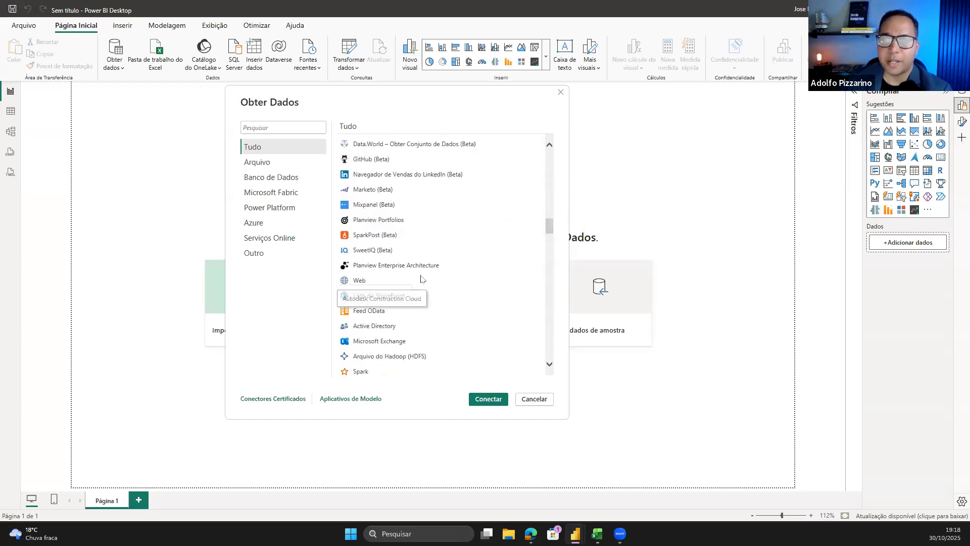
scroll(421, 279, up, 10)
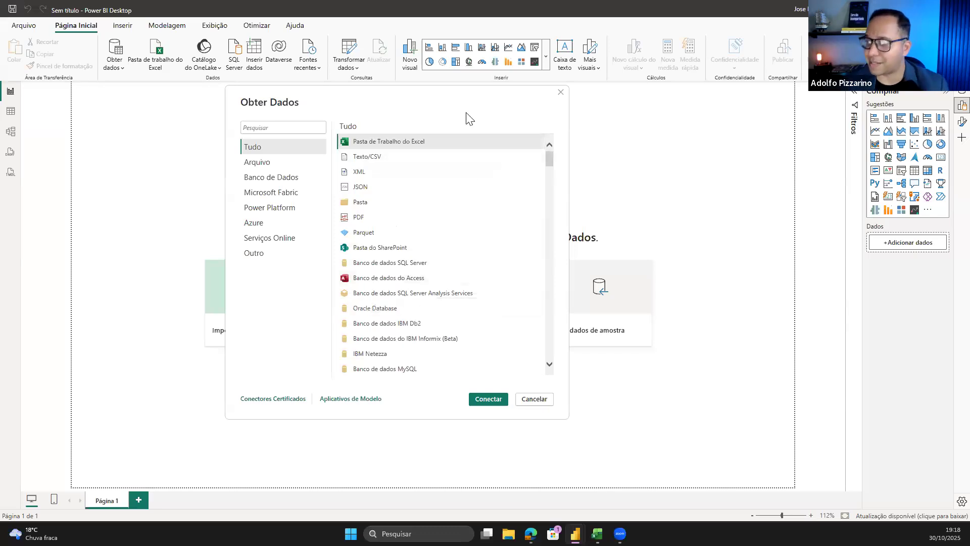
drag(469, 119, 499, 126)
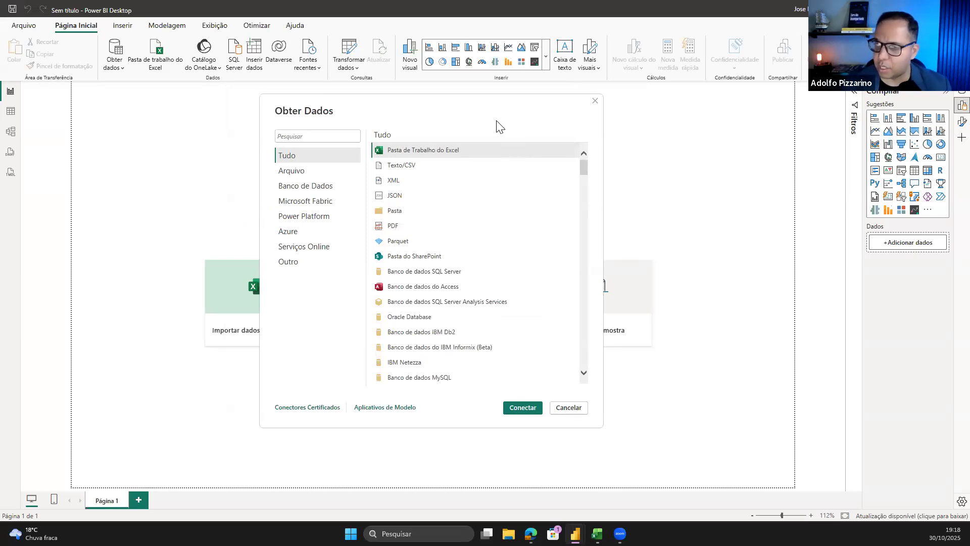
click(576, 401)
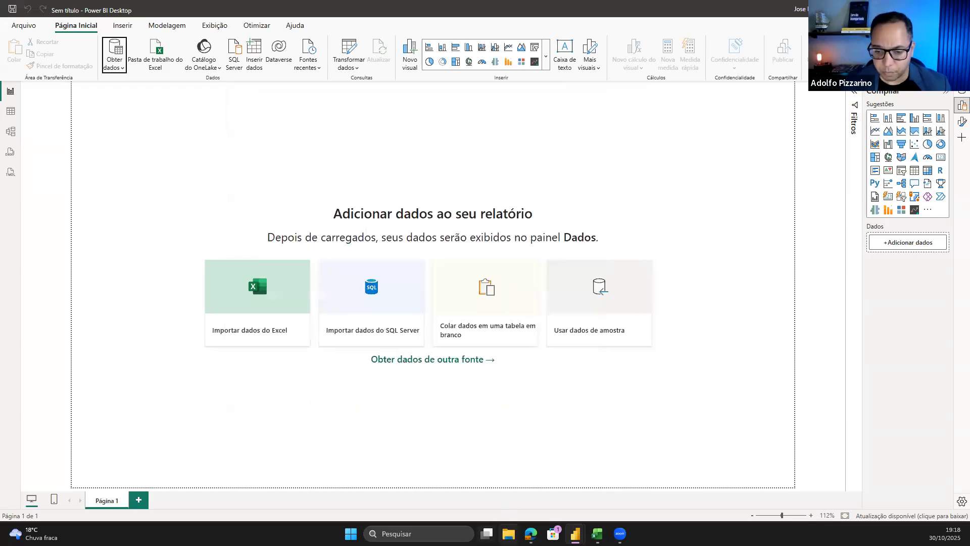
Switch to File Explorer, locate Base de Dados - Vendas in the desktop folder 2 - Estrutura do Projeto, and widen the Nome column
key(super+e)
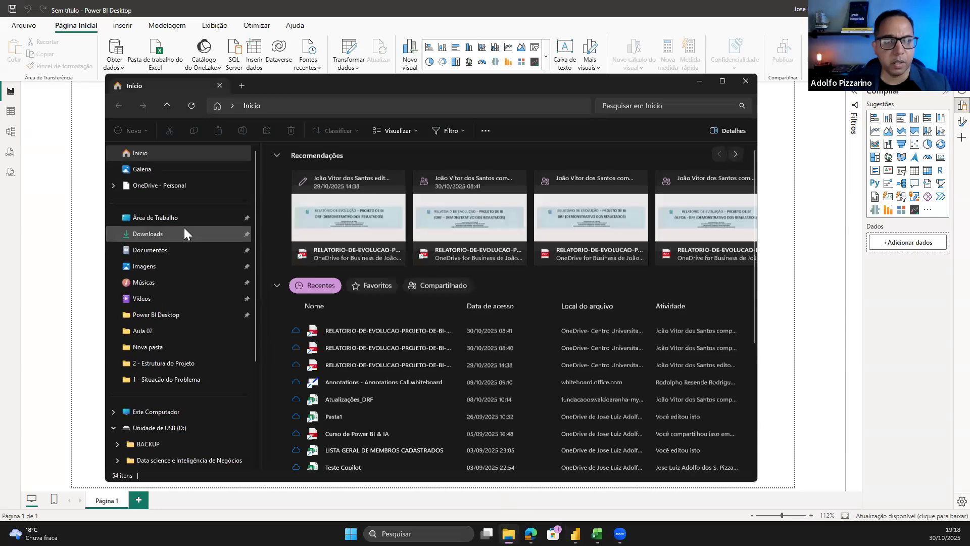
click(183, 222)
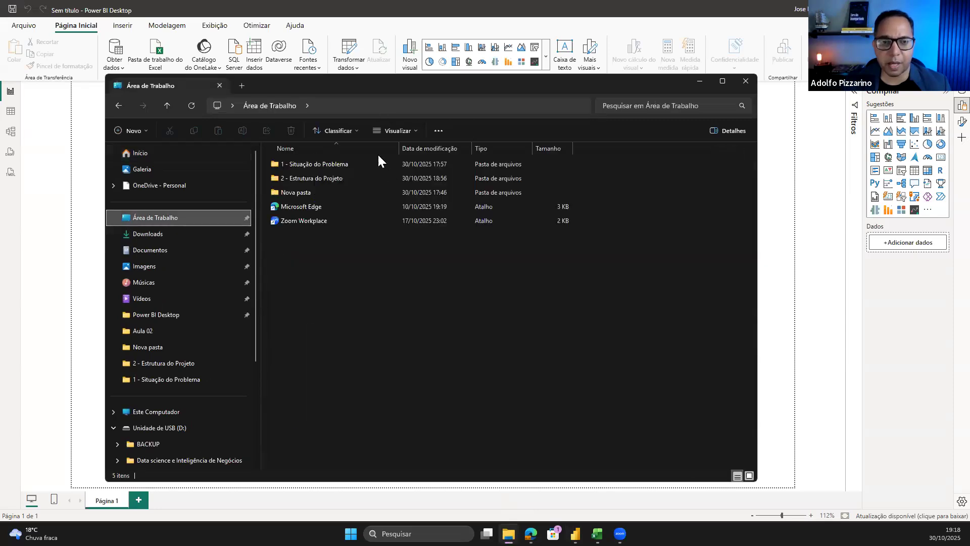
double_click(360, 179)
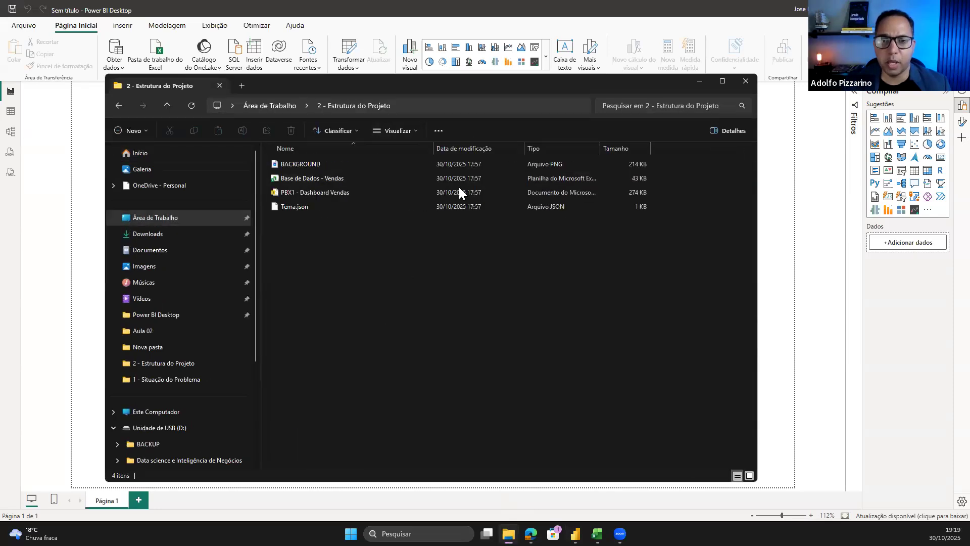
drag(433, 148, 507, 148)
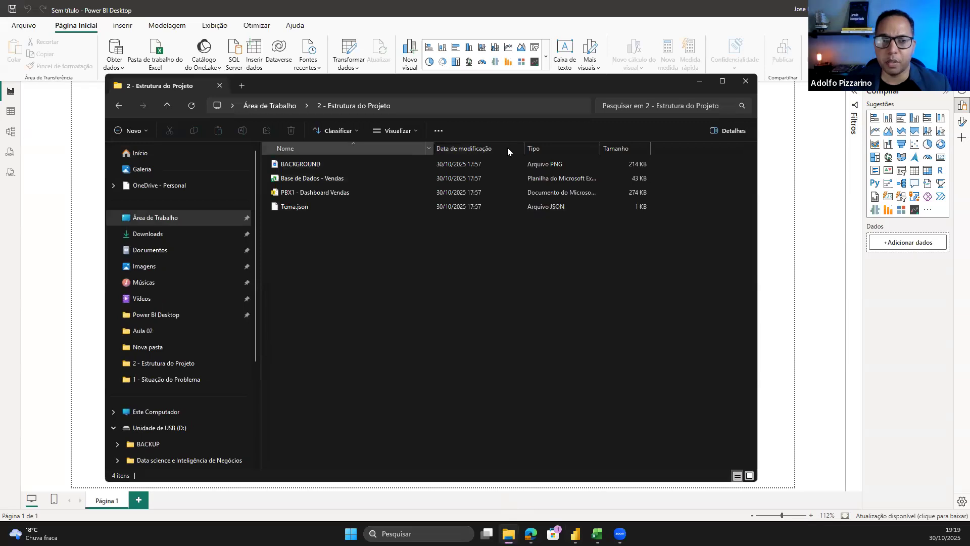
click(333, 178)
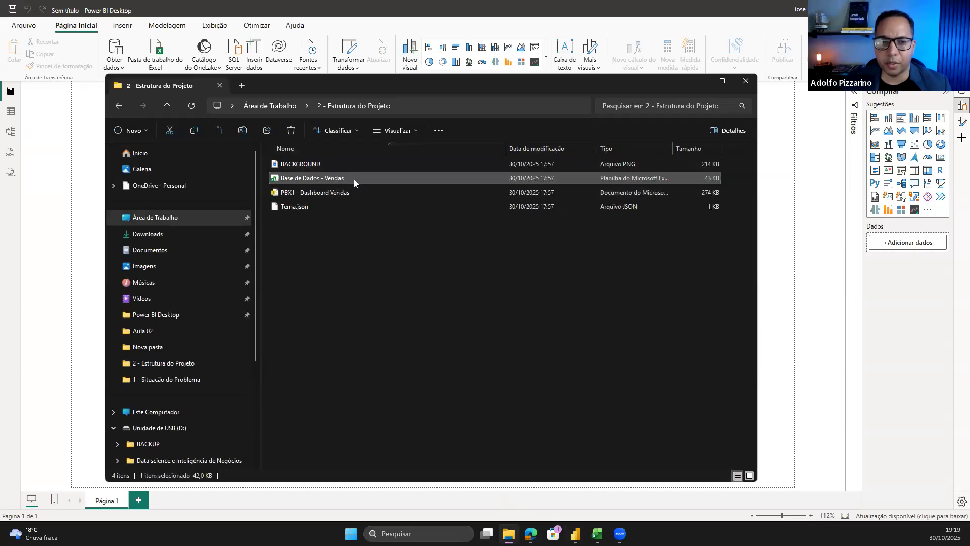
Check the file type in the properties of Base de Dados - Vendas, then return to the blank Power BI report
right_click(353, 179)
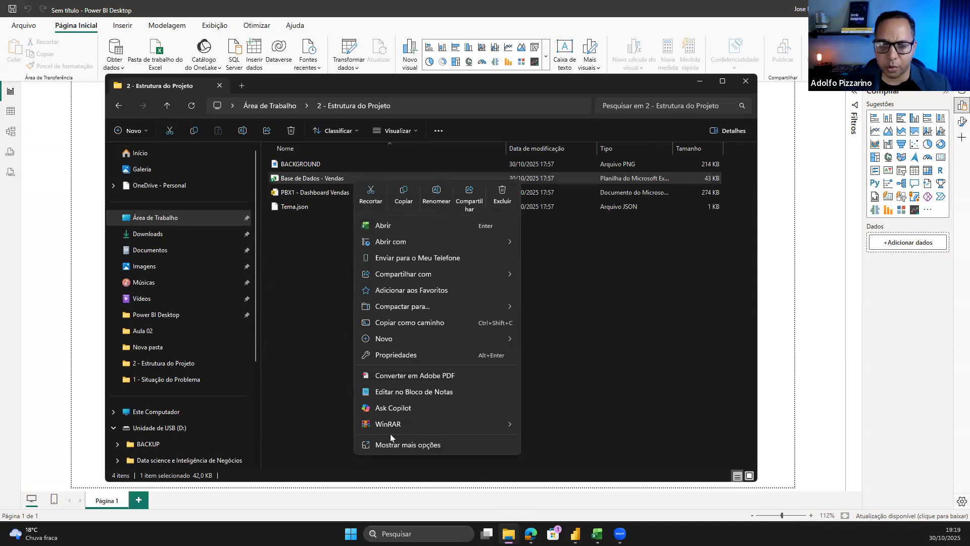
click(439, 445)
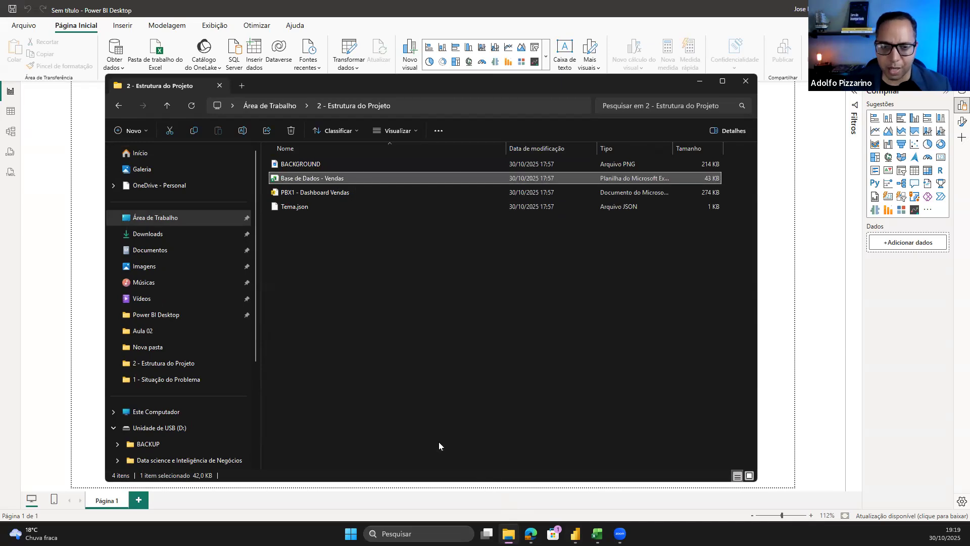
click(435, 451)
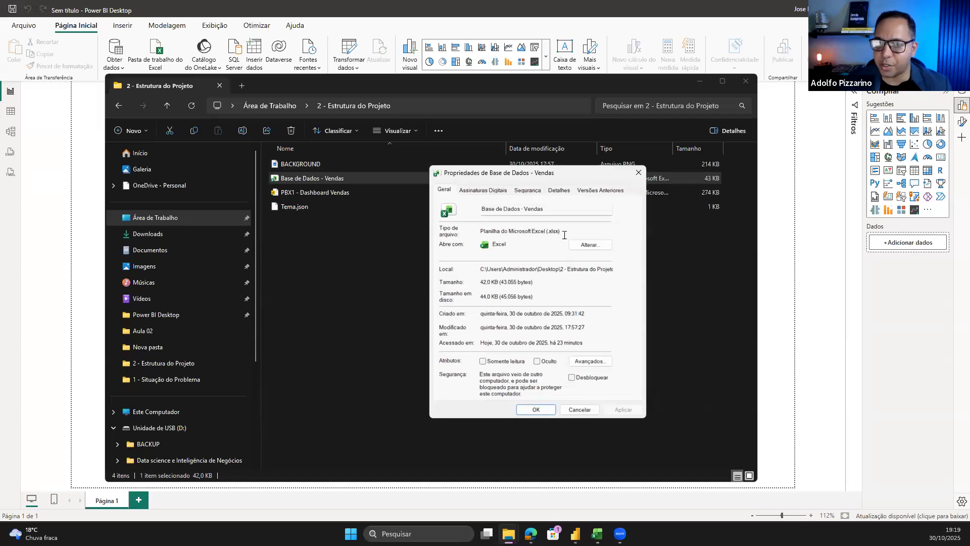
drag(566, 175, 530, 168)
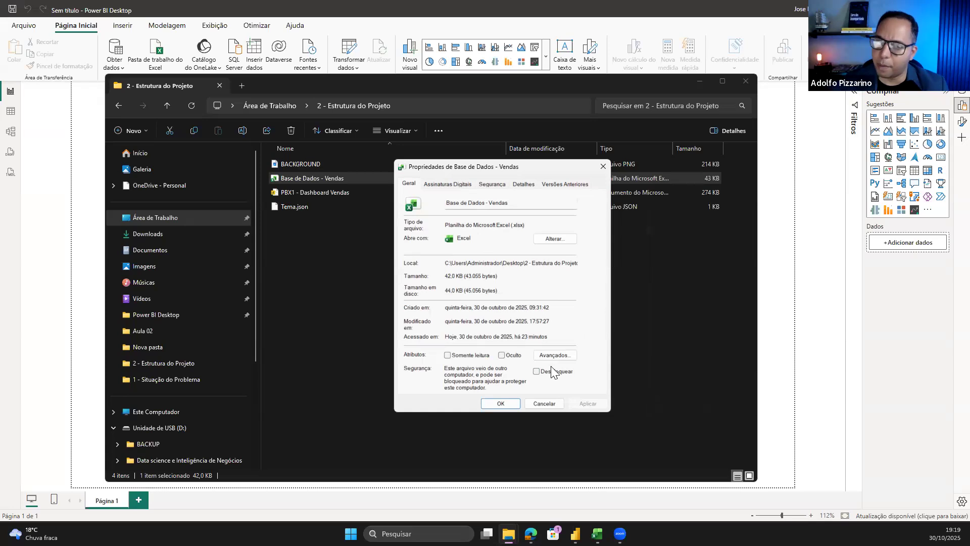
click(544, 403)
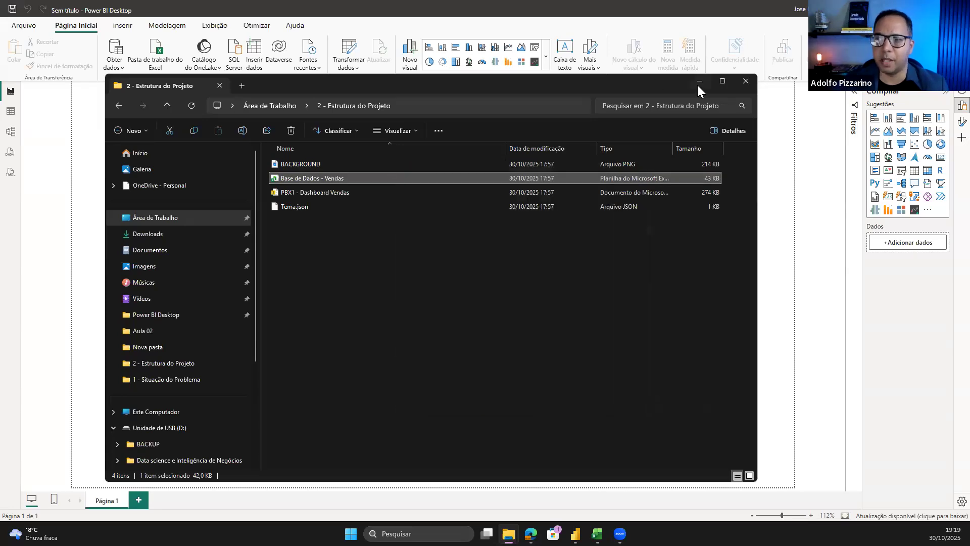
click(699, 82)
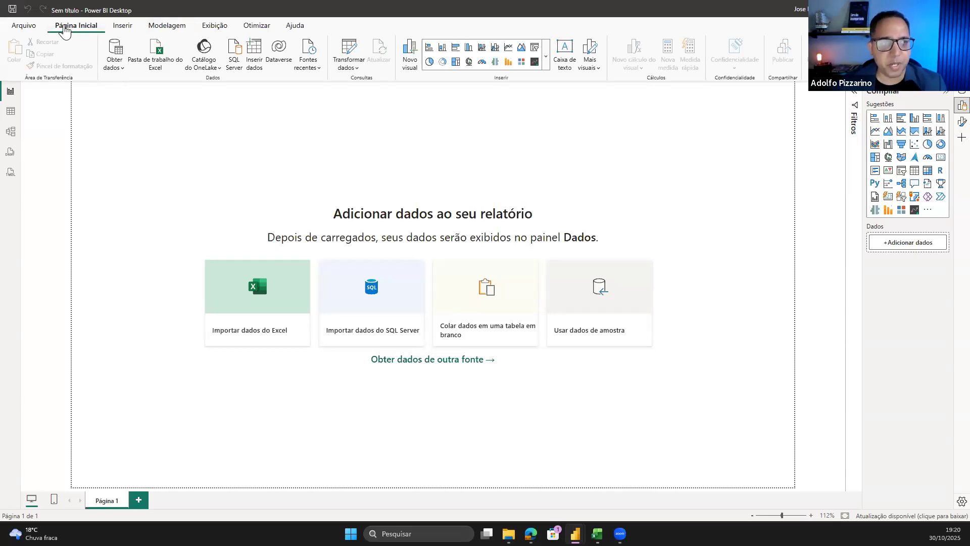
Look over the common data sources and the empty report canvas
click(114, 65)
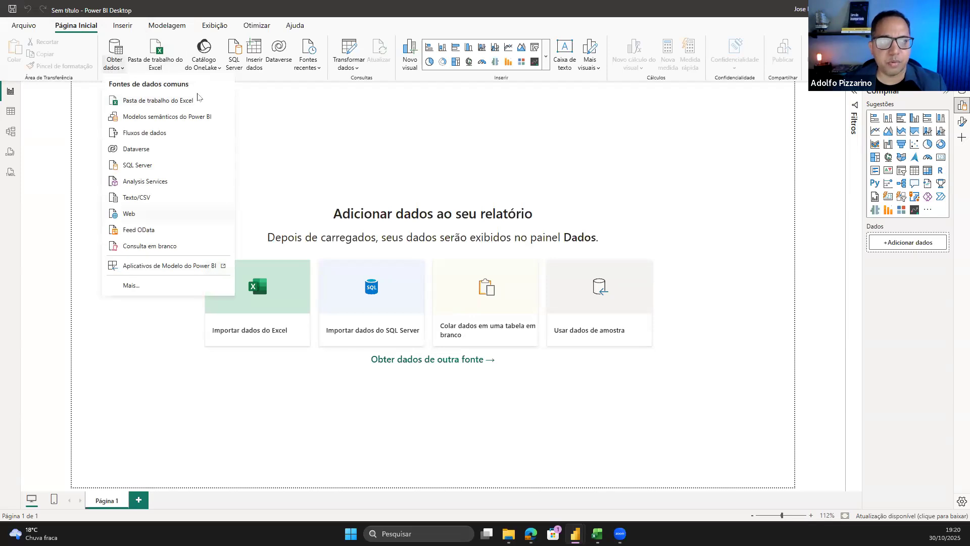
click(329, 159)
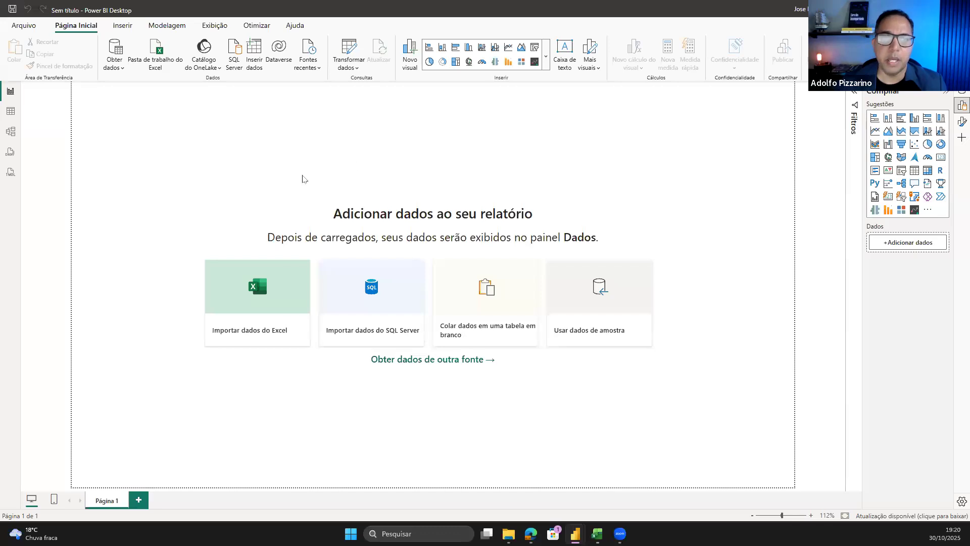
drag(166, 138, 730, 447)
drag(159, 119, 704, 437)
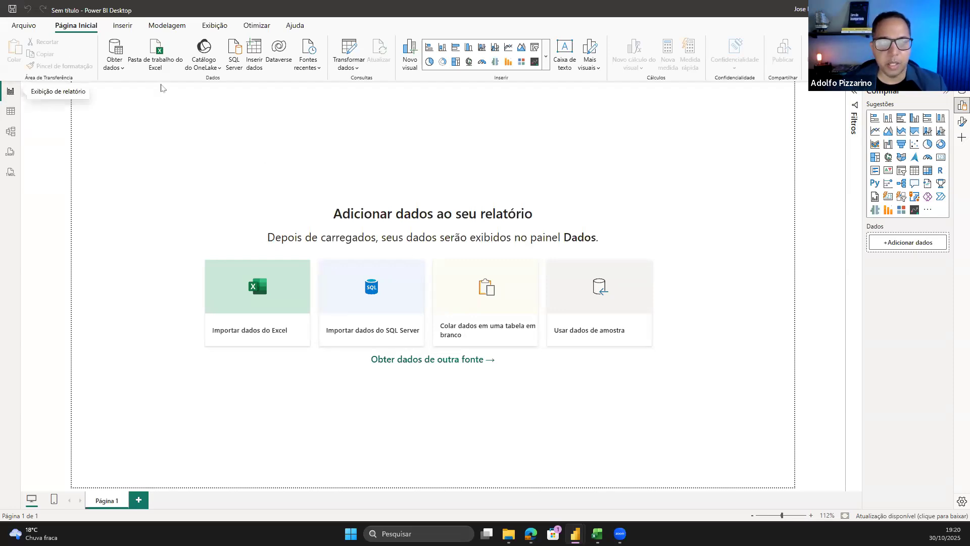
drag(134, 95, 697, 384)
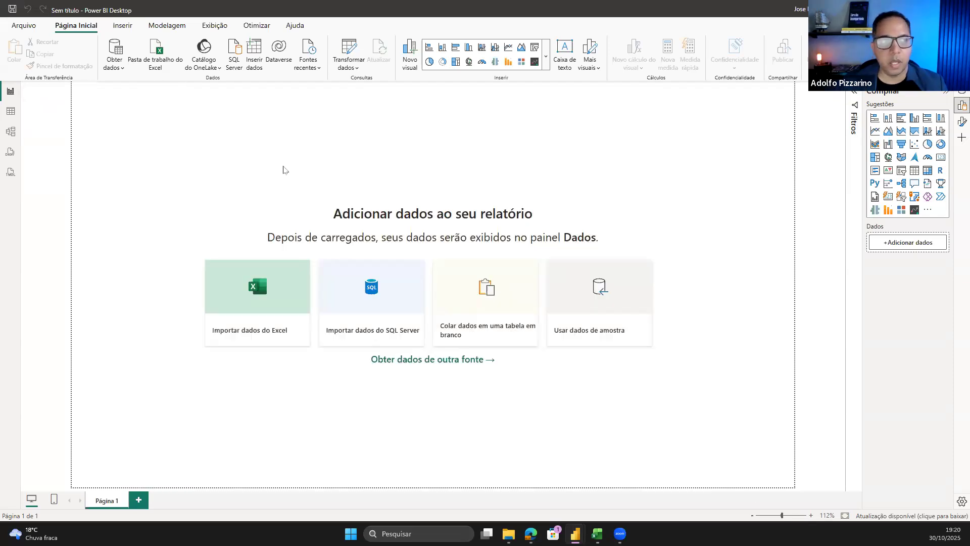
Look at the empty table view and model view, then return to the report view
click(10, 112)
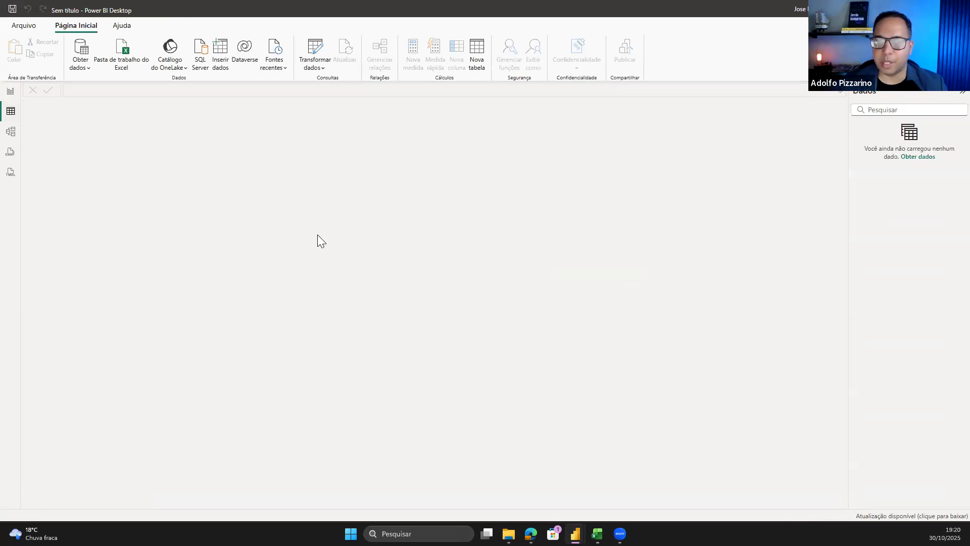
click(9, 133)
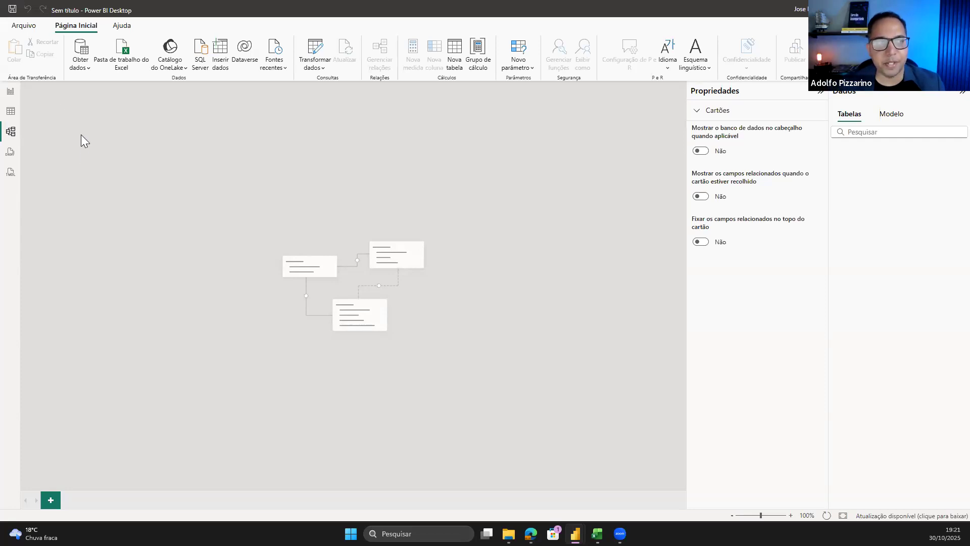
click(11, 92)
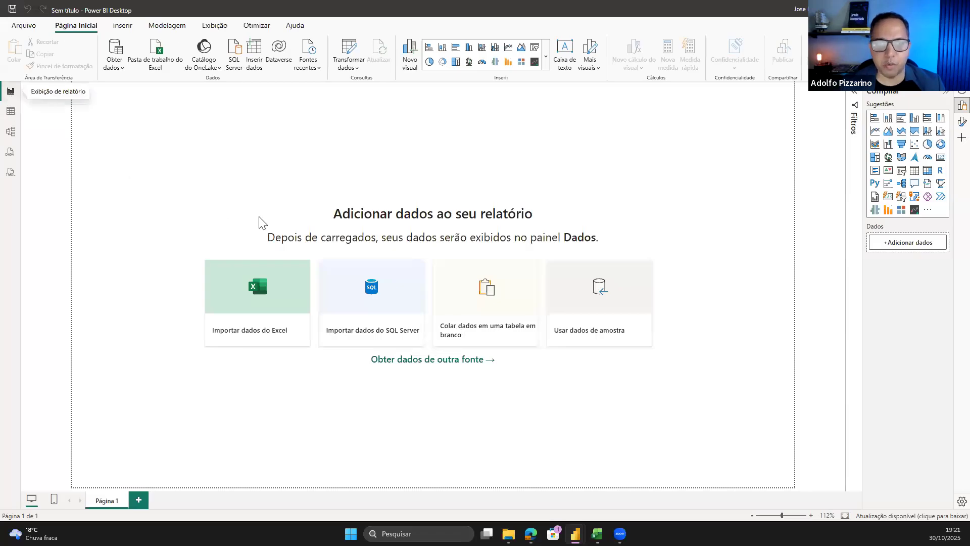
Connect to the Excel workbook Base de Dados - Vendas from the desktop folder 2 - Estrutura do Projeto
click(127, 65)
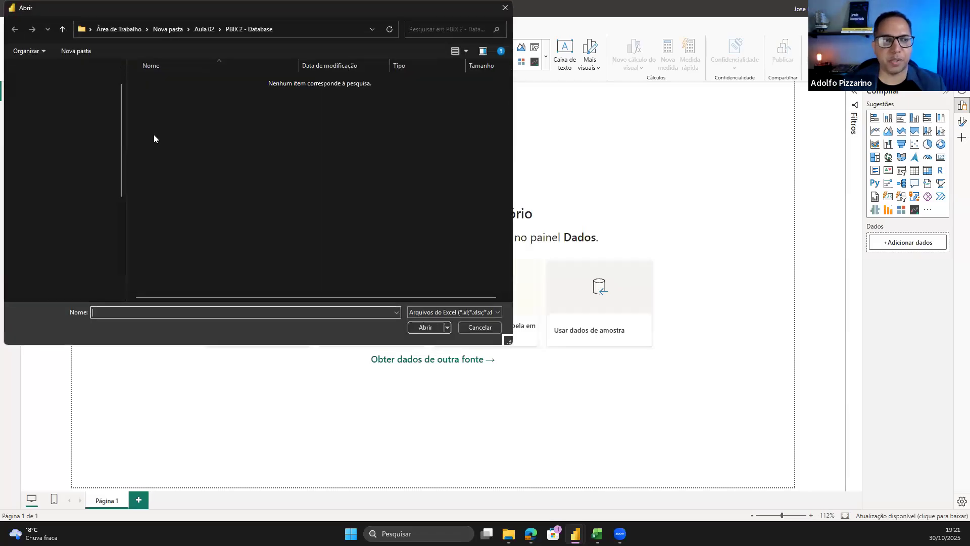
click(64, 101)
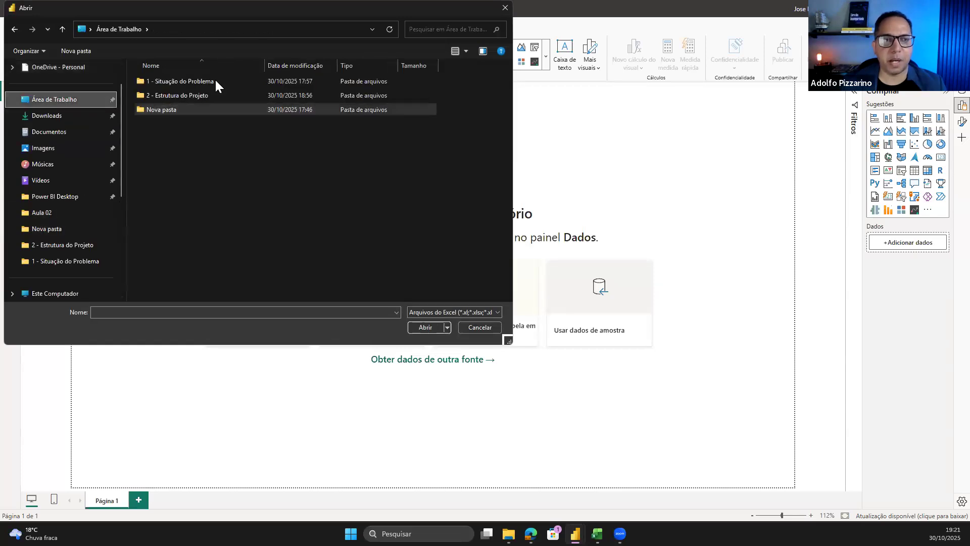
click(216, 96)
double_click(214, 95)
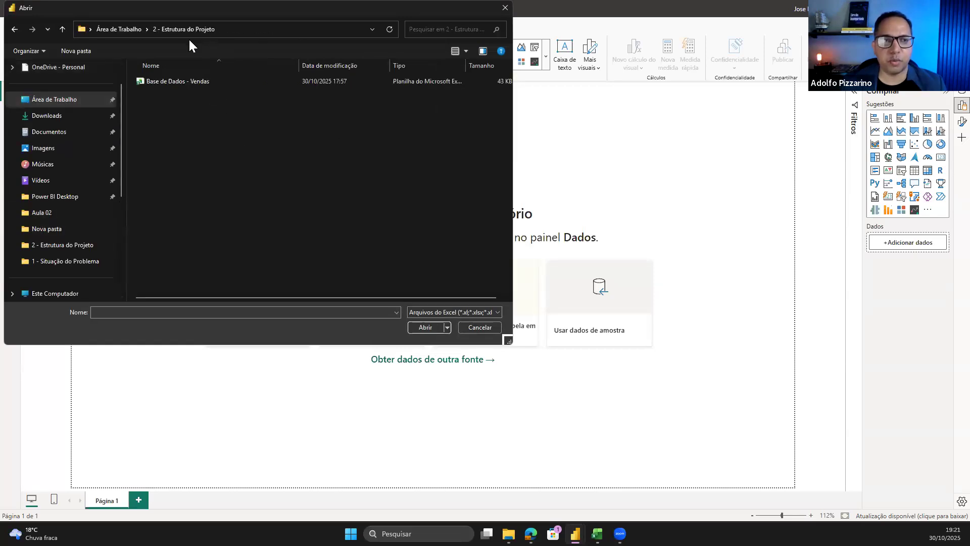
click(173, 84)
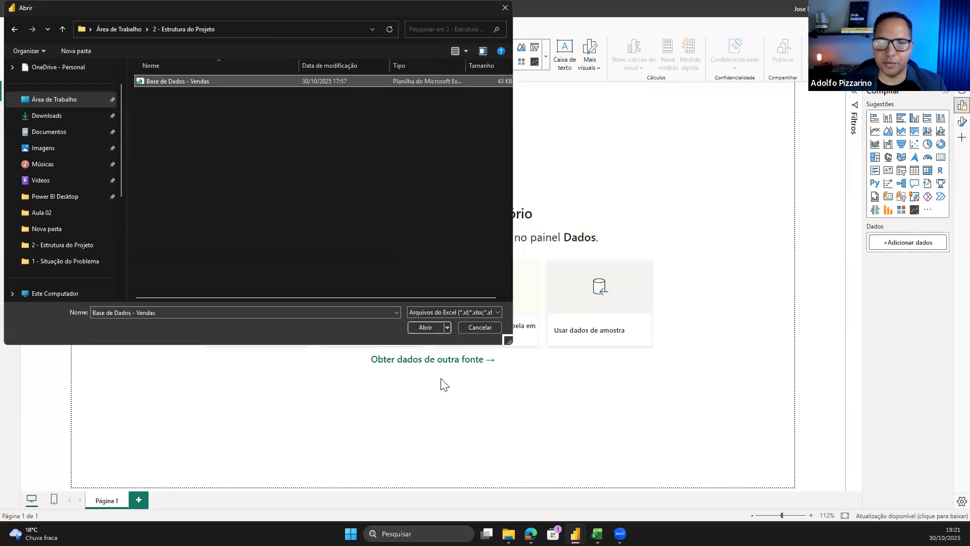
click(427, 328)
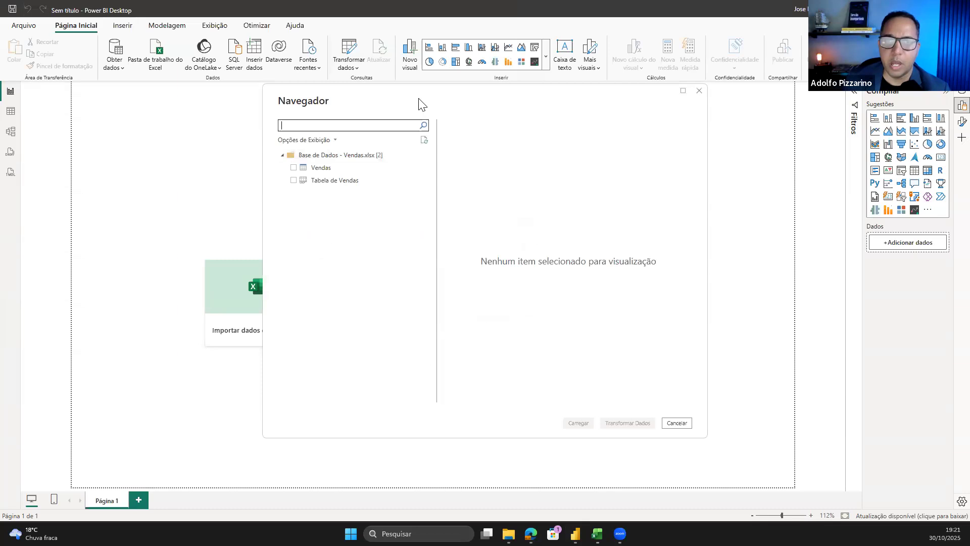
Preview the Tabela de Vendas sheet and the Vendas table of the workbook in the Navegador to compare them
drag(414, 99, 397, 104)
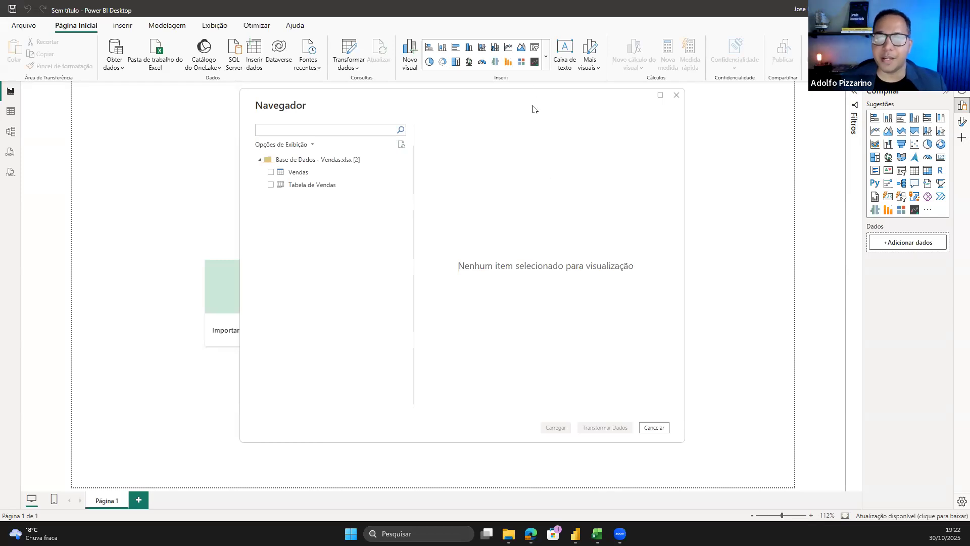
drag(531, 107, 525, 418)
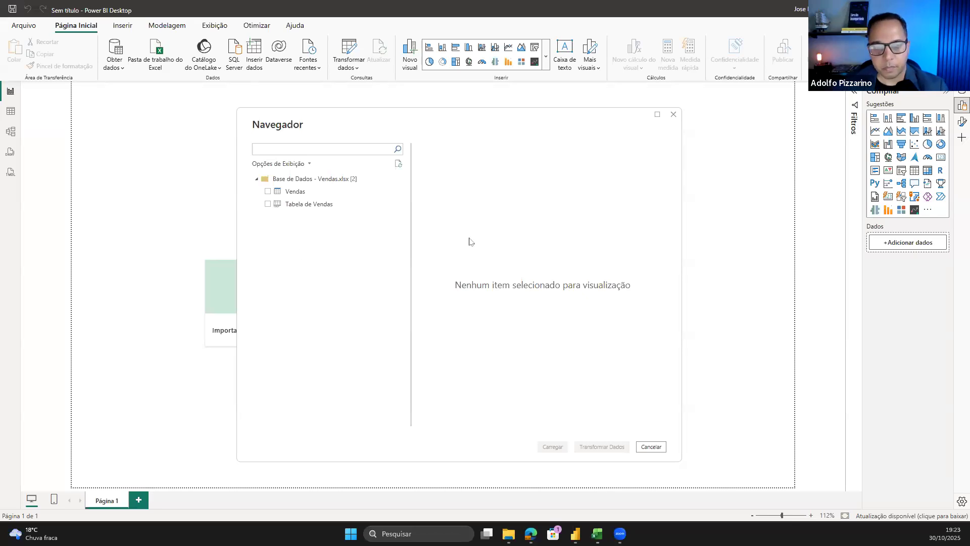
click(309, 205)
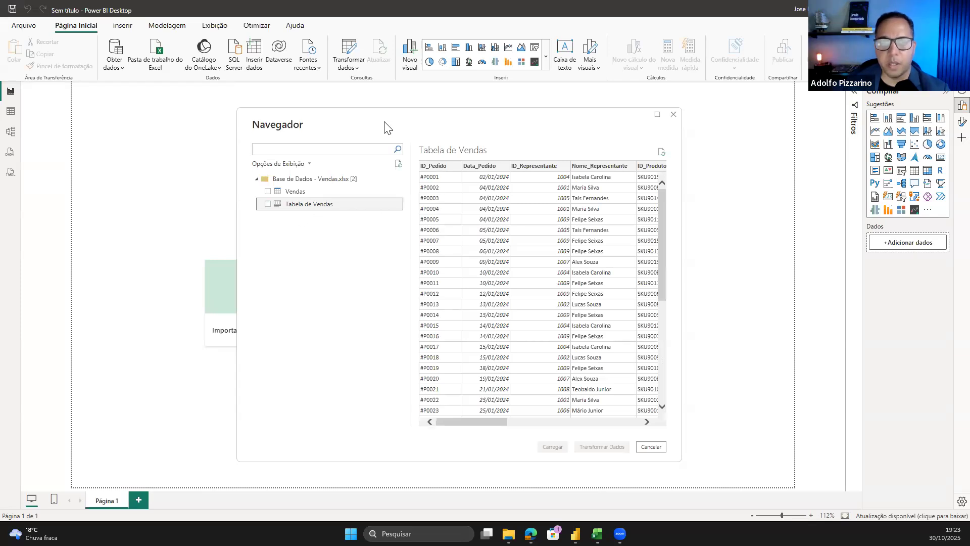
drag(384, 123, 368, 124)
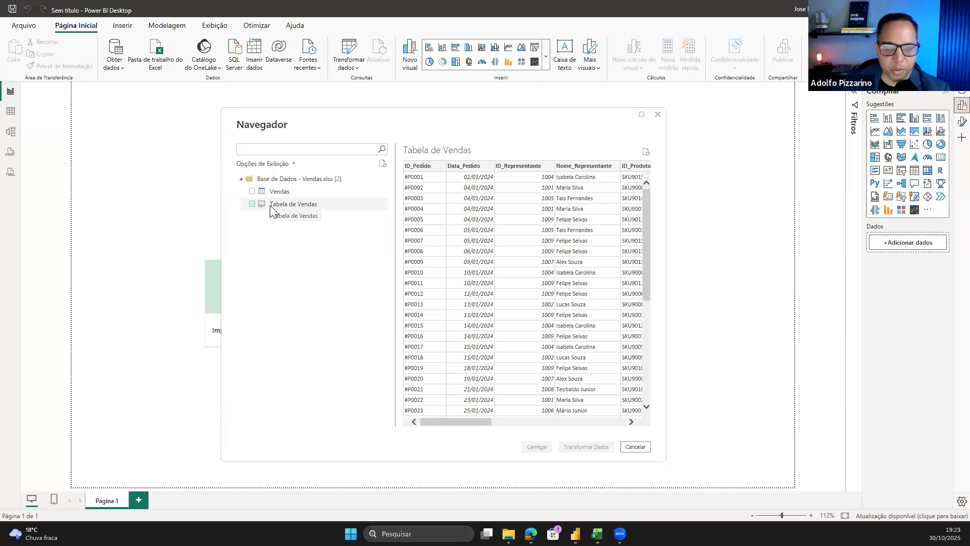
click(314, 194)
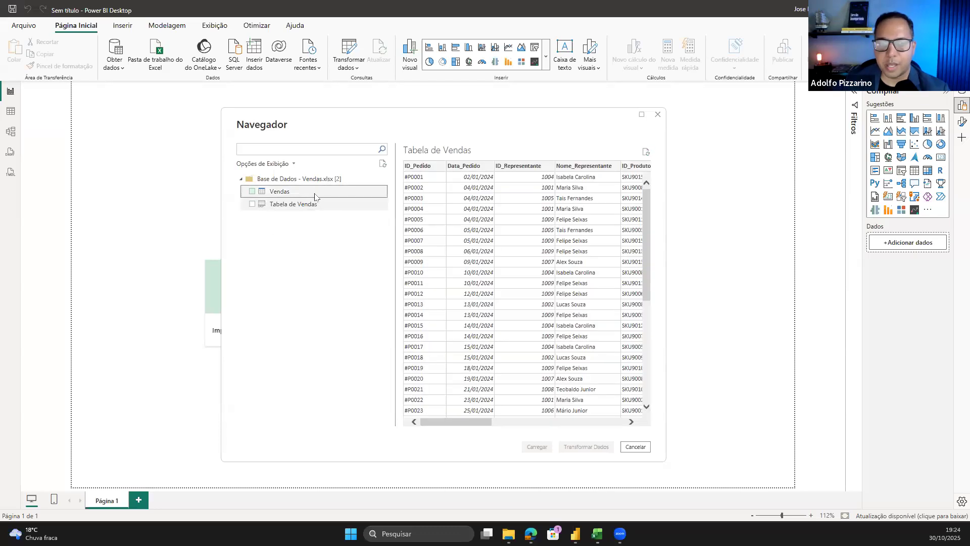
click(318, 207)
click(306, 194)
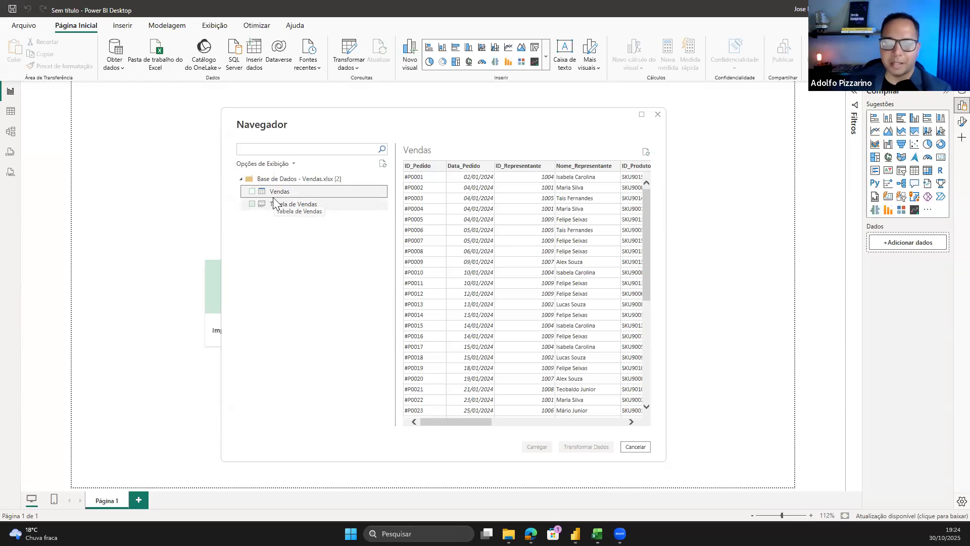
Select the Vendas table in the Navegador and open it for data transformation in the Power Query editor
click(331, 205)
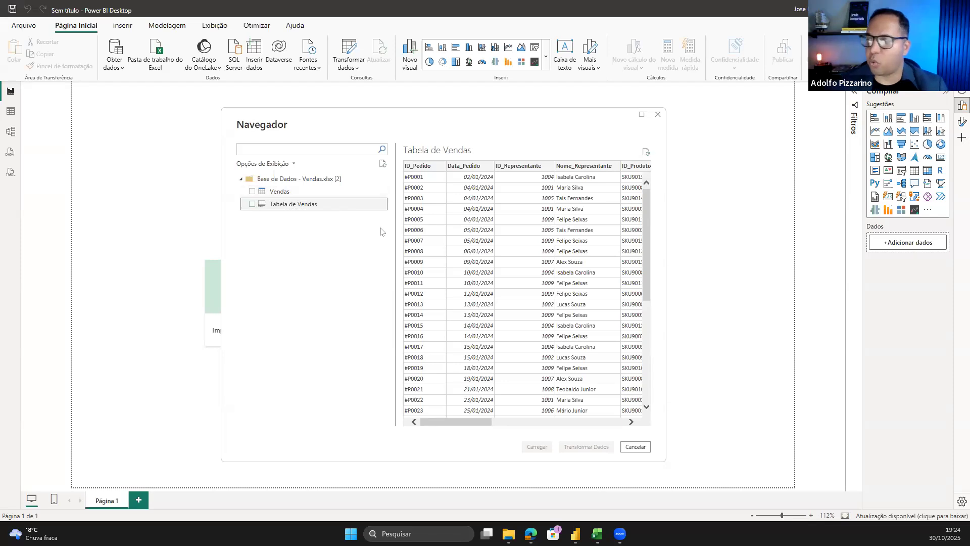
click(324, 193)
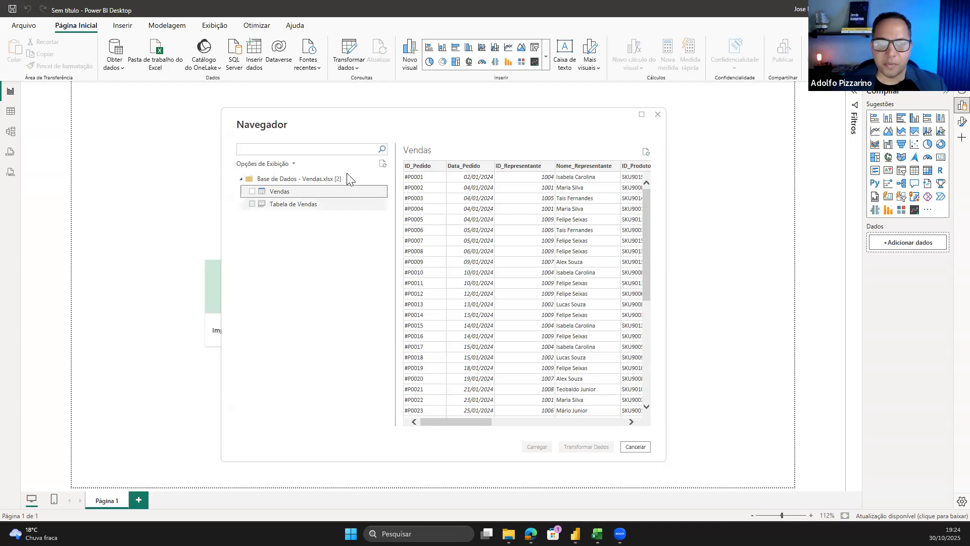
drag(251, 192, 254, 196)
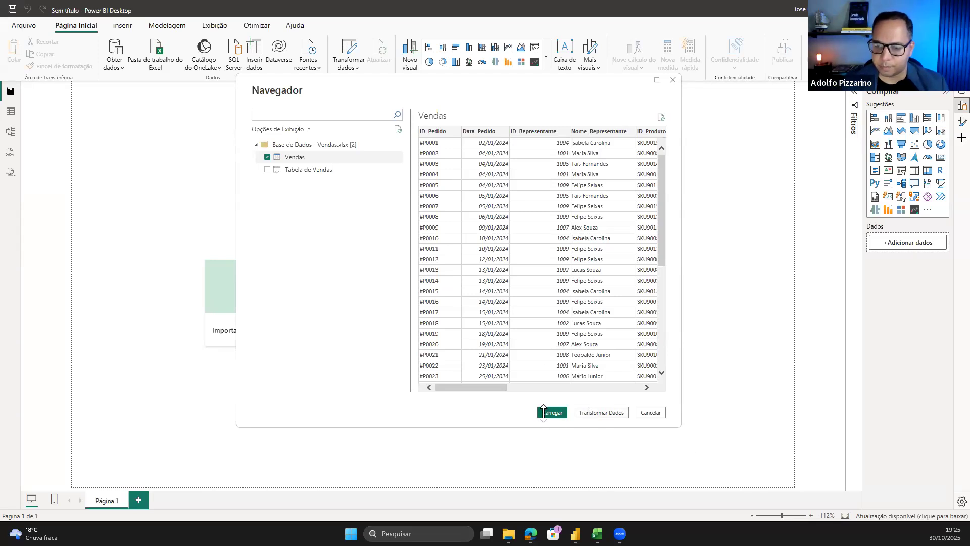
drag(509, 98, 505, 116)
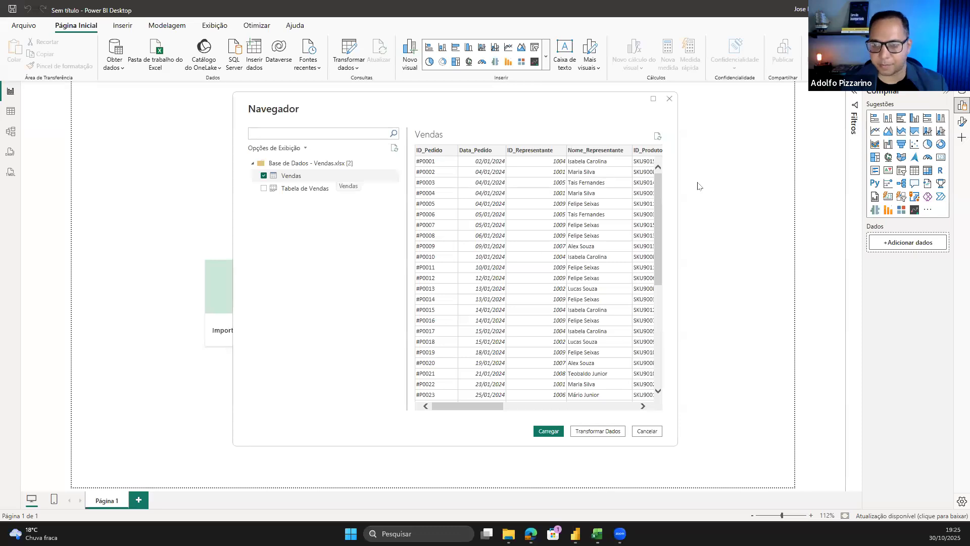
drag(674, 162, 840, 162)
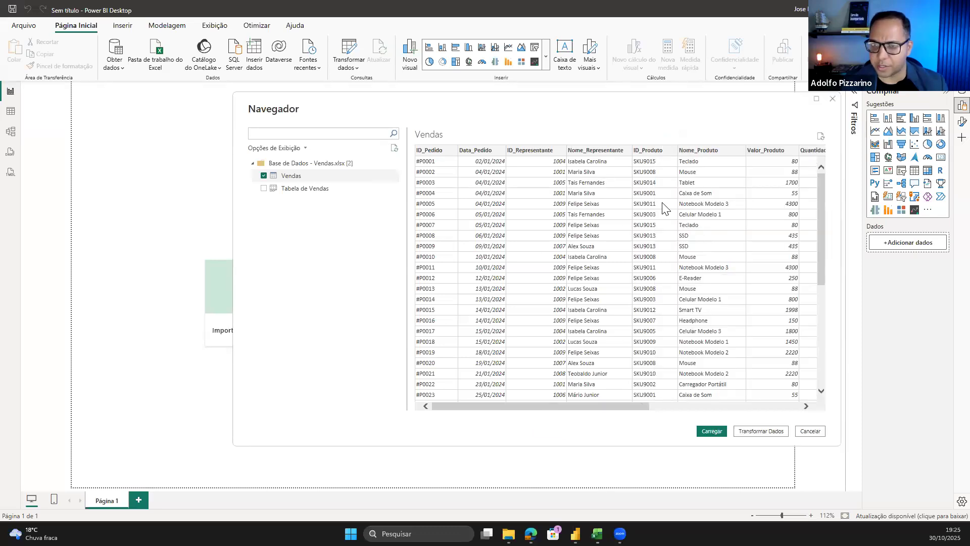
drag(472, 121, 388, 141)
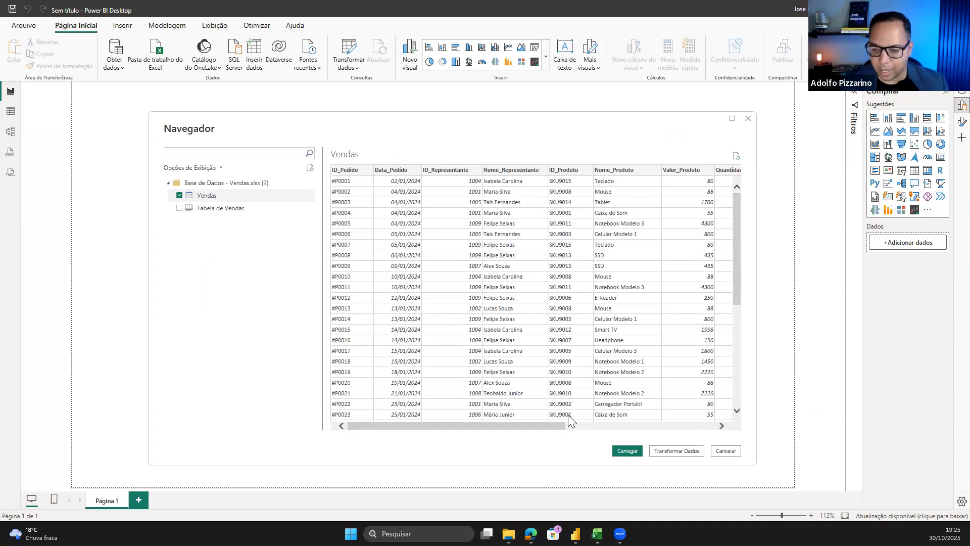
click(675, 451)
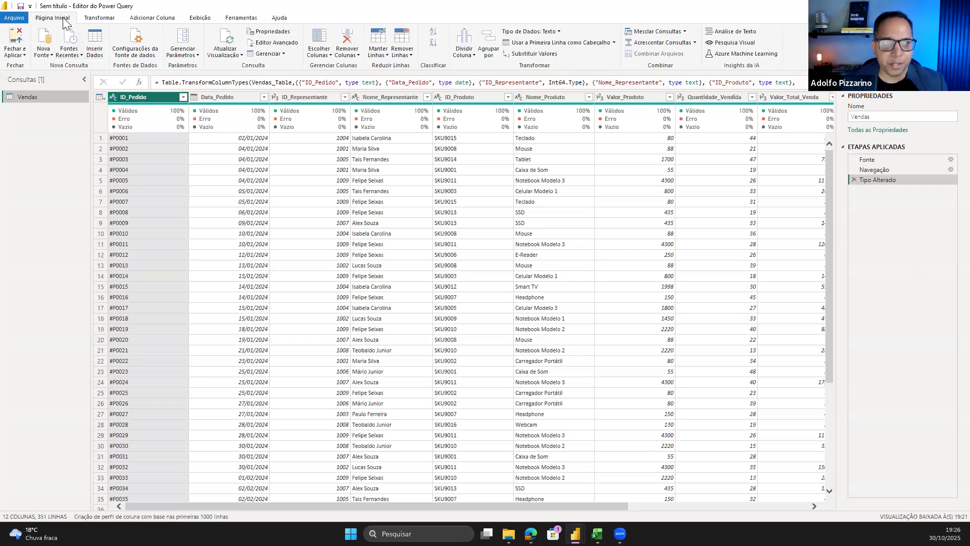
Survey the Power Query command sets for transforming, adding columns, viewing and diagnostics, and select the Data_Pedido column
click(96, 19)
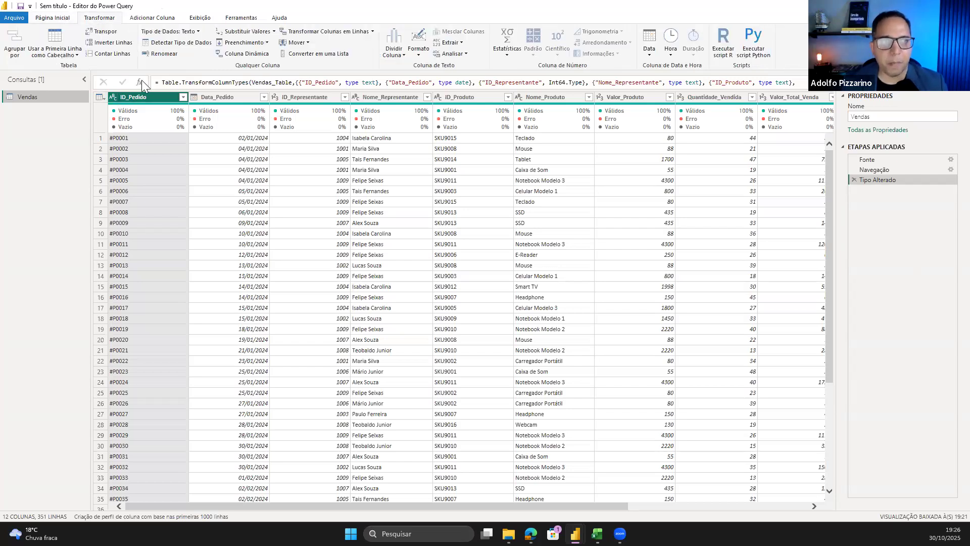
click(156, 19)
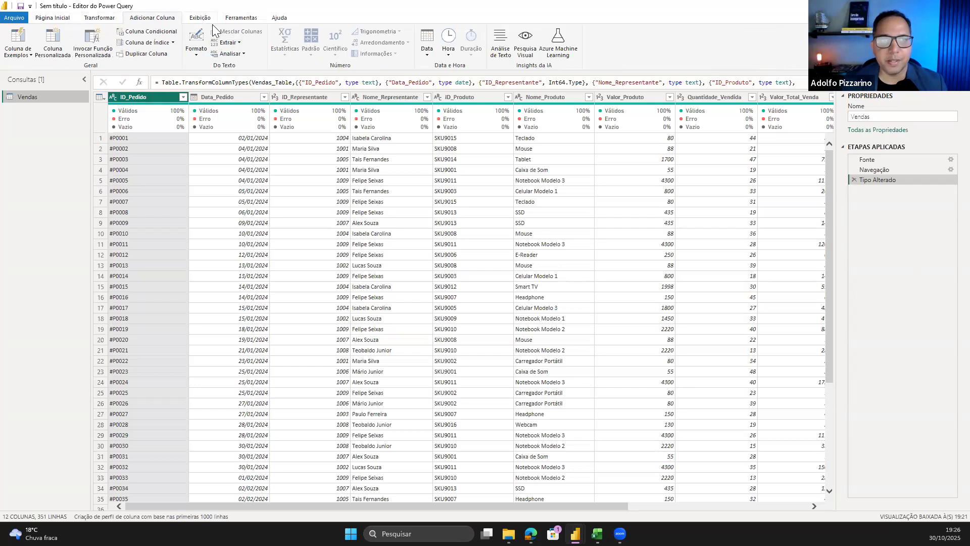
click(205, 19)
click(257, 18)
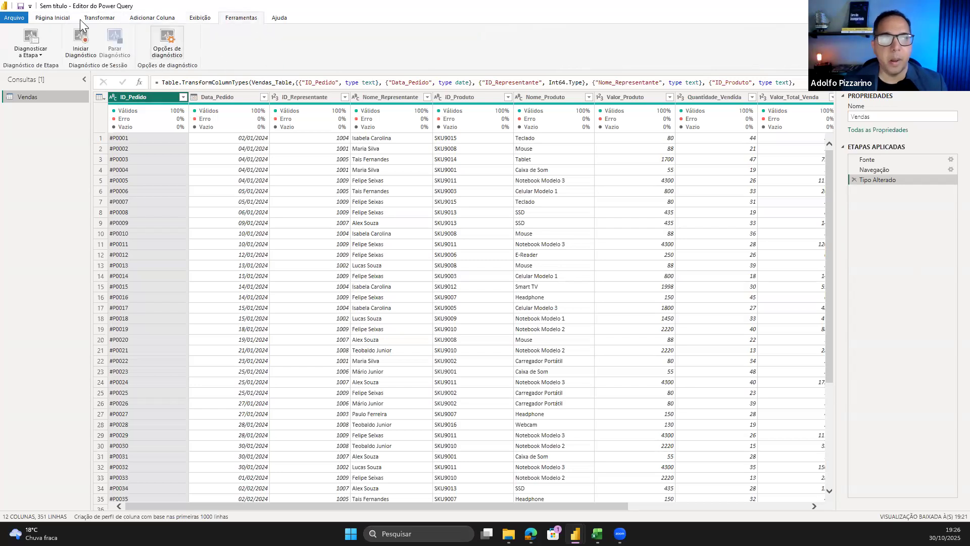
click(55, 18)
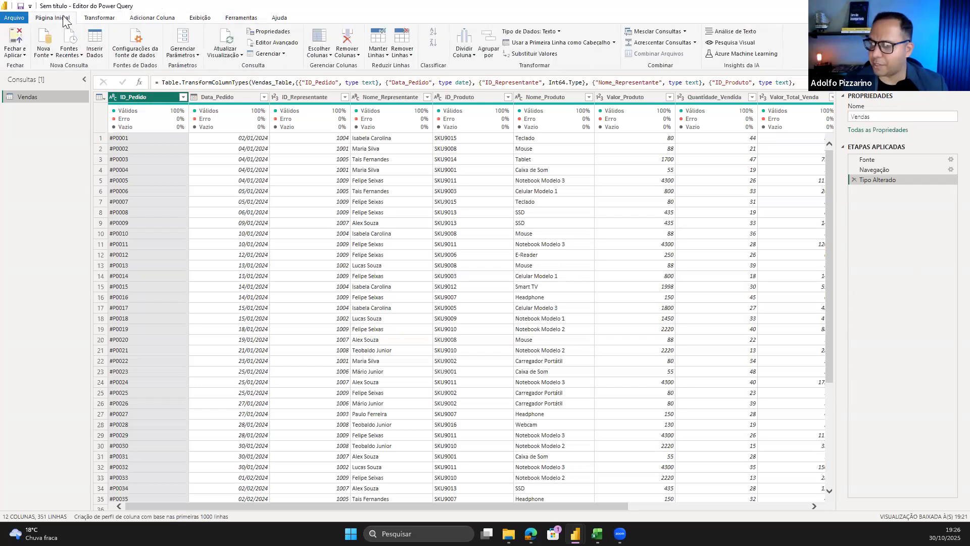
click(95, 18)
click(236, 96)
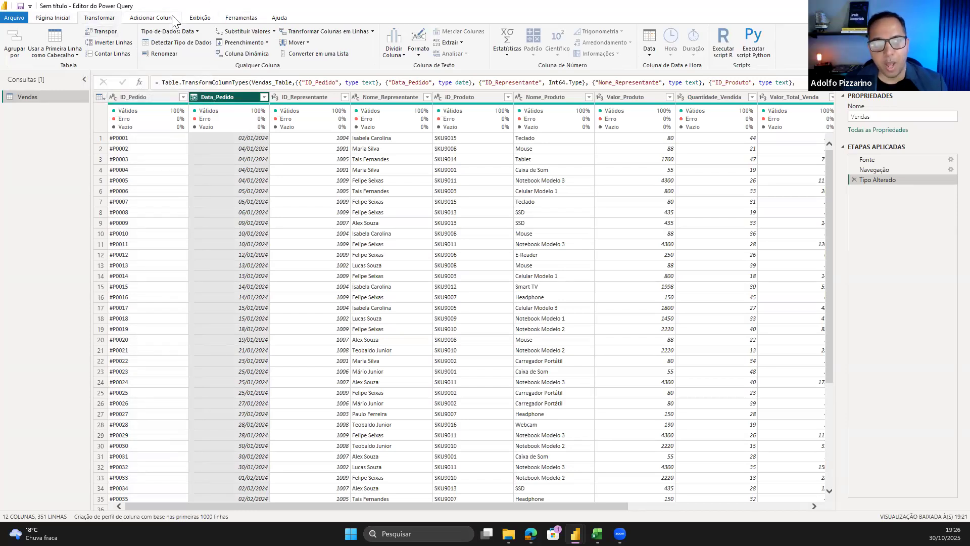
Examine the Coluna de Exemplos and Coluna Personalizada options without adding a column, and compare the add-column commands with the transform commands
click(151, 18)
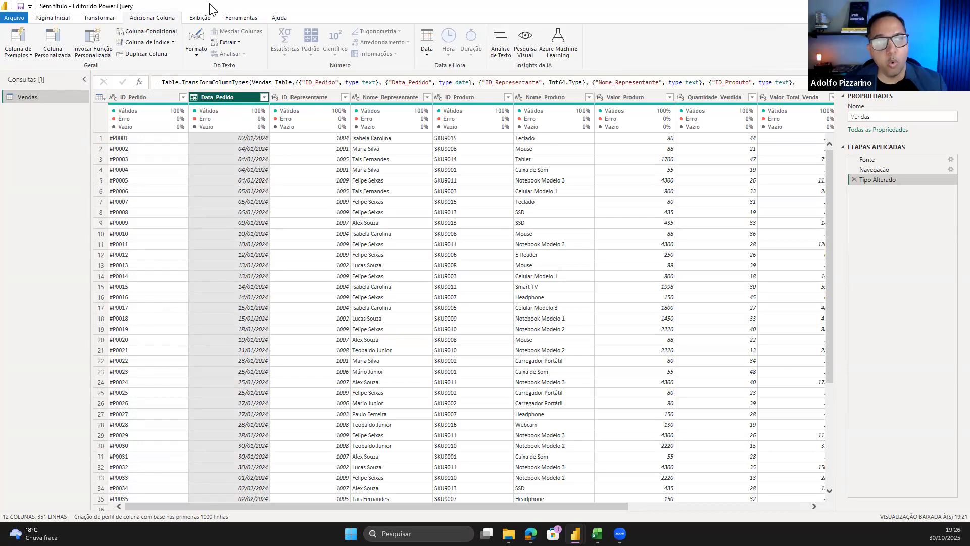
click(10, 57)
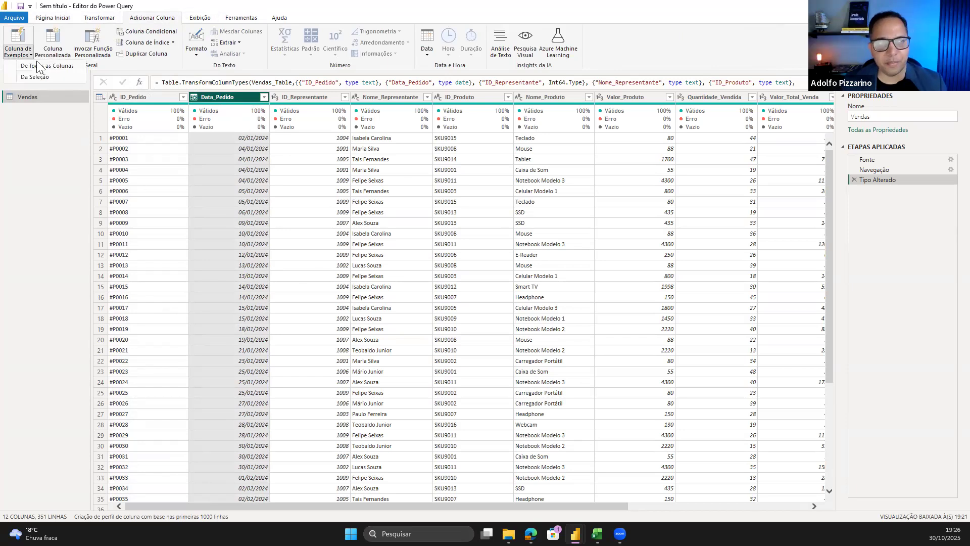
click(48, 49)
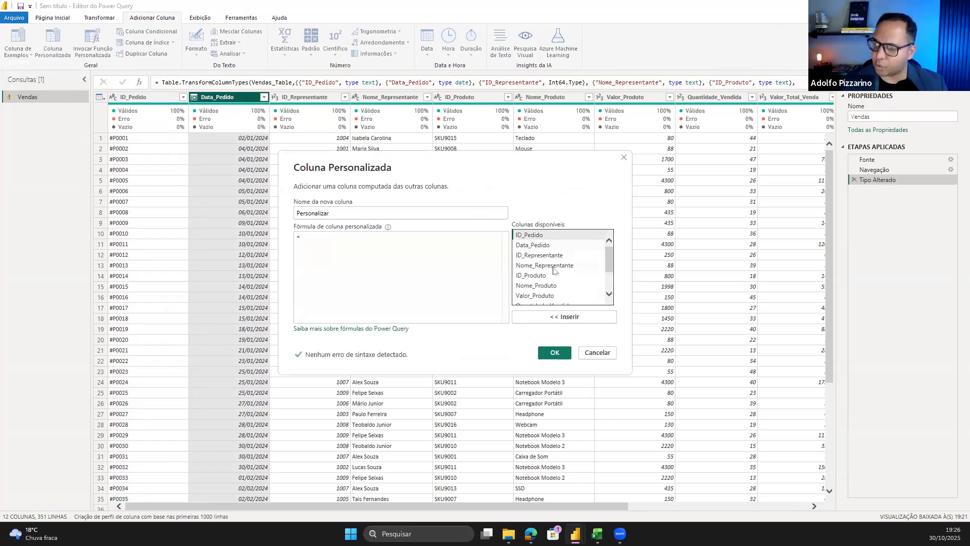
click(597, 353)
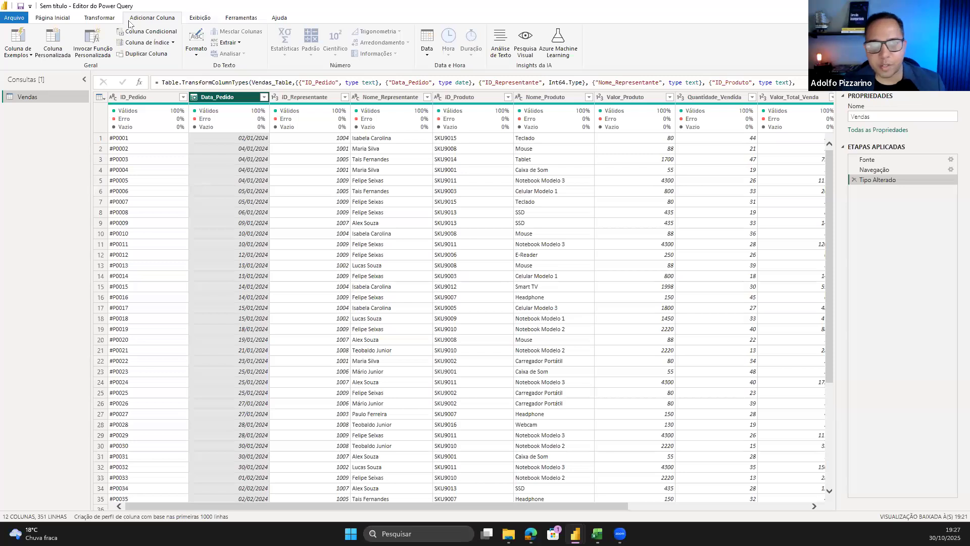
click(103, 18)
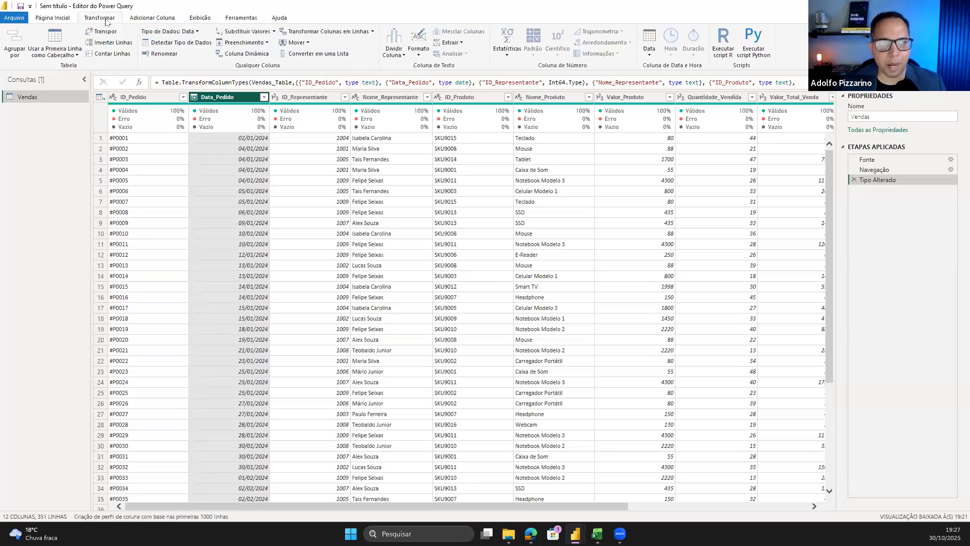
click(167, 18)
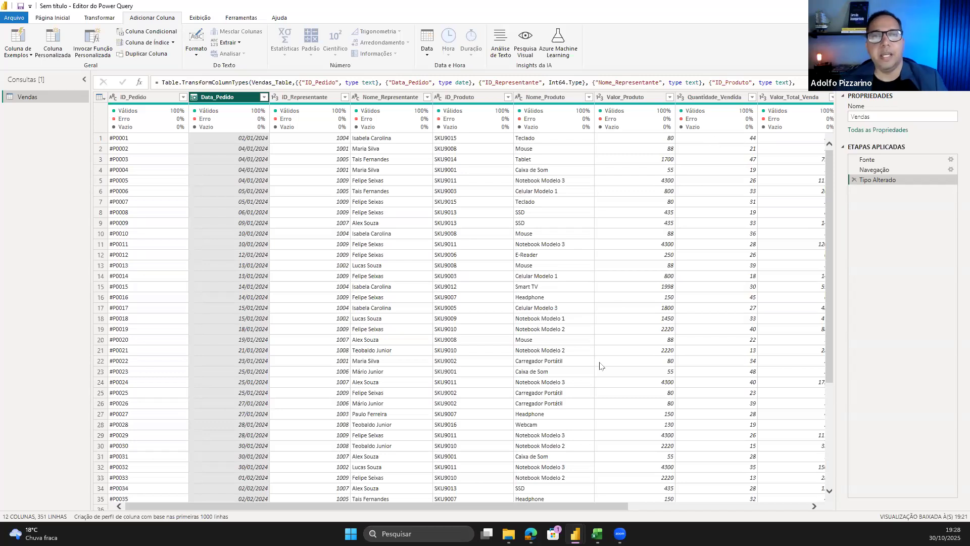
Examine the workbook path in the Fonte step's formula and the display option for the formula bar
click(859, 160)
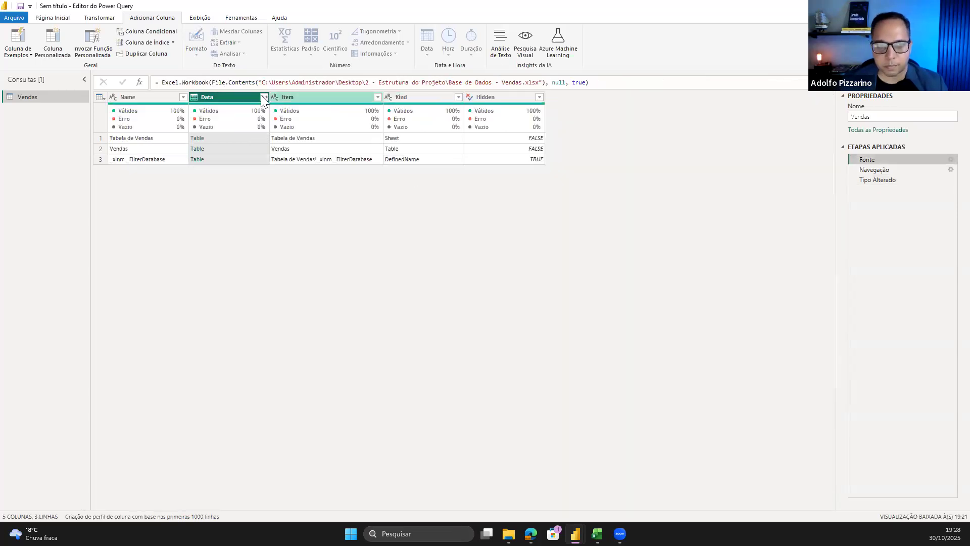
drag(261, 82, 548, 82)
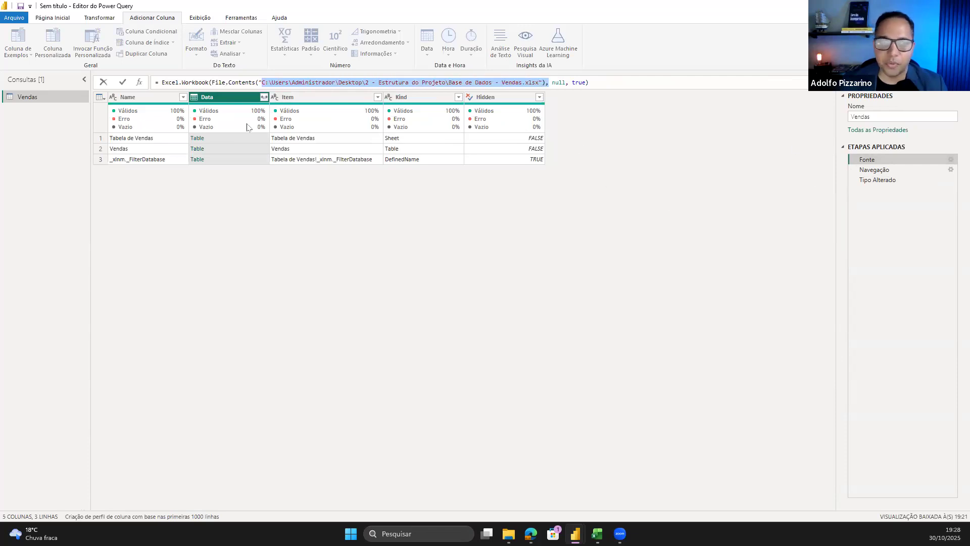
click(200, 18)
key(Escape)
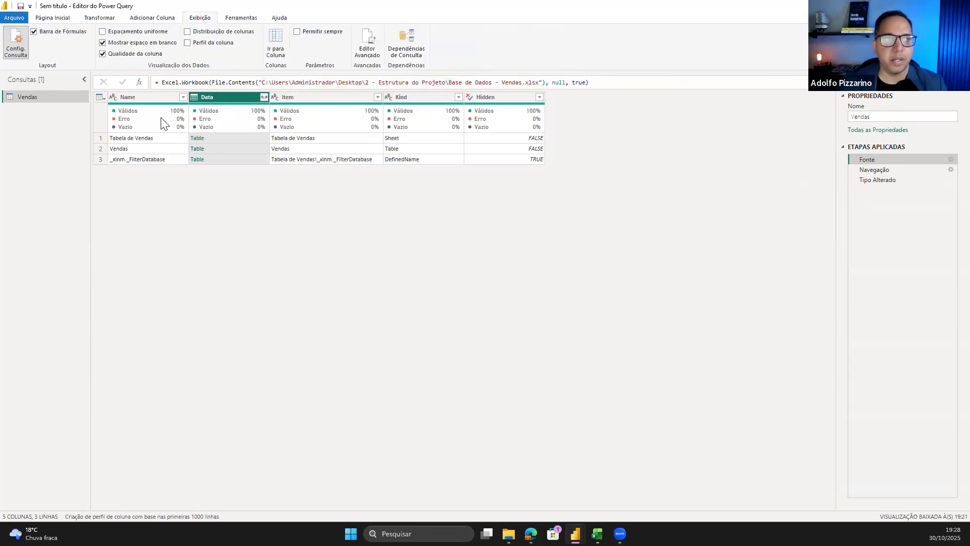
click(35, 34)
click(34, 33)
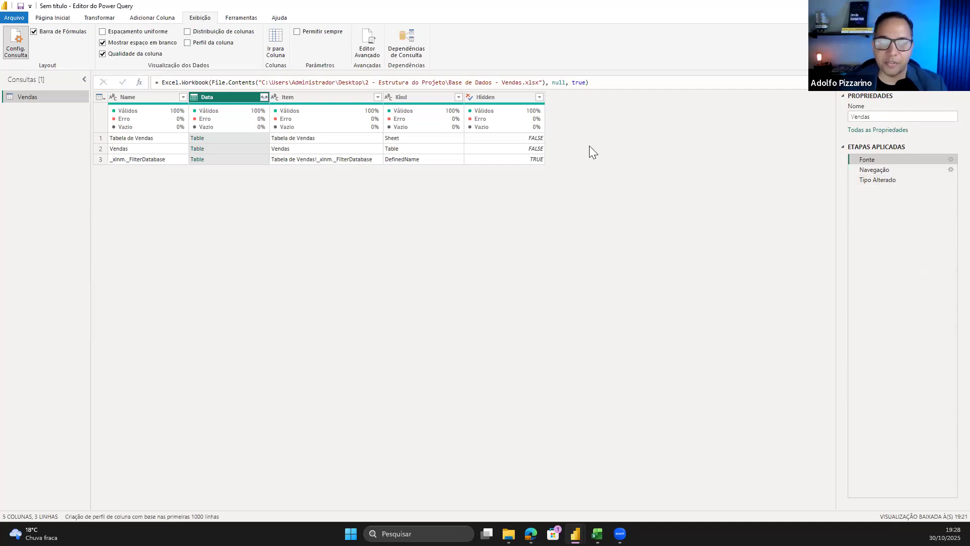
Review the complete formula of the Fonte step, leaving it unedited
click(52, 17)
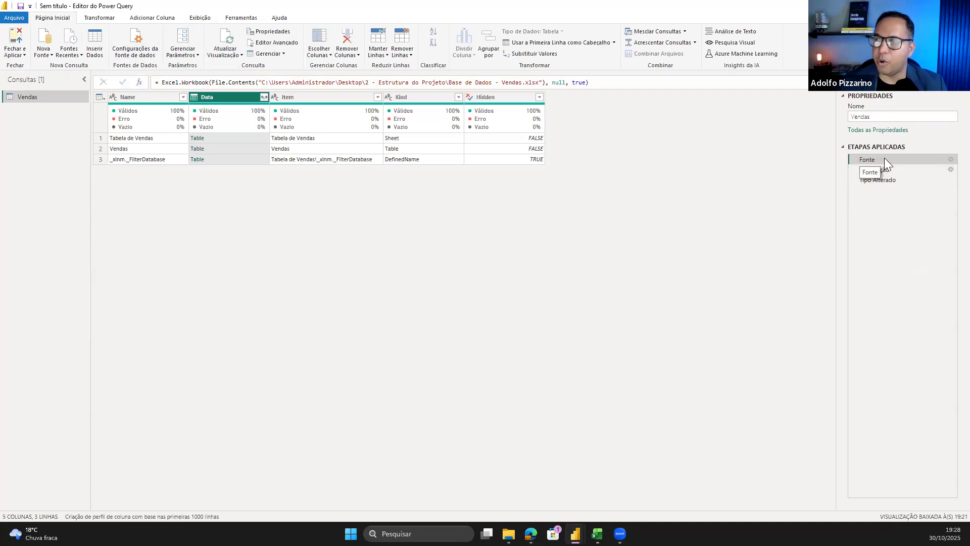
click(636, 82)
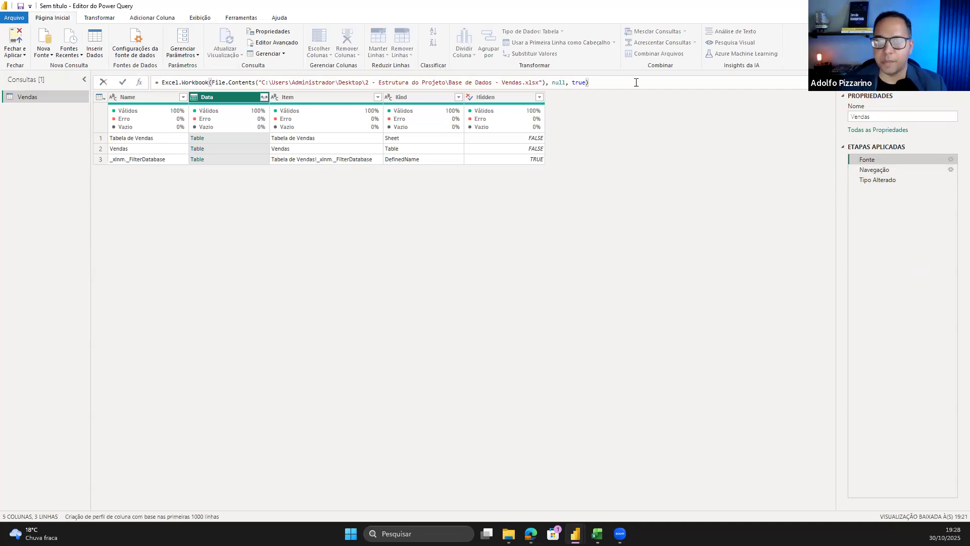
key(ctrl+a)
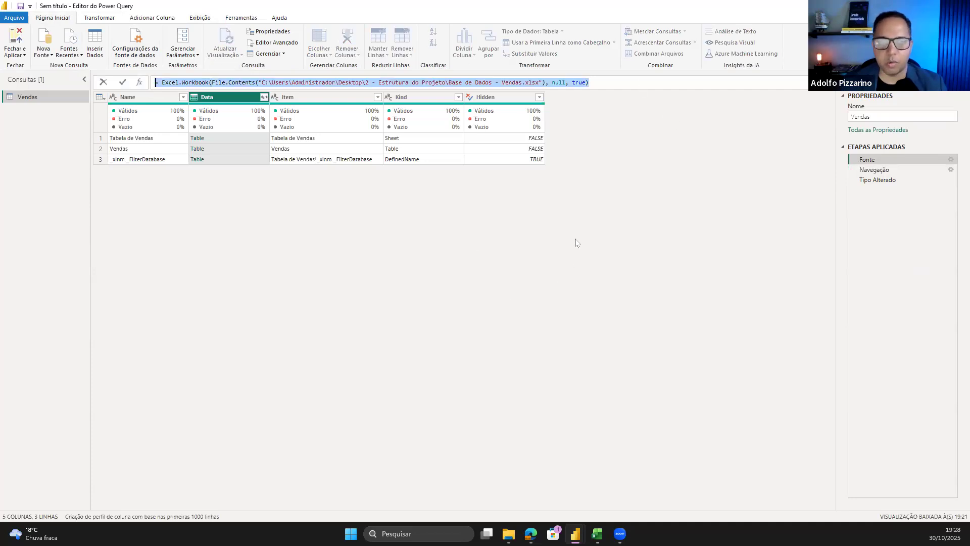
click(869, 132)
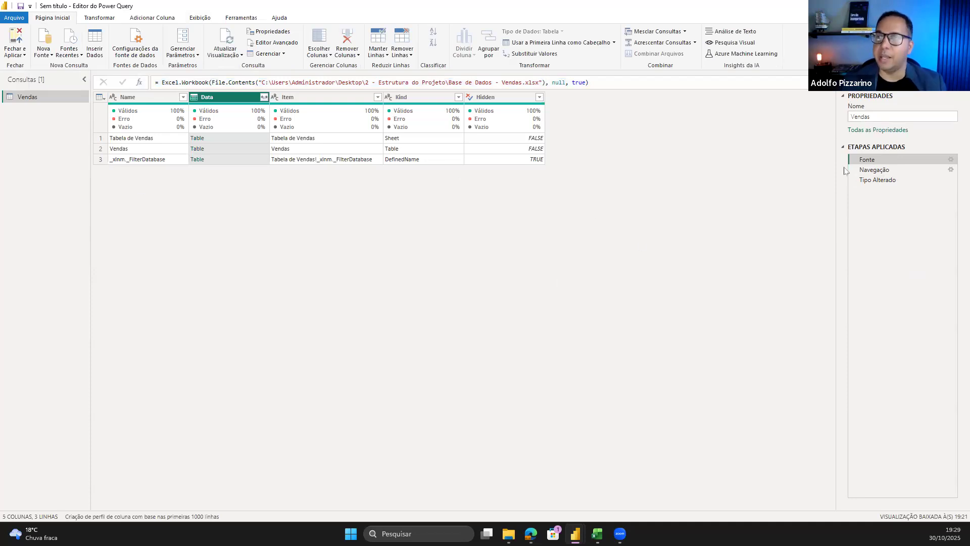
Inspect the Navegação step's result across all columns of the Vendas query
click(869, 171)
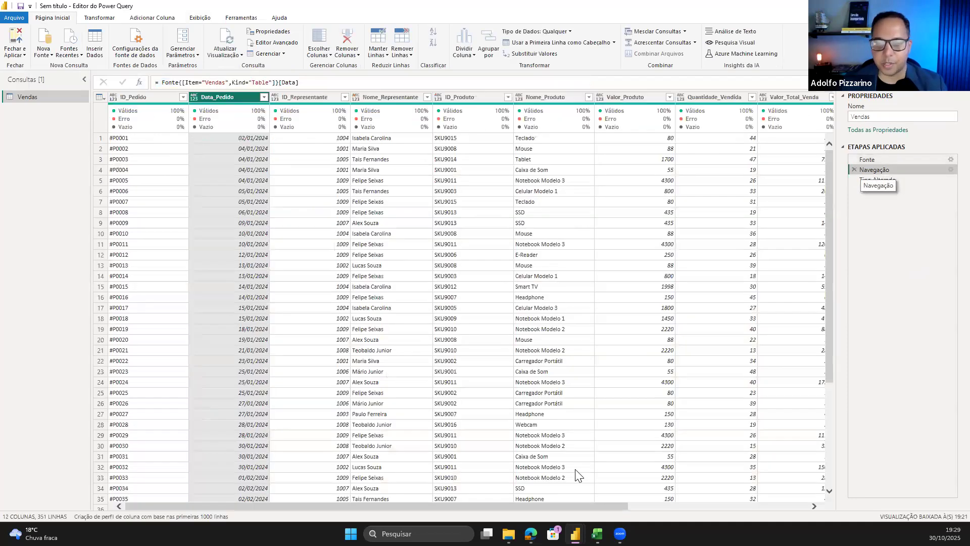
drag(513, 506, 694, 506)
drag(478, 506, 707, 508)
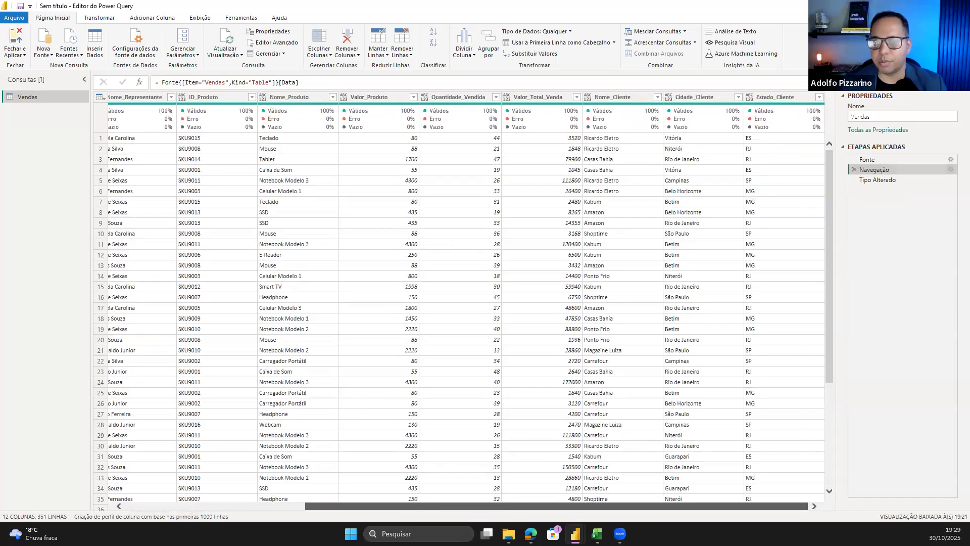
drag(557, 508, 406, 497)
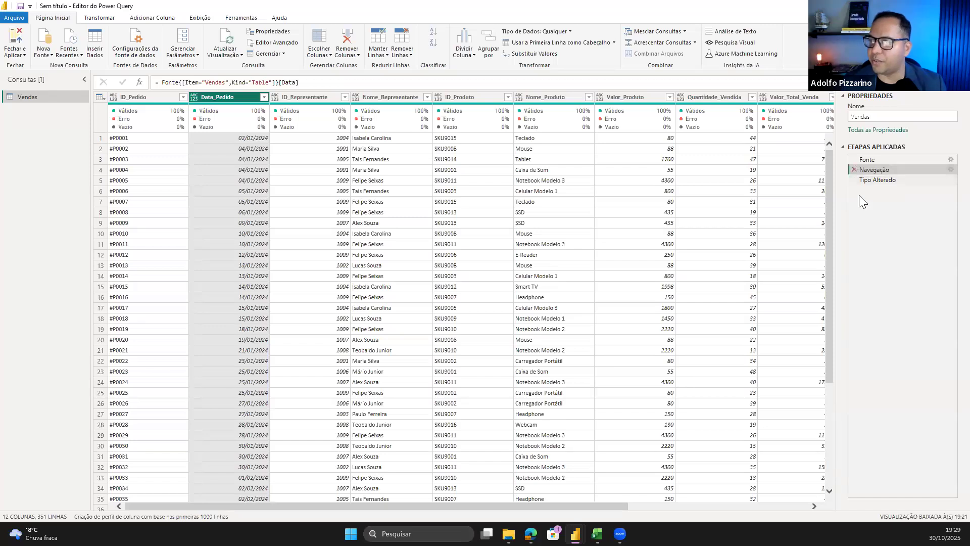
Return to the Tipo Alterado step and examine the data type choices available for the ID_Pedido column, without applying any
click(888, 185)
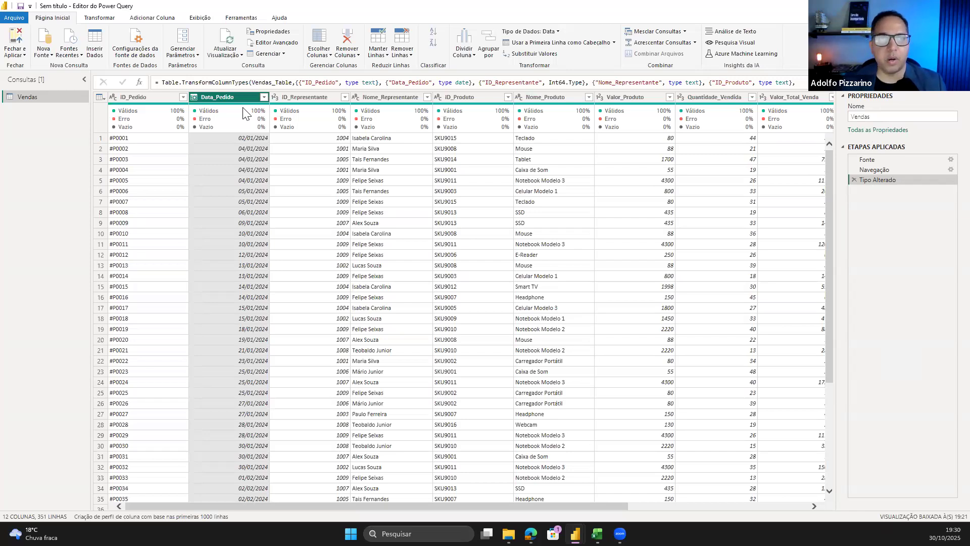
click(154, 97)
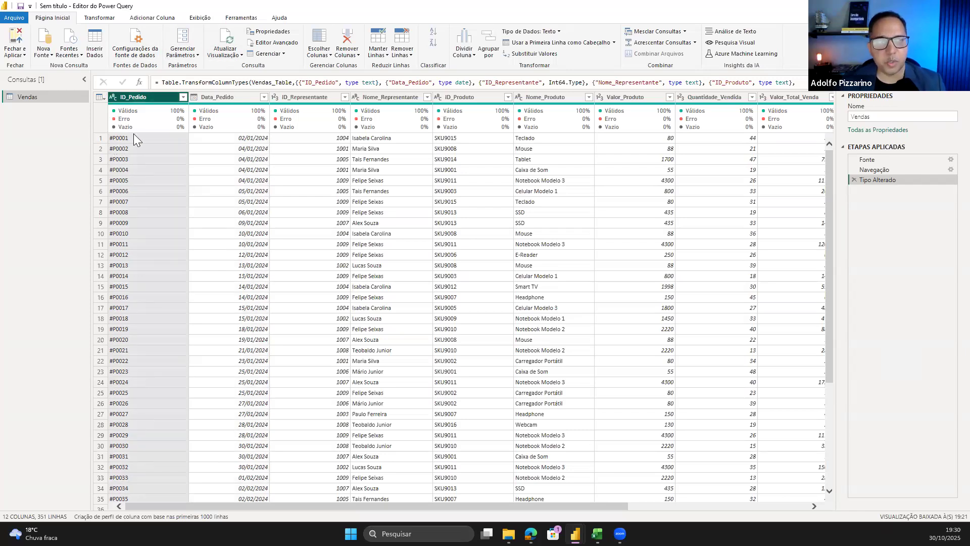
click(112, 96)
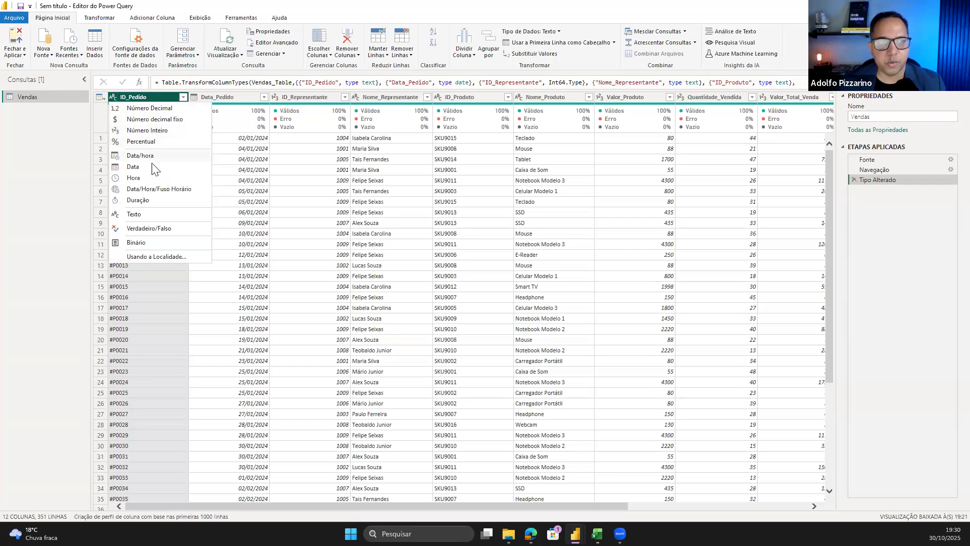
click(66, 252)
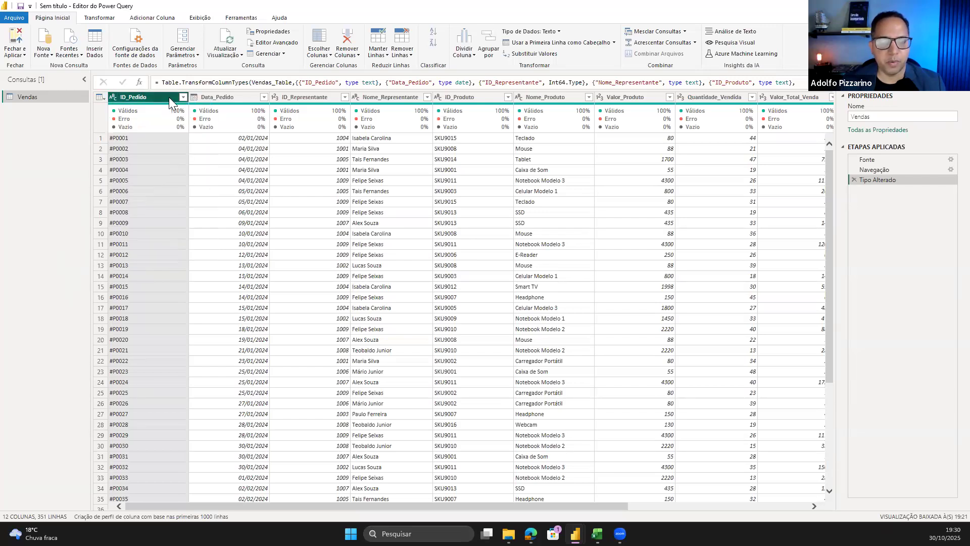
right_click(168, 97)
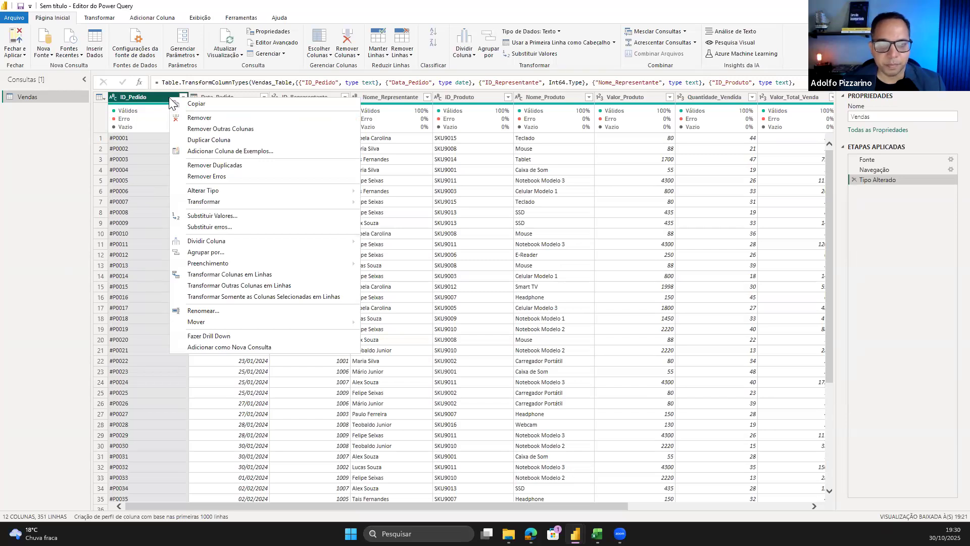
mouse_move(302, 194)
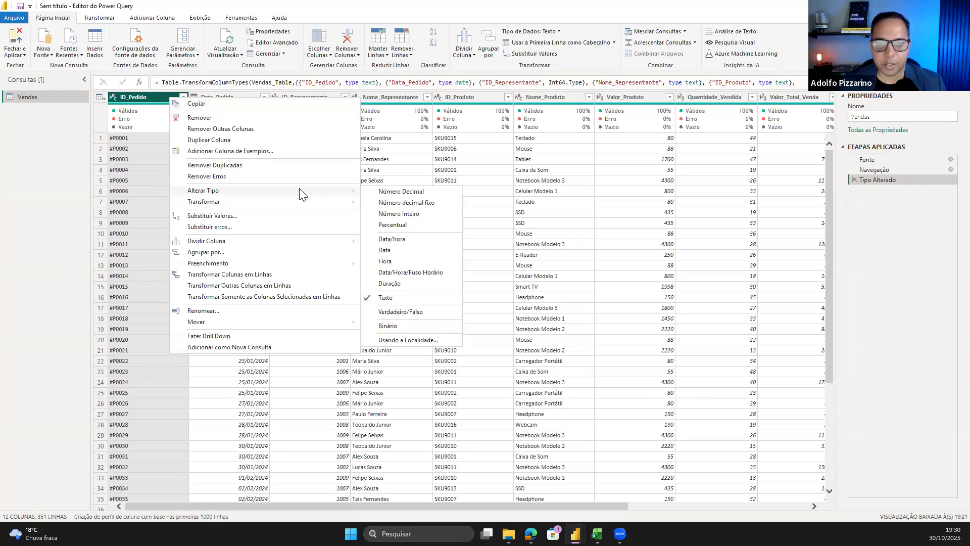
click(56, 248)
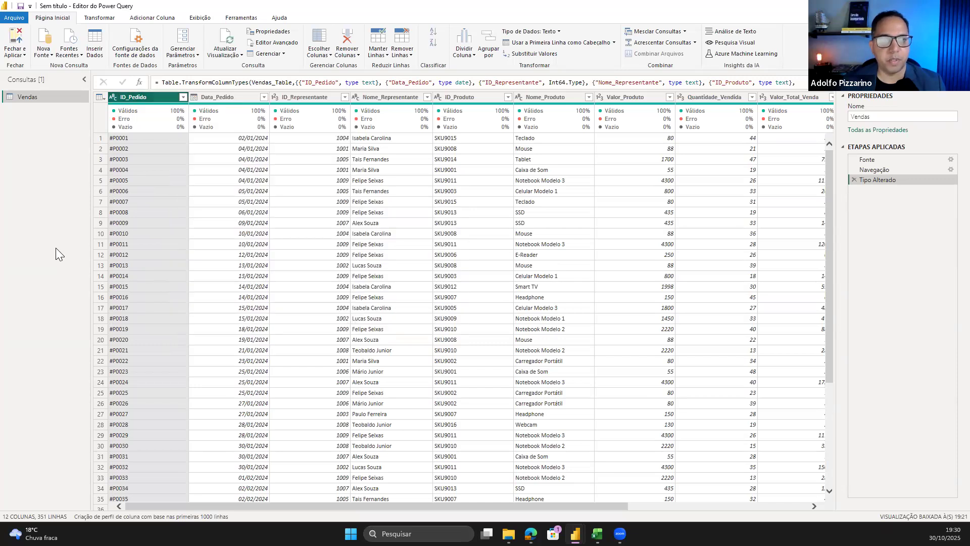
right_click(135, 101)
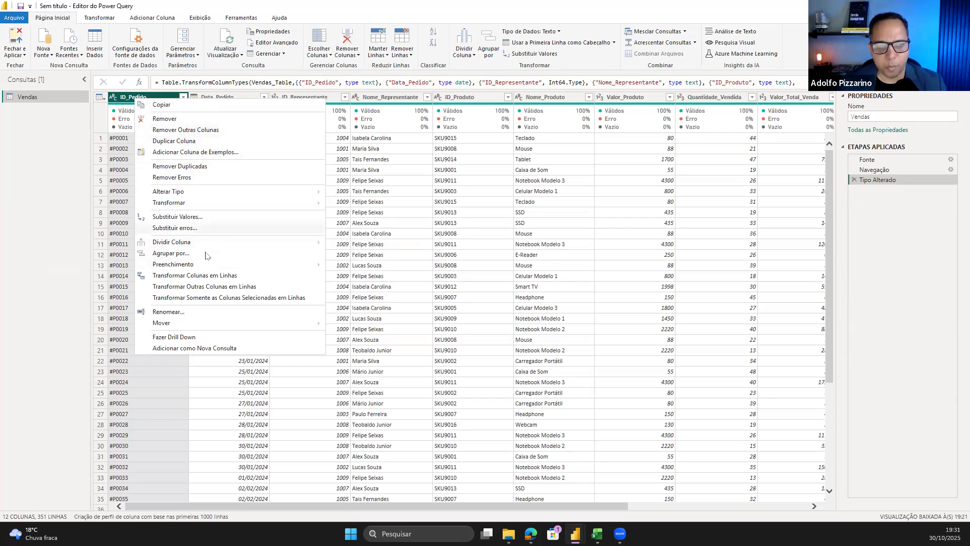
key(Escape)
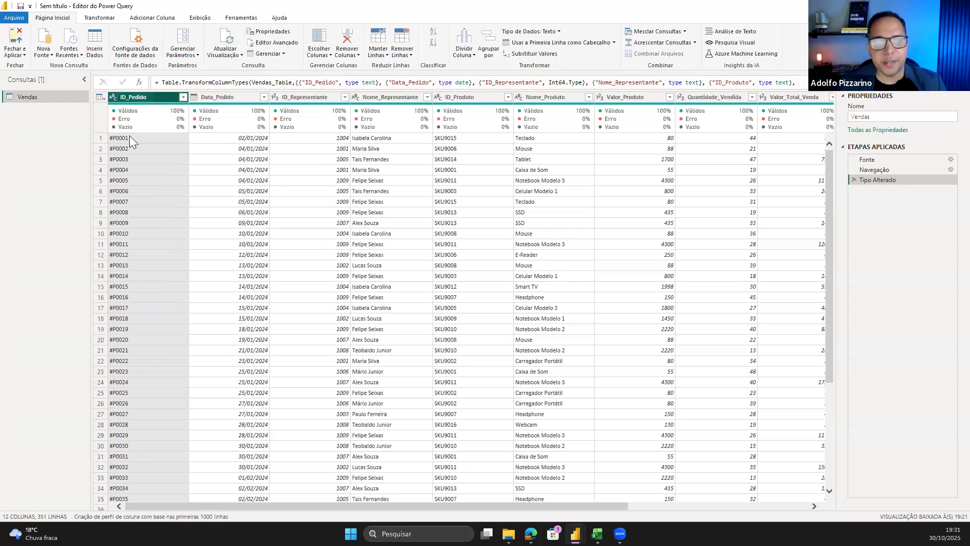
Check the data types assigned to the Data_Pedido, ID_Representante and Nome_Representante columns
click(238, 99)
right_click(192, 104)
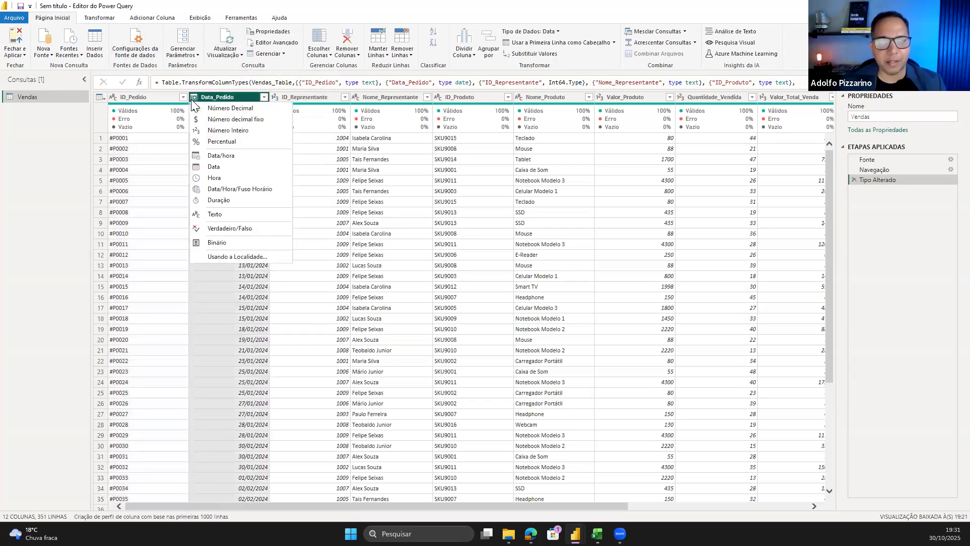
key(Escape)
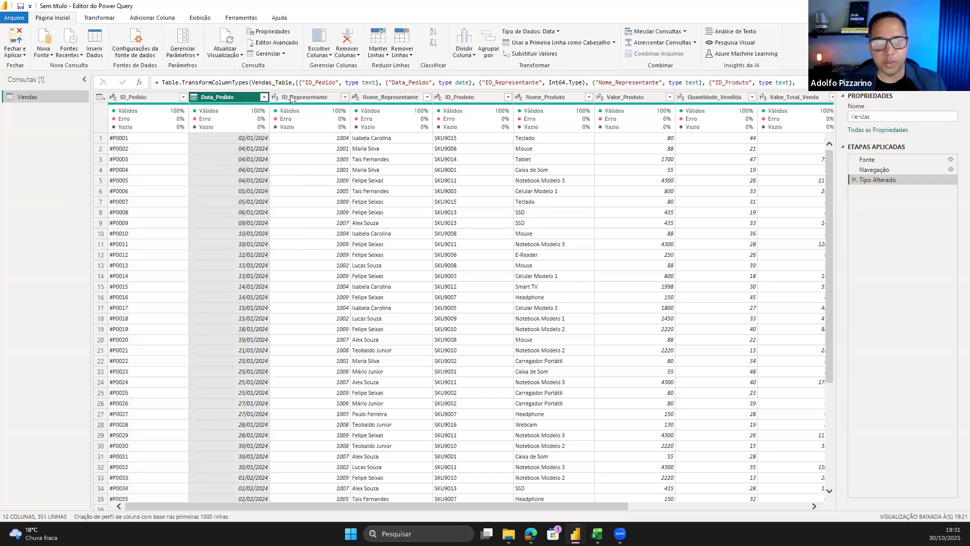
click(307, 103)
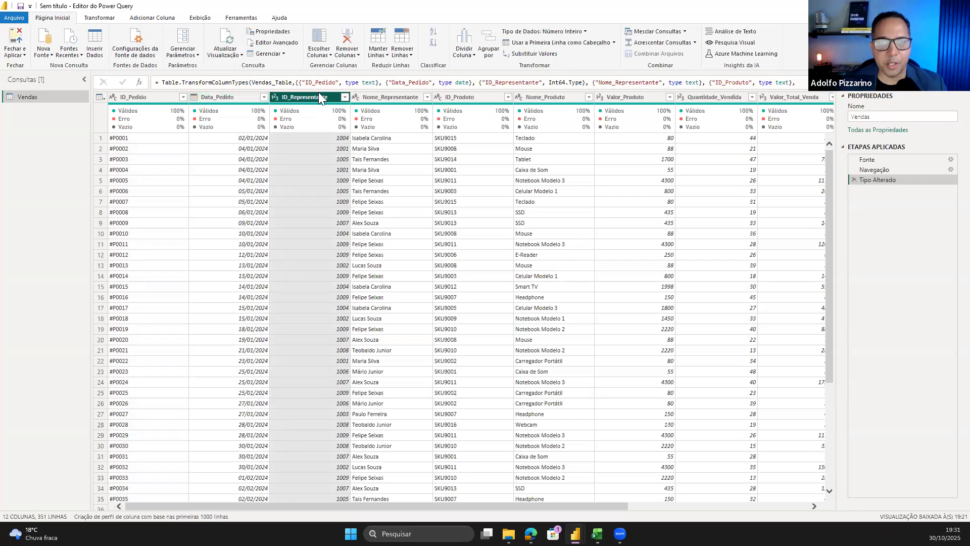
click(278, 97)
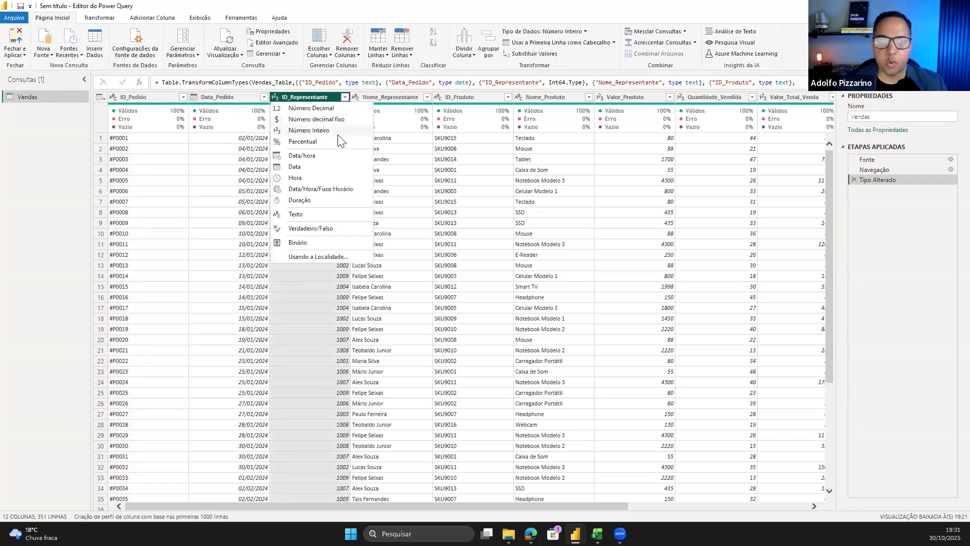
key(Escape)
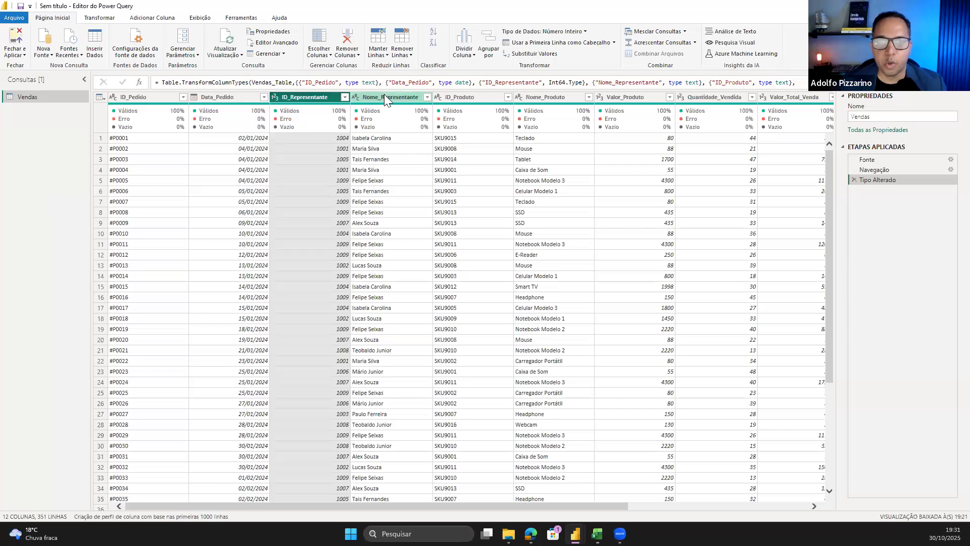
click(384, 95)
click(356, 97)
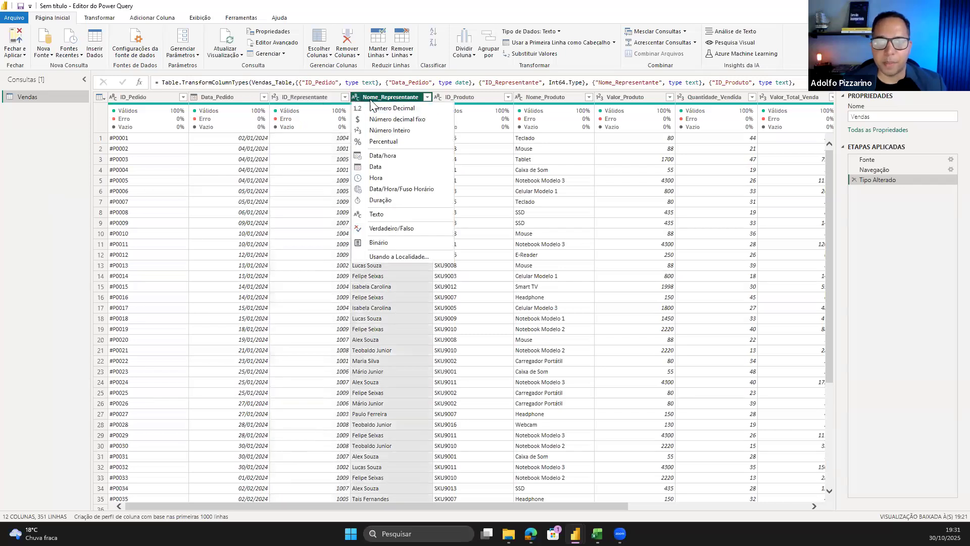
click(42, 228)
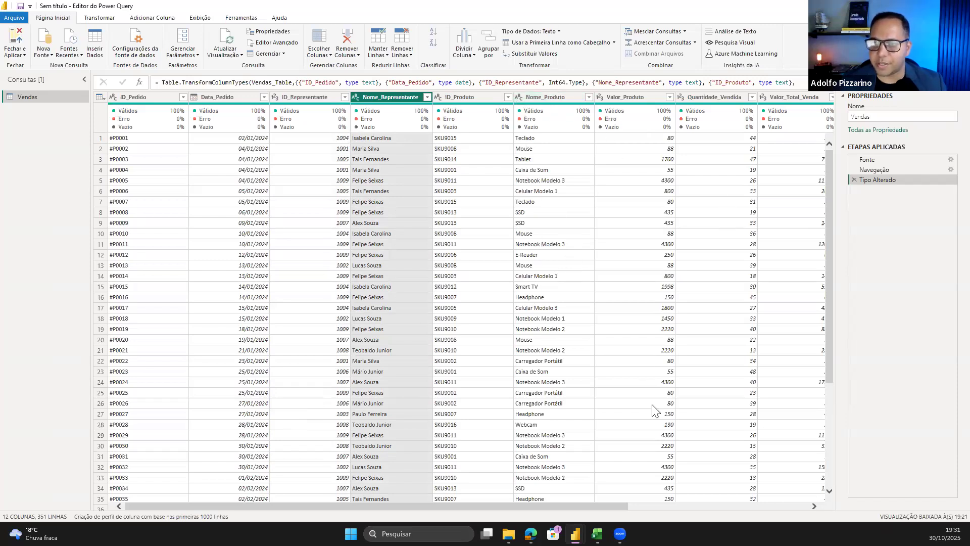
Change the Valor_Produto column's data type to Número decimal fixo, replacing the existing conversion
drag(594, 505, 729, 505)
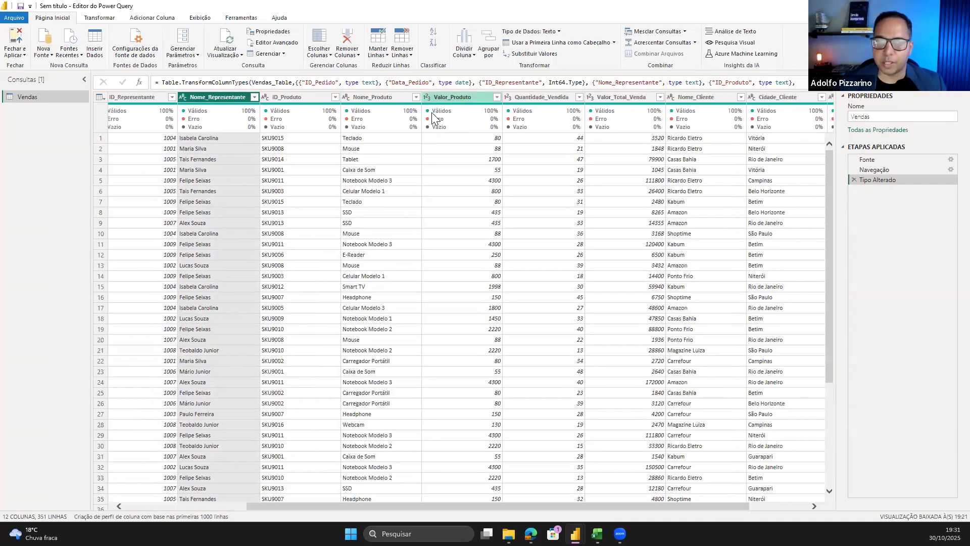
click(426, 97)
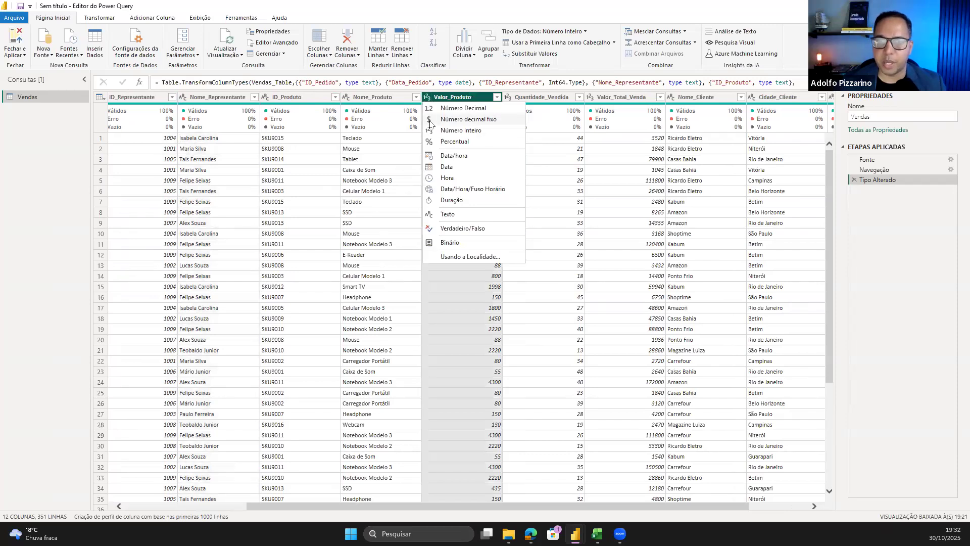
click(460, 121)
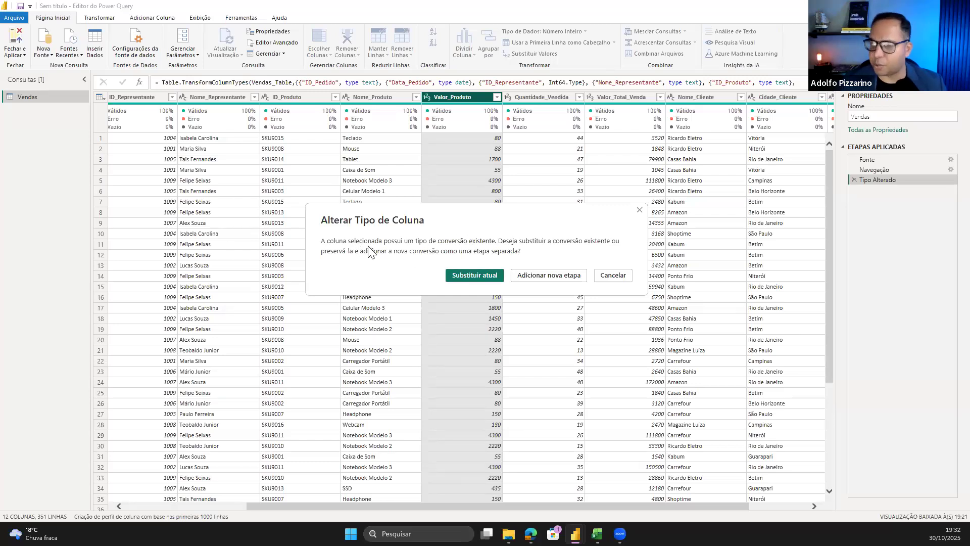
click(473, 274)
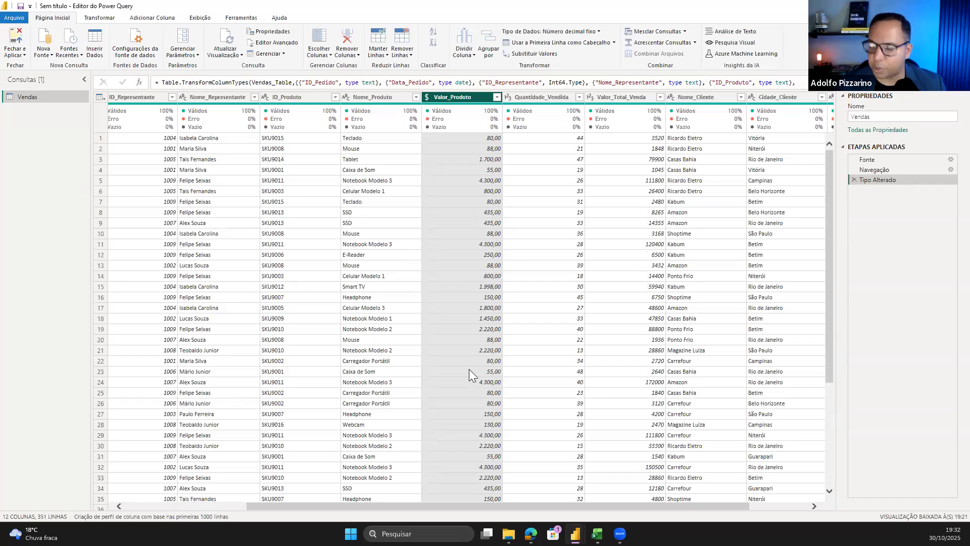
Set the Valor_Total_Venda column's data type to Número decimal fixo, replacing the current conversion
click(554, 99)
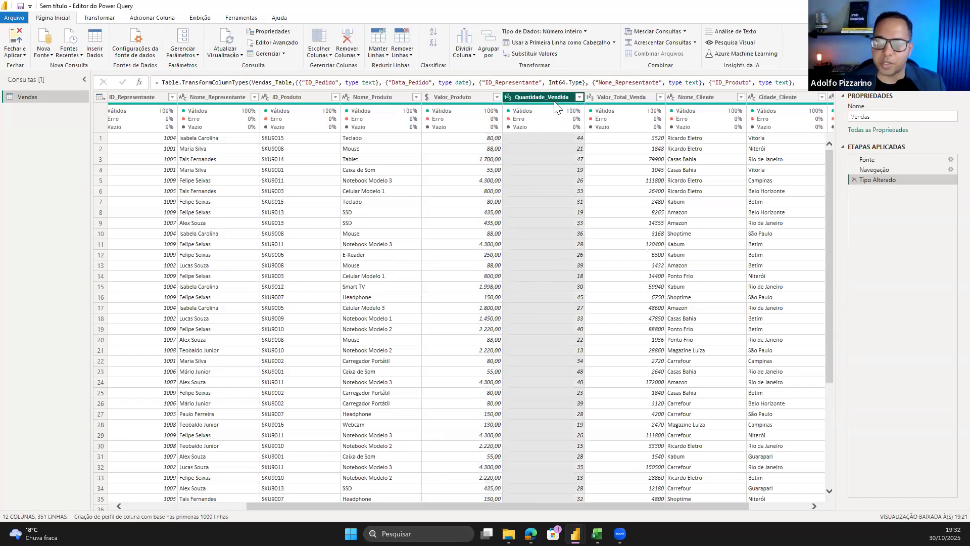
click(621, 96)
click(591, 97)
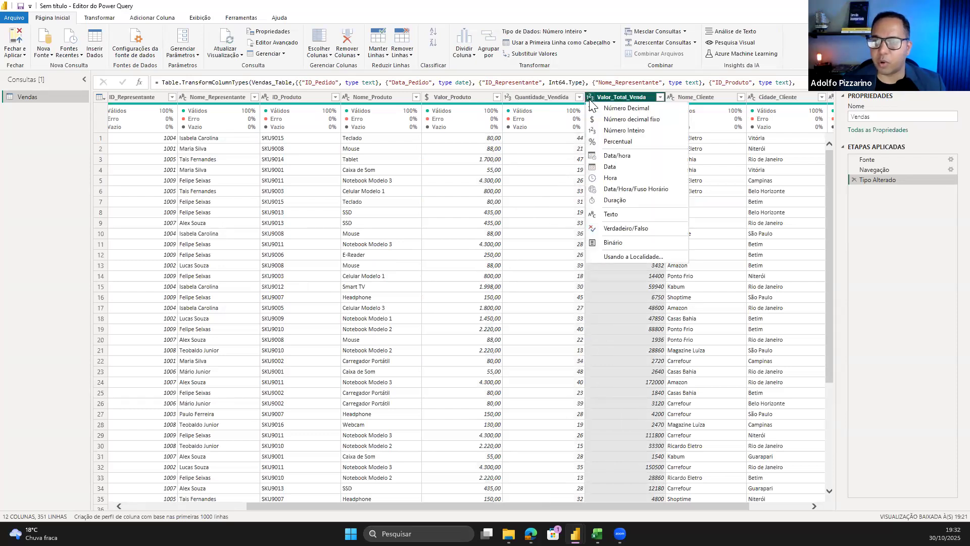
click(623, 131)
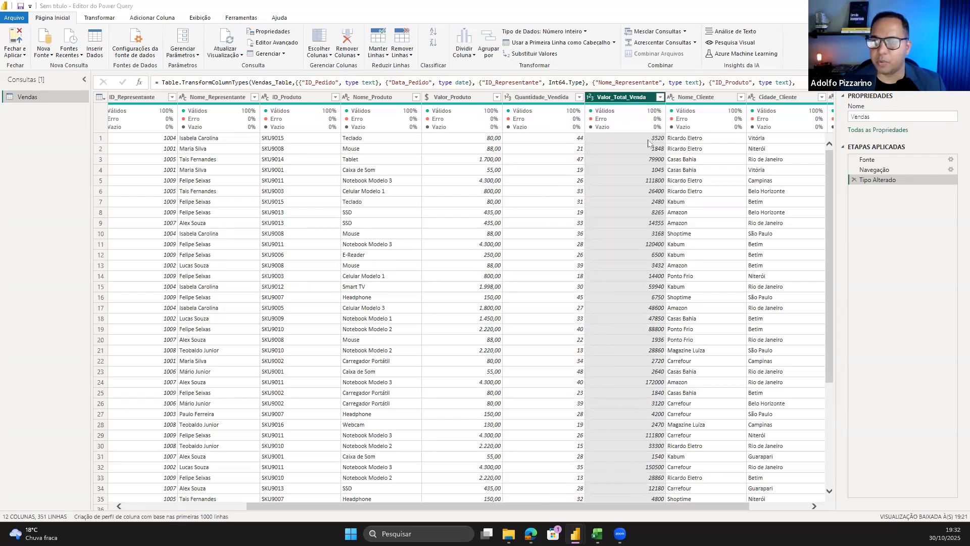
click(483, 287)
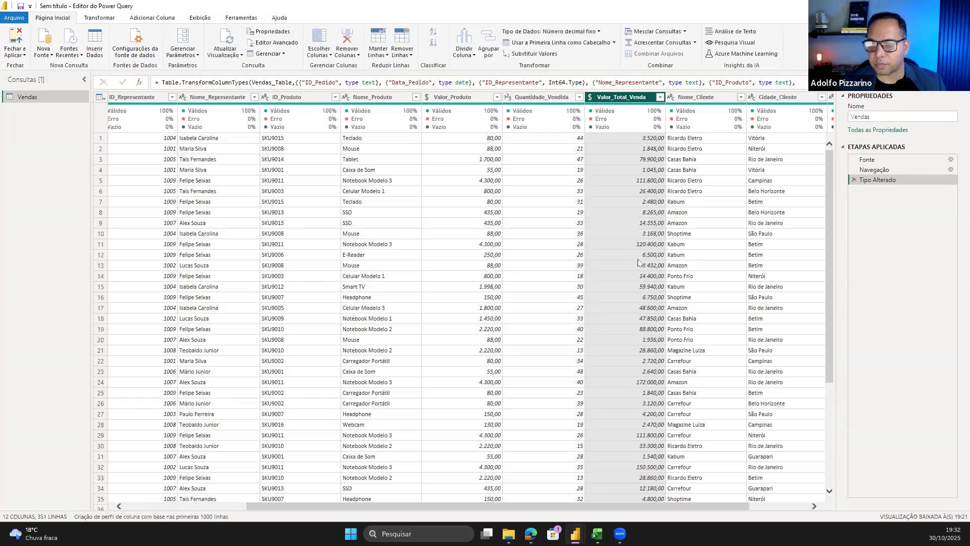
Select Valor_Produto and Quantidade_Vendida together and examine the standard operations for a new calculated column, such as Multiplicar, without adding one
click(469, 100)
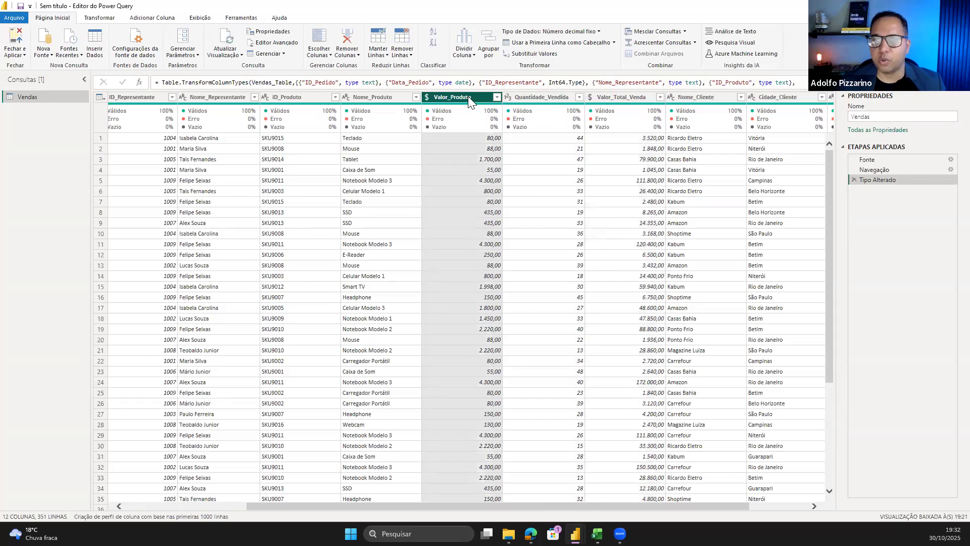
click(528, 99)
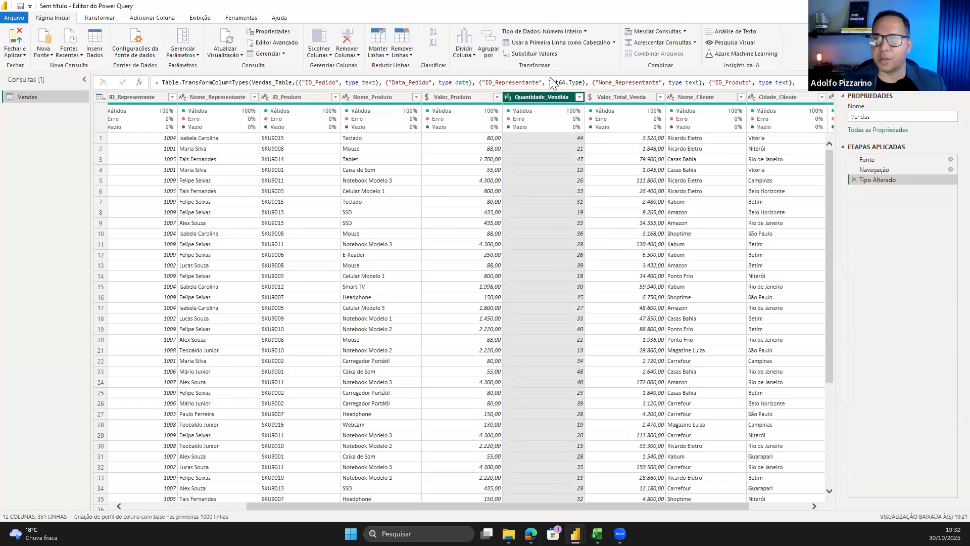
click(465, 99)
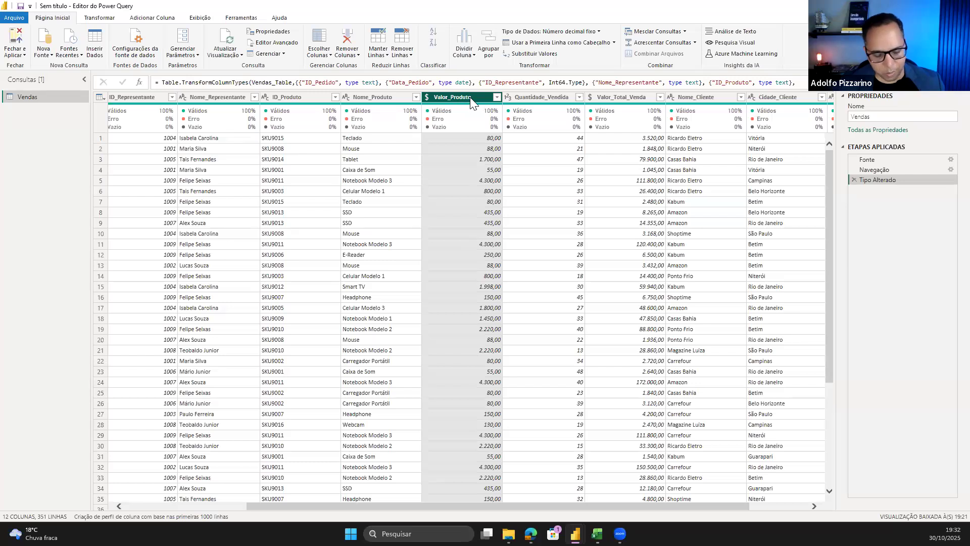
ctrl+click(554, 97)
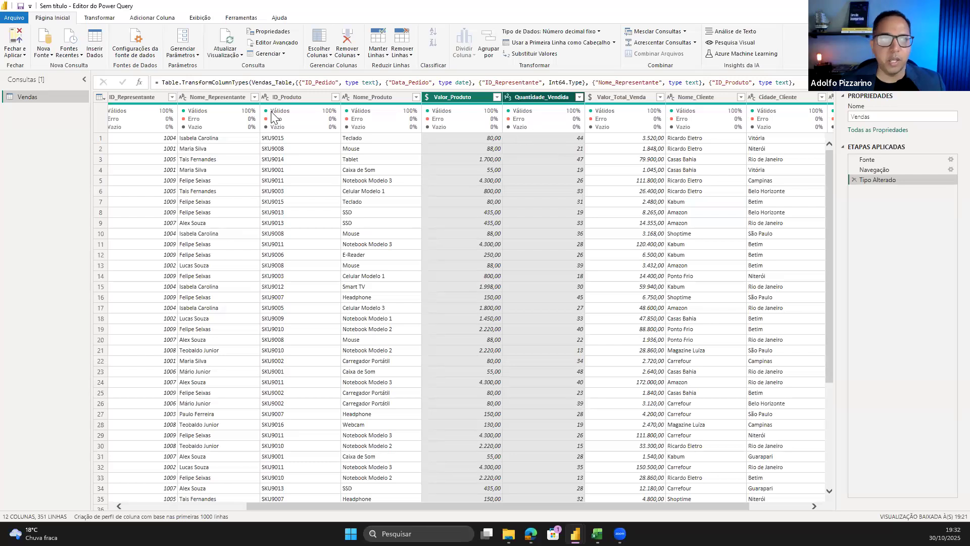
click(146, 19)
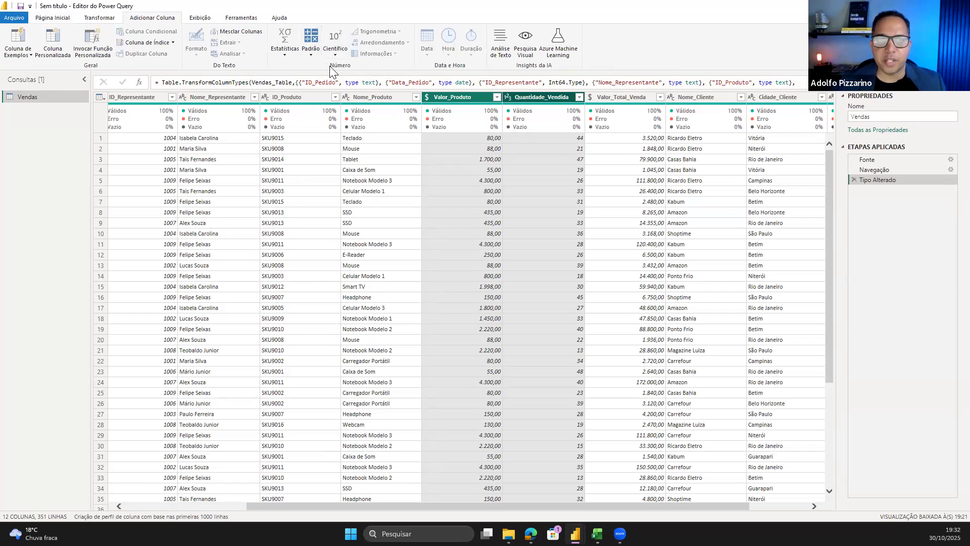
click(313, 52)
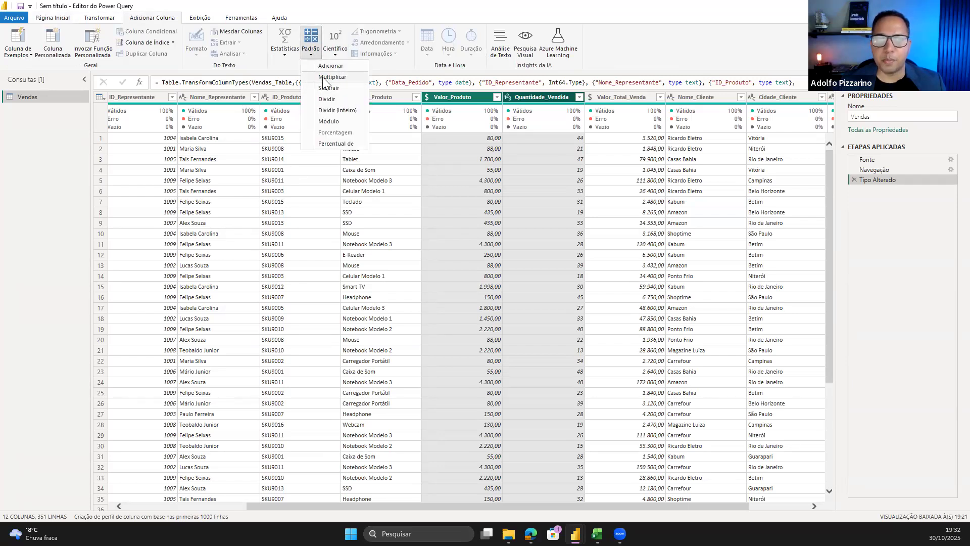
click(409, 10)
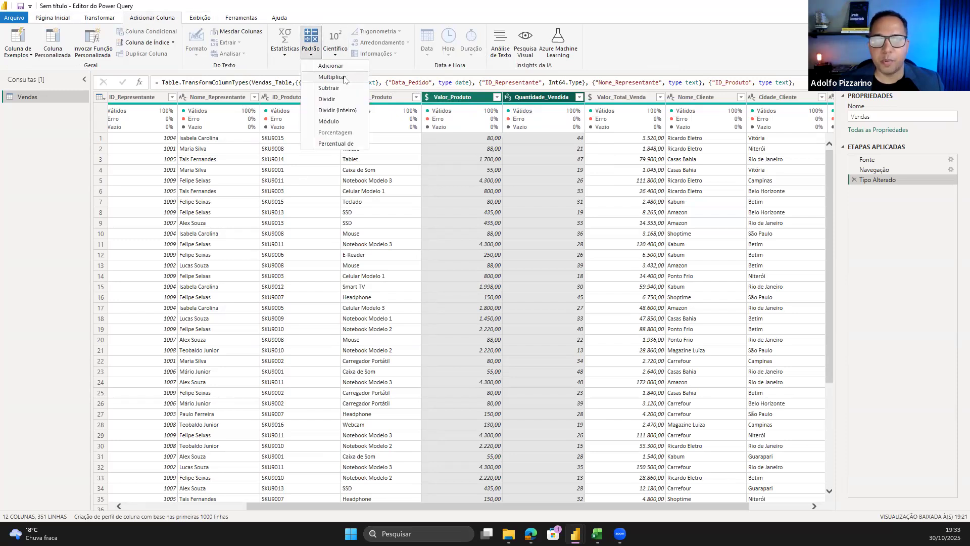
click(733, 42)
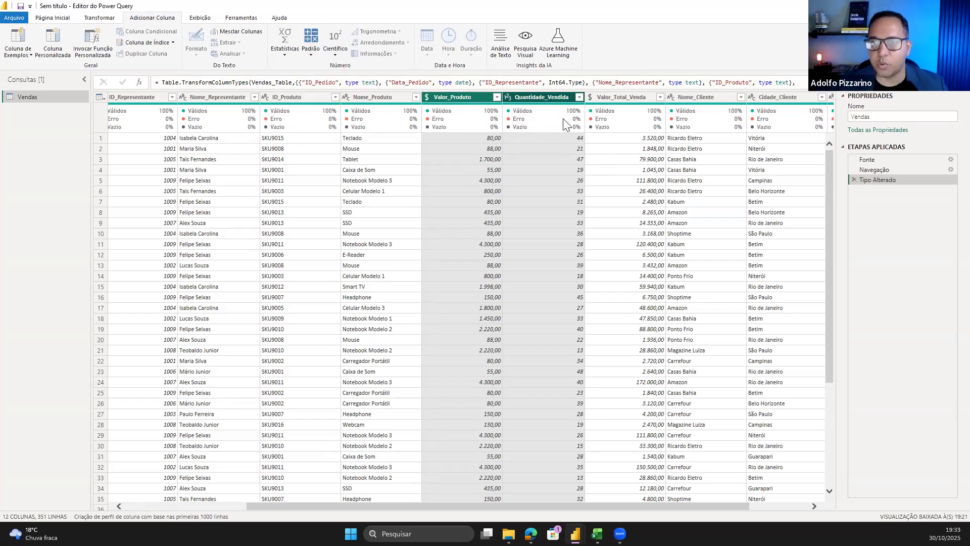
Check the Valor_Total_Venda column's quality summary and select the Nome_Cliente column for review
click(614, 98)
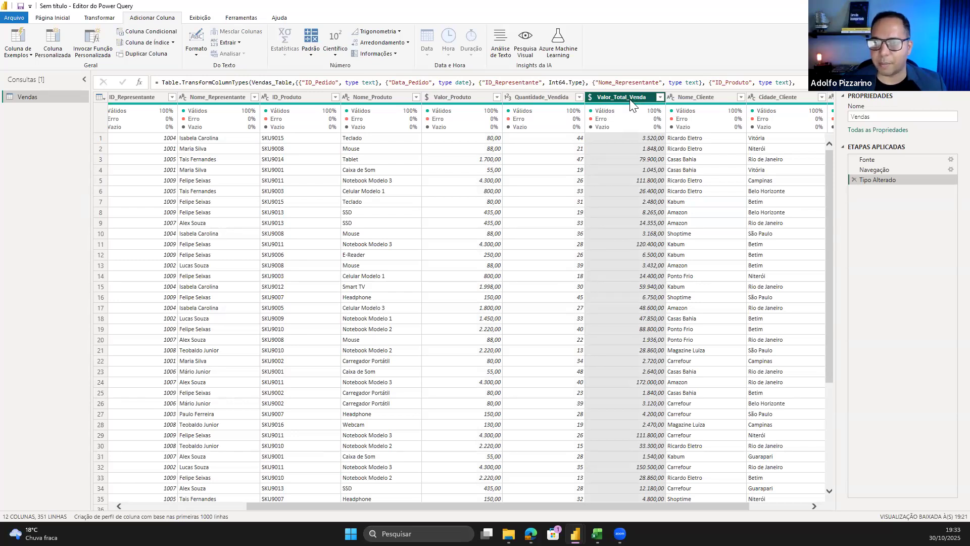
mouse_move(610, 110)
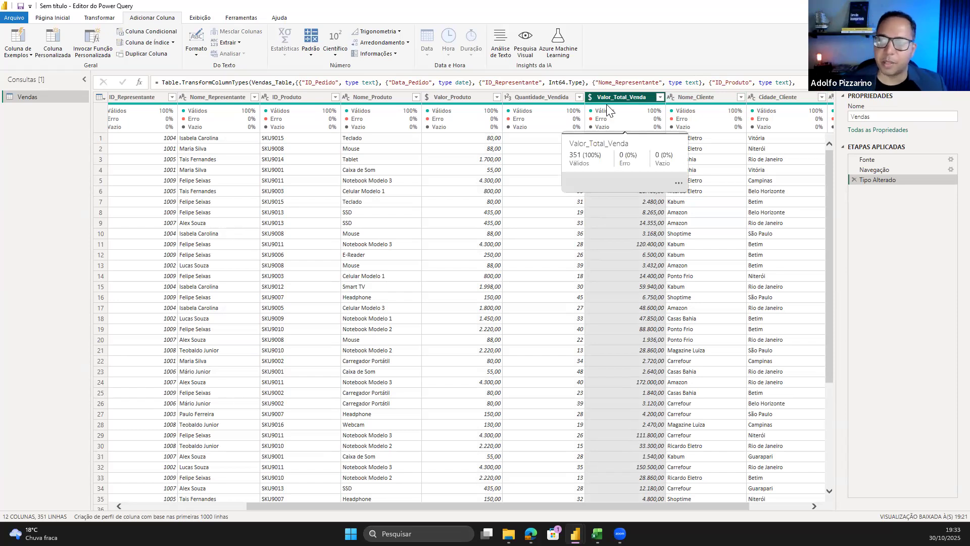
click(728, 99)
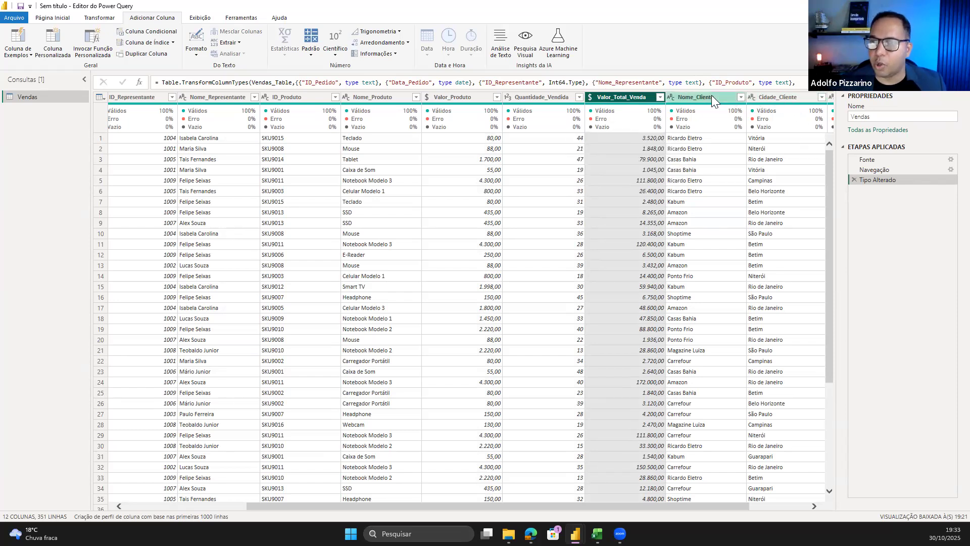
Examine the Data_Pedido column's dates and the full value of its first-row cell
drag(588, 506, 783, 335)
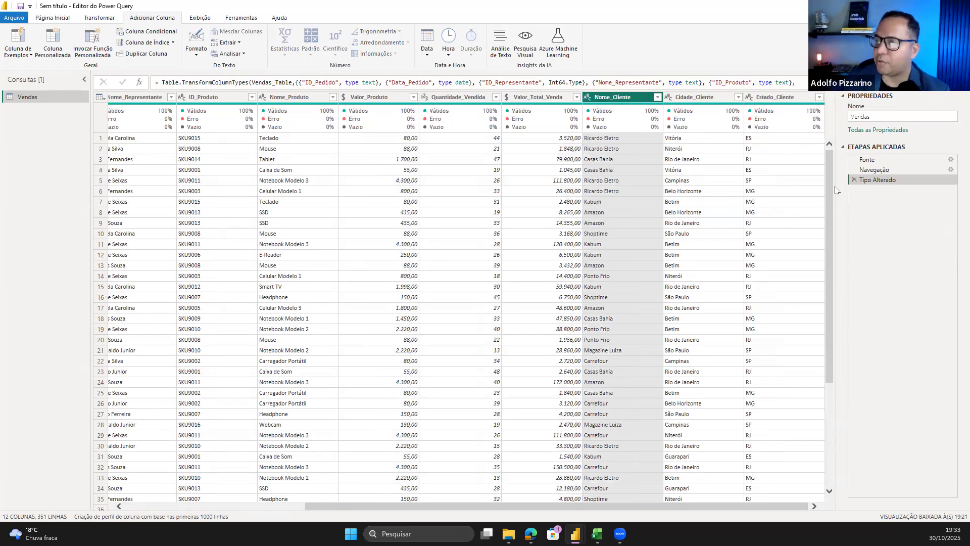
drag(310, 504, 121, 513)
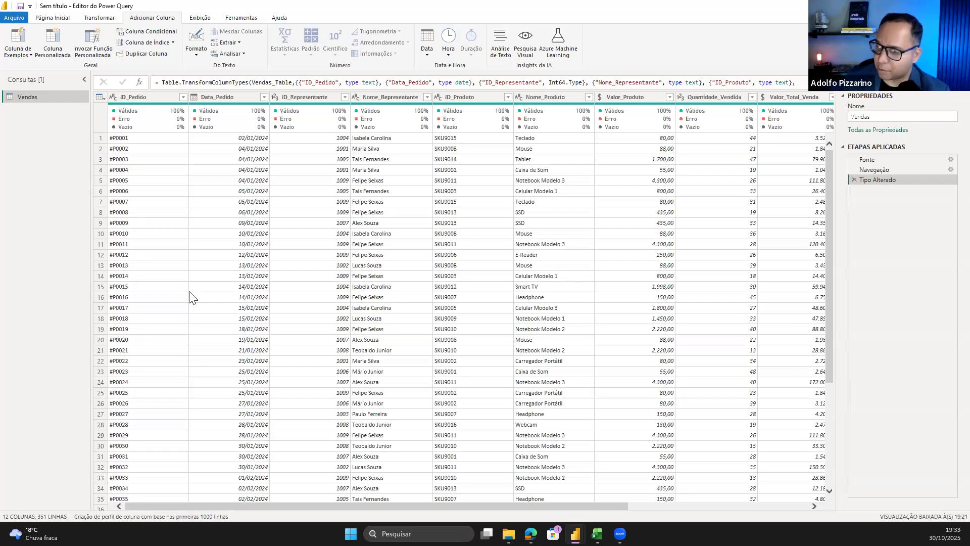
click(237, 99)
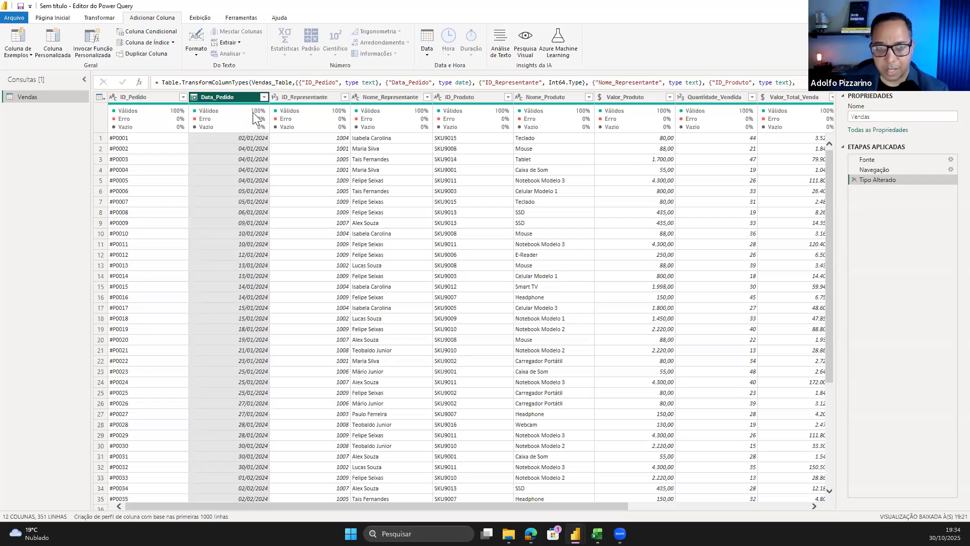
scroll(270, 212, down, 3)
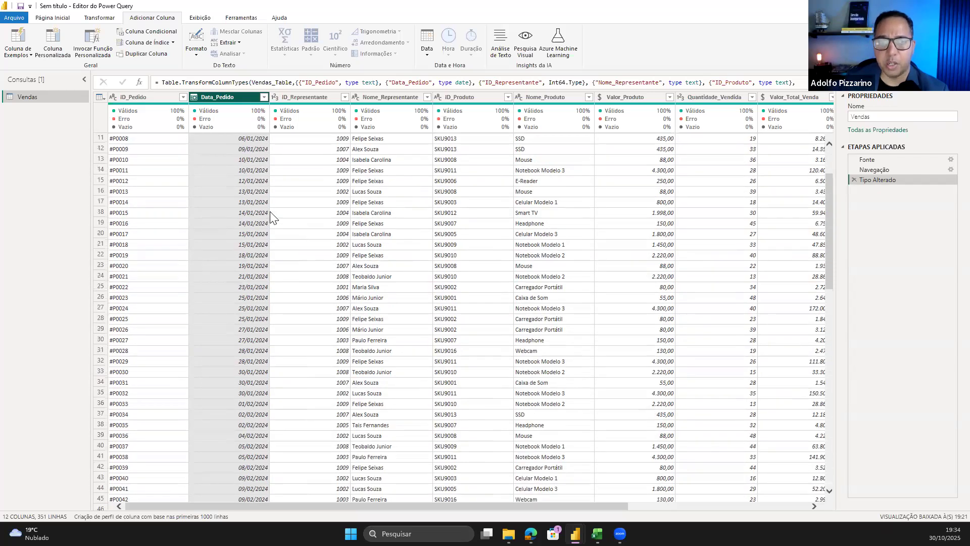
scroll(270, 217, up, 3)
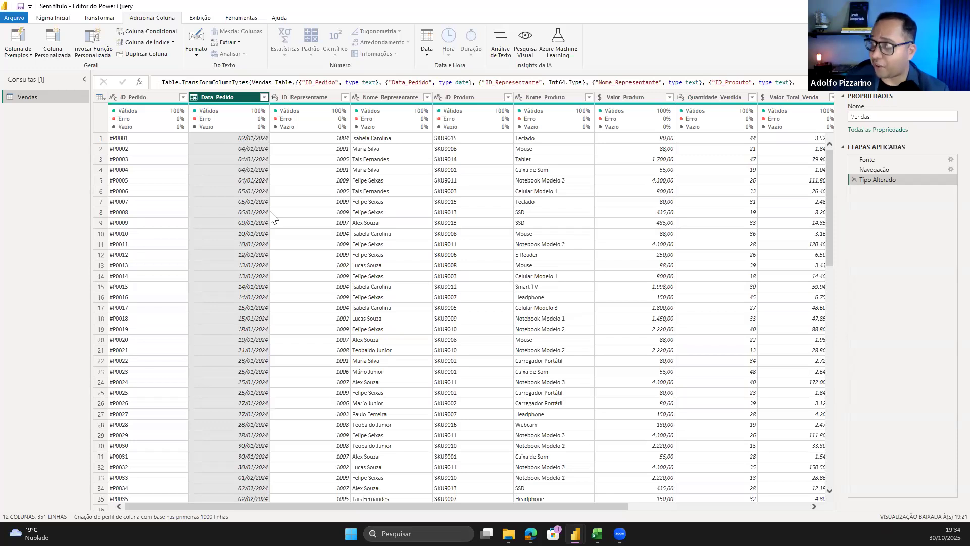
click(247, 139)
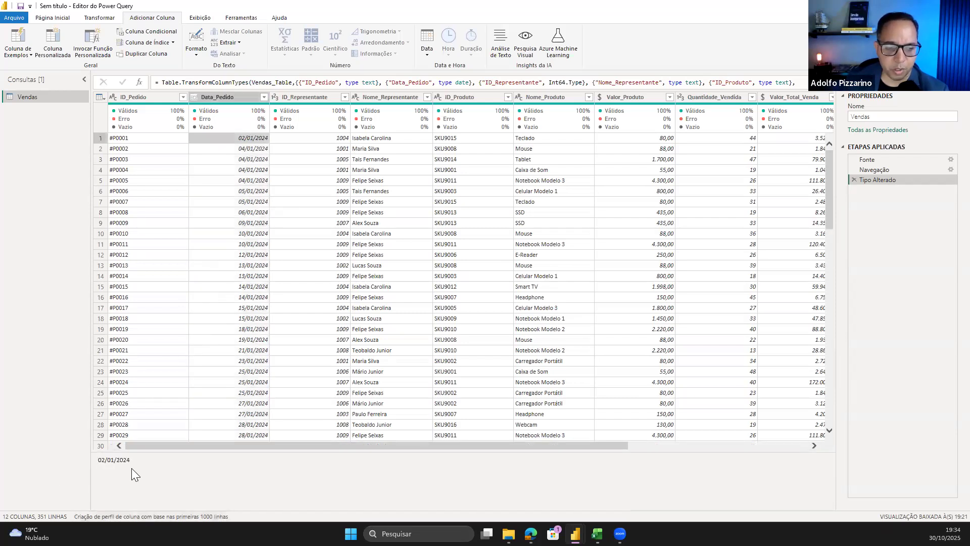
drag(139, 461, 87, 461)
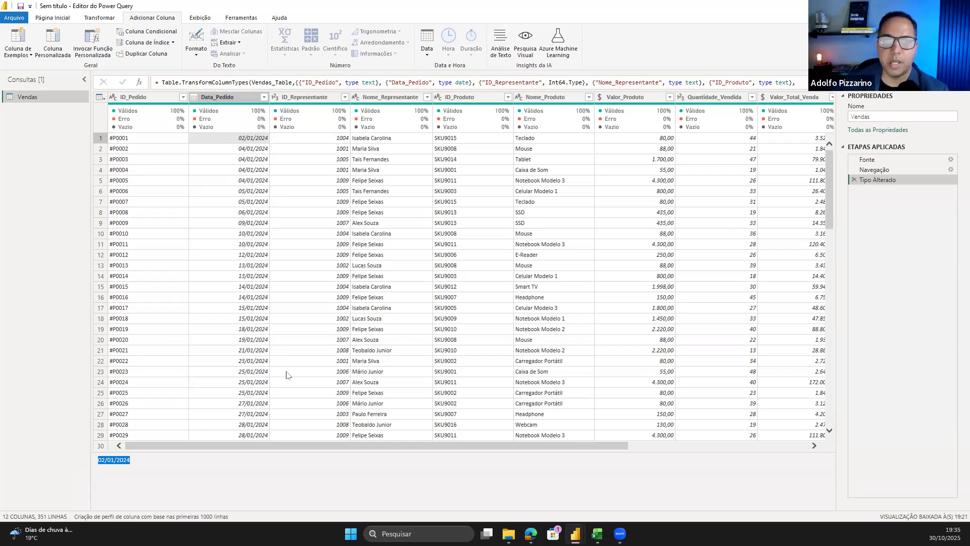
mouse_move(465, 448)
mouse_down()
mouse_move(732, 448)
mouse_move(480, 449)
mouse_up()
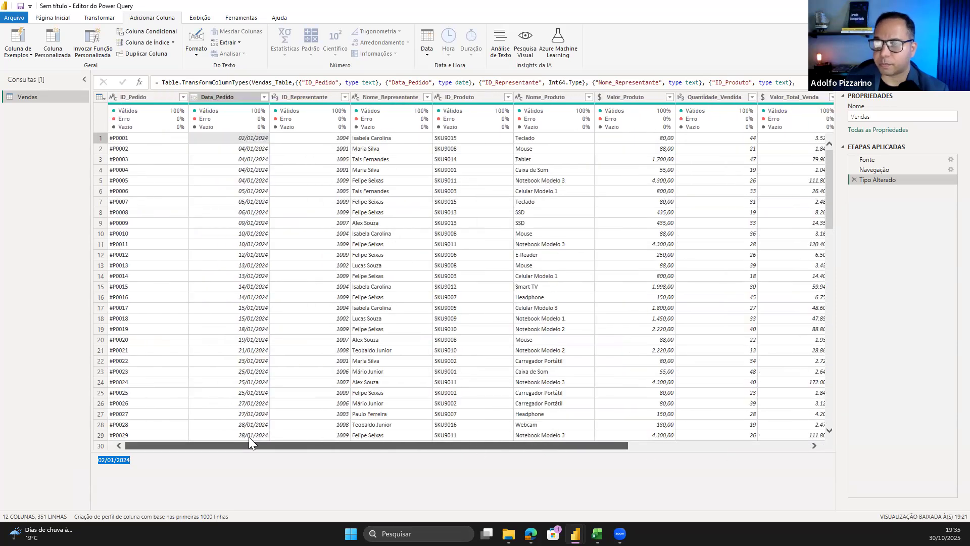
Review the applied steps Fonte, Navegação and Tipo Alterado, and look across the columns of the resulting Vendas table
click(872, 159)
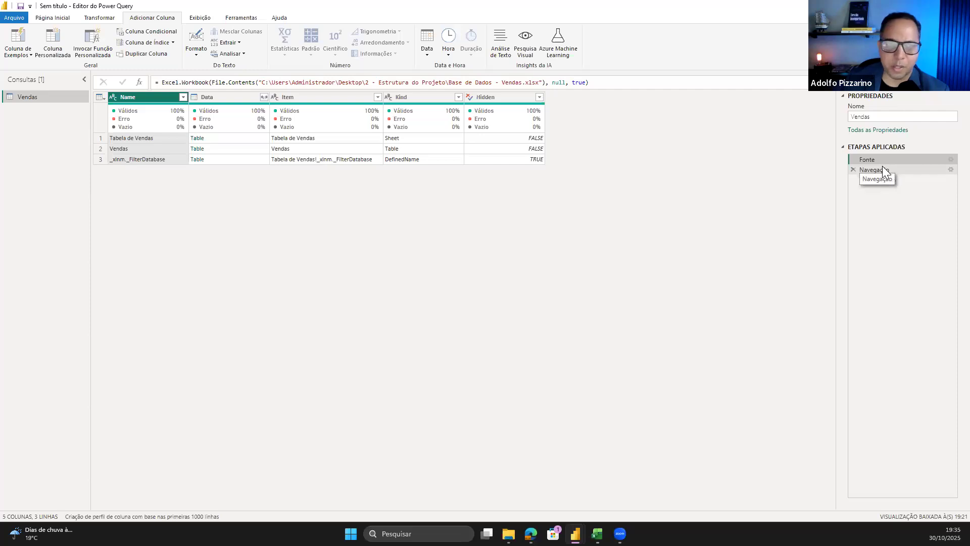
click(882, 168)
click(879, 182)
drag(508, 506, 858, 514)
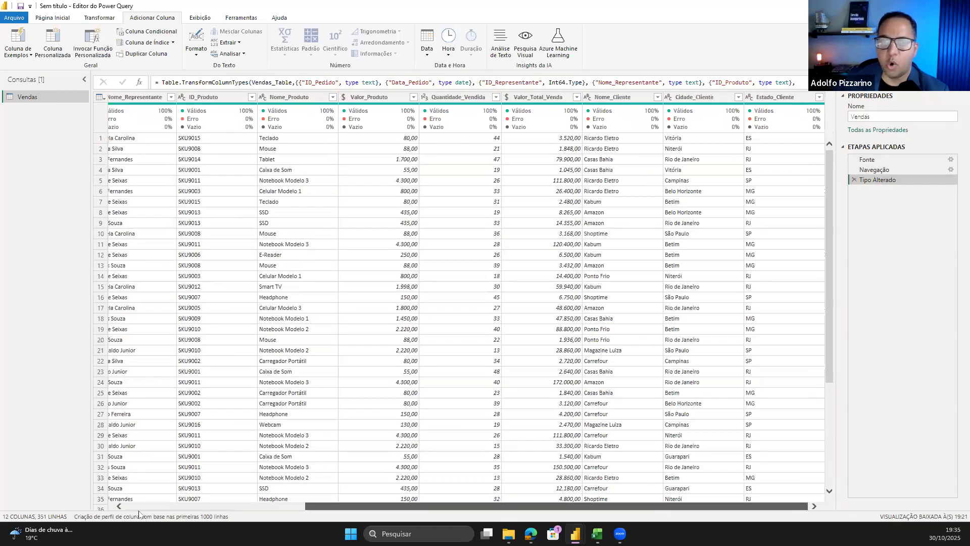
drag(429, 506, 248, 507)
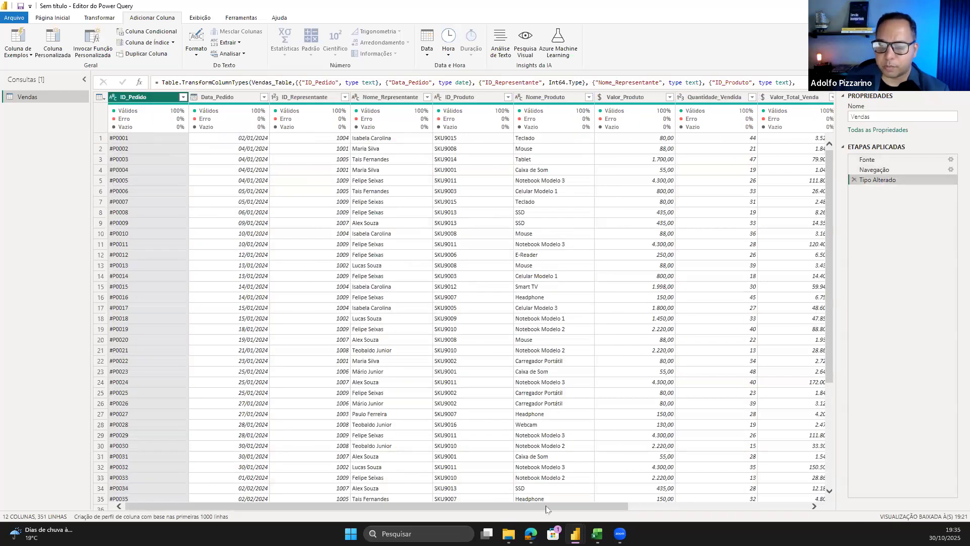
scroll(687, 510, right, 5)
scroll(360, 481, left, 5)
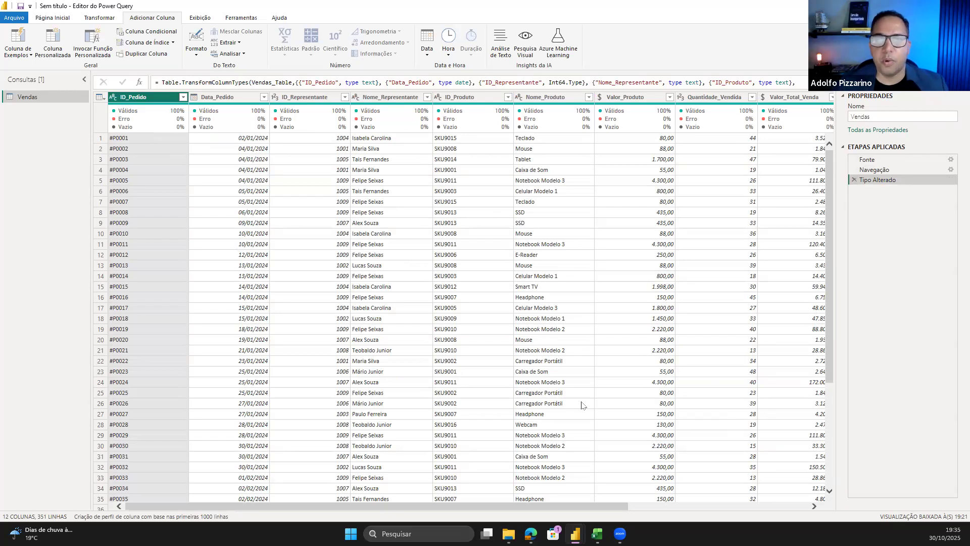
drag(585, 507, 314, 506)
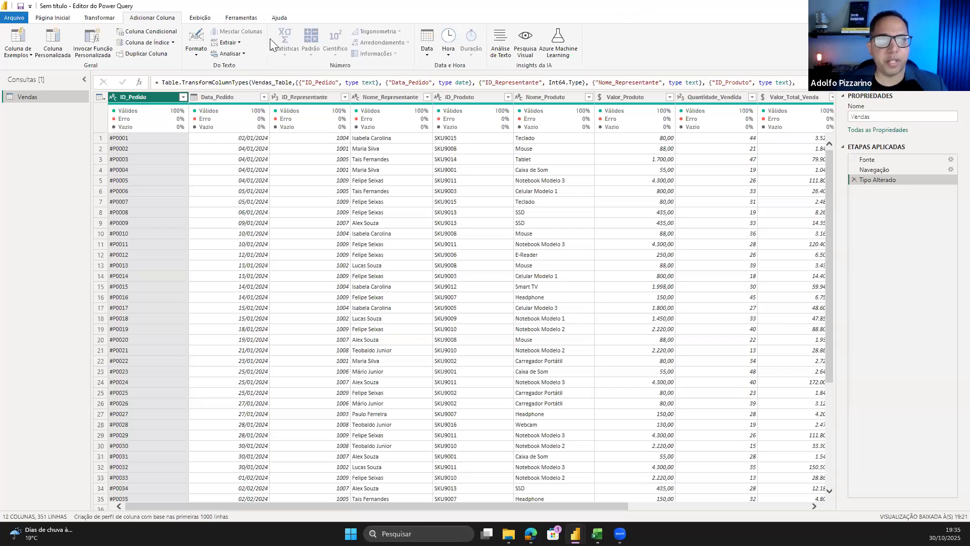
Refresh the data preview of the Vendas query
click(35, 19)
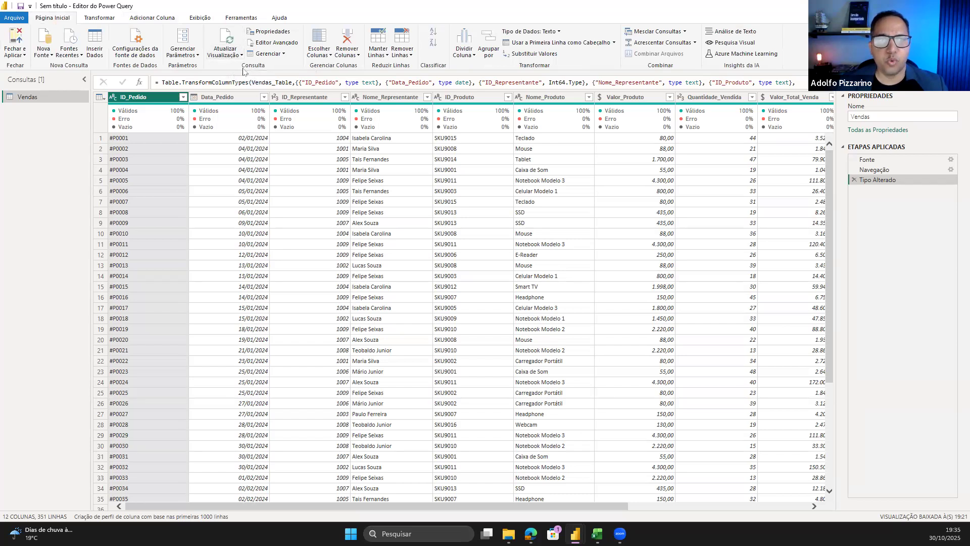
click(230, 39)
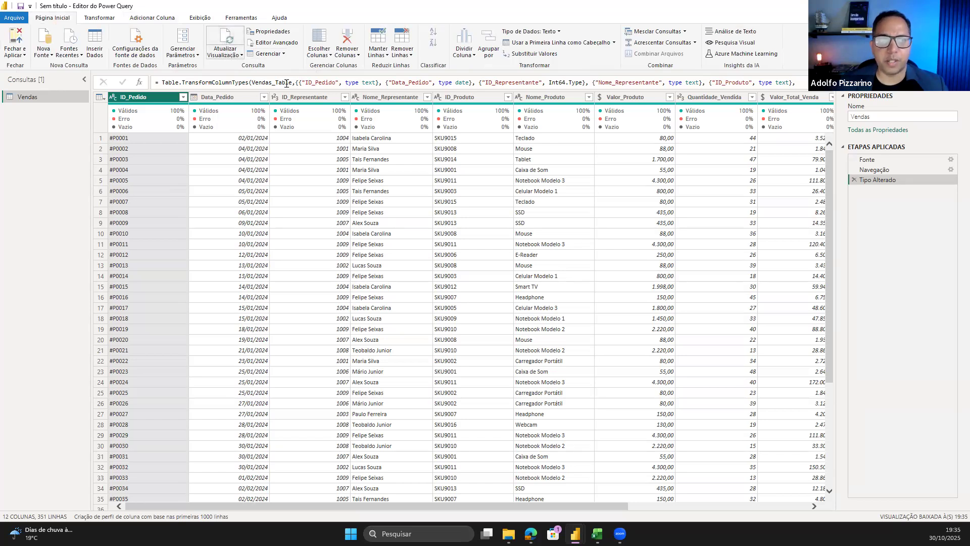
click(229, 56)
click(255, 67)
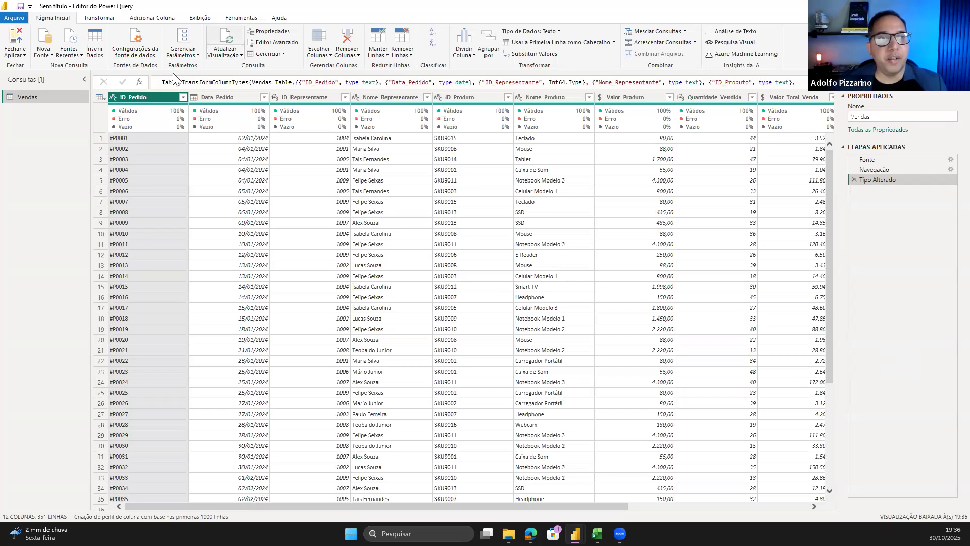
click(97, 19)
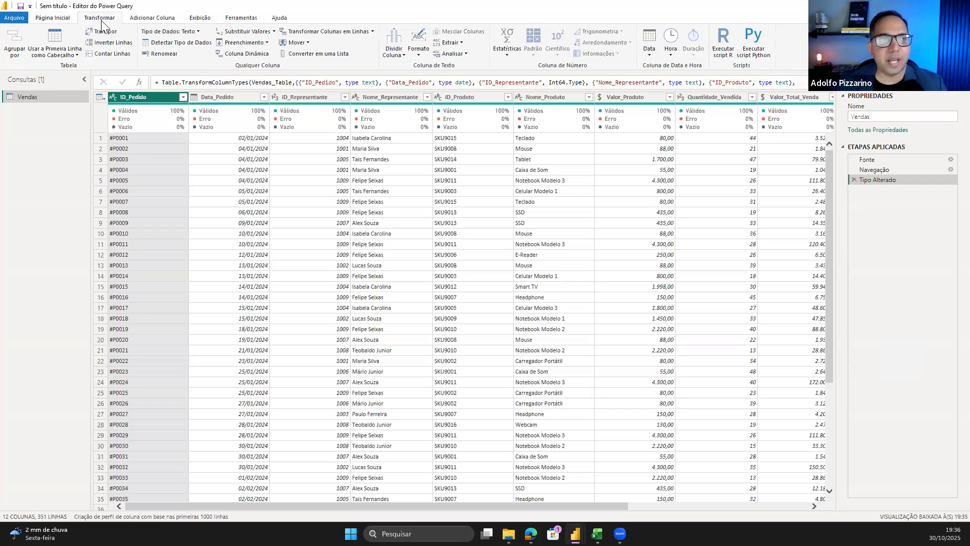
click(61, 20)
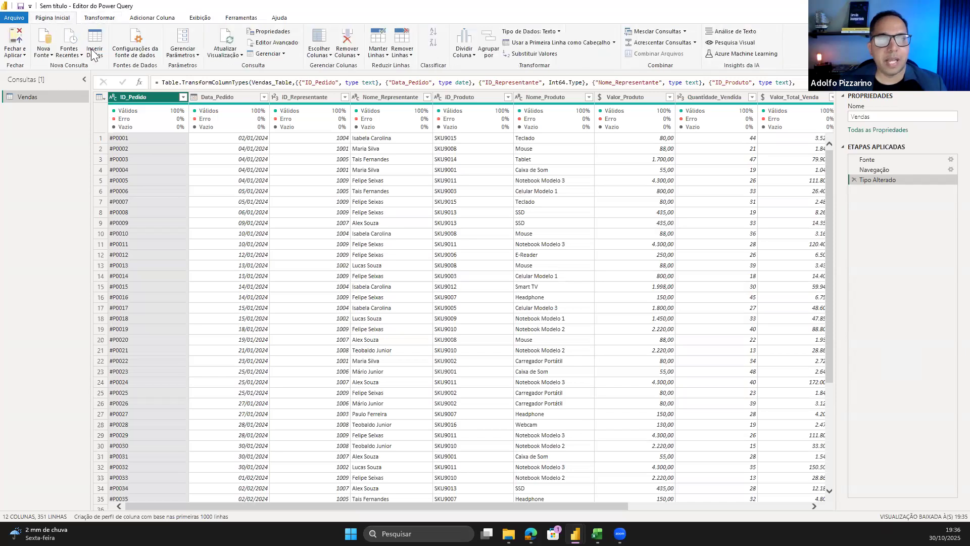
click(228, 52)
click(251, 74)
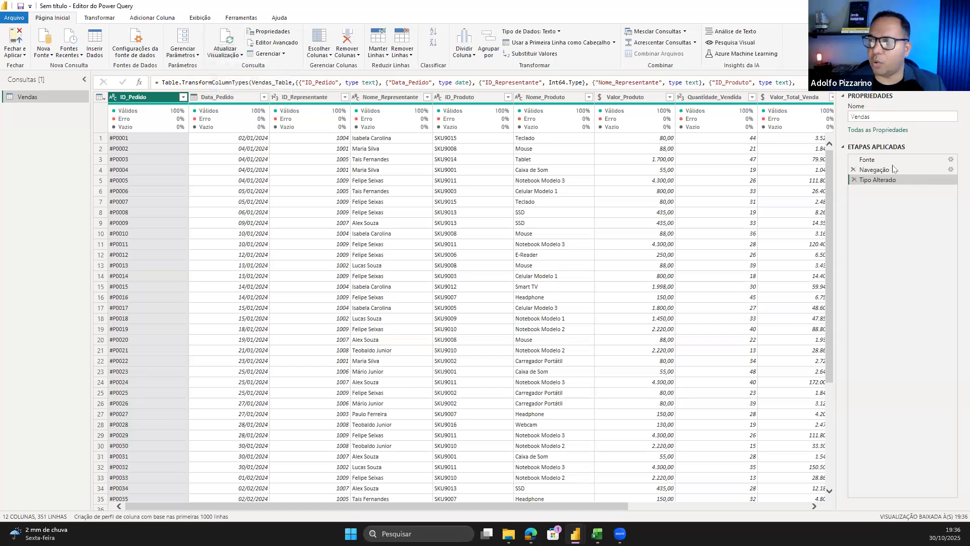
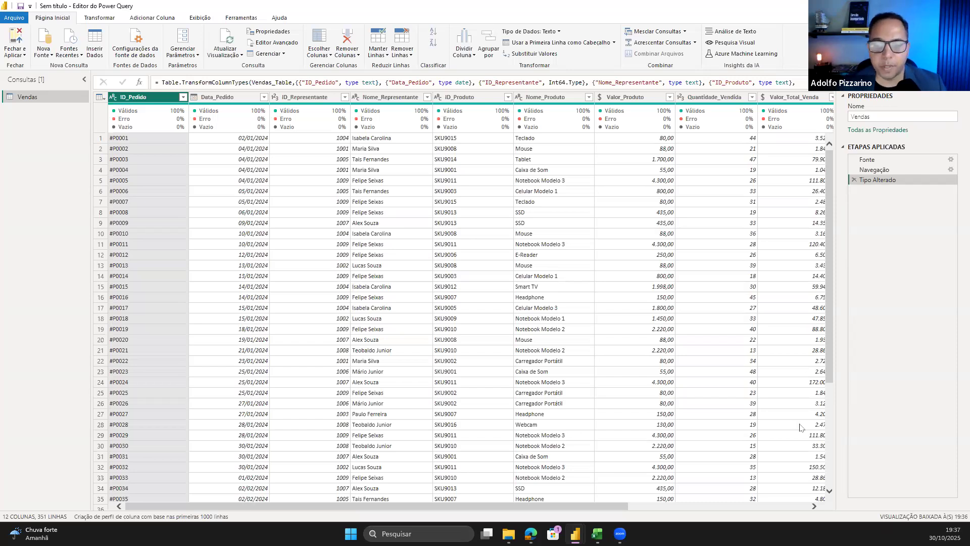
Look through the rows and columns of the refreshed Vendas table
scroll(386, 211, down, 5)
scroll(386, 212, up, 5)
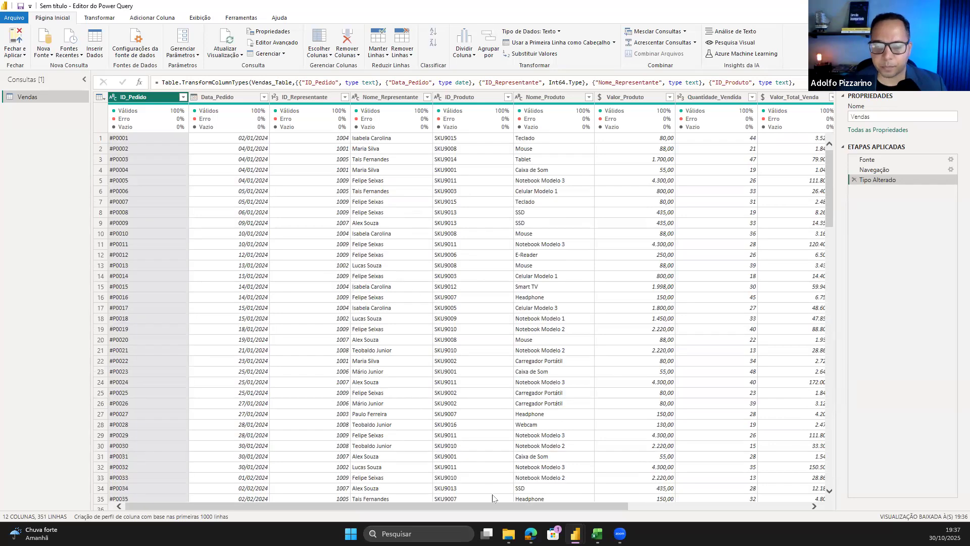
drag(495, 507, 664, 522)
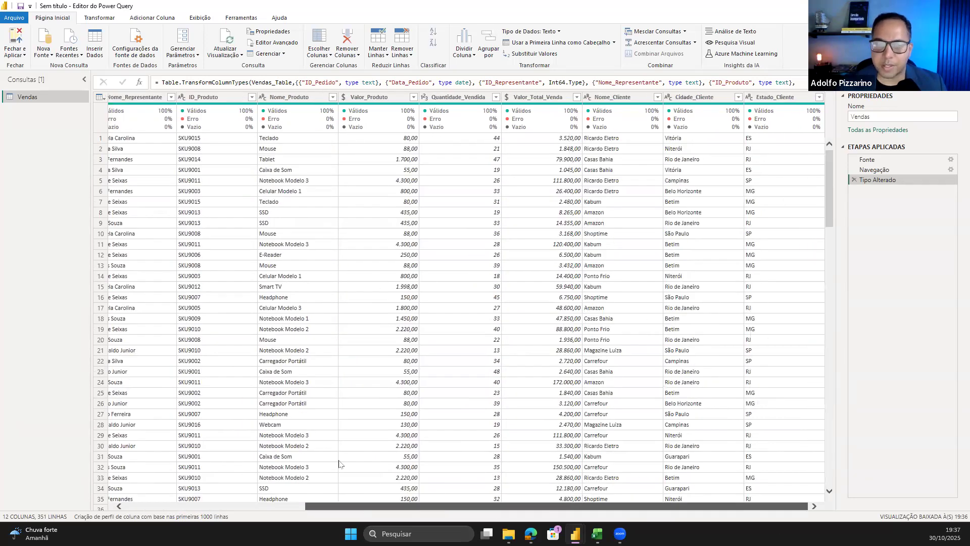
key(Home)
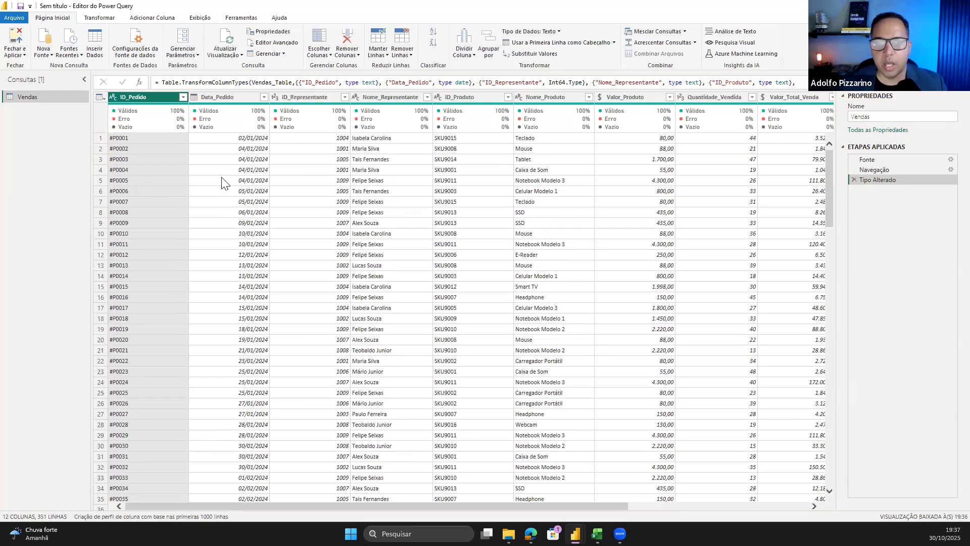
scroll(221, 174, down, 10)
scroll(221, 174, up, 10)
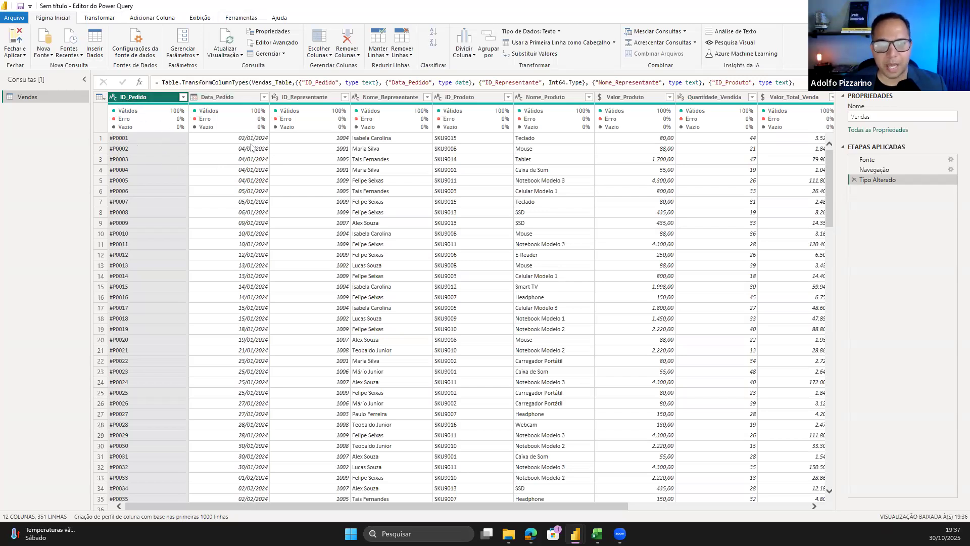
drag(601, 507, 487, 252)
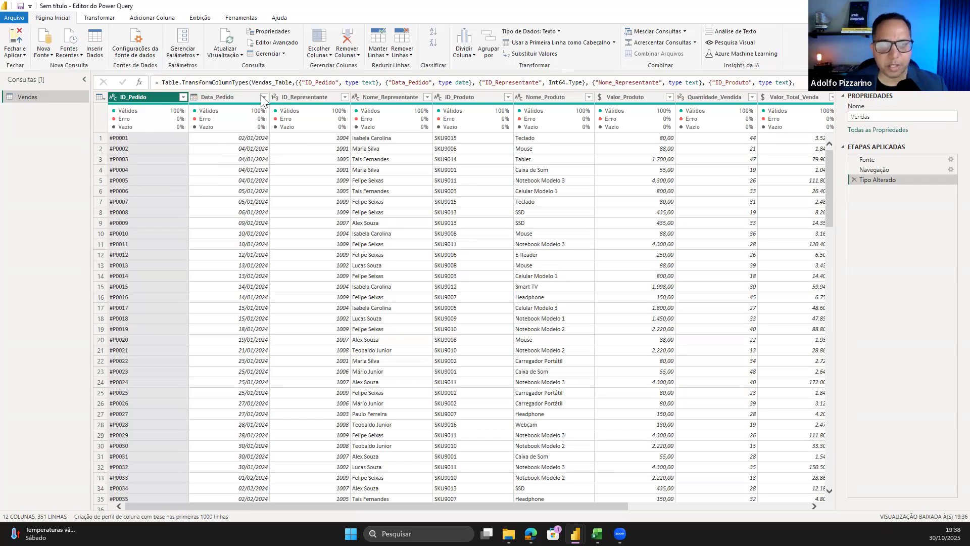
Review the Vendas columns one by one, from Nome_Representante through the product and value columns to Estado_Cliente
click(370, 98)
click(482, 98)
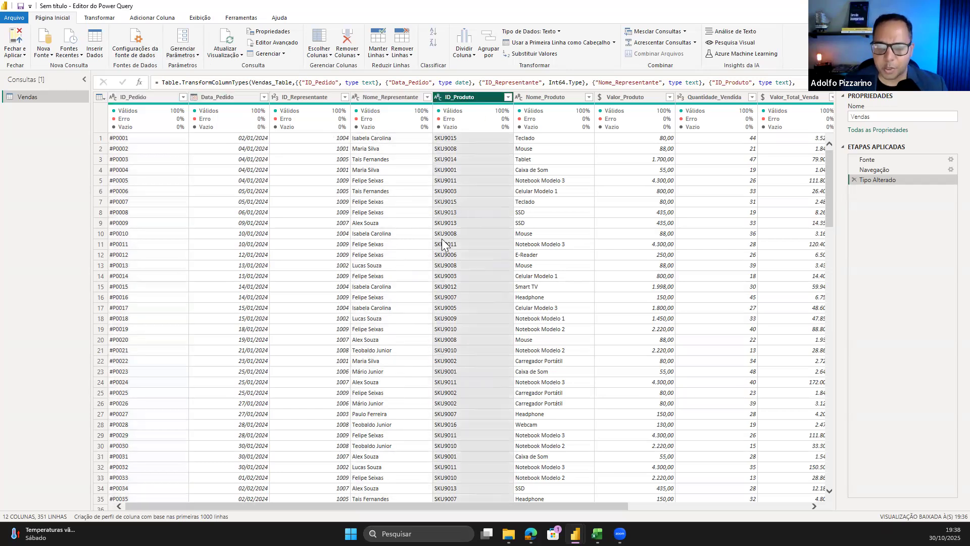
click(538, 96)
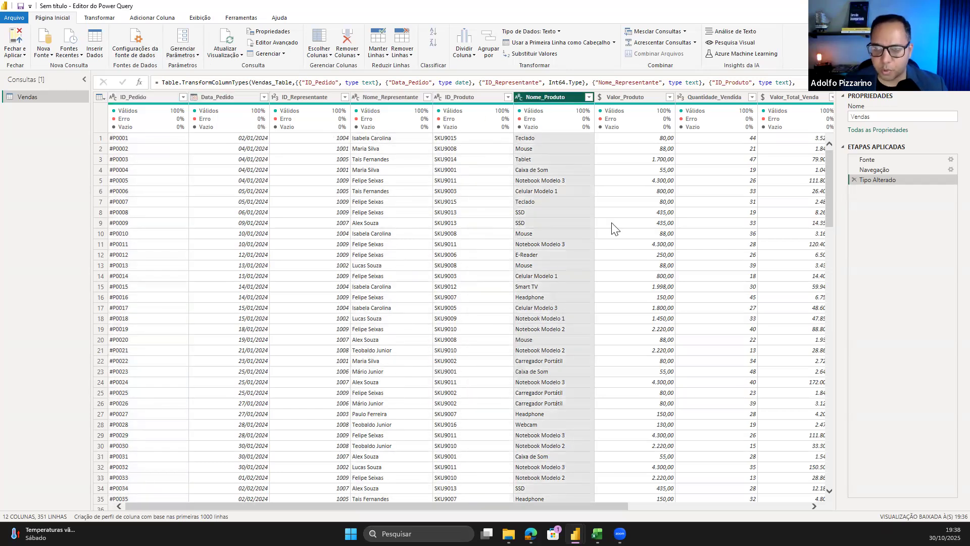
click(628, 100)
click(710, 95)
drag(601, 503, 761, 504)
click(586, 98)
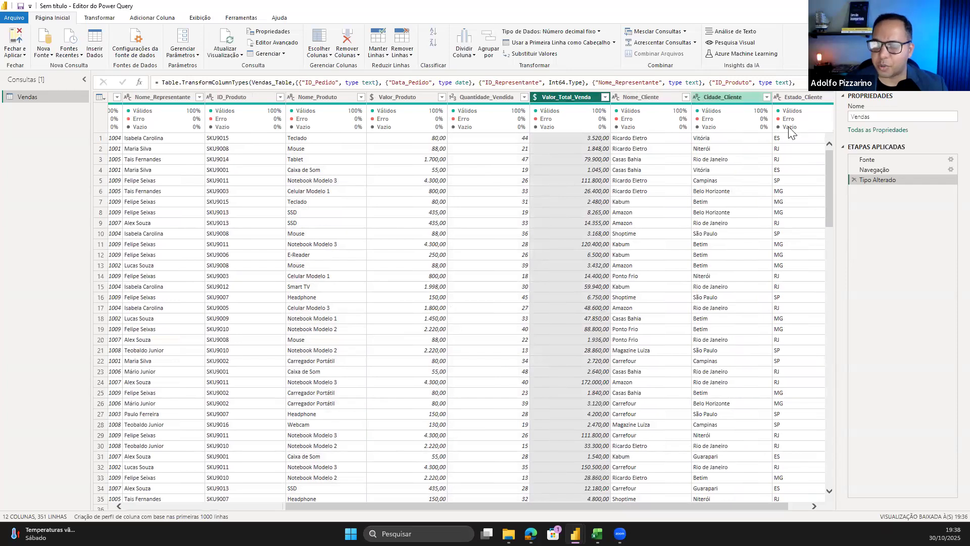
click(797, 97)
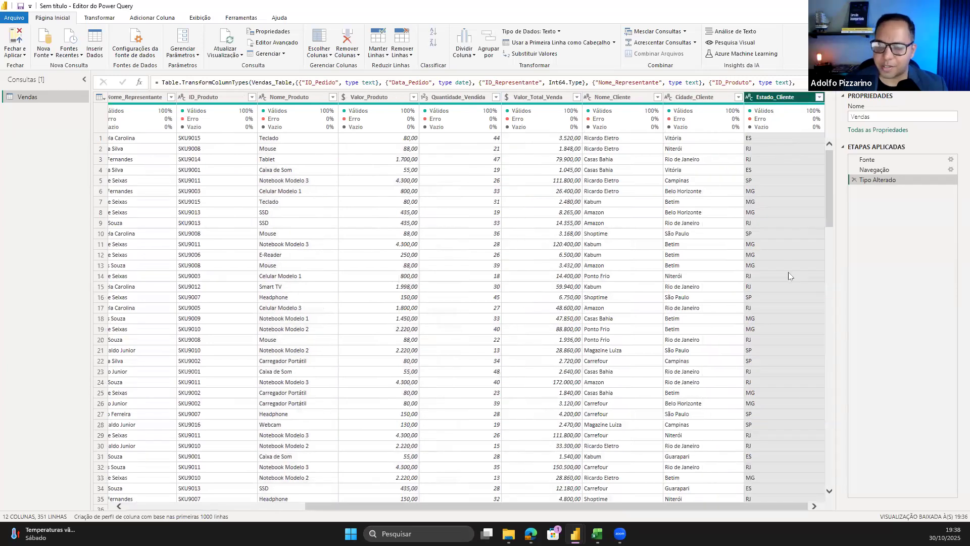
Close the Power Query editor and apply the Vendas query to the Power BI report
drag(687, 506, 505, 506)
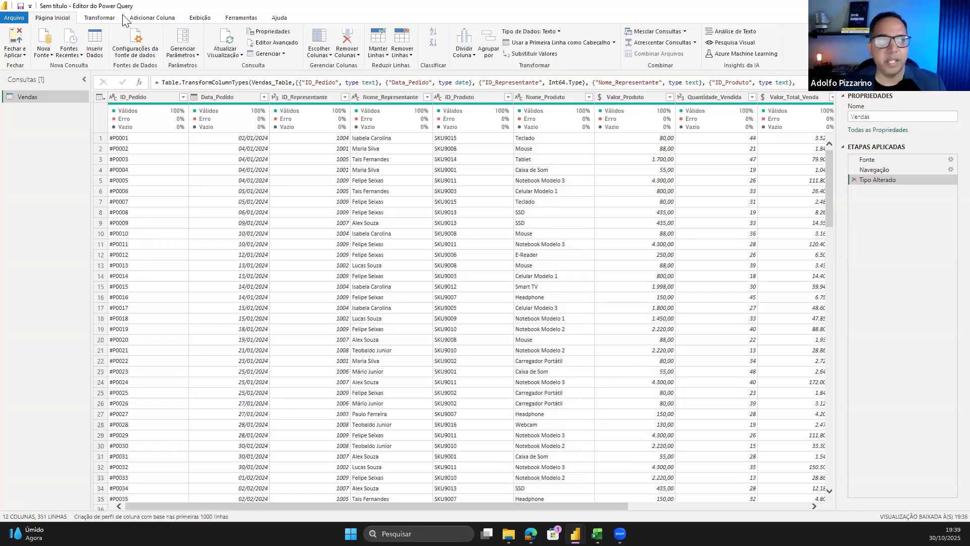
click(15, 53)
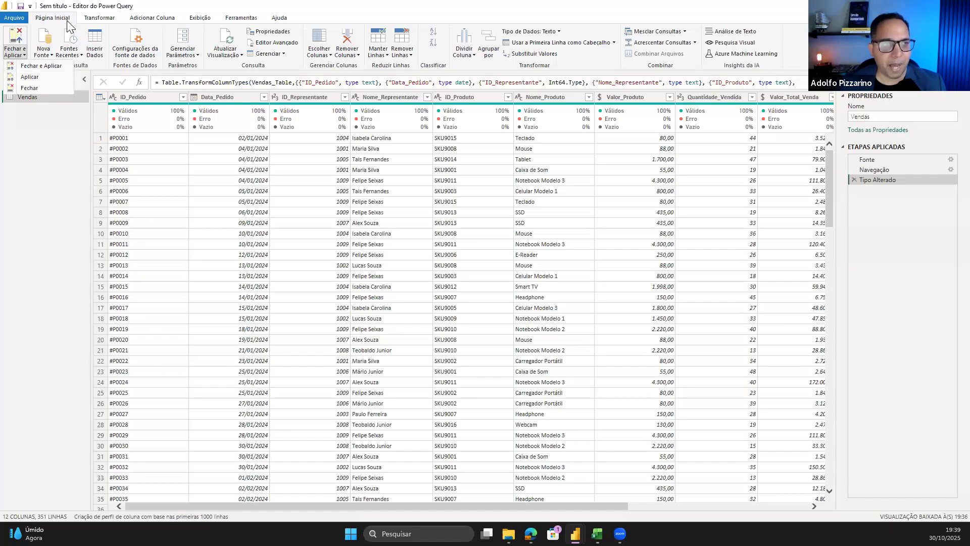
click(42, 73)
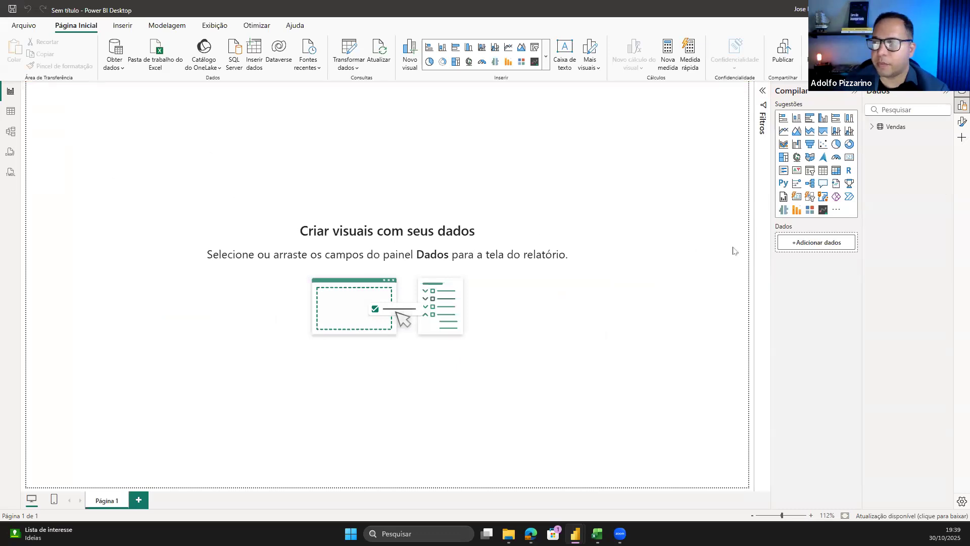
Collapse the Compilar and Dados panes beside the report canvas and expand the Filtros pane
click(215, 27)
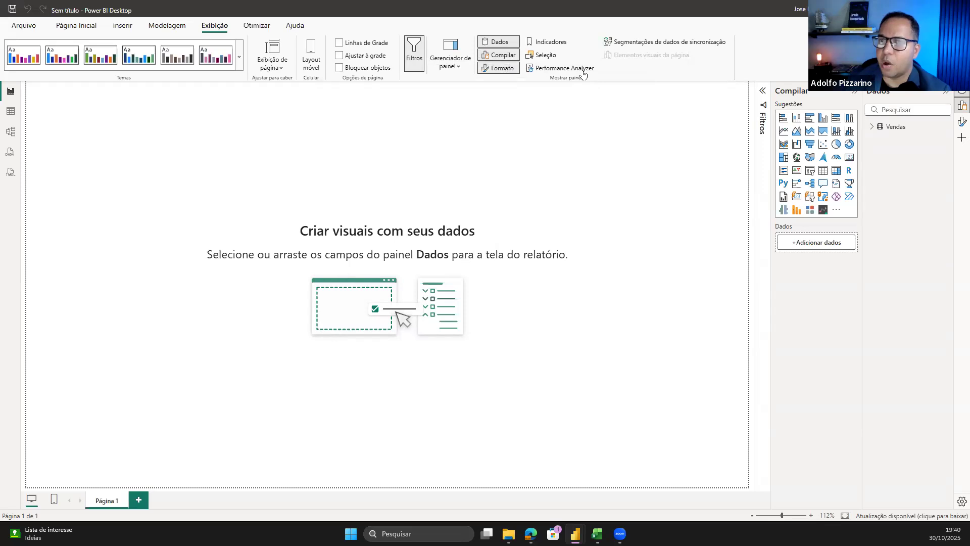
click(854, 93)
click(946, 92)
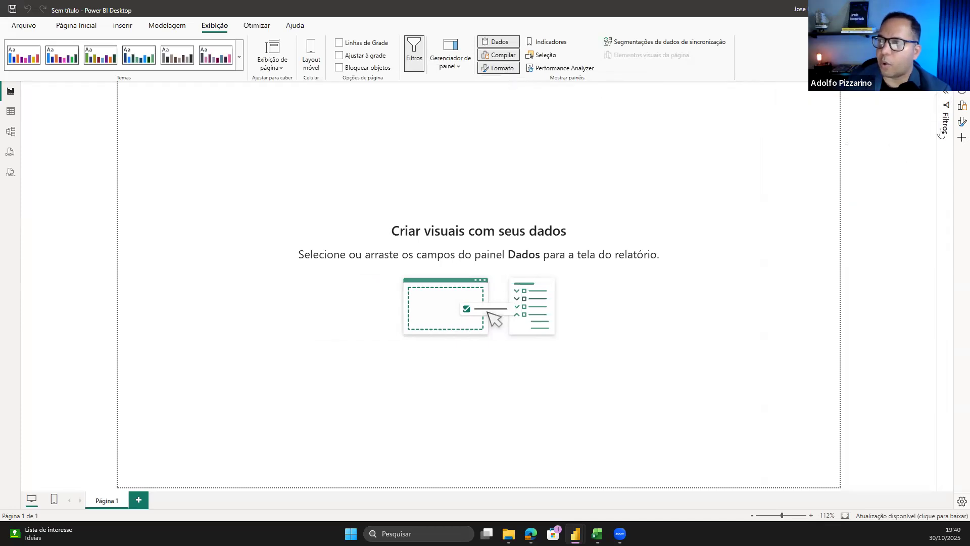
click(945, 92)
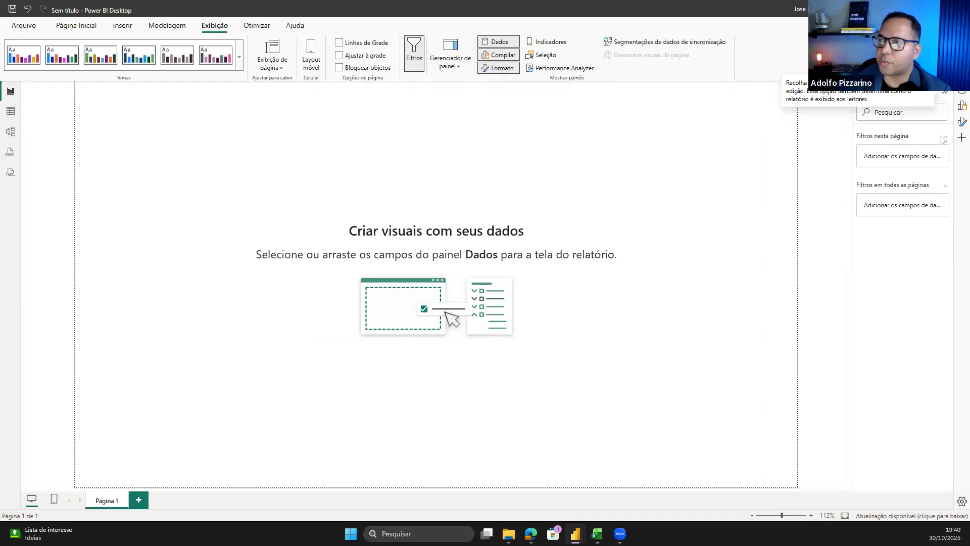
Expand the Dados pane beside the report canvas and list the fields of the Vendas table
click(952, 96)
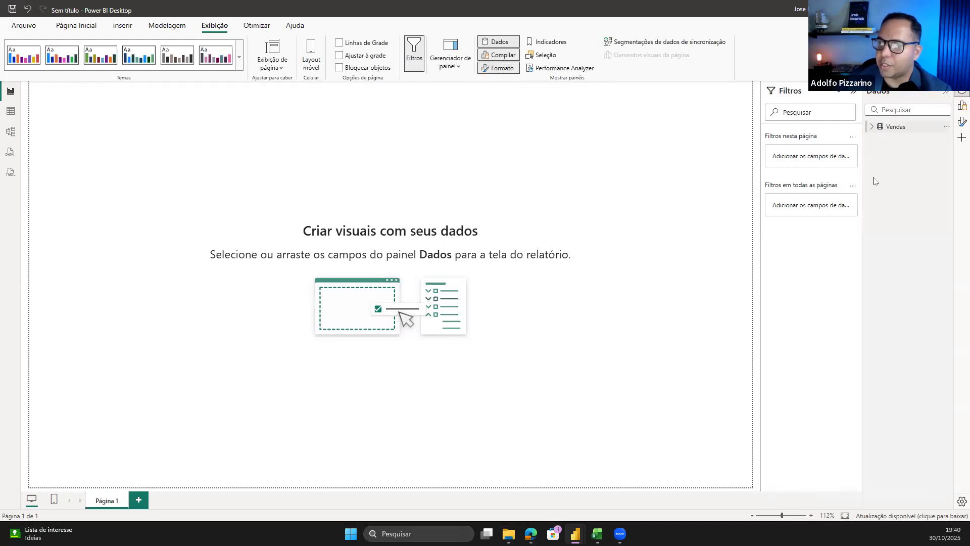
click(892, 127)
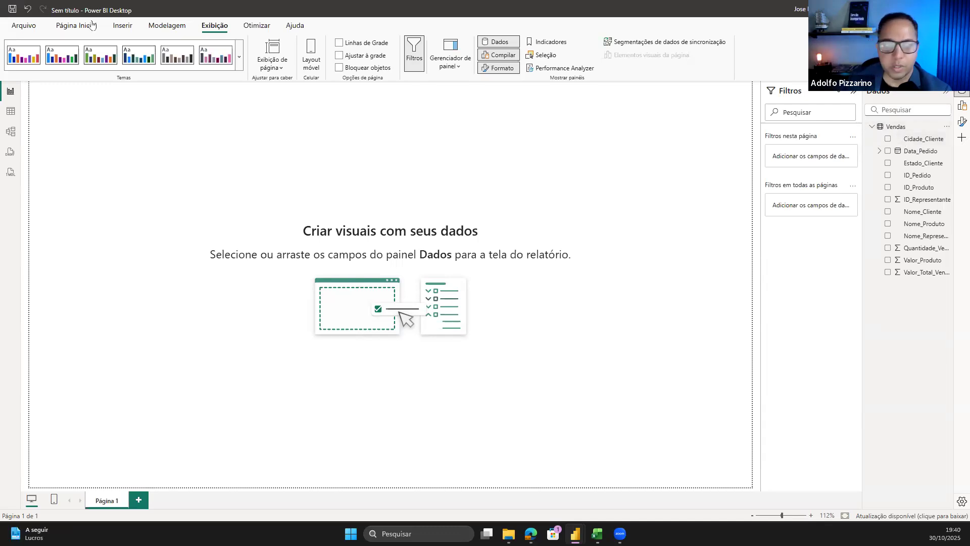
Look through the loaded Vendas rows and the Data_Pedido column in the table view, and return to the report canvas
click(6, 113)
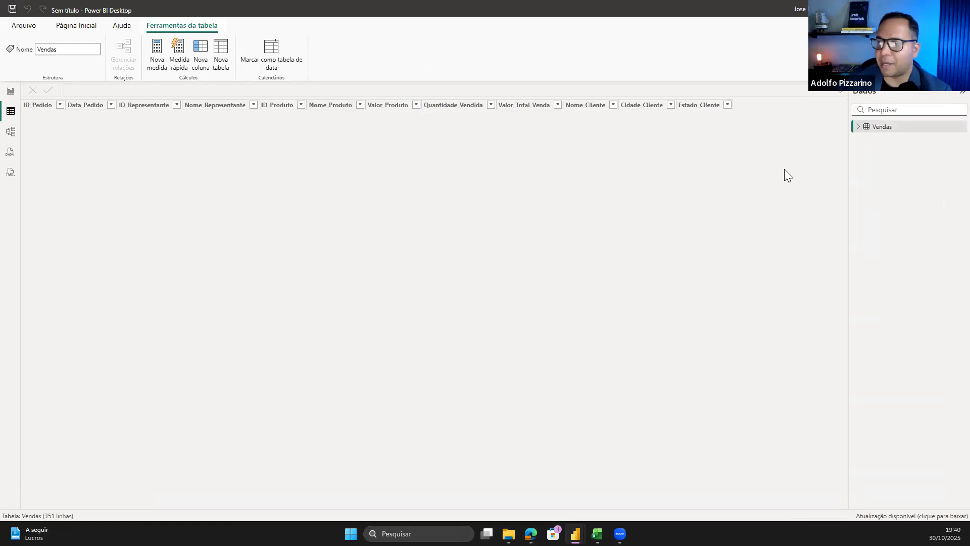
scroll(202, 316, down, 5)
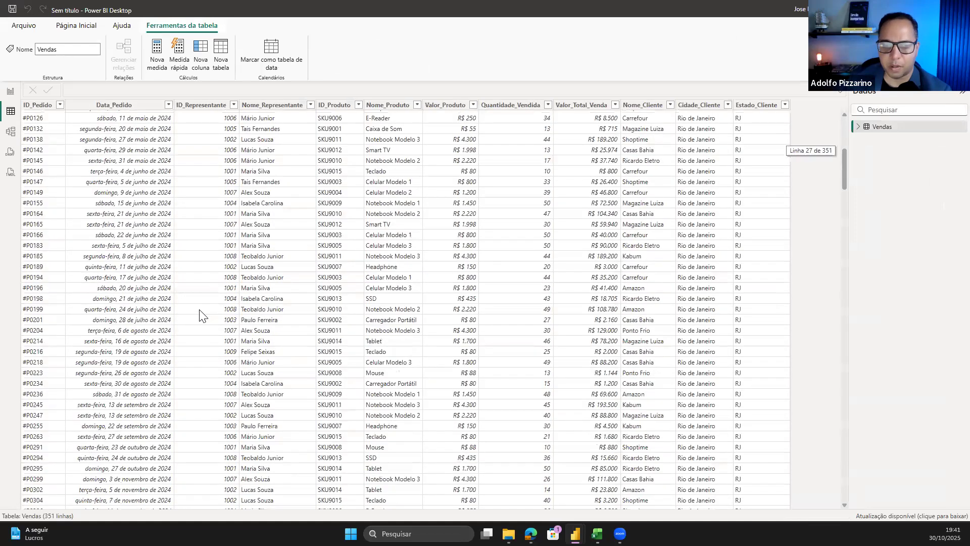
scroll(202, 316, down, 9)
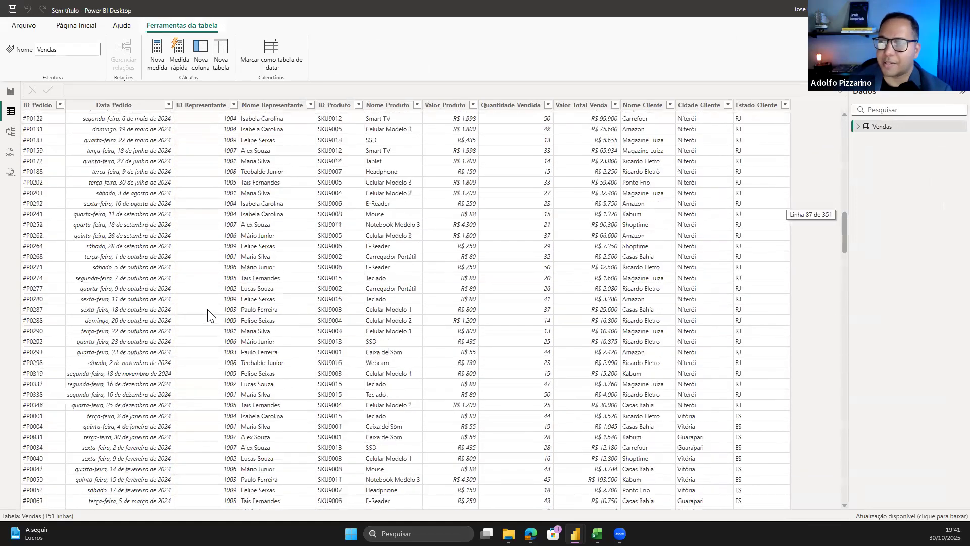
click(47, 106)
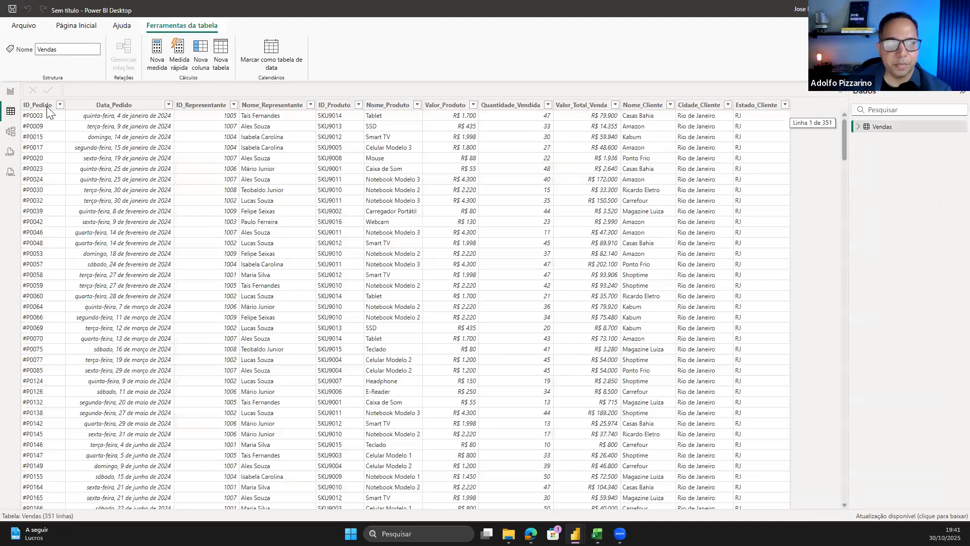
click(101, 106)
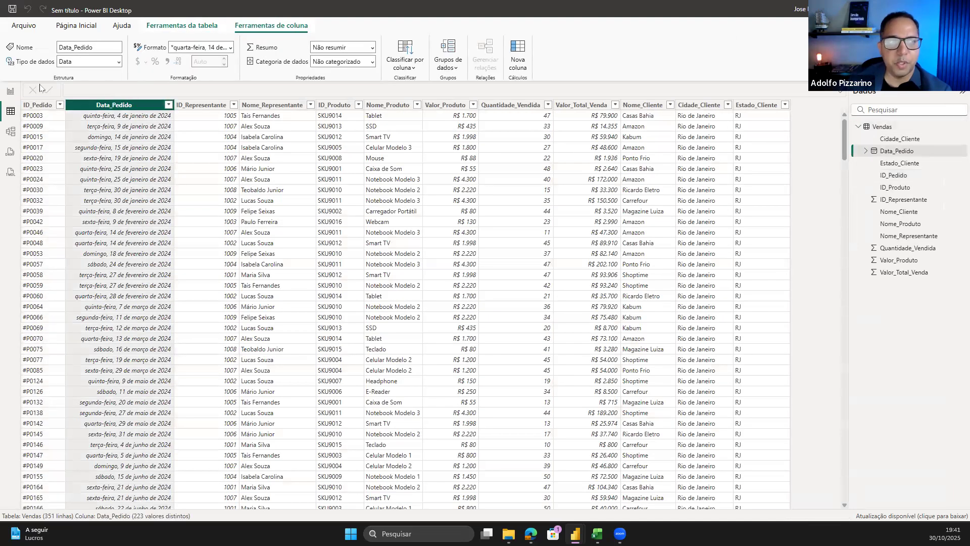
click(9, 92)
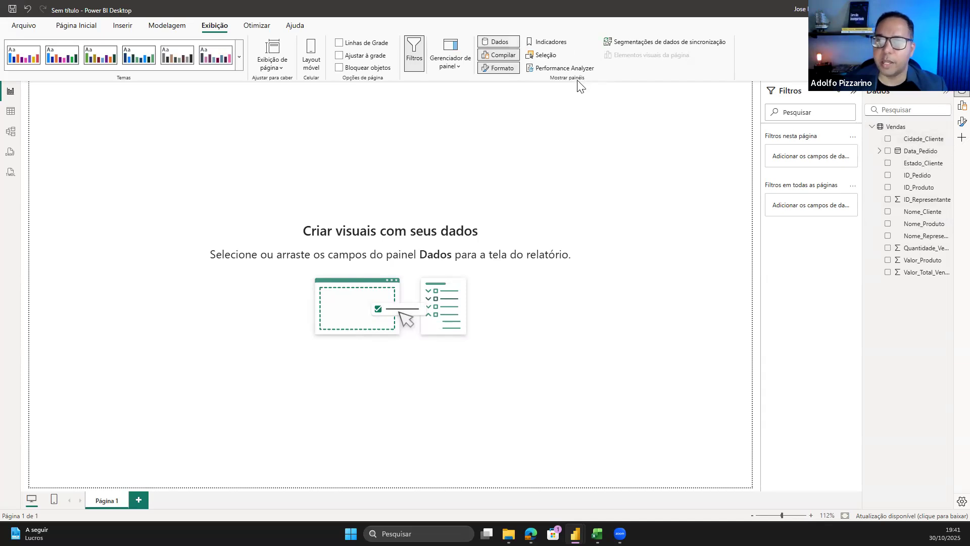
Switch the Dados, Compilar and Formato panes off and on, finishing with the Dados pane shown
click(500, 43)
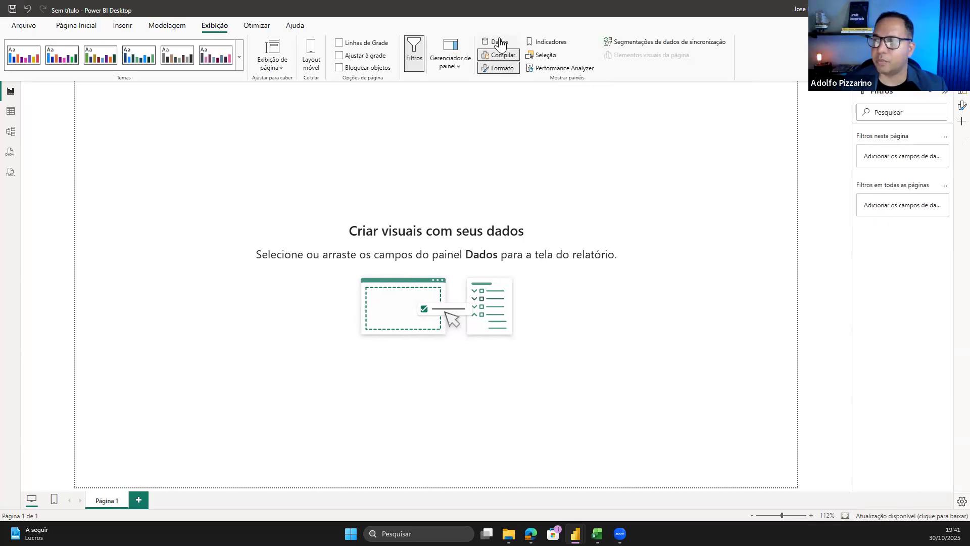
click(500, 43)
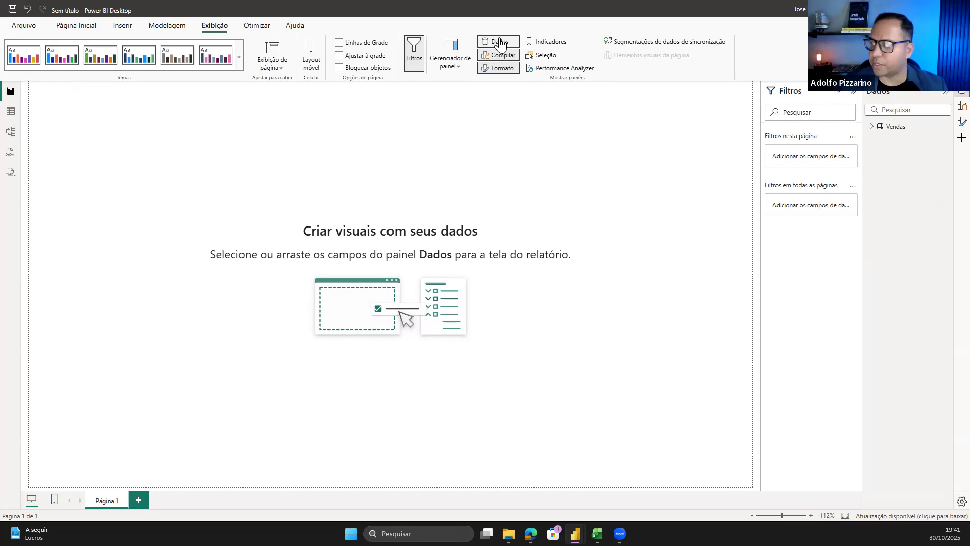
click(485, 57)
click(485, 57)
click(498, 69)
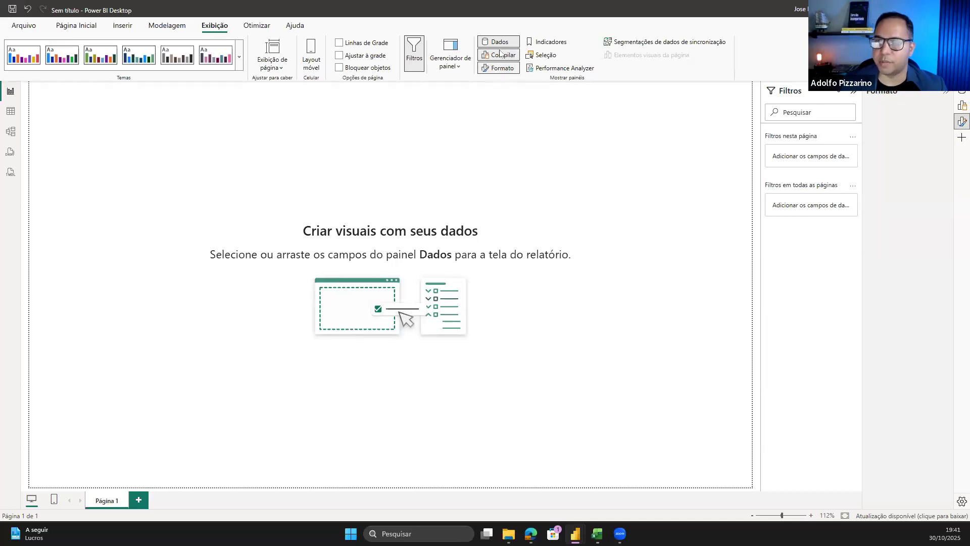
click(498, 41)
click(497, 42)
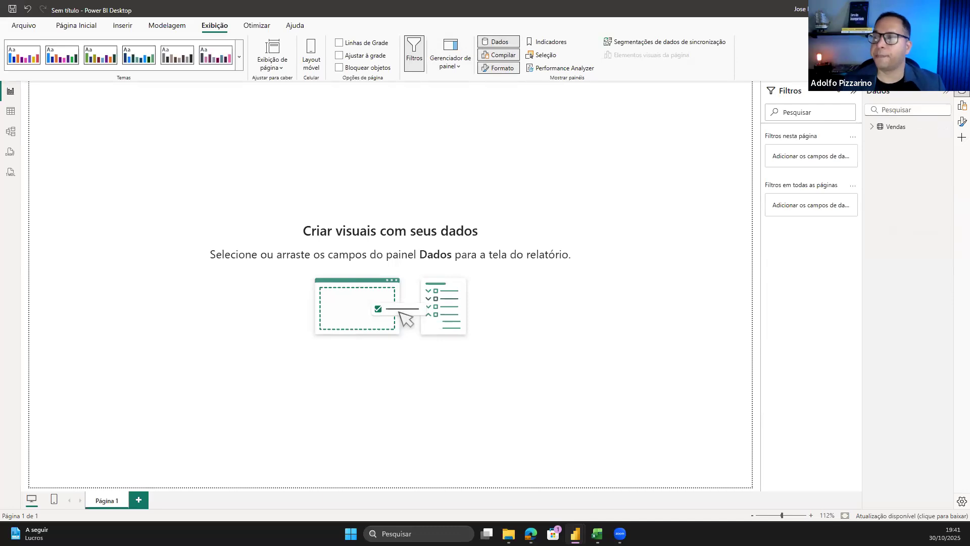
List the fields of the Vendas table, and show the Compilar pane with the available visual types
drag(132, 137, 719, 493)
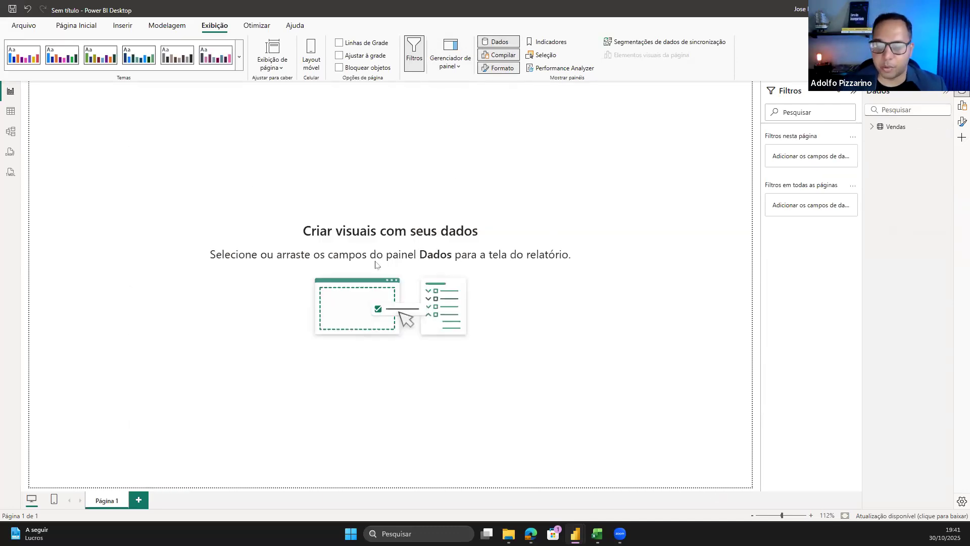
click(872, 127)
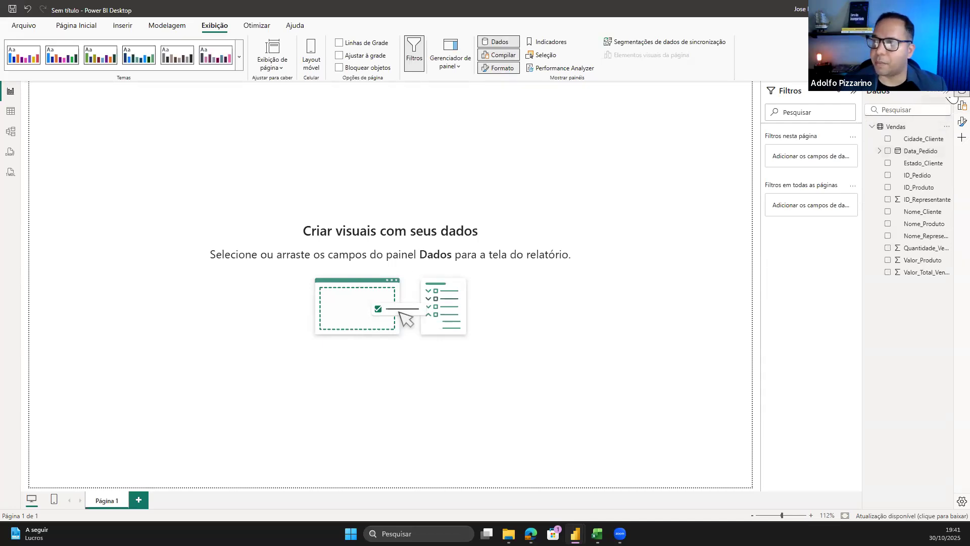
click(961, 105)
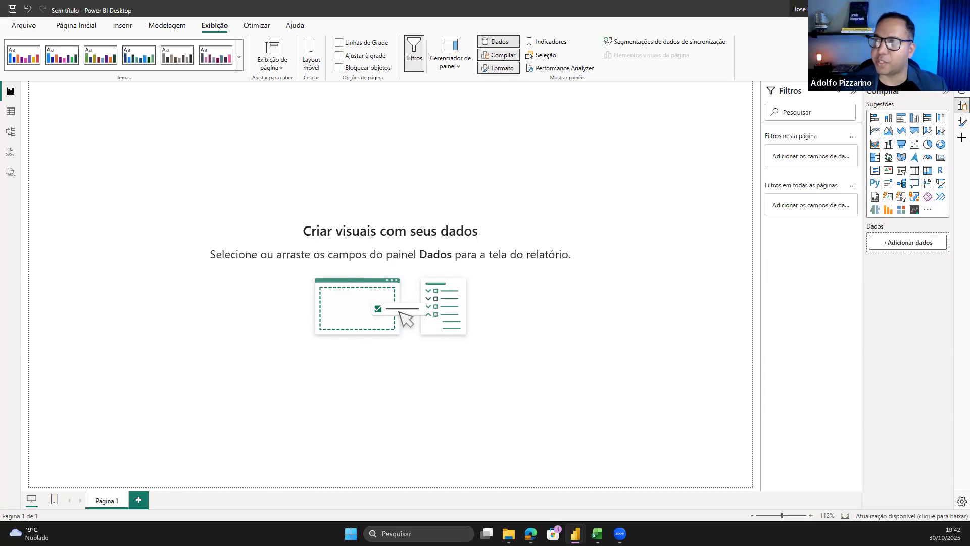
Check the signed-in account details, browse the gallery of additional Power BI visuals by popularity, and close it without adding any
click(787, 14)
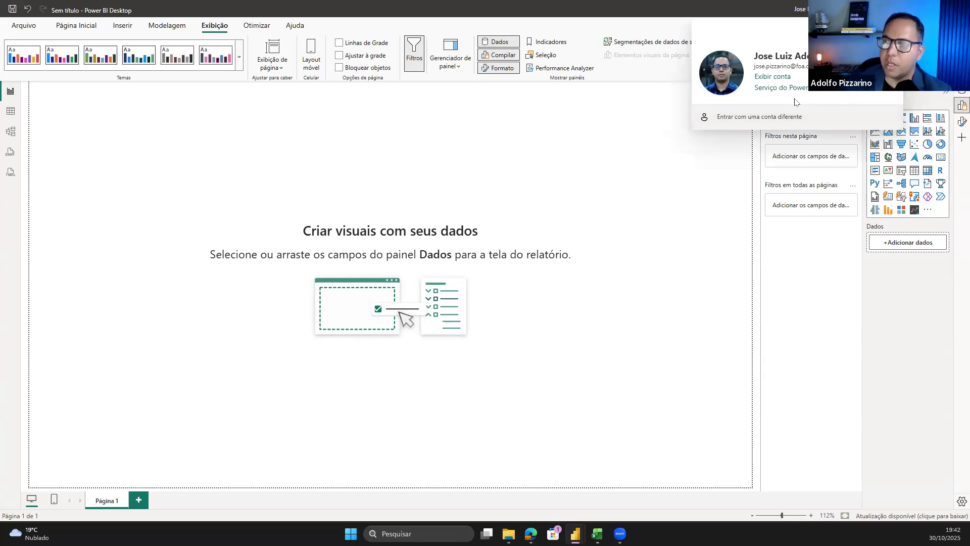
click(942, 198)
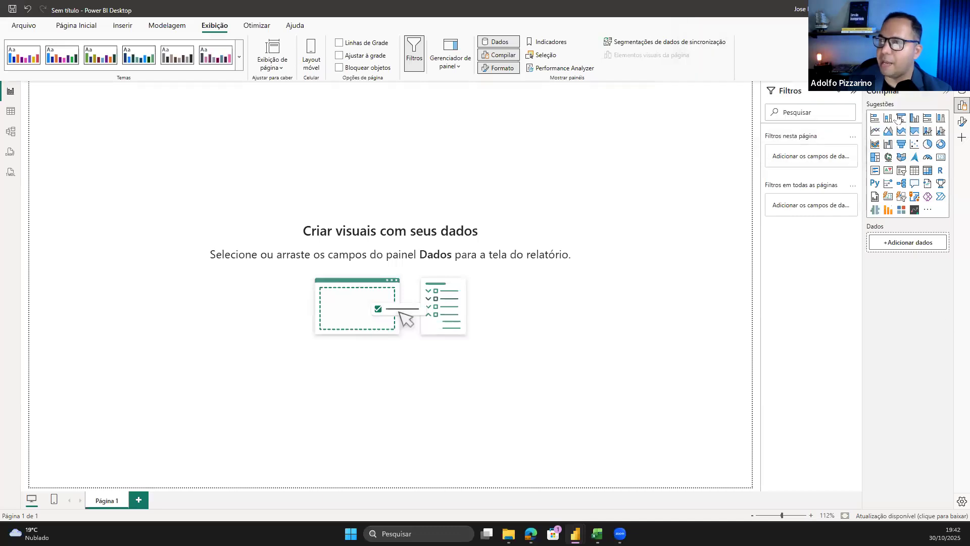
click(928, 211)
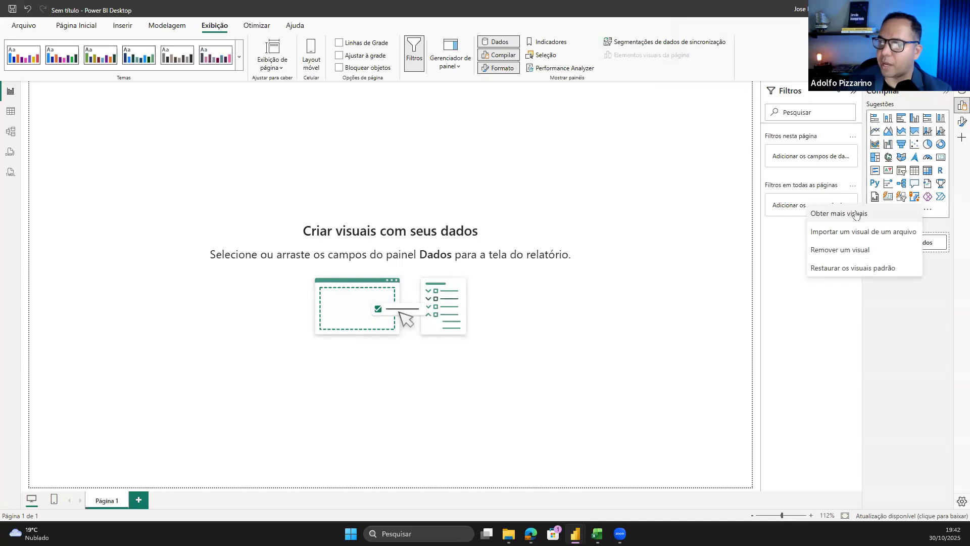
click(873, 214)
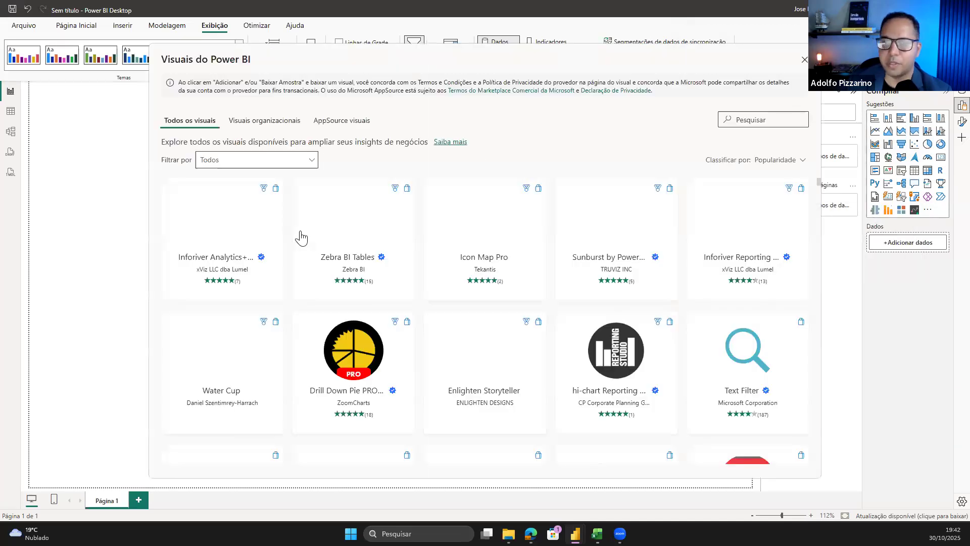
scroll(516, 286, down, 1)
scroll(515, 287, down, 5)
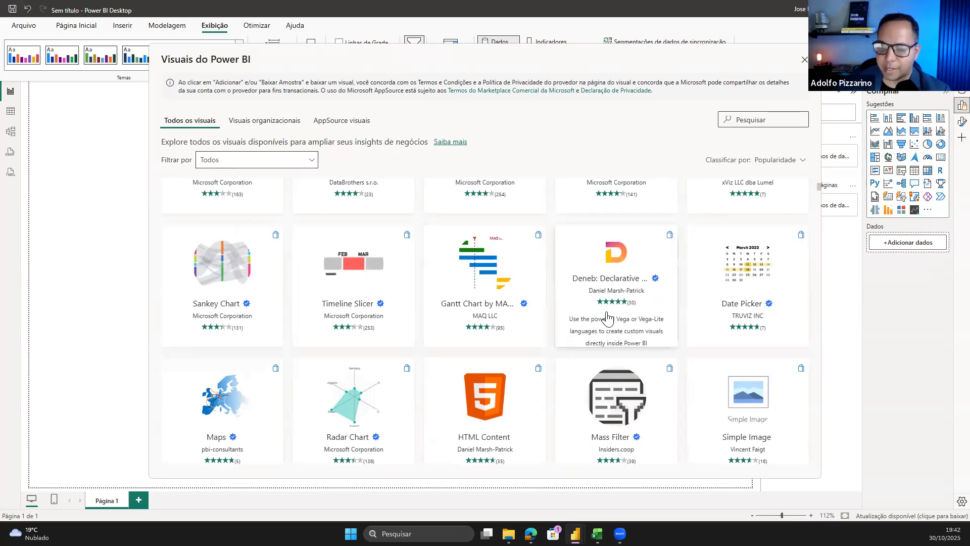
scroll(567, 301, down, 3)
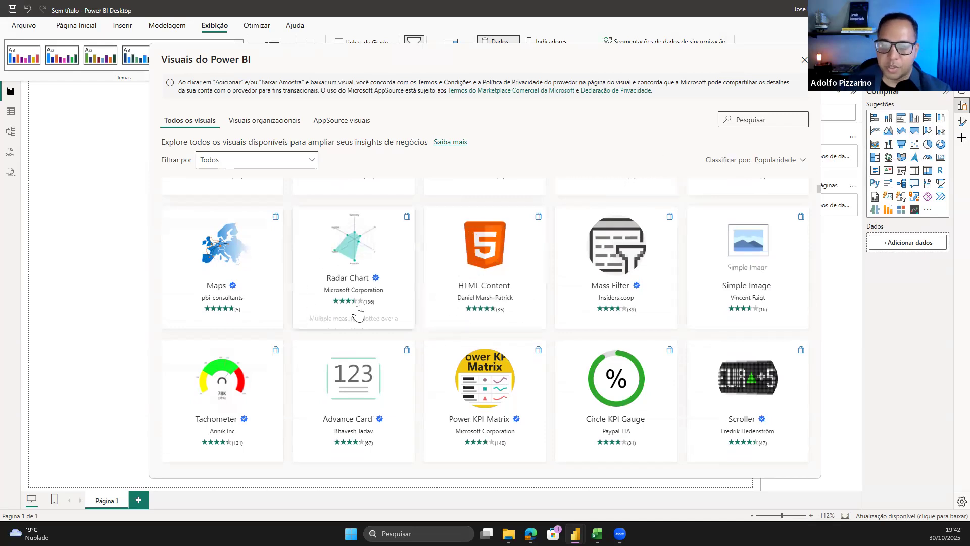
scroll(302, 298, down, 1)
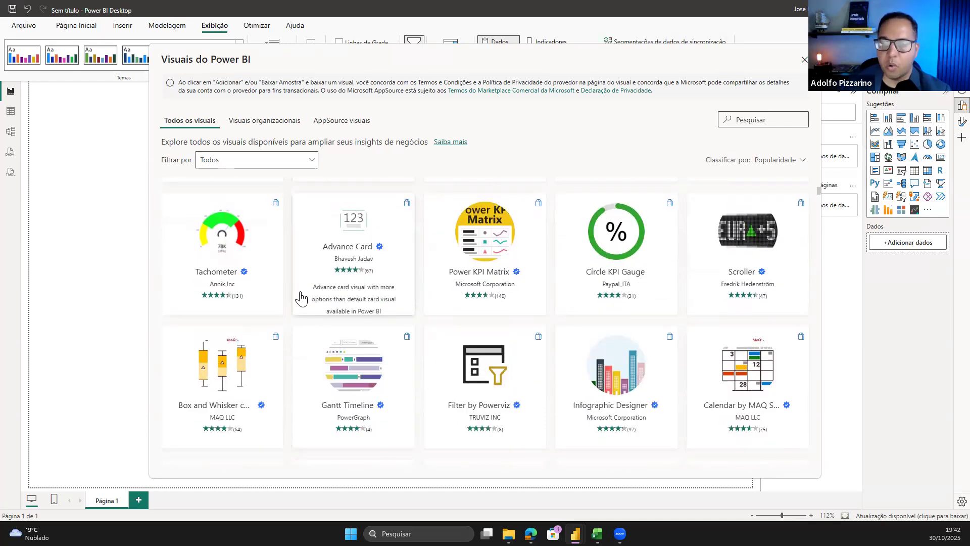
scroll(302, 298, down, 10)
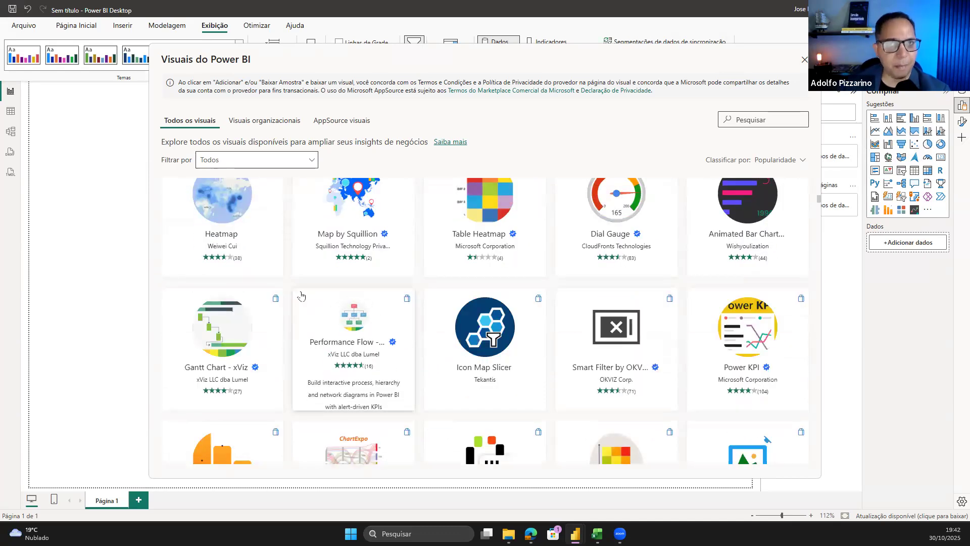
scroll(301, 297, down, 15)
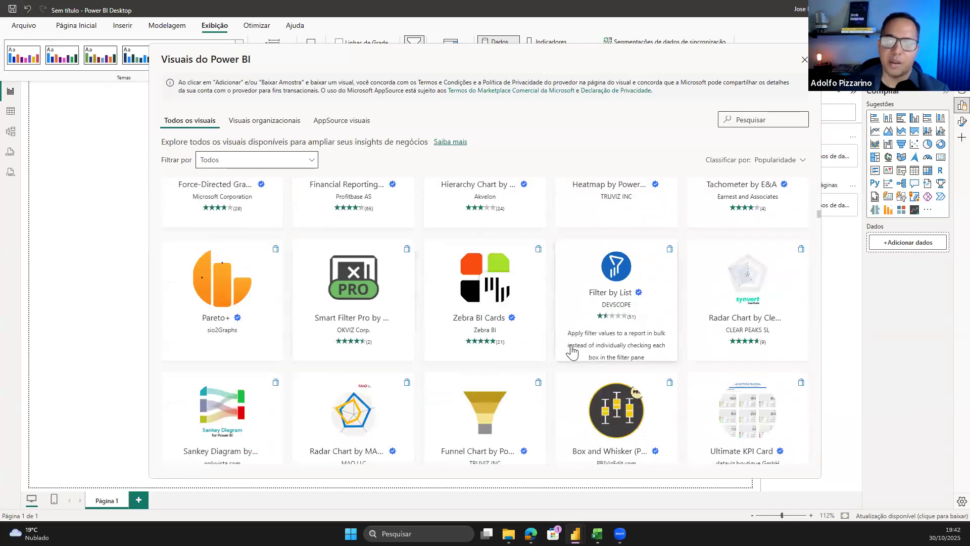
click(804, 60)
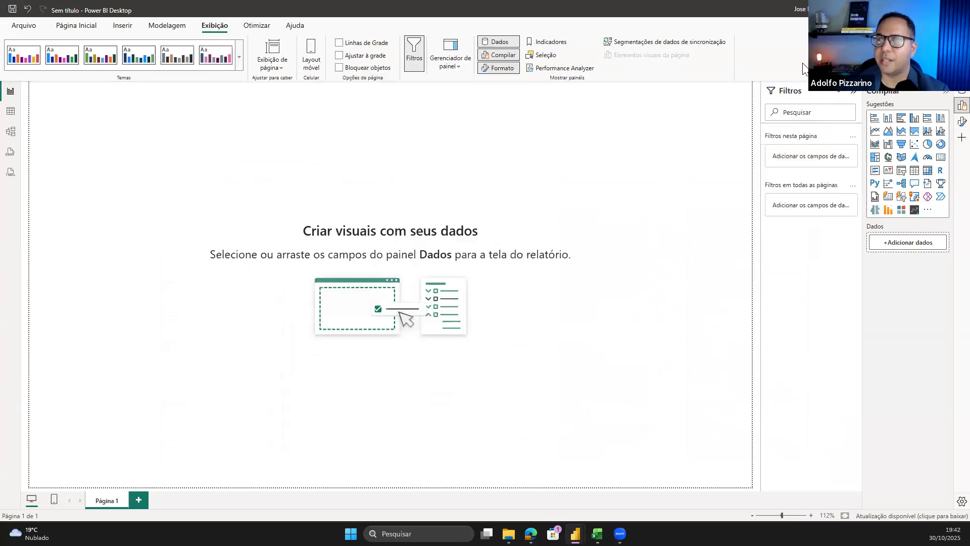
Review the Vendas rows in the table view, and return to the report canvas to examine the Vendas field list
click(75, 25)
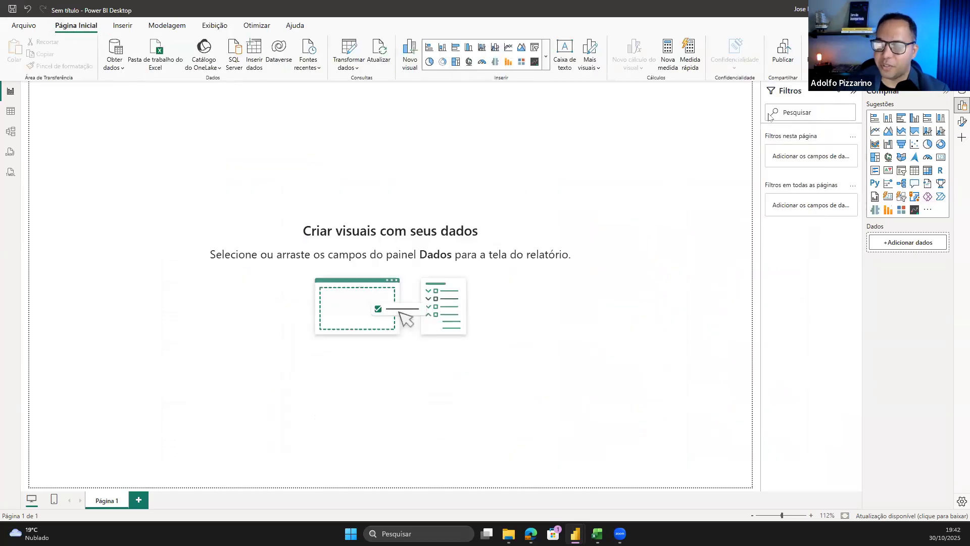
drag(184, 180, 594, 439)
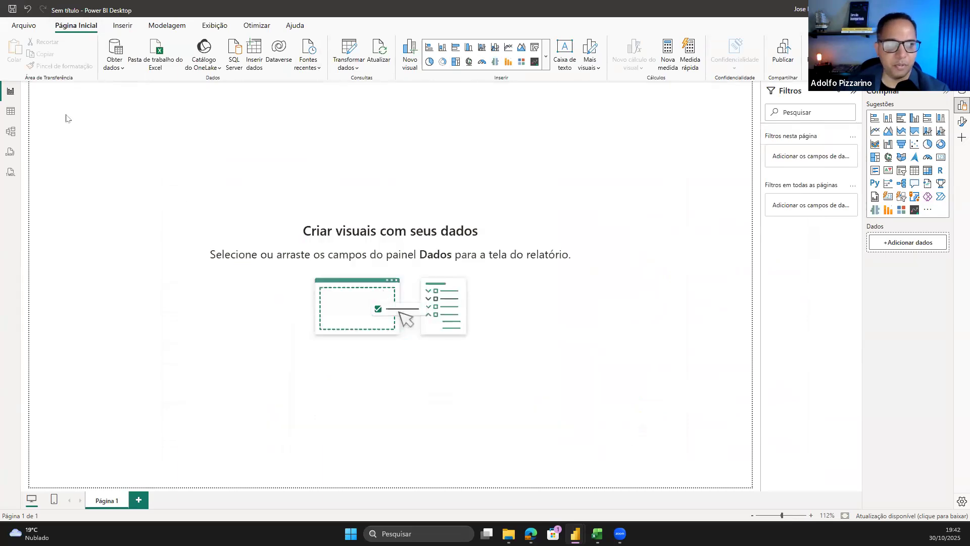
click(15, 116)
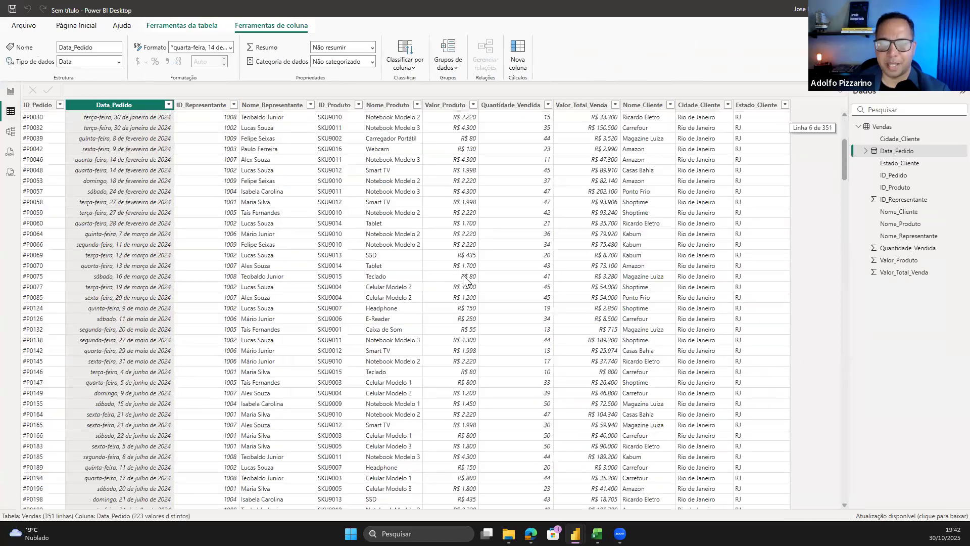
click(10, 90)
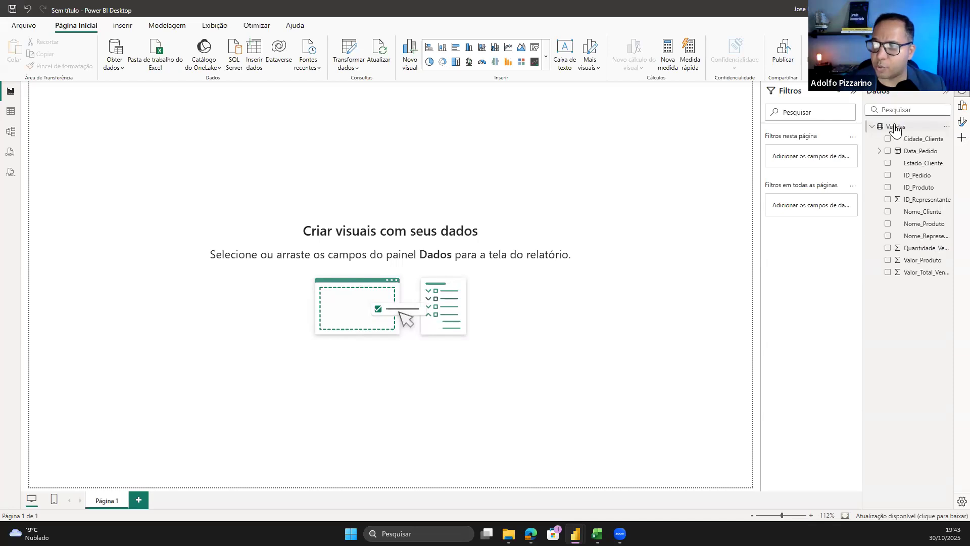
click(869, 127)
click(869, 127)
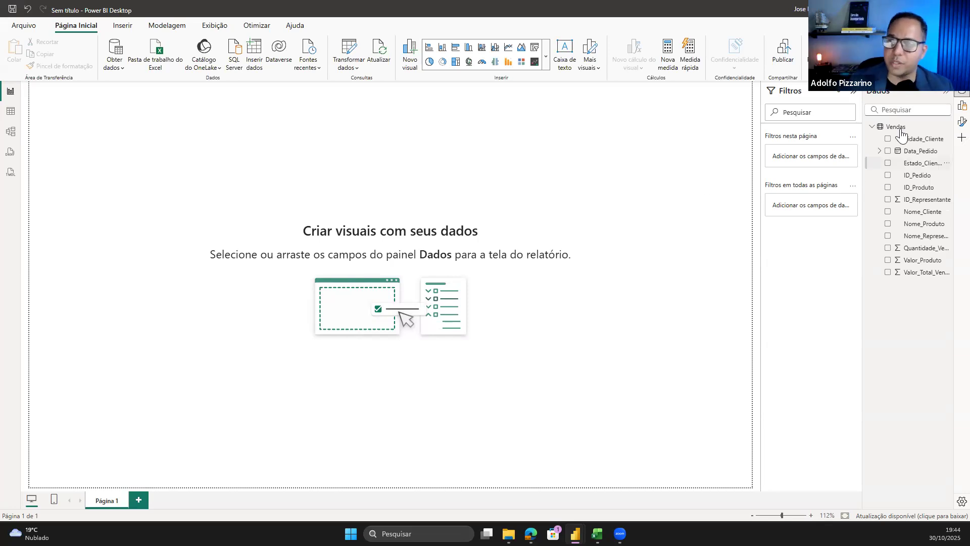
mouse_move(901, 135)
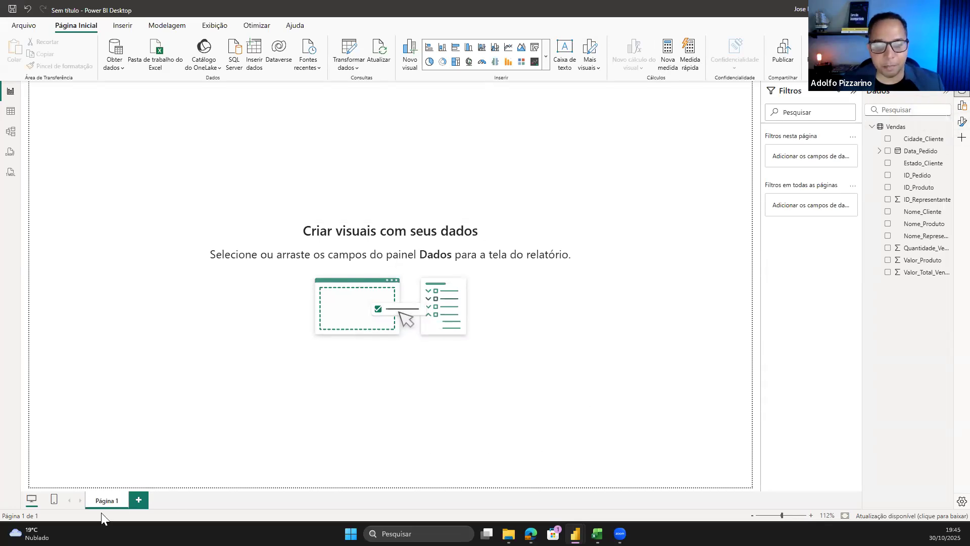
Add four blank pages to the report, from Página 2 to Página 5
click(139, 500)
click(184, 501)
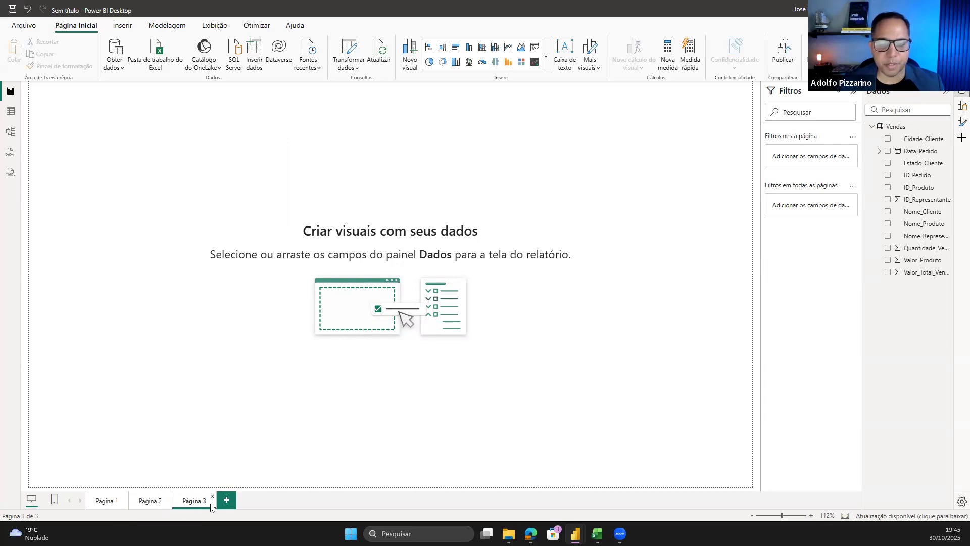
click(231, 501)
click(271, 500)
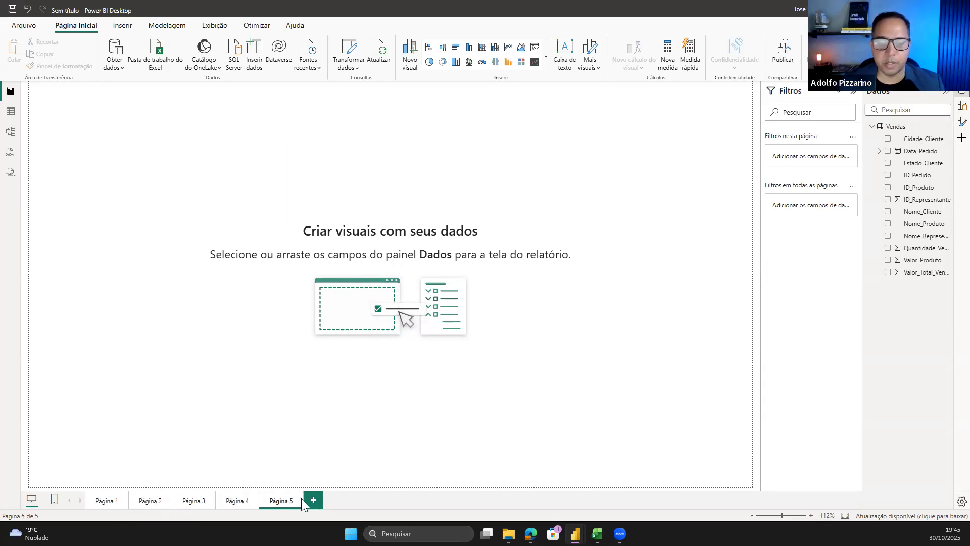
Delete Página 5 from the report
click(299, 496)
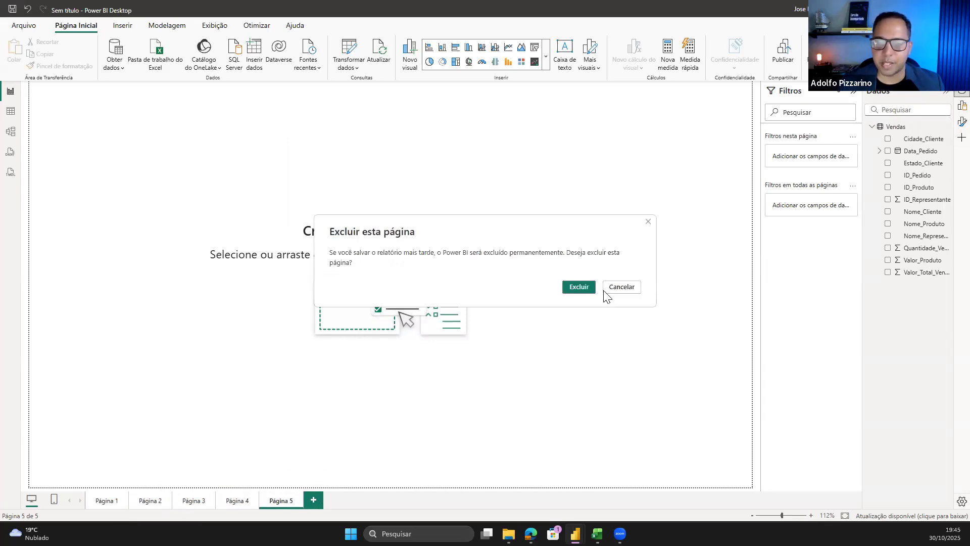
click(588, 287)
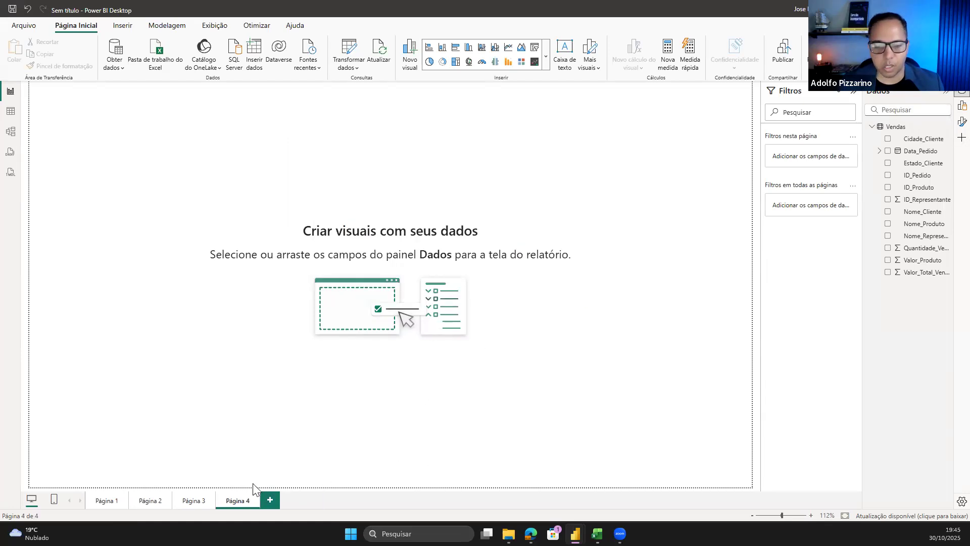
Delete Página 4, Página 3 and Página 2 so that only Página 1 is left in the report
click(255, 496)
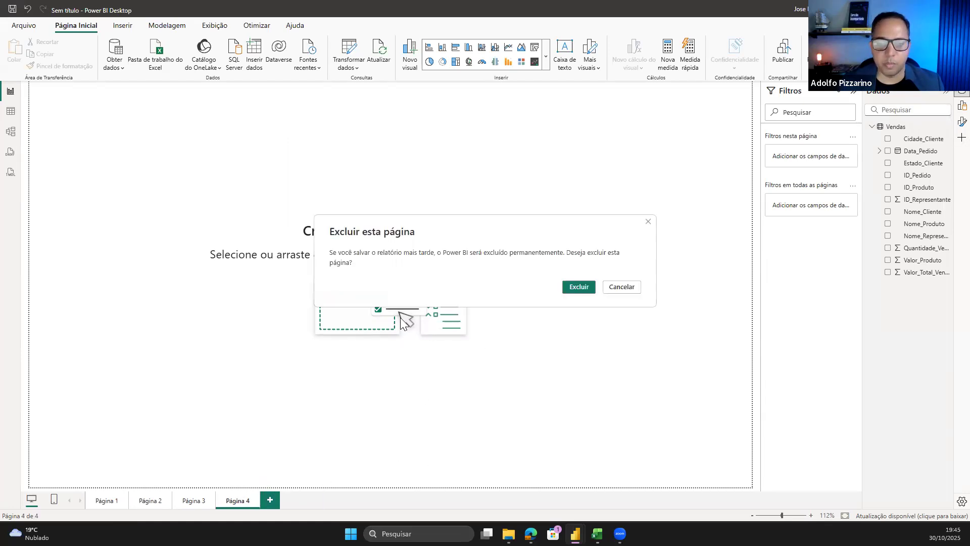
click(570, 291)
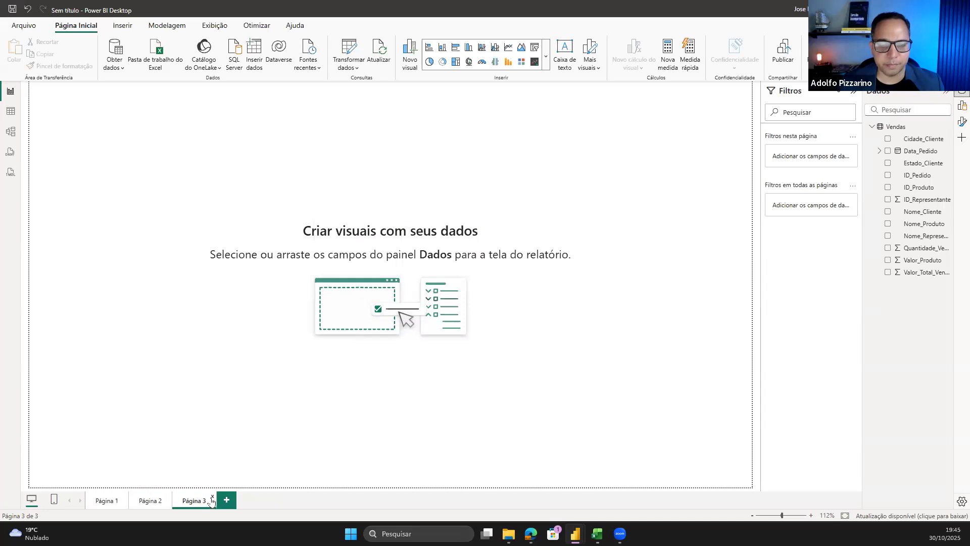
click(212, 496)
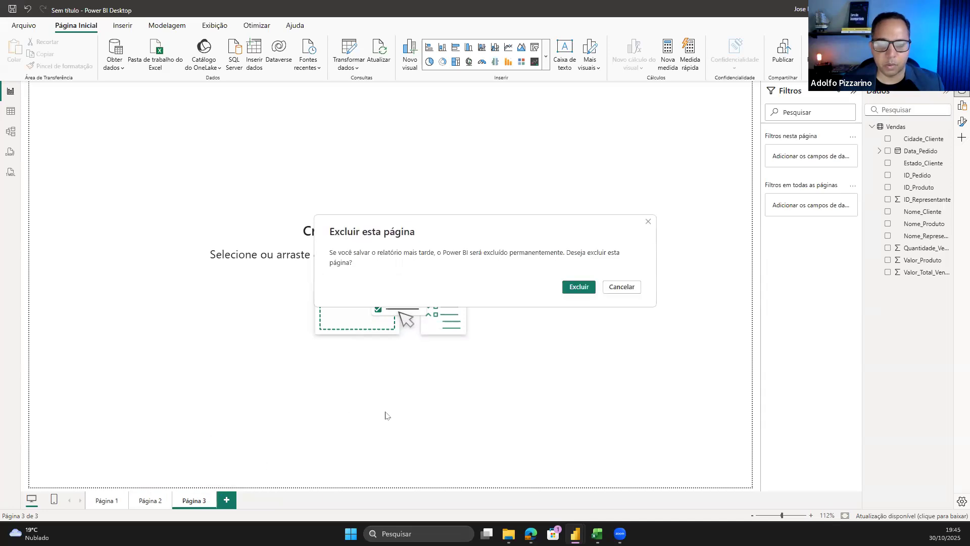
click(587, 291)
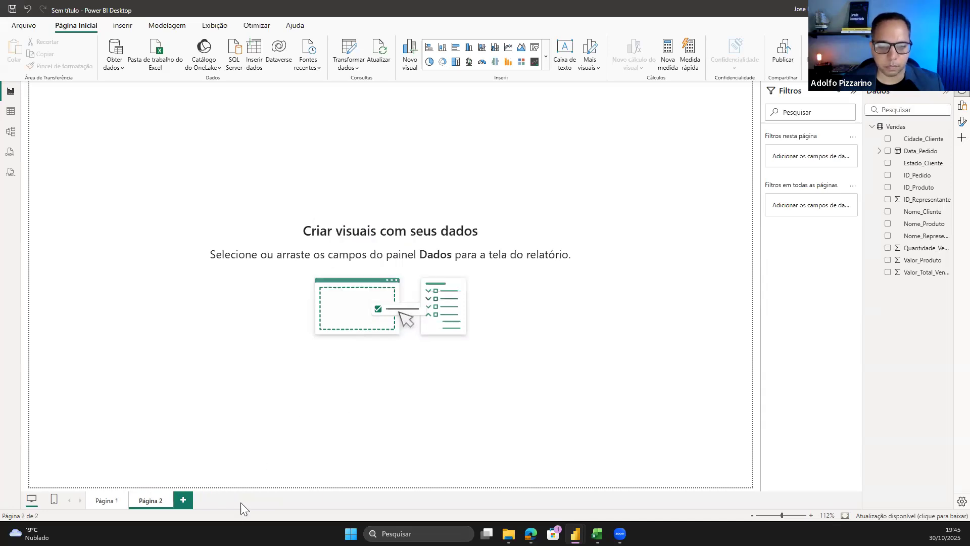
click(167, 495)
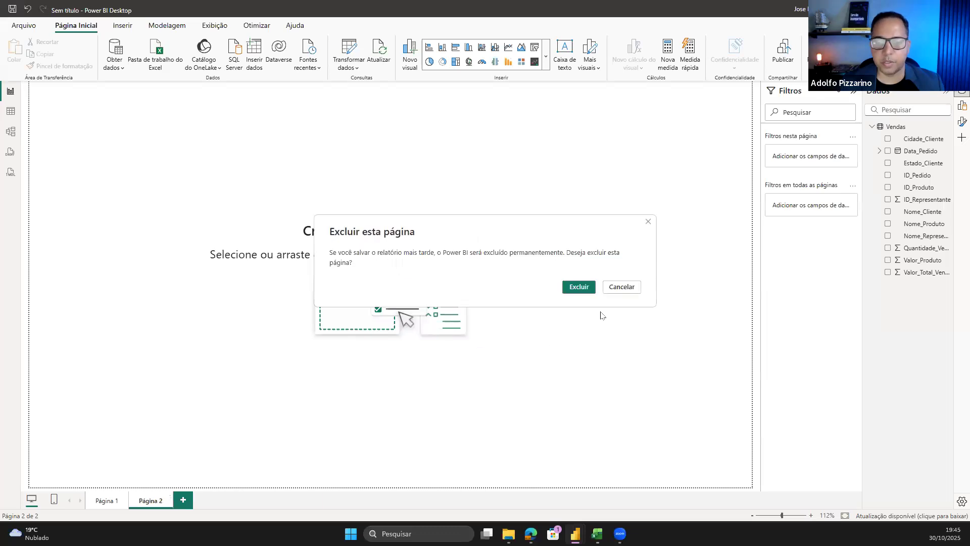
click(587, 288)
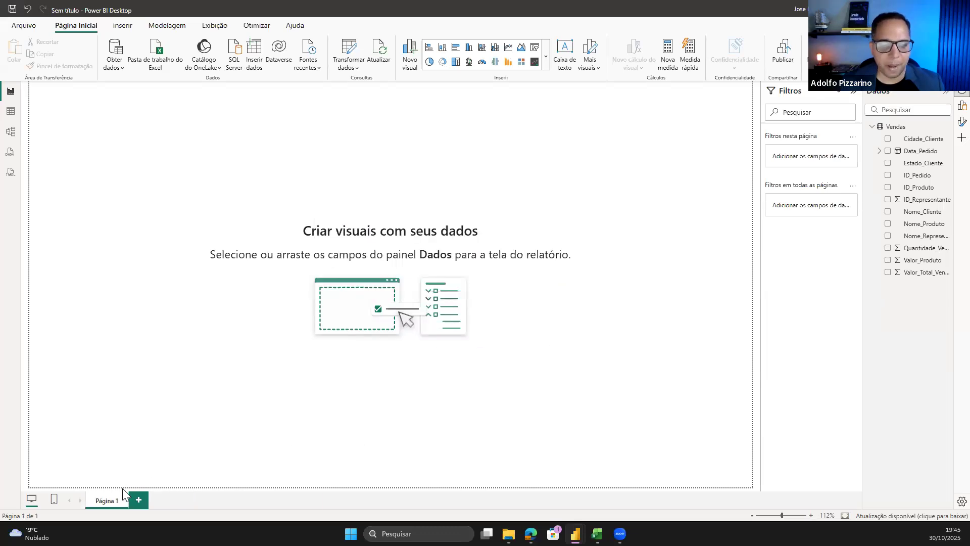
Rename Página 1 as OVERVIEW
right_click(100, 504)
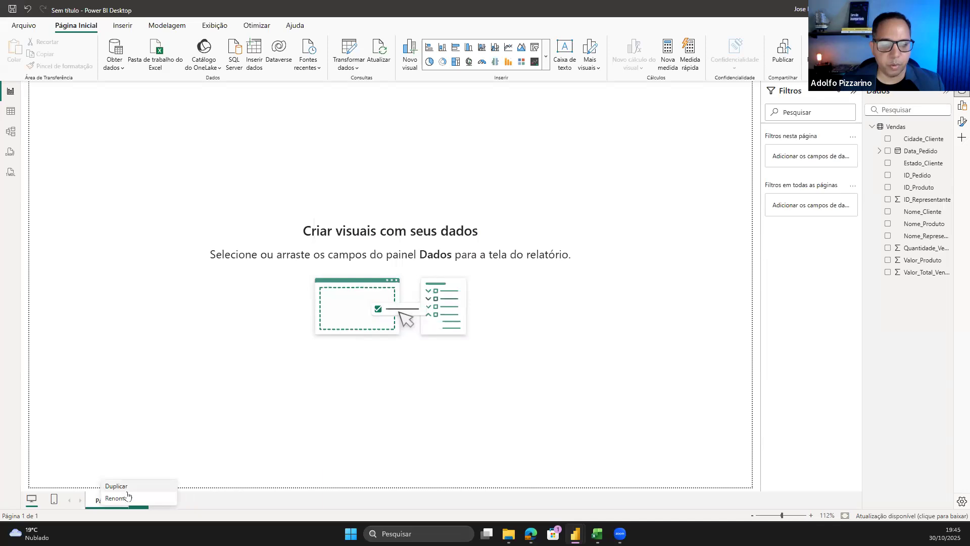
click(235, 397)
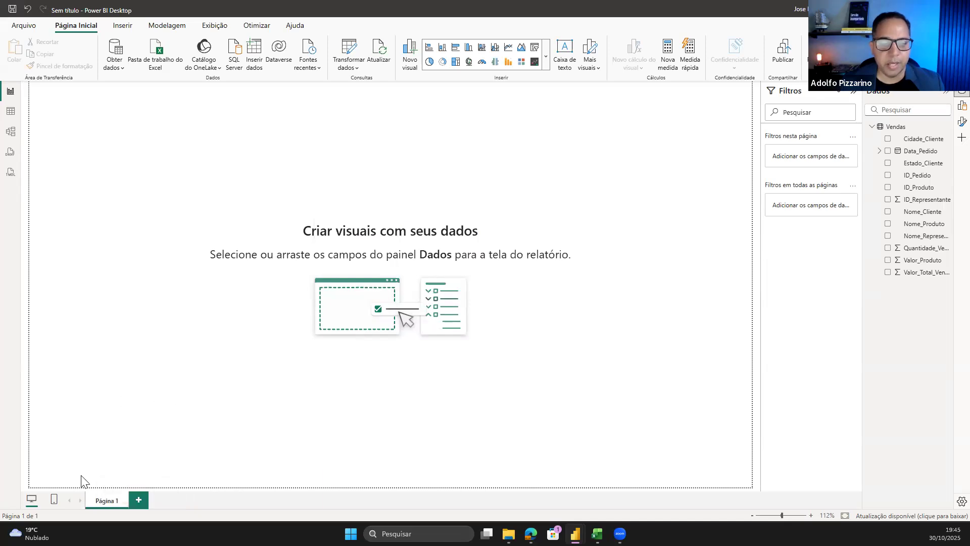
double_click(106, 501)
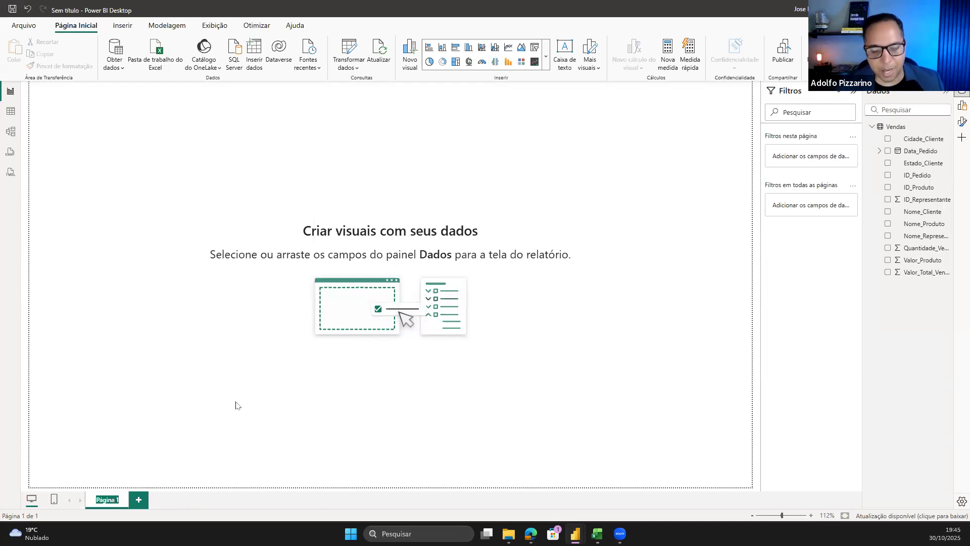
key(BackSpace)
text(OVERVIEW)
key(Return)
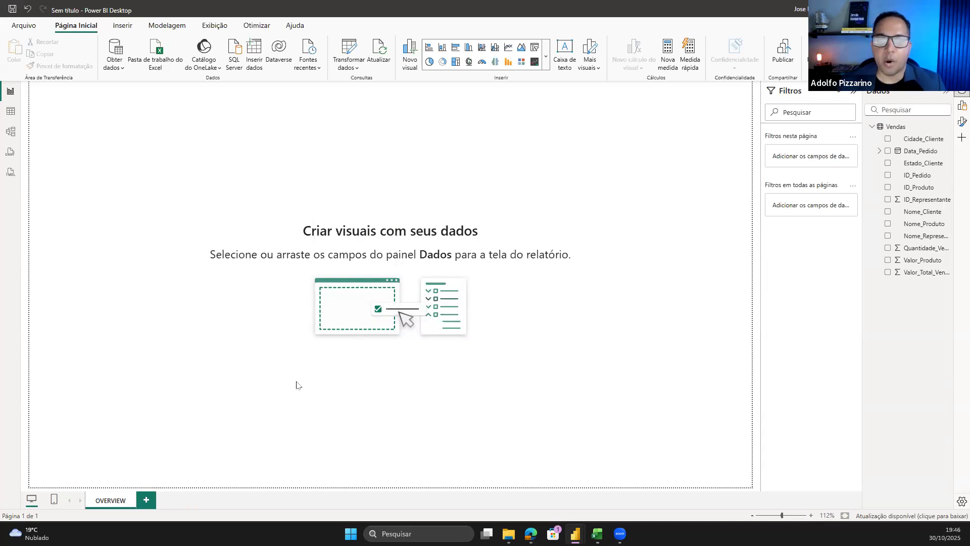
Open the page's formatting options, examine the page information and wallpaper settings, and collapse the Filters pane to widen the canvas area
drag(128, 128, 672, 440)
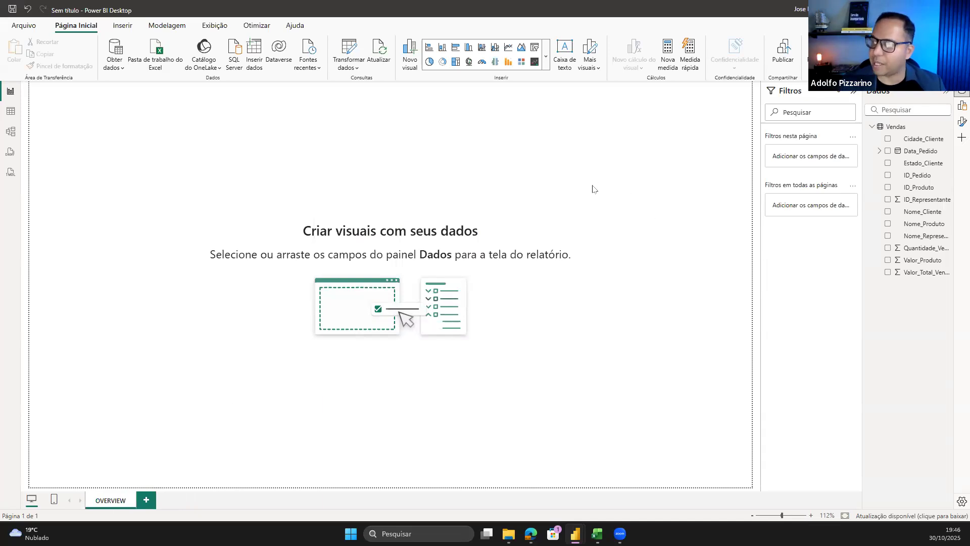
click(960, 122)
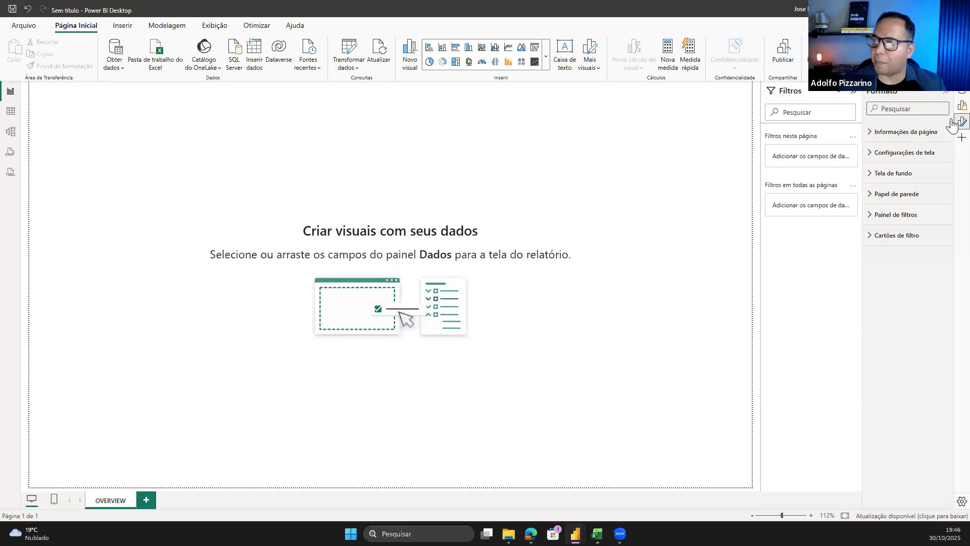
click(930, 153)
click(916, 154)
click(920, 131)
click(900, 194)
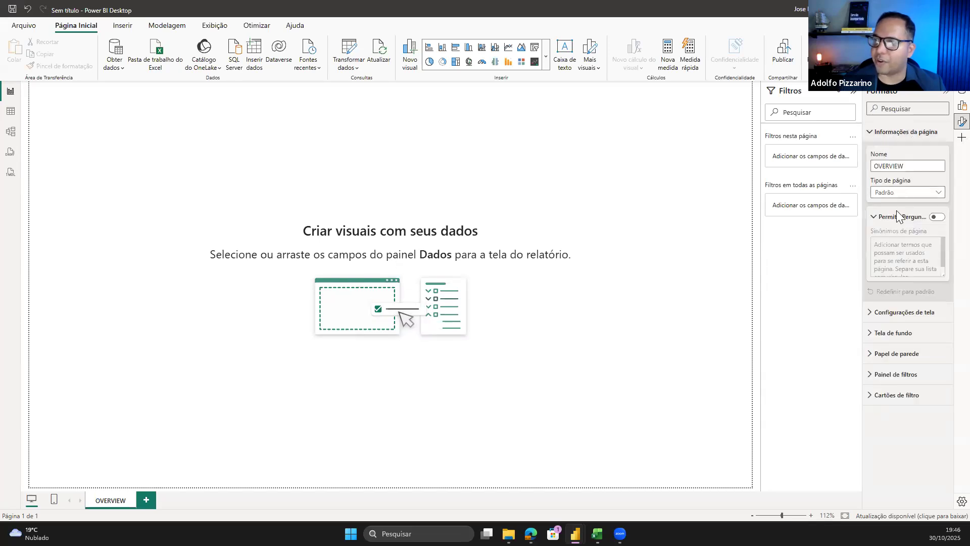
click(899, 132)
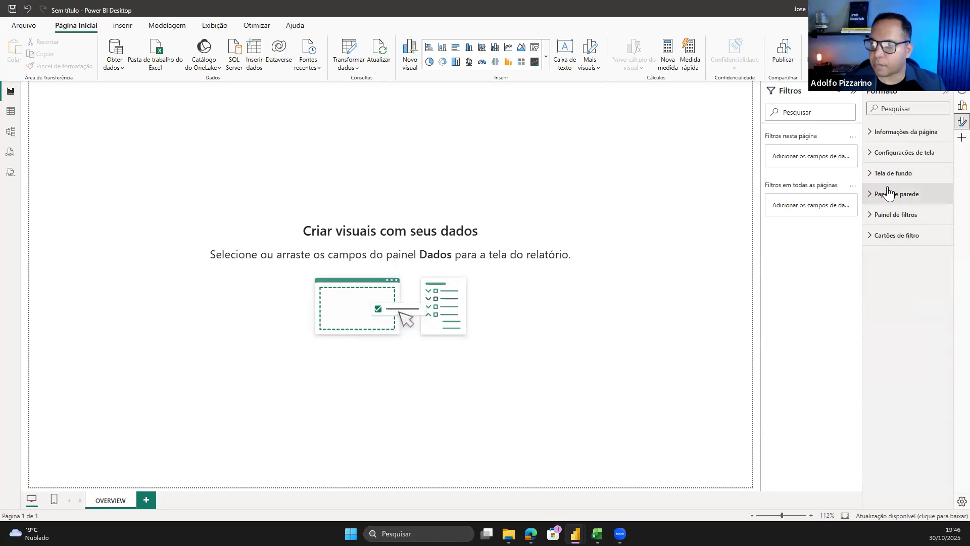
click(888, 194)
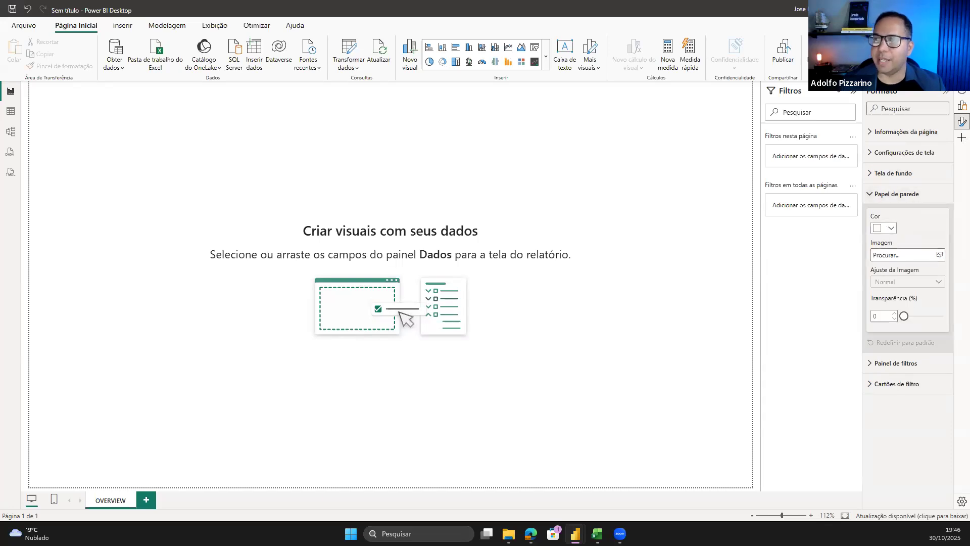
click(852, 92)
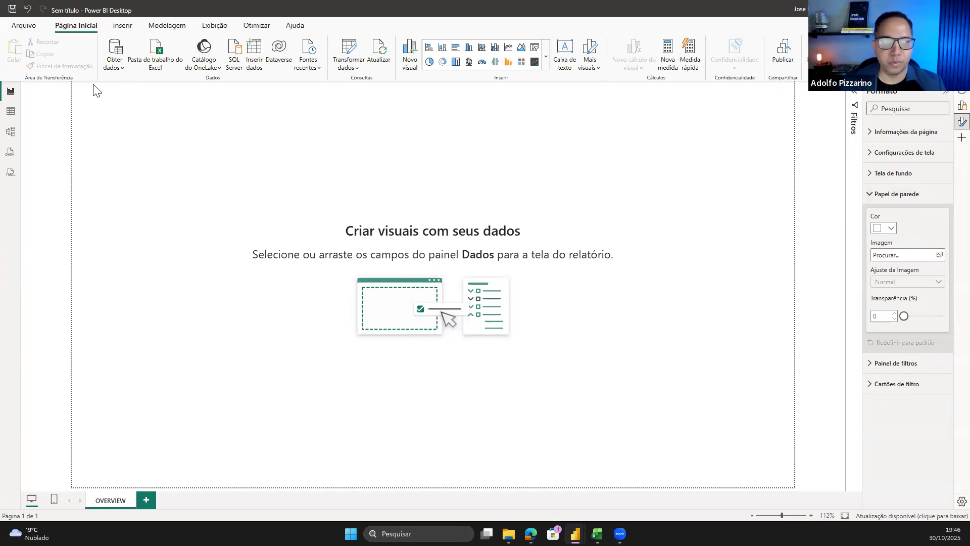
click(215, 26)
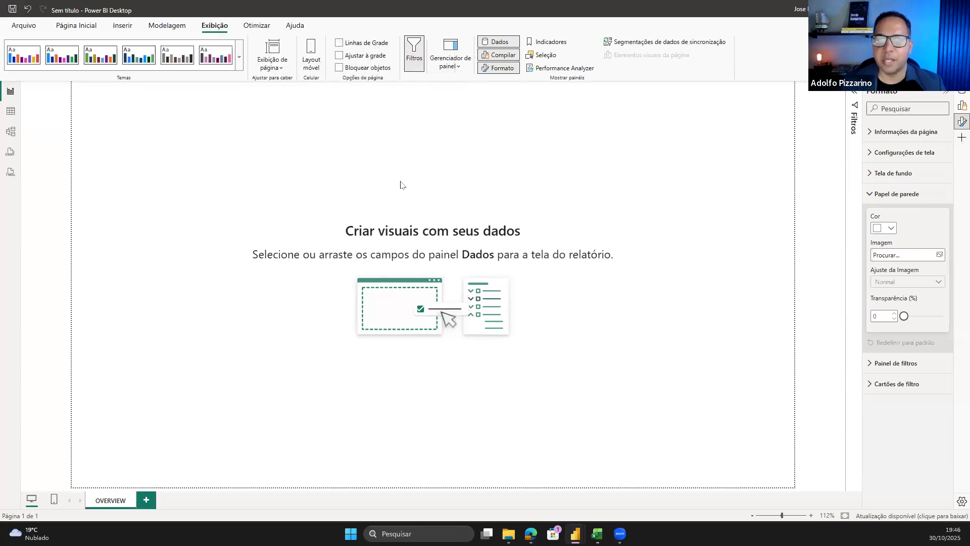
Set the OVERVIEW page's canvas background (Tela de fundo) to the blue theme colour with 0% transparency
click(900, 197)
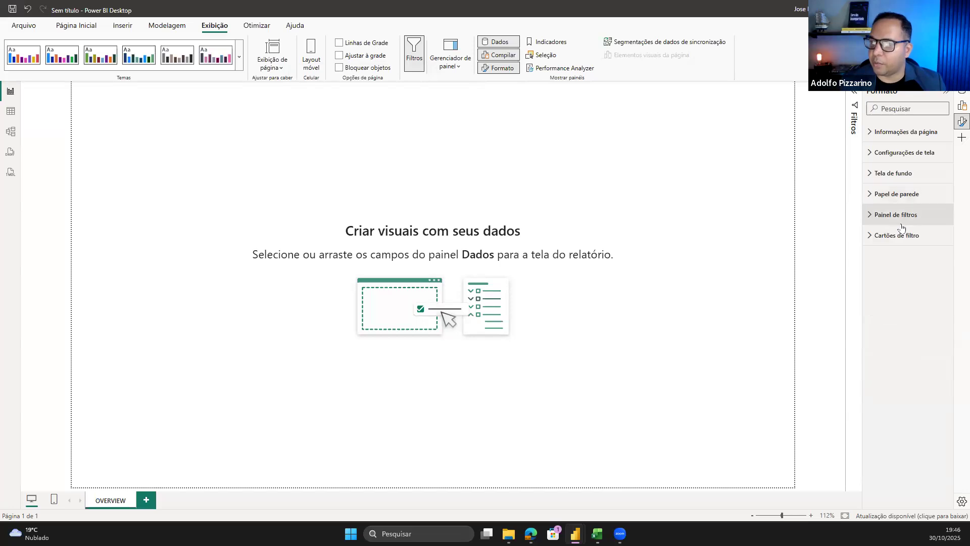
click(899, 173)
drag(80, 93, 788, 480)
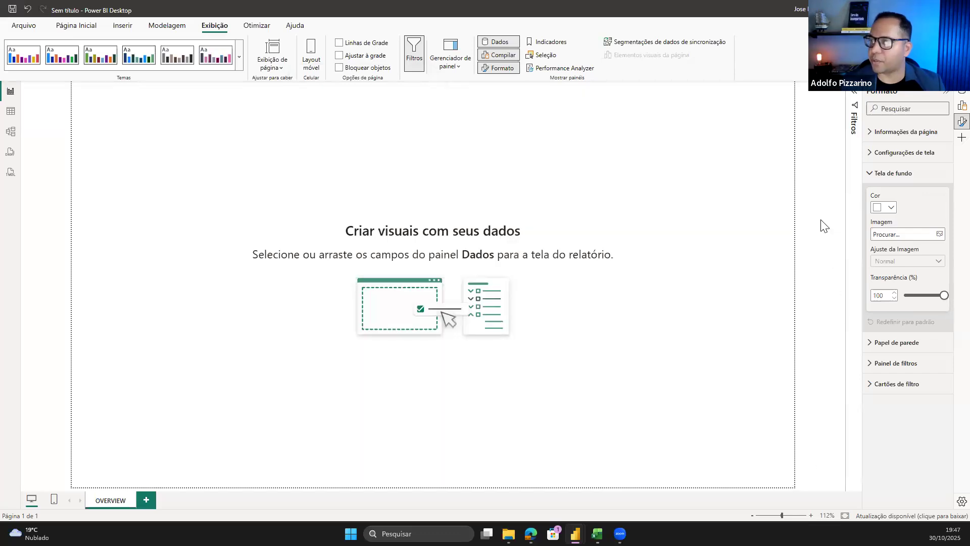
click(885, 207)
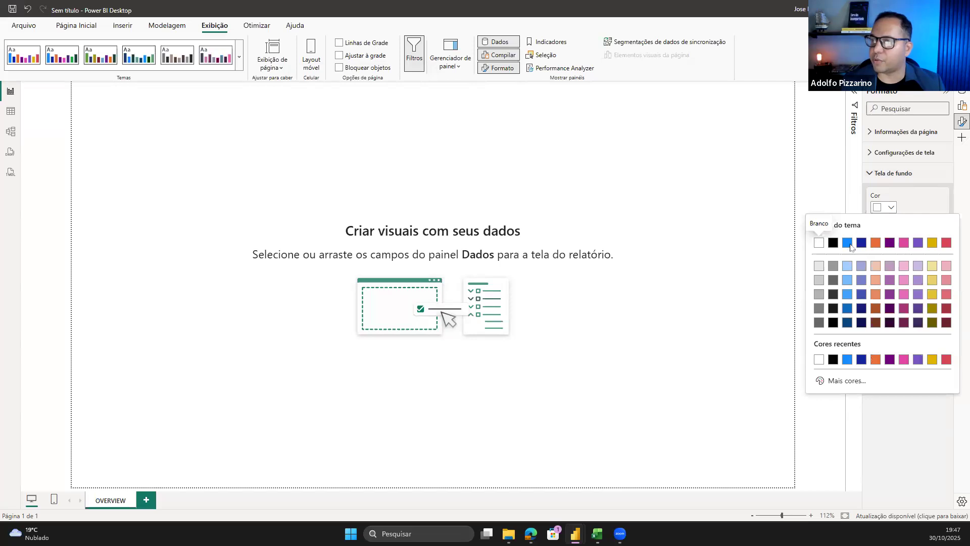
click(847, 243)
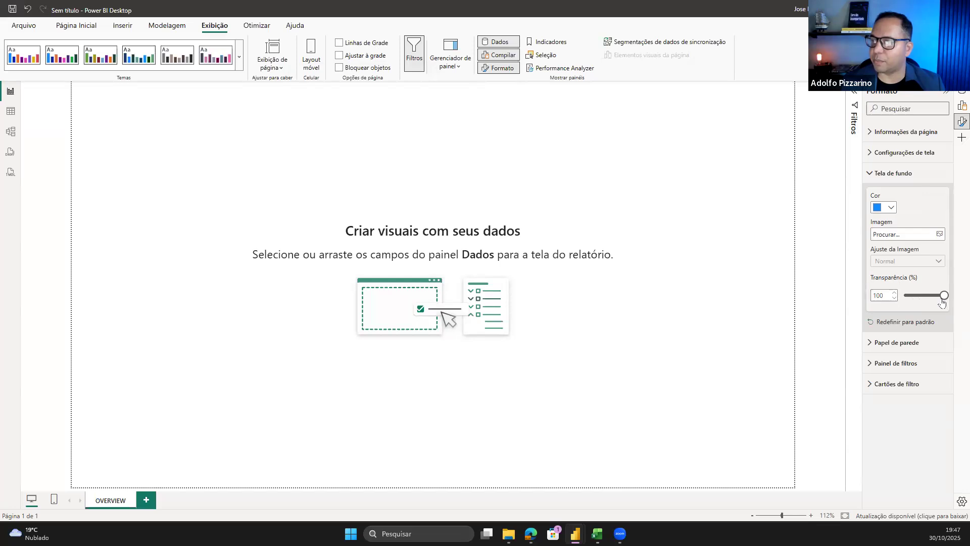
drag(937, 302, 804, 309)
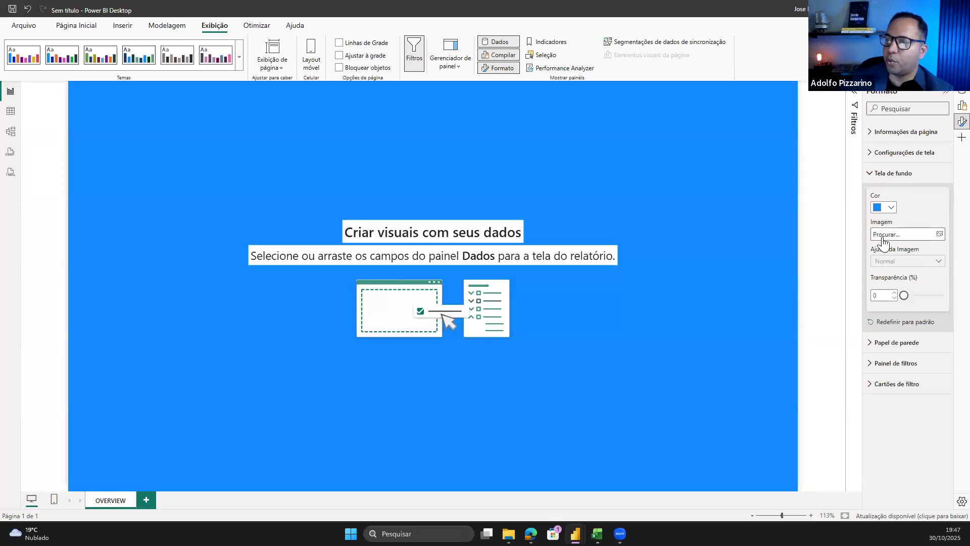
Add the BACKGROUND image from the 2 - Estrutura do Projeto folder as the page's canvas background
click(918, 235)
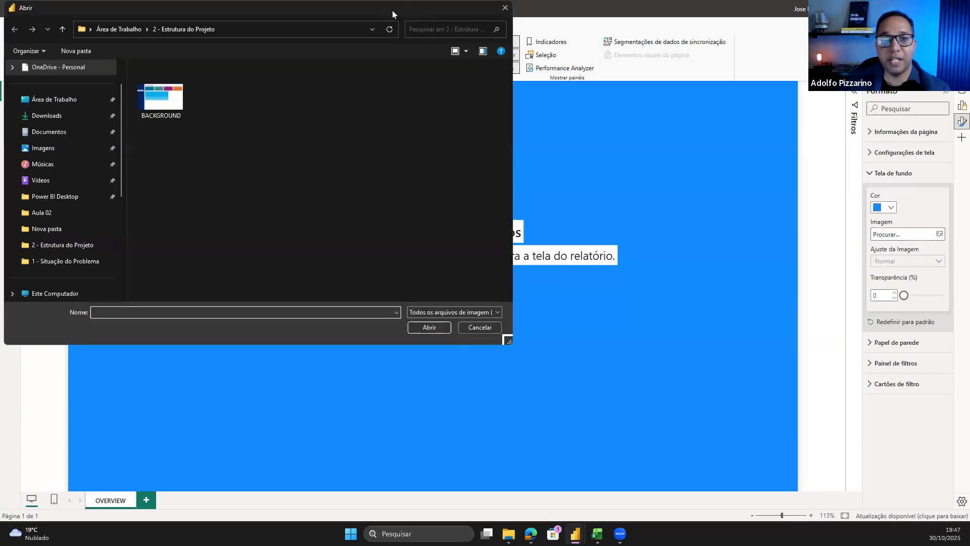
drag(394, 13, 504, 84)
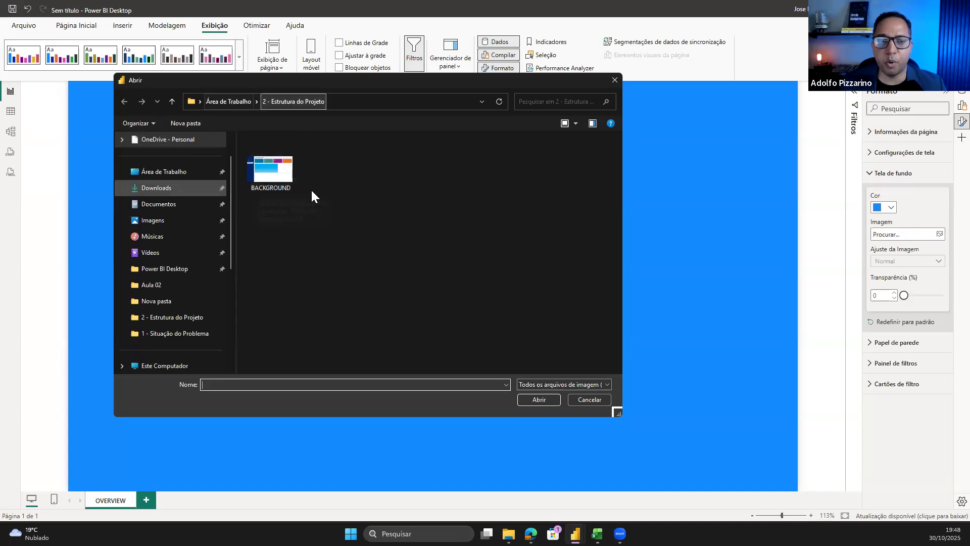
click(265, 178)
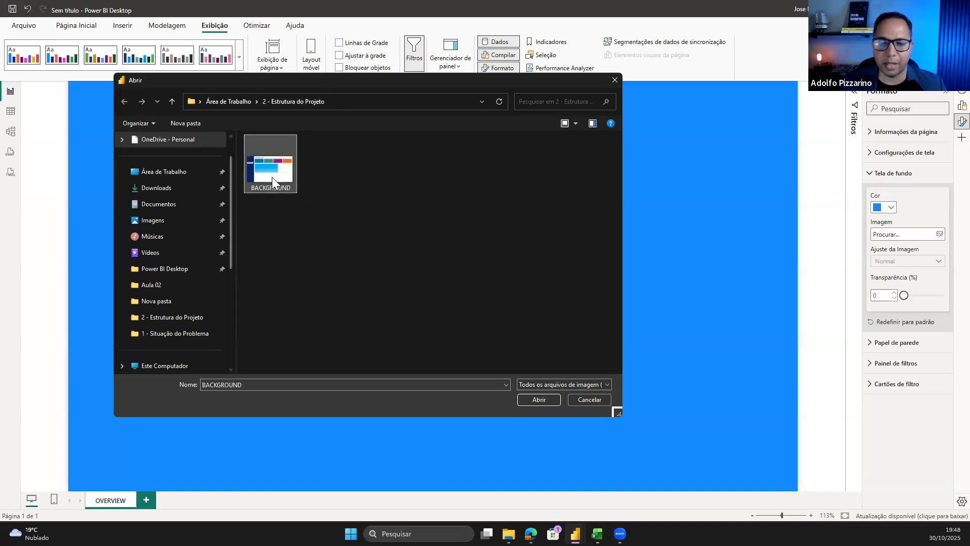
click(535, 400)
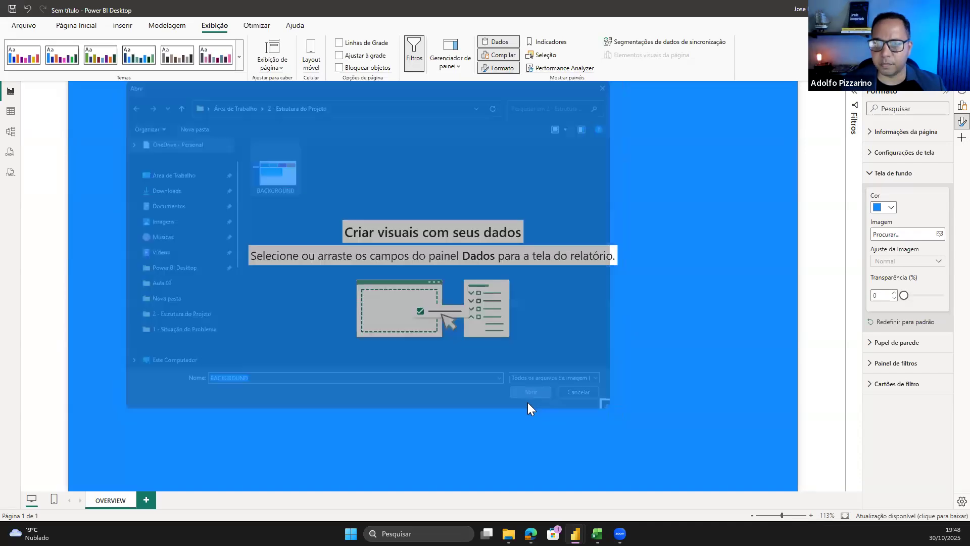
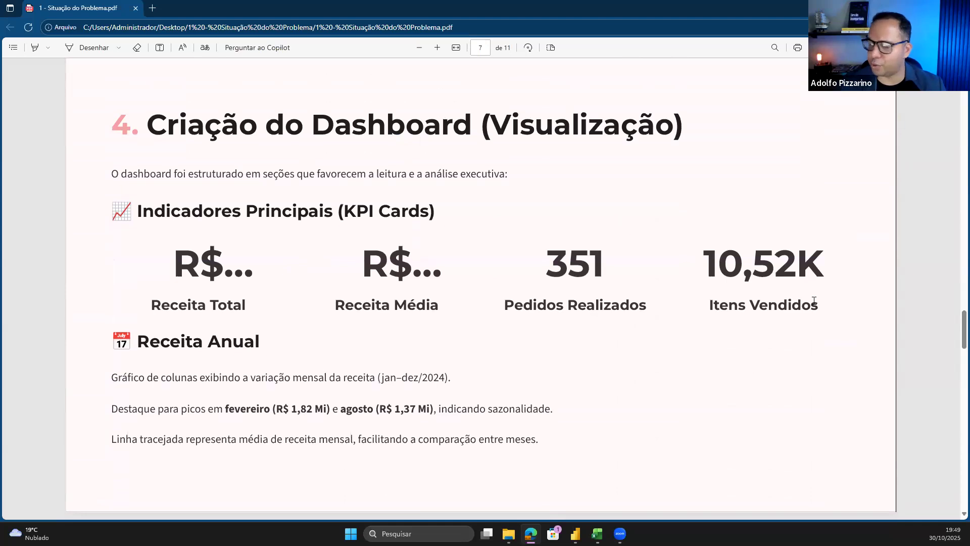
Read the dashboard requirements on pages 7 and 8 of the Situação do Problema PDF, covering KPI cards, Receita Anual and Receita por Representante
scroll(754, 332, down, 1)
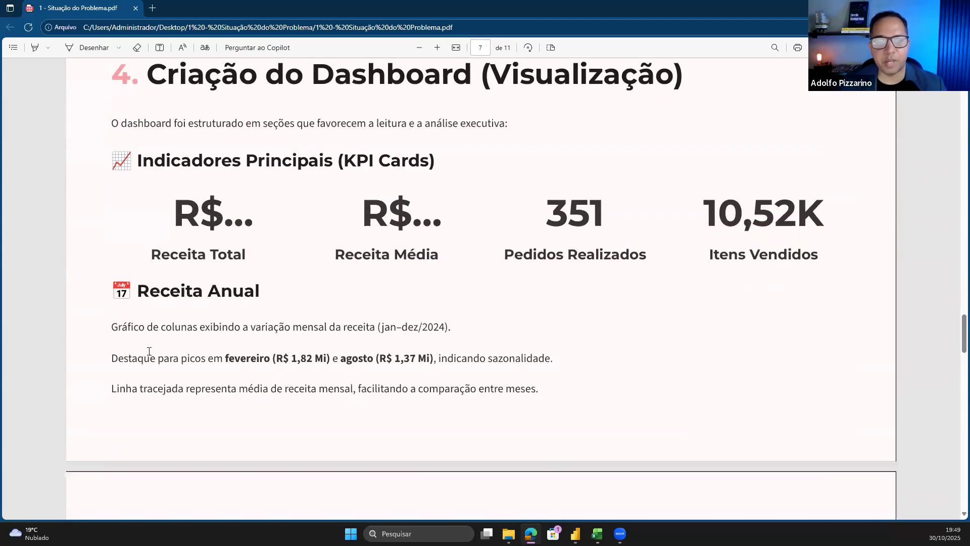
drag(111, 328, 368, 333)
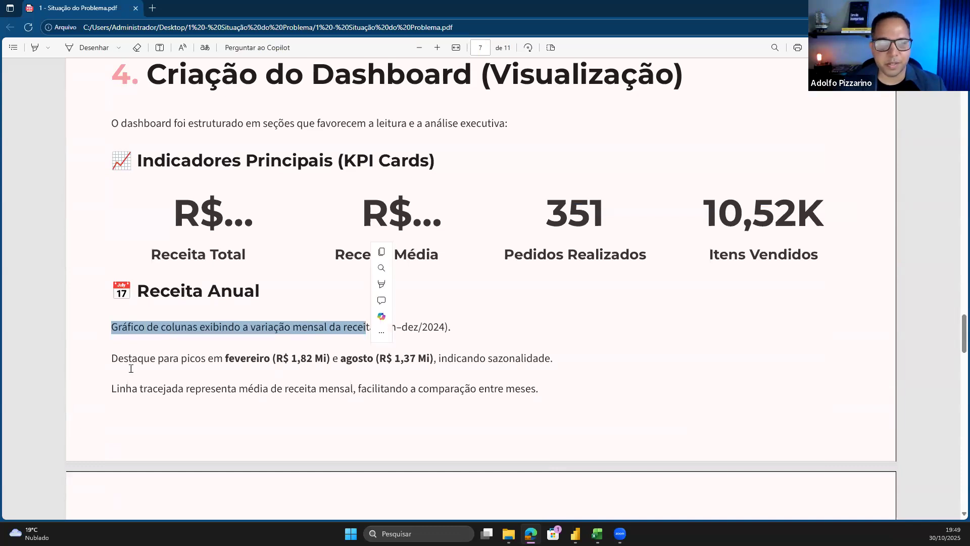
drag(112, 357, 554, 359)
drag(116, 388, 567, 393)
scroll(567, 393, down, 1)
scroll(566, 398, down, 9)
scroll(567, 398, up, 3)
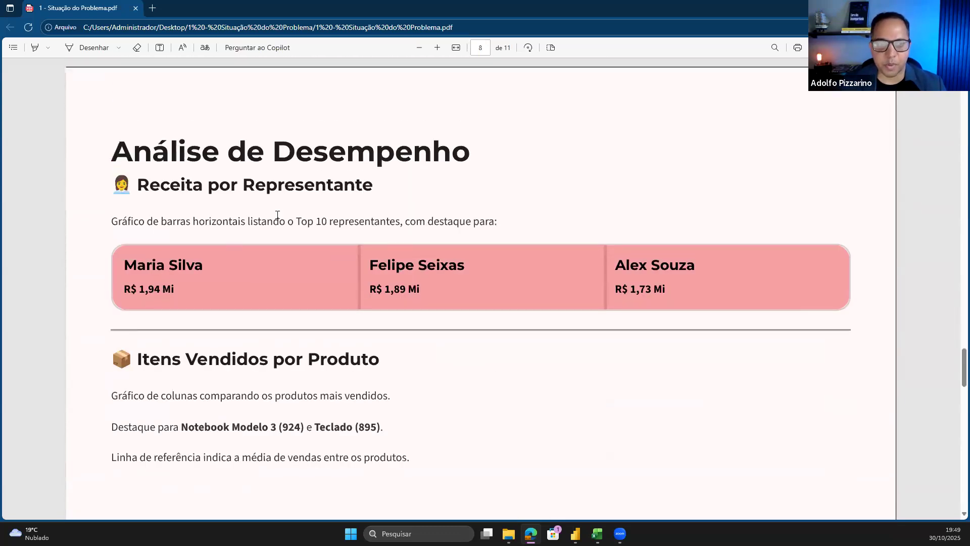
drag(108, 221, 506, 228)
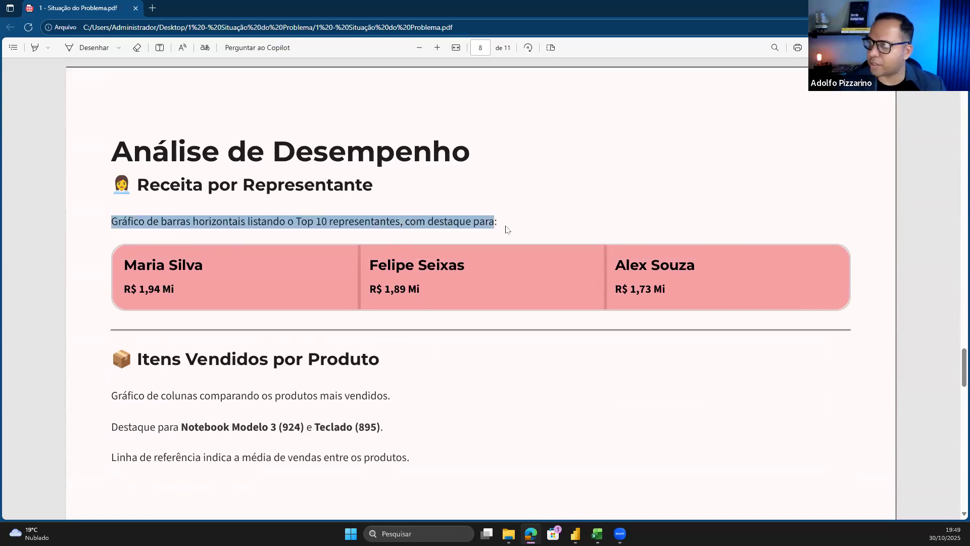
scroll(517, 292, up, 8)
scroll(518, 292, up, 1)
scroll(298, 260, down, 1)
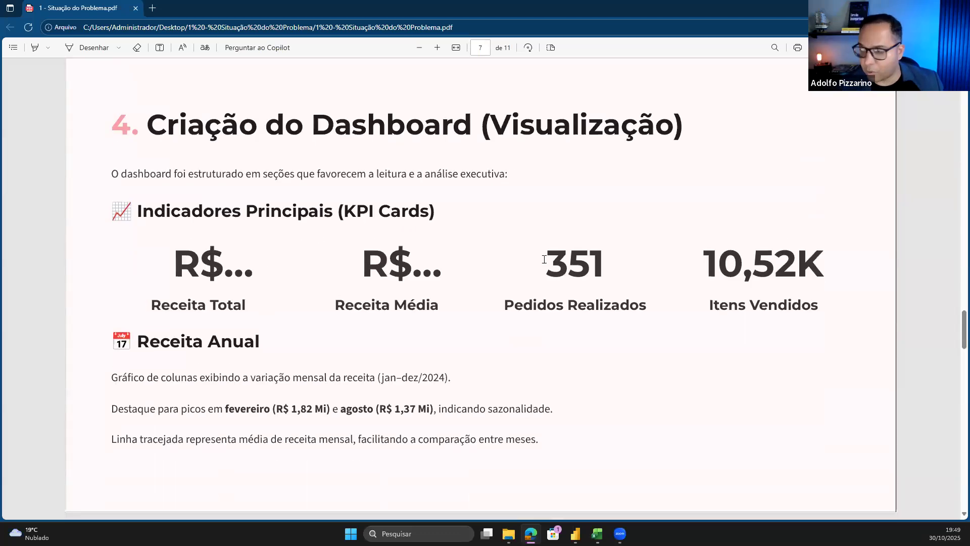
Compare the OVERVIEW page's background layout in Power BI with the KPI card requirements in the PDF, ending on the report
key(alt+Tab)
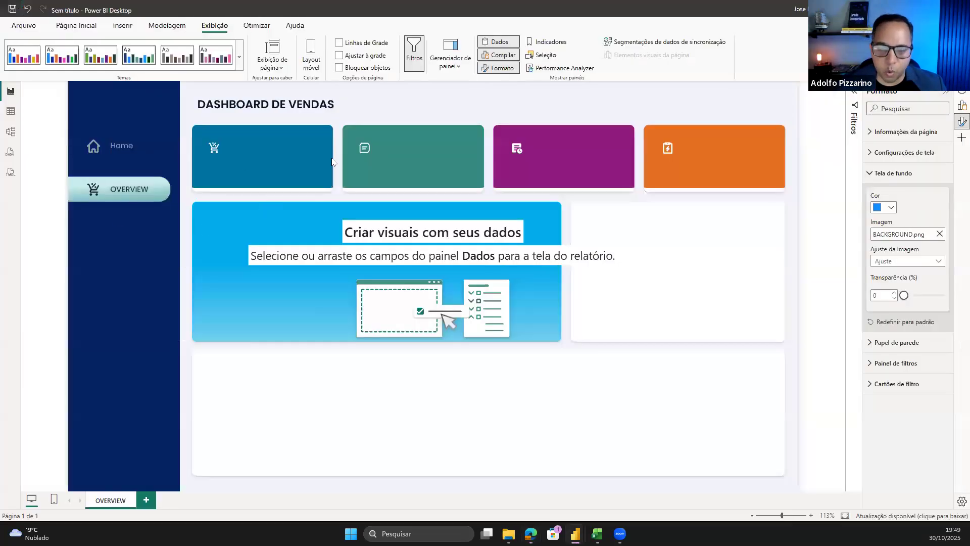
key(alt+Tab)
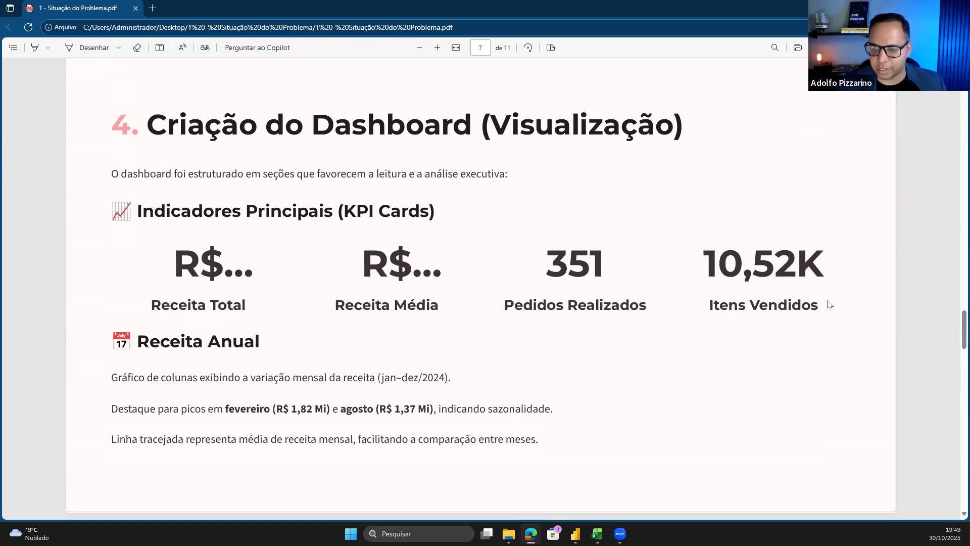
key(alt+Tab)
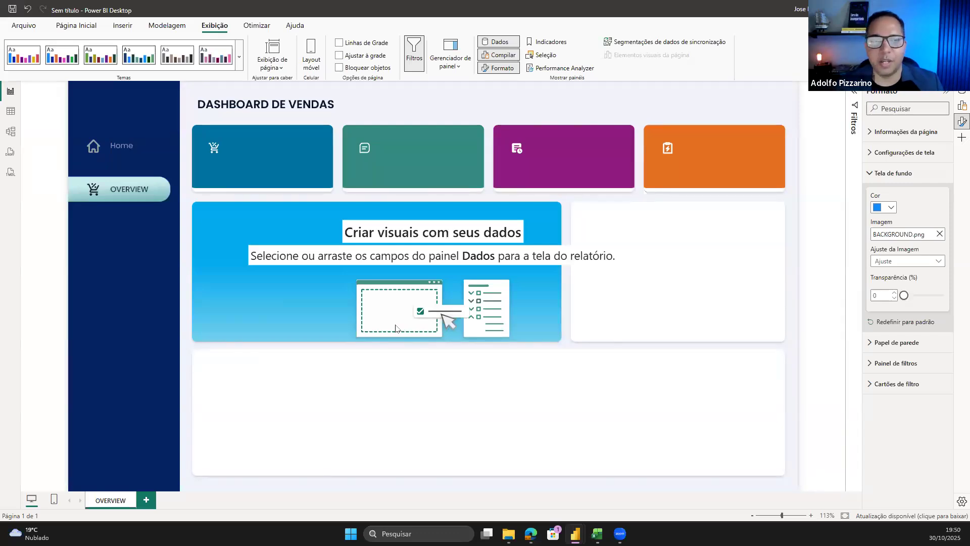
Recheck the KPI card requirements in the Situação do Problema PDF and look over the rows of the Vendas table
key(alt+Tab)
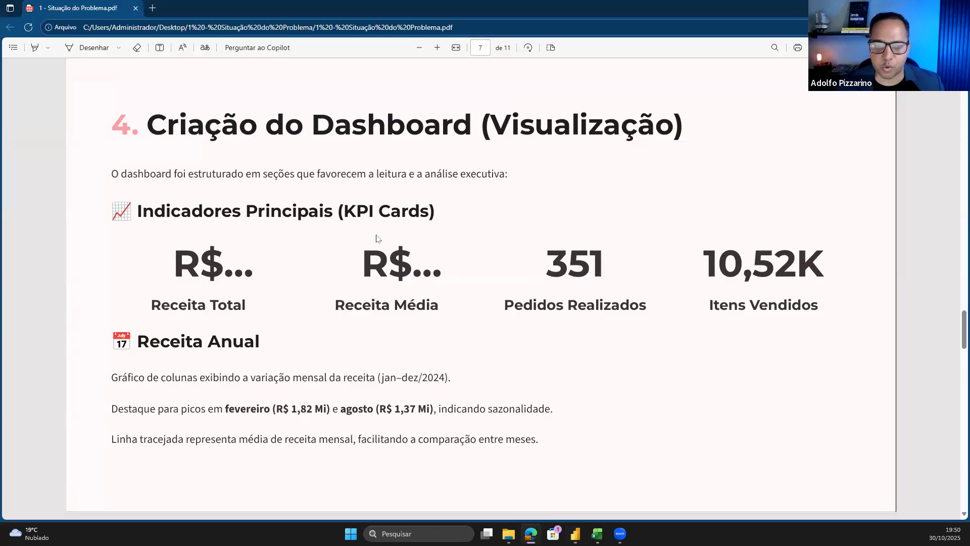
key(alt+Tab)
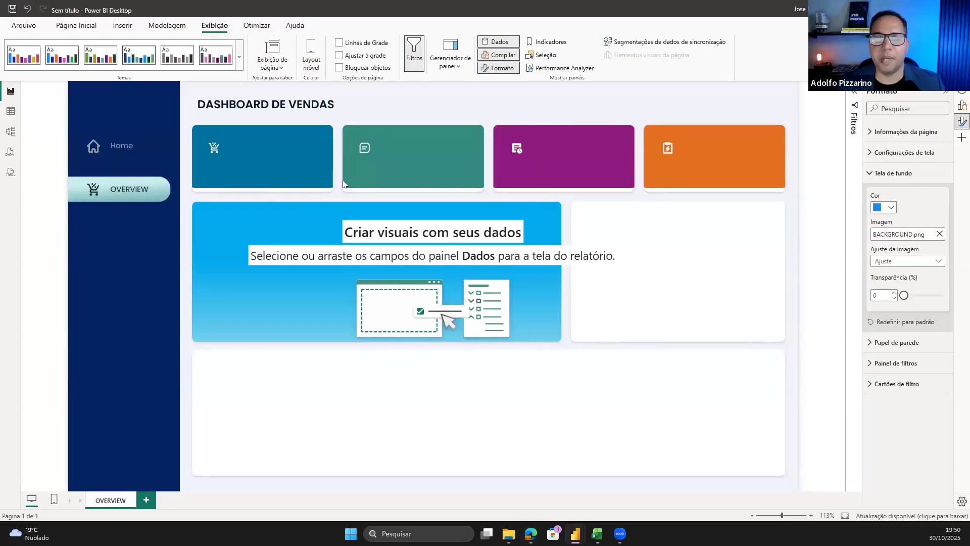
click(9, 112)
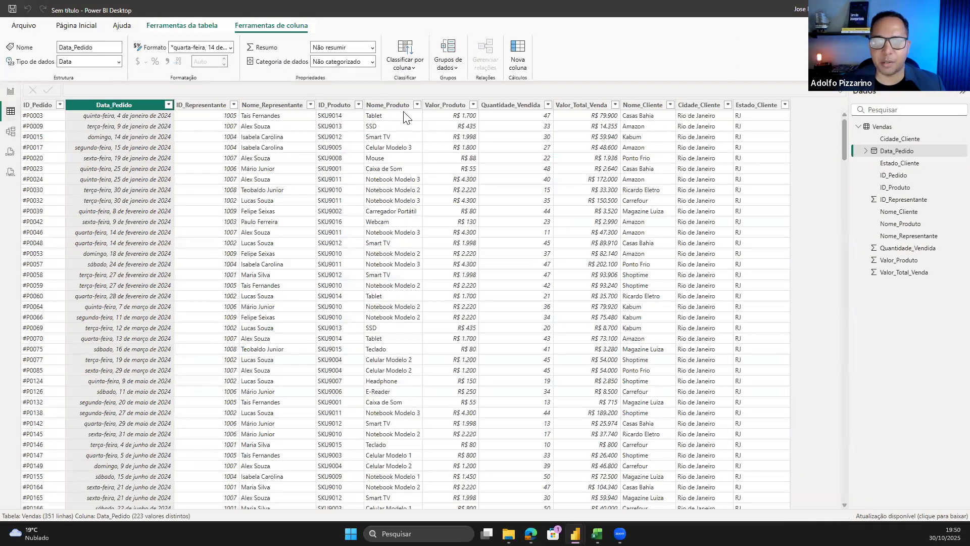
scroll(417, 215, up, 9)
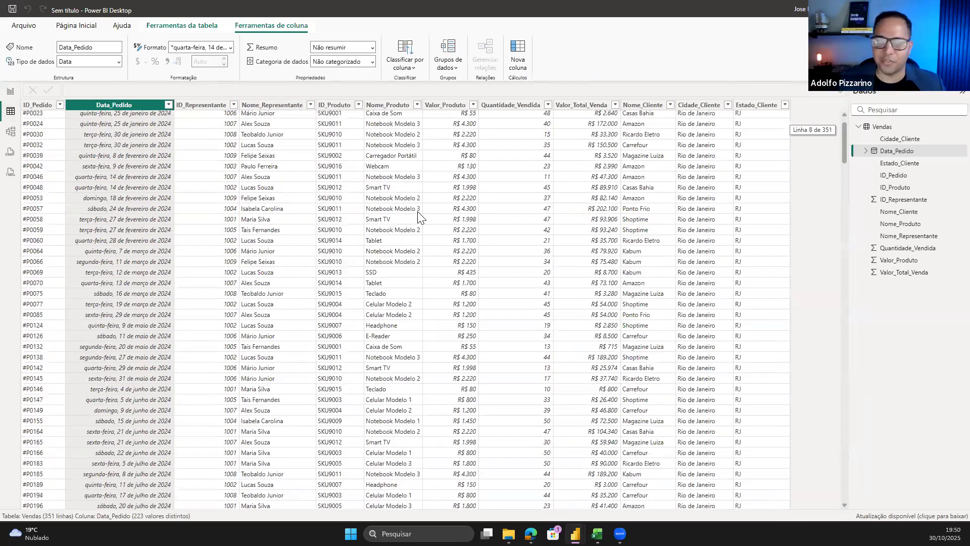
scroll(418, 217, up, 2)
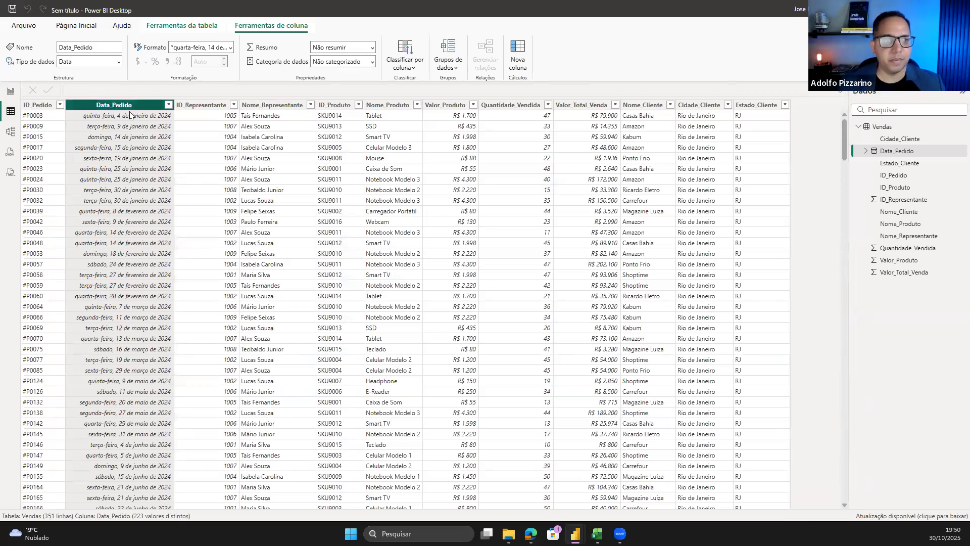
Format the Data_Pedido column as *14/03/2001 (Short Date) and sort the Vendas table by it in ascending order
click(230, 48)
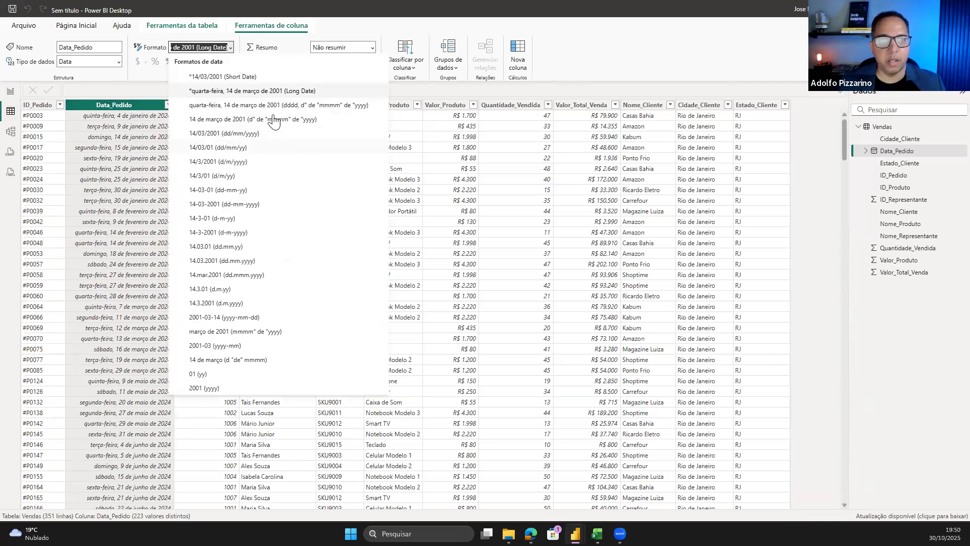
click(238, 79)
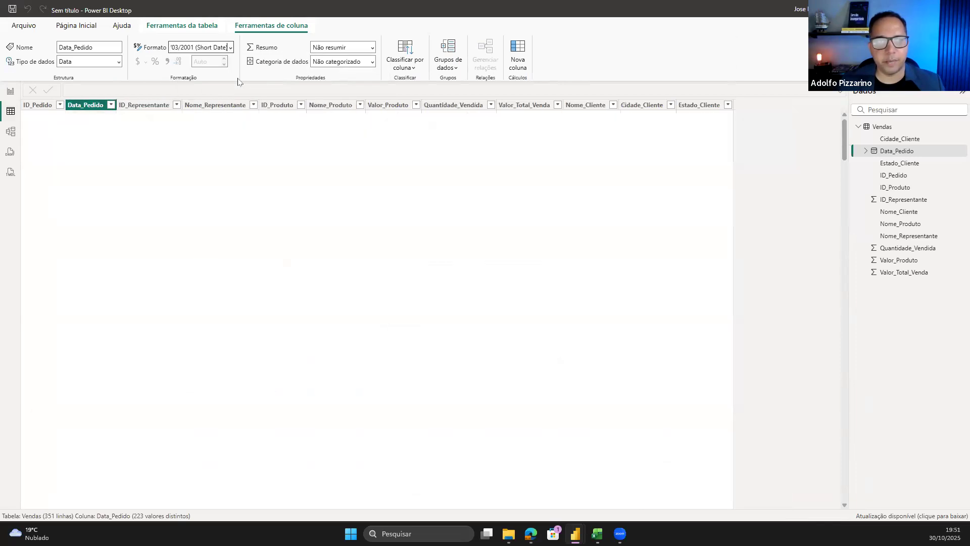
click(111, 105)
click(157, 115)
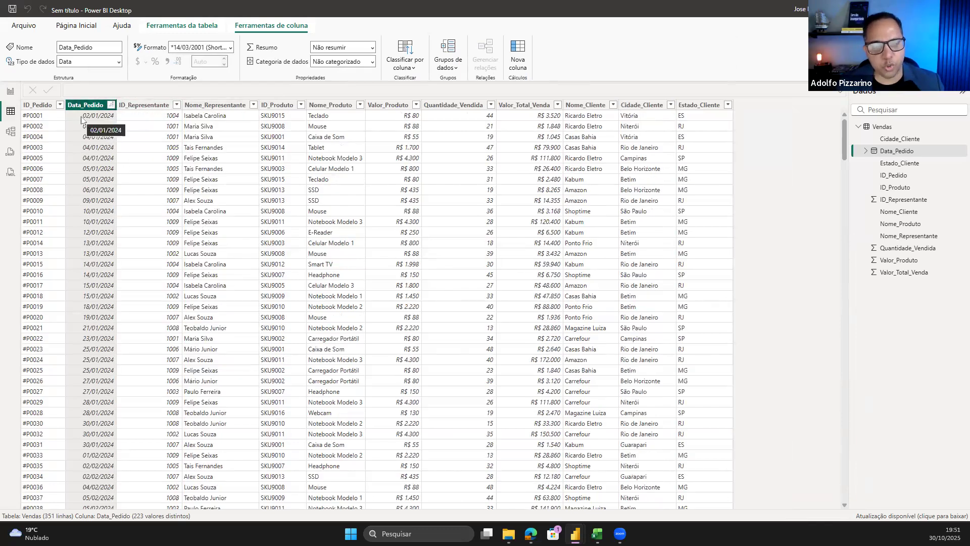
Sort the Vendas table by Data_Pedido in descending order to inspect the latest orders, and return it to ascending order
click(110, 104)
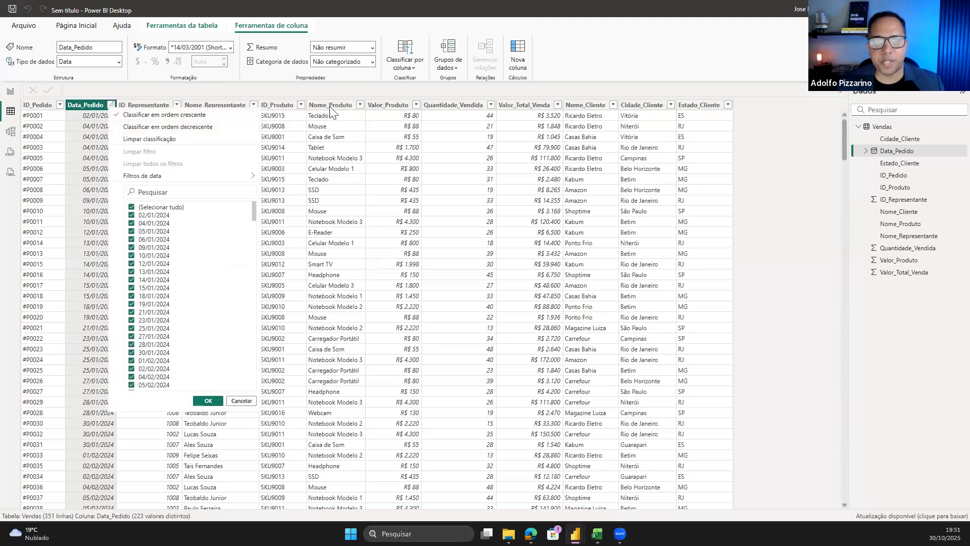
click(214, 128)
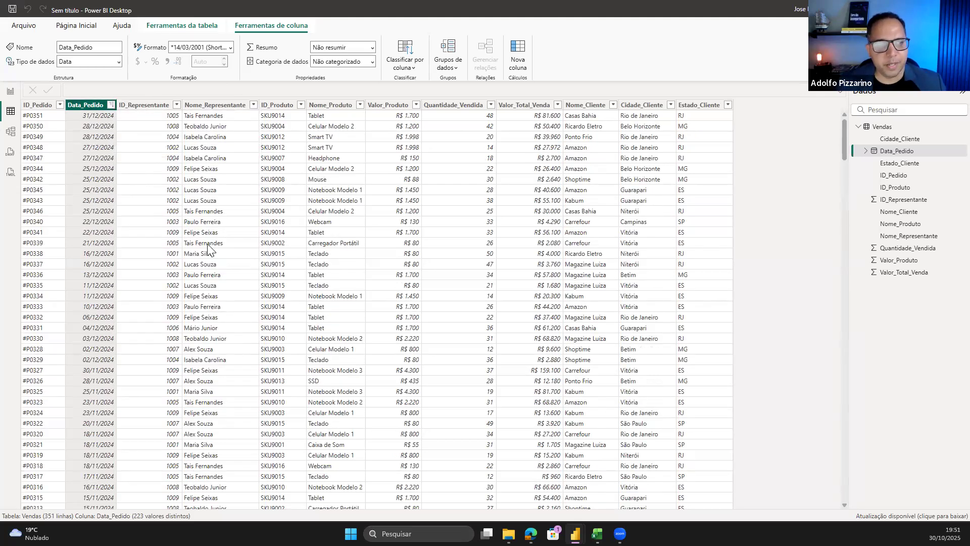
scroll(208, 248, down, 14)
scroll(208, 248, up, 14)
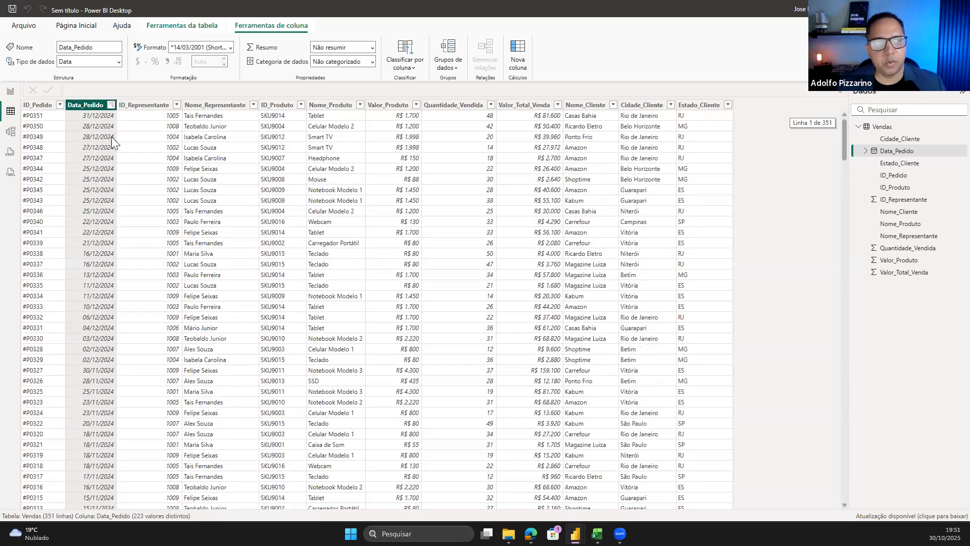
click(111, 105)
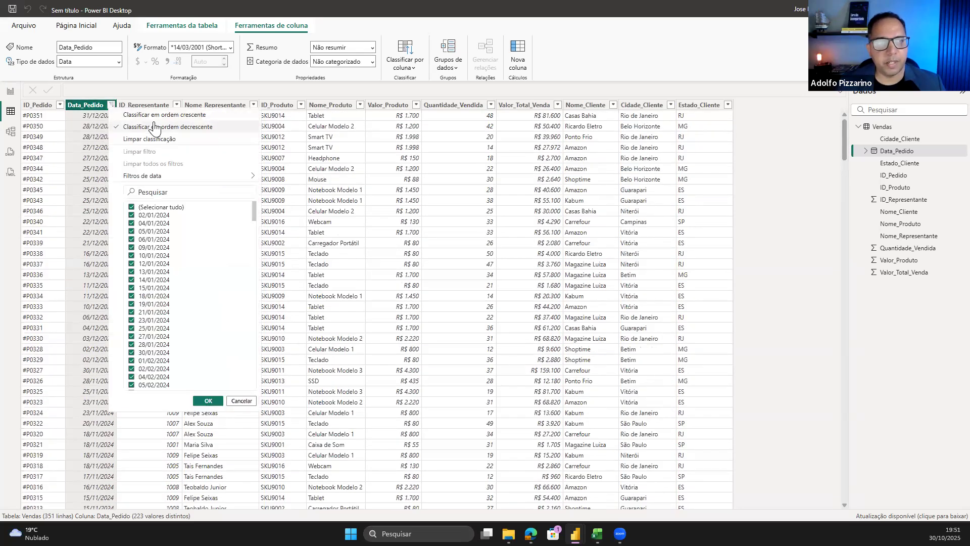
click(154, 117)
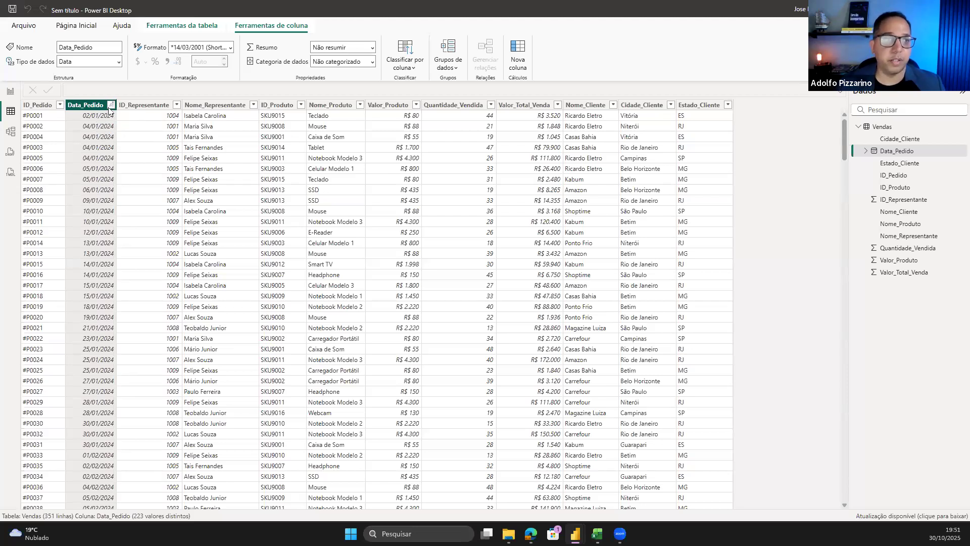
Reverse the Data_Pedido sort to descending once more and restore the ascending order
click(111, 104)
click(174, 128)
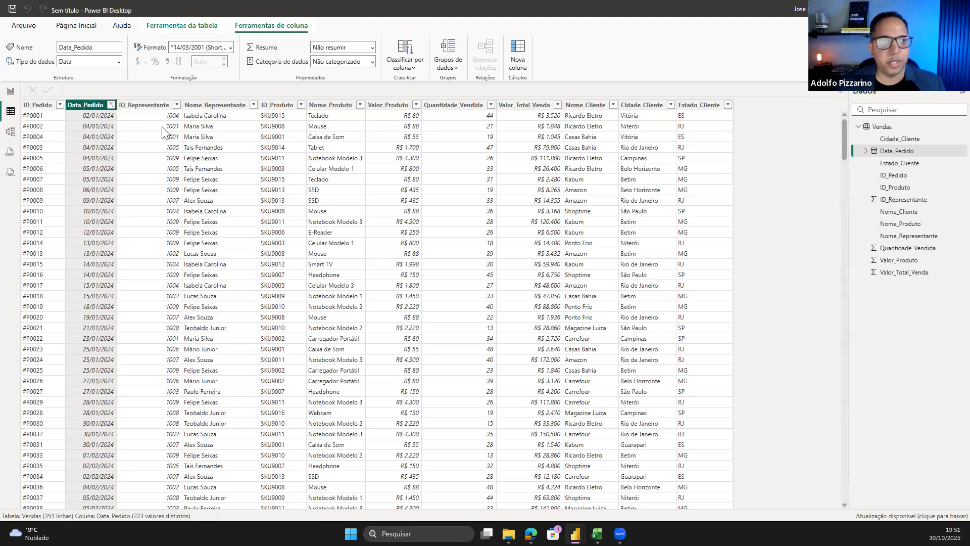
click(110, 105)
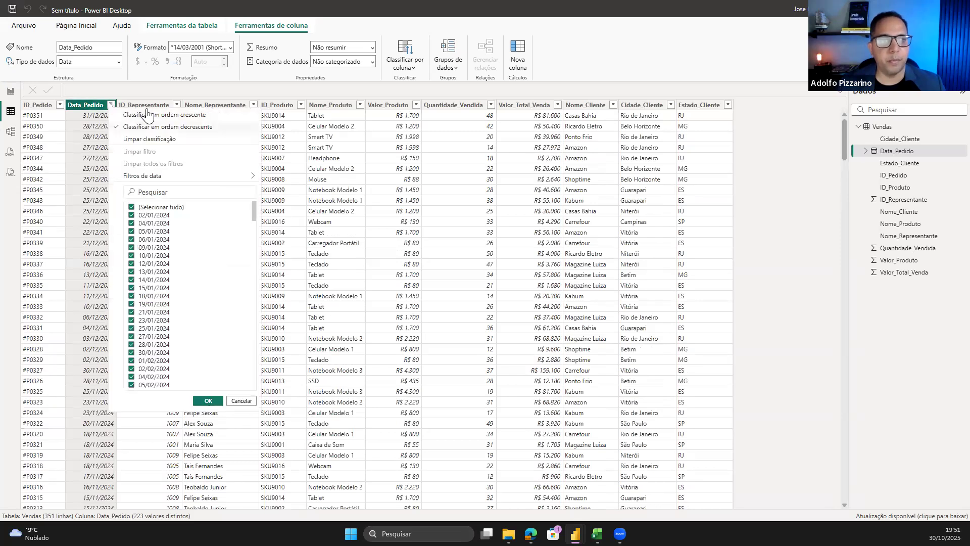
click(146, 116)
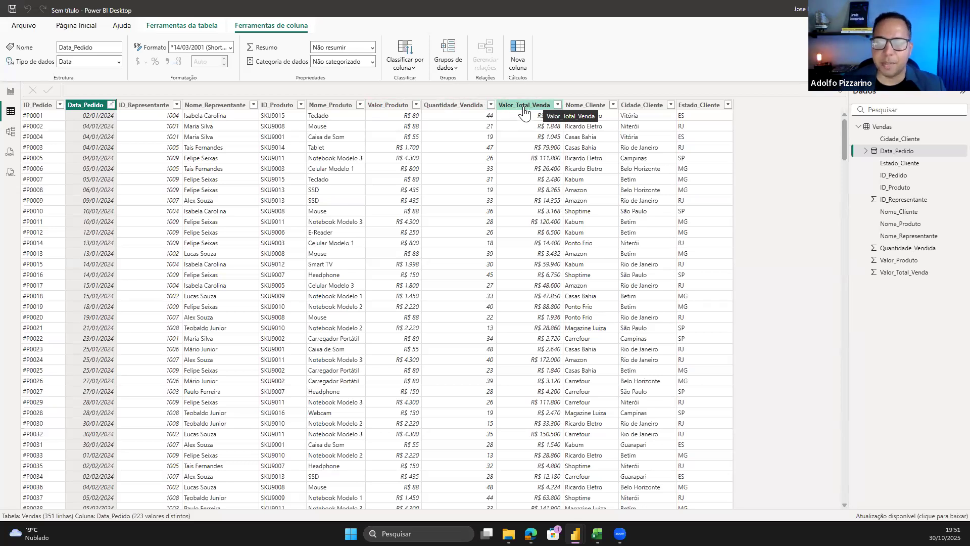
Return to the OVERVIEW report page and replace the page formatting options with the list of Vendas fields
click(22, 102)
click(901, 173)
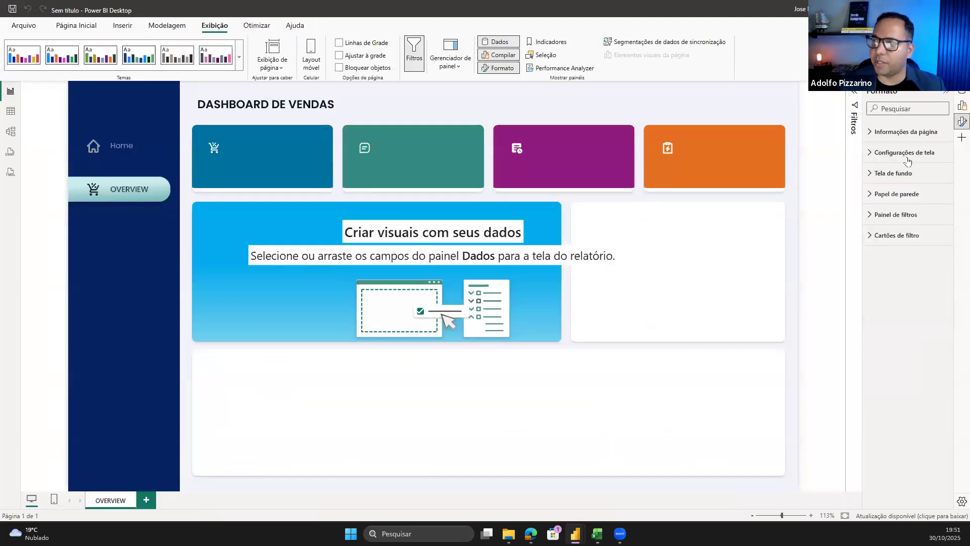
click(961, 92)
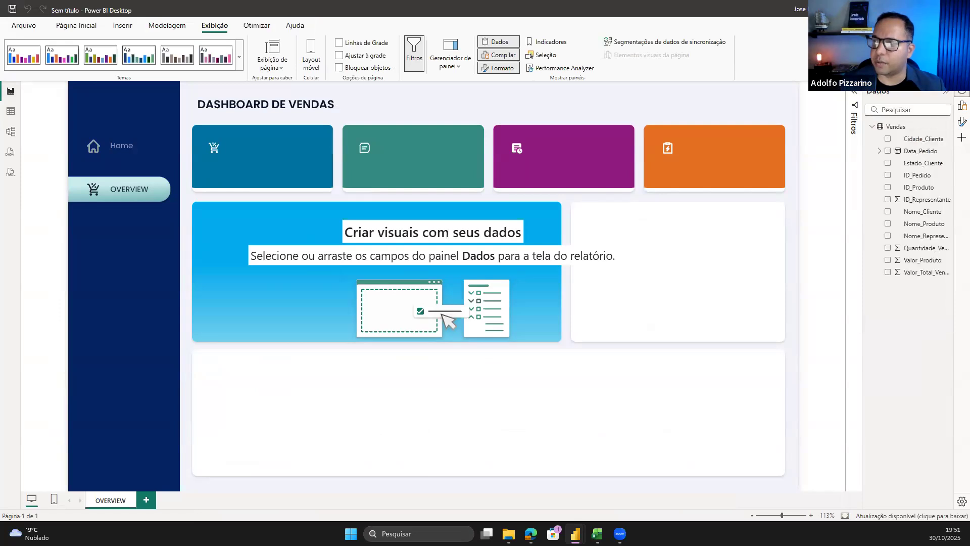
Try out a card made from the Valor_Total_Venda field on the blue gradient area, and delete it
drag(914, 272, 488, 416)
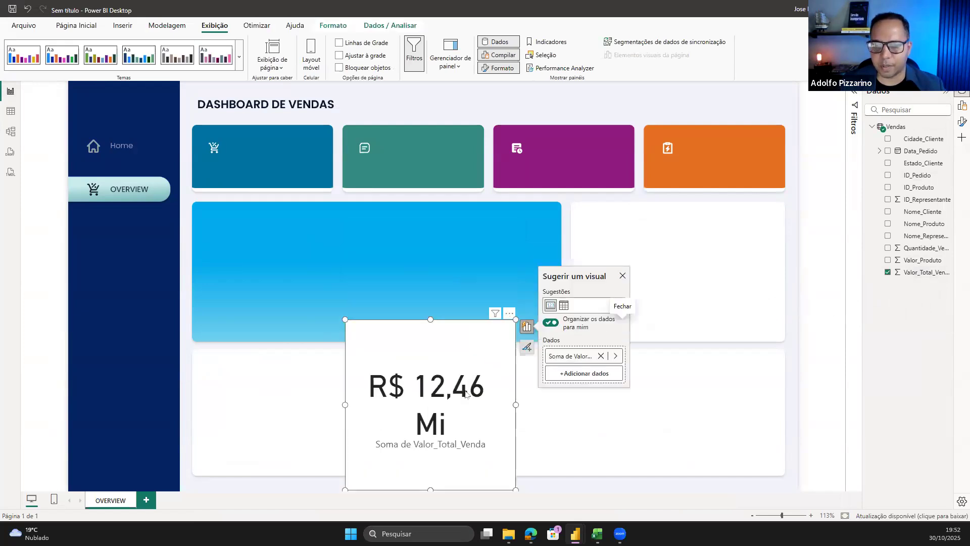
drag(461, 392, 462, 302)
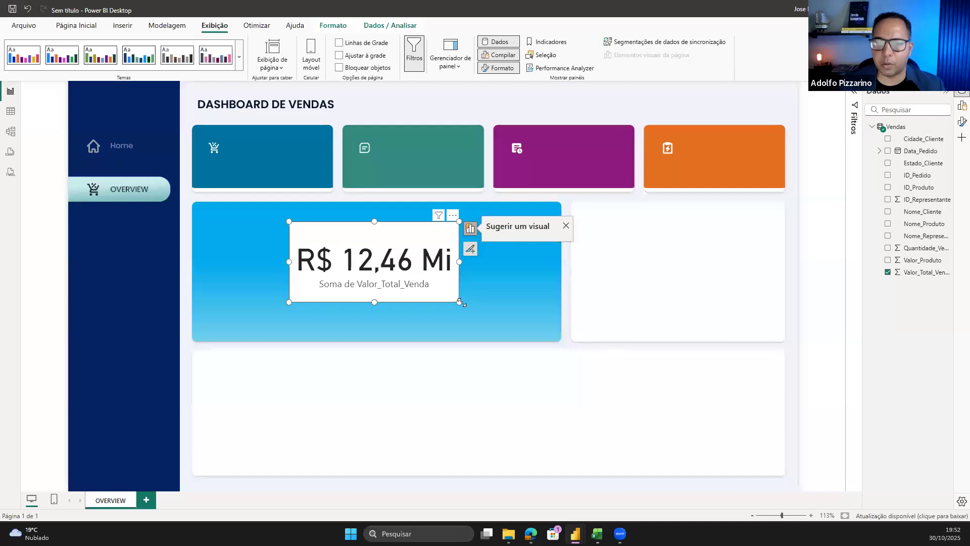
click(62, 29)
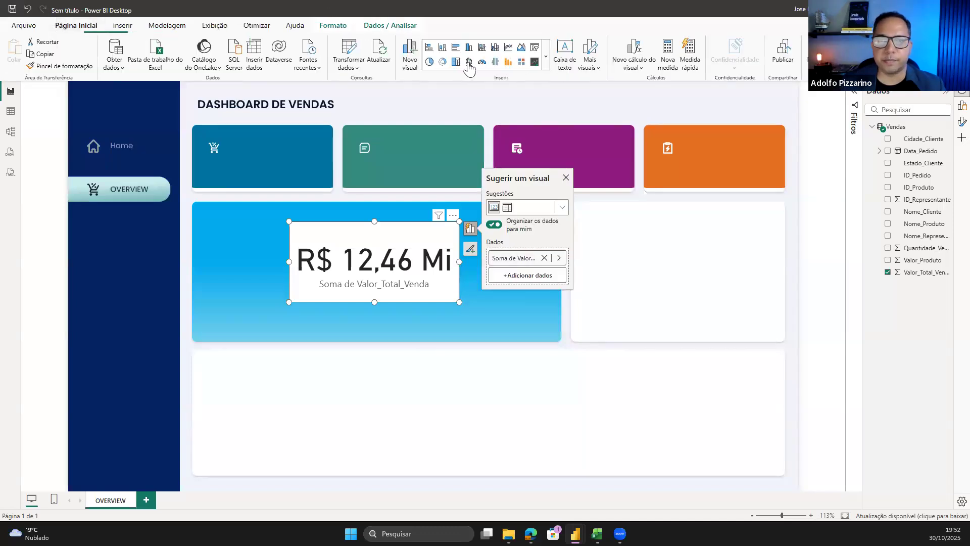
click(547, 62)
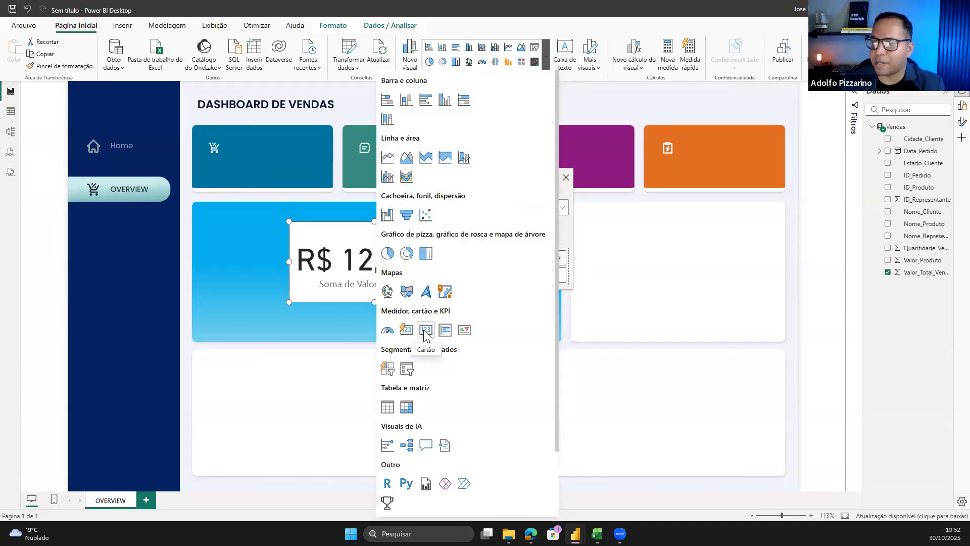
click(690, 300)
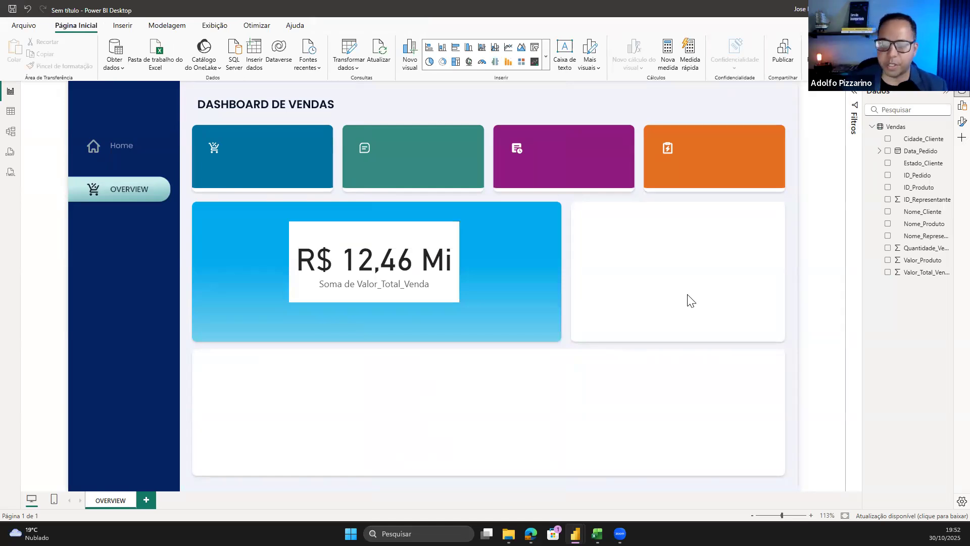
click(426, 283)
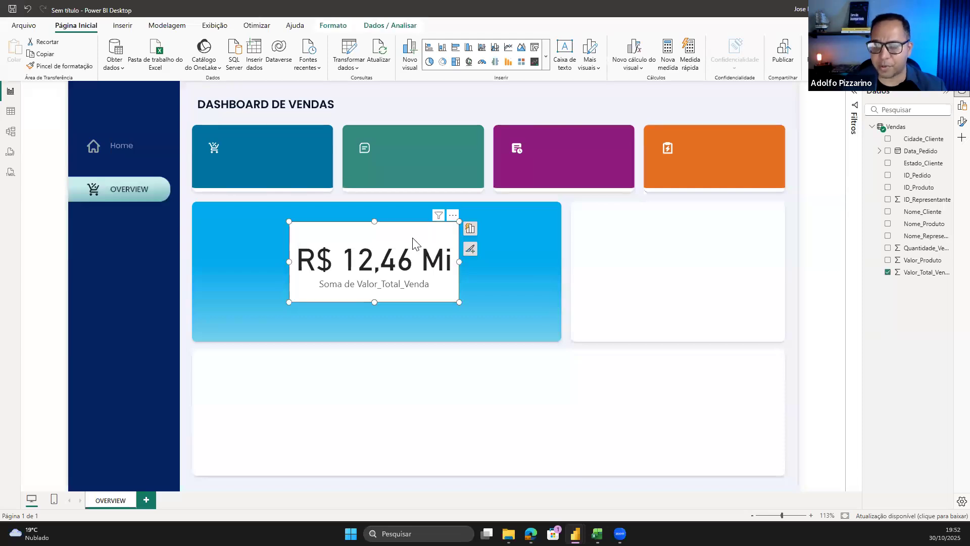
key(Delete)
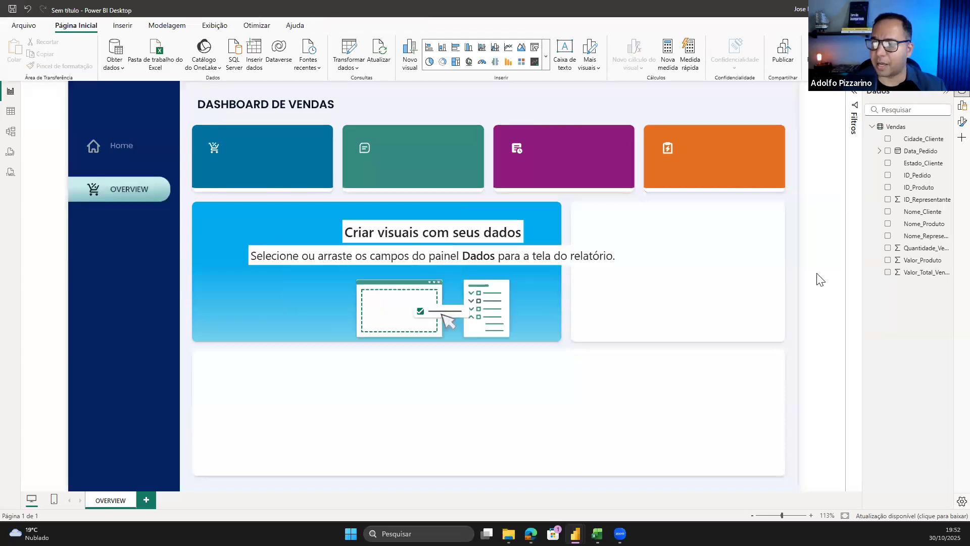
Insert an empty Cartão visual from the full visual gallery onto the OVERVIEW page
click(546, 56)
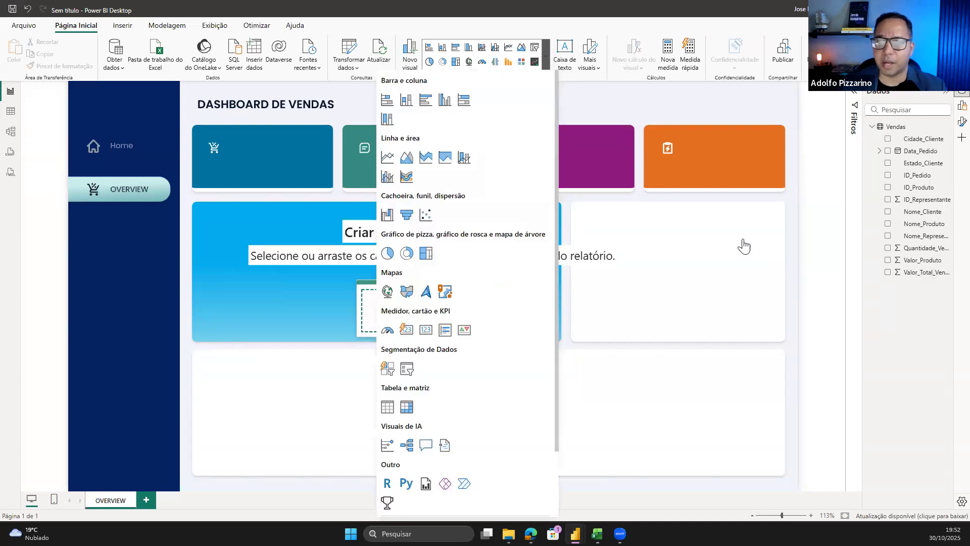
click(443, 57)
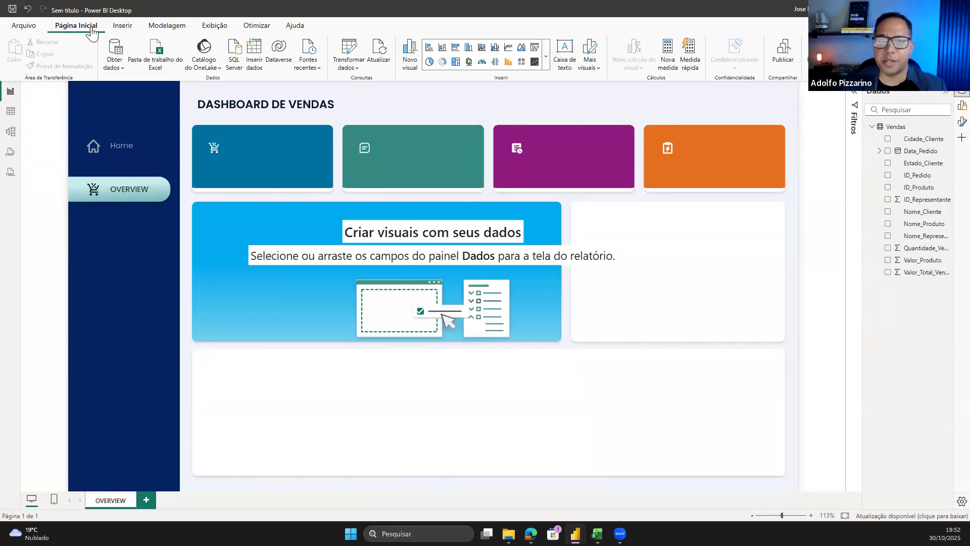
click(546, 57)
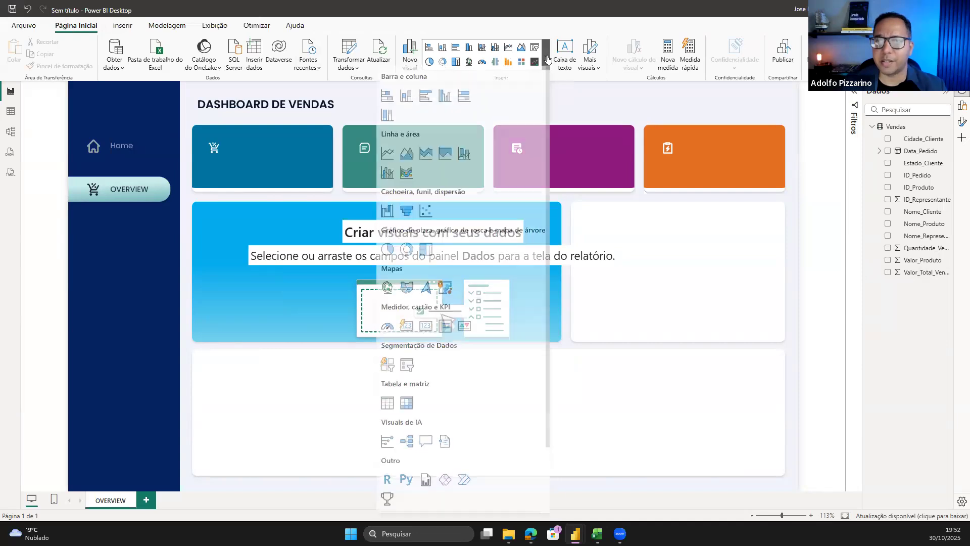
scroll(428, 358, down, 2)
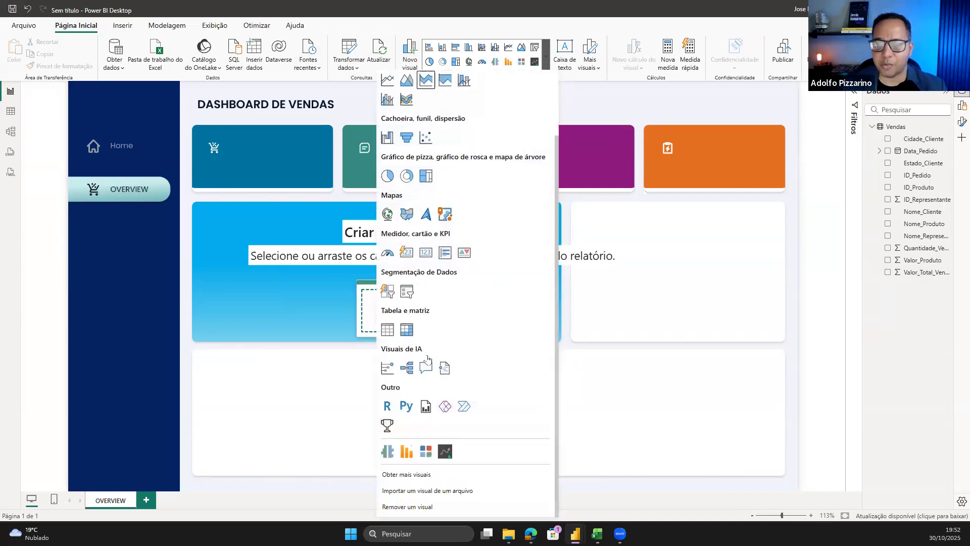
scroll(450, 300, up, 3)
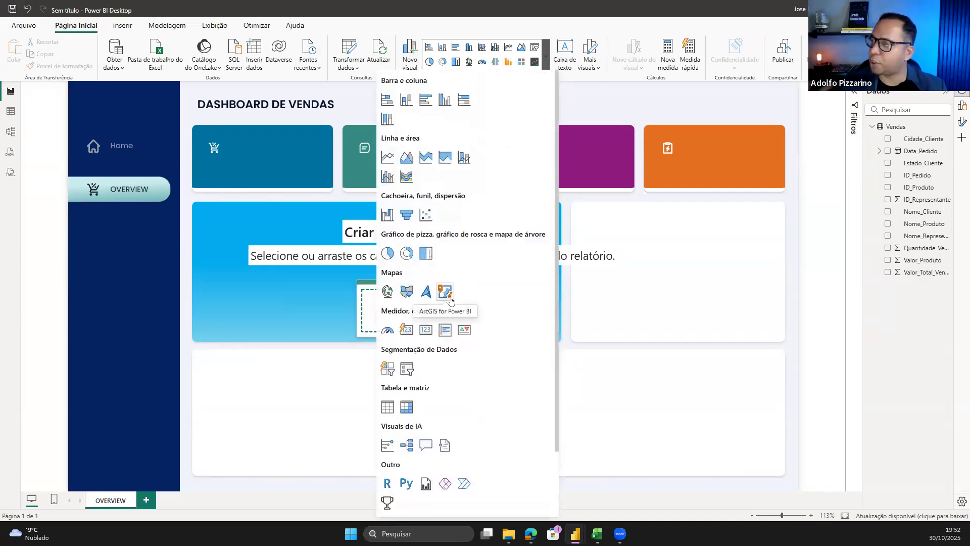
click(423, 329)
Move the empty card so it straddles the lower edge of the blue gradient area, and resize it to a wide rectangle
drag(156, 151, 315, 277)
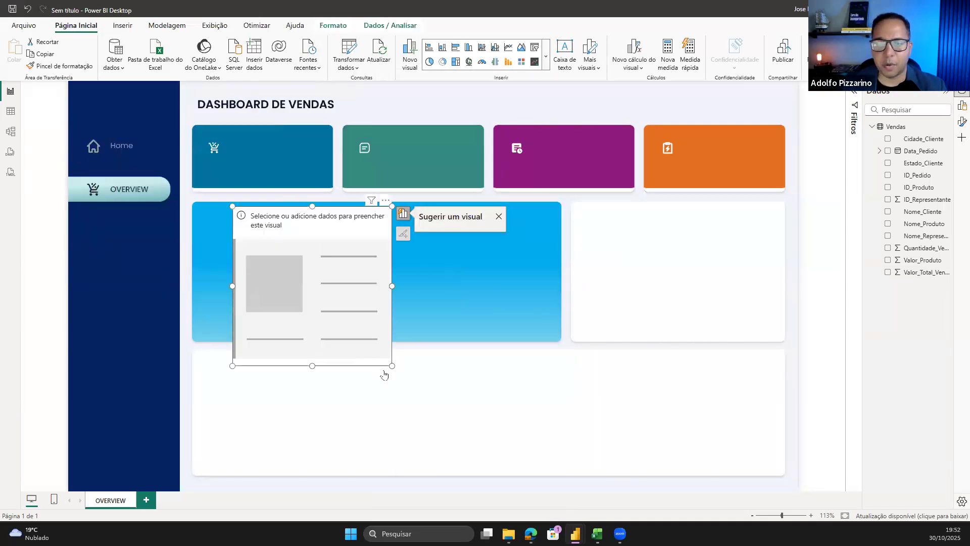
drag(441, 326, 441, 325)
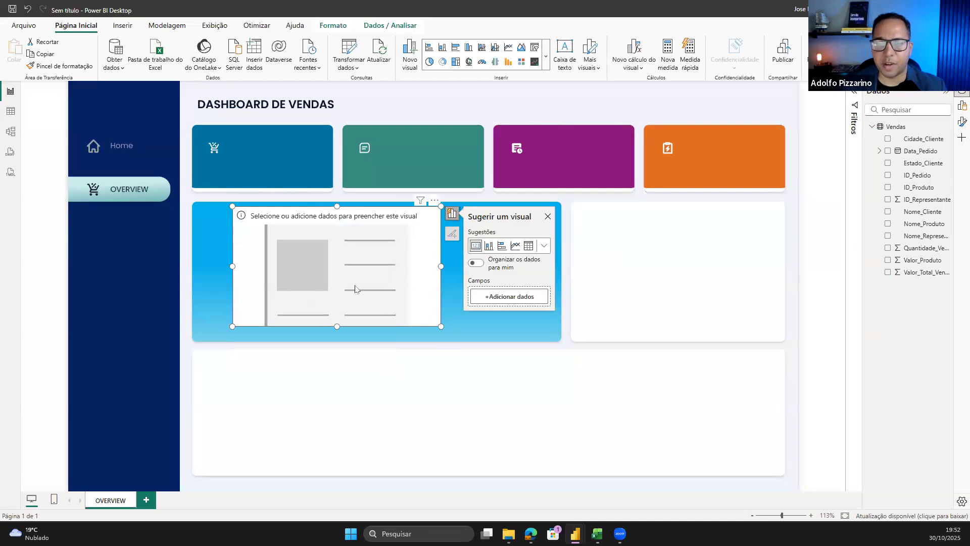
drag(385, 271, 427, 328)
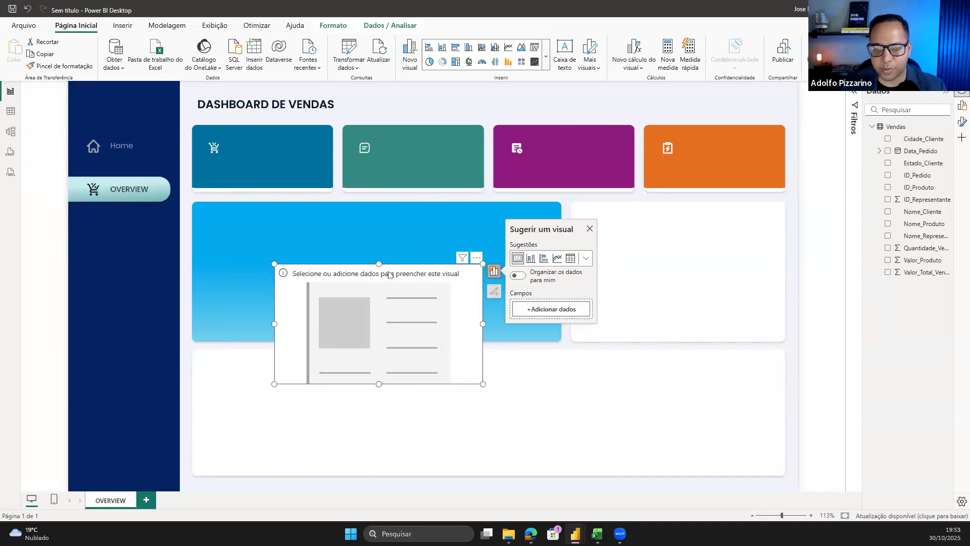
drag(381, 226, 379, 268)
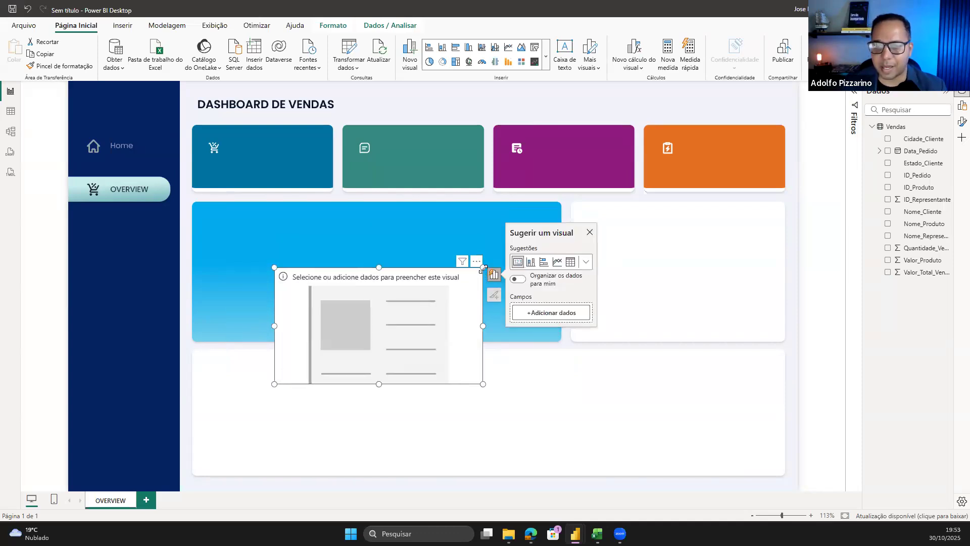
mouse_move(483, 267)
mouse_down()
mouse_move(520, 217)
mouse_move(482, 257)
mouse_up()
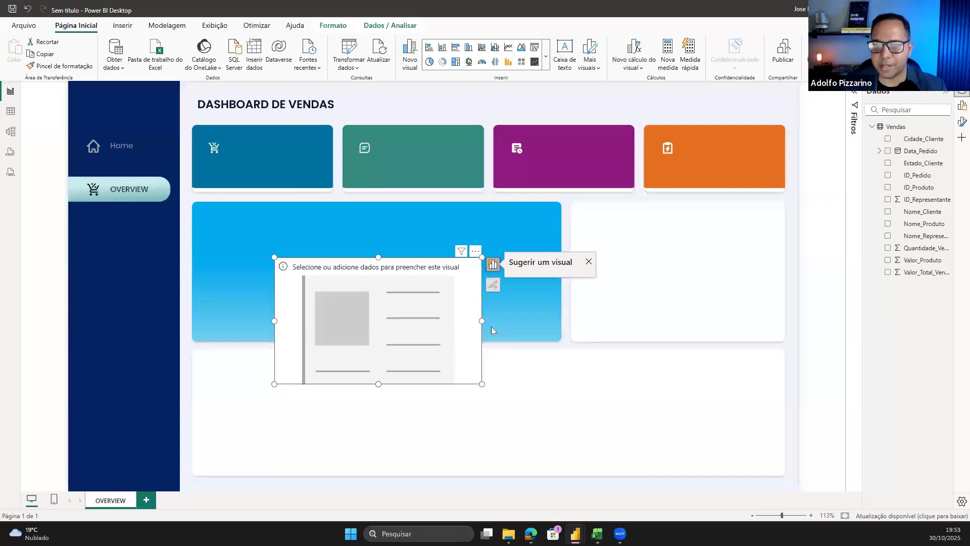
Enlarge the empty card, try it out with the Valor_Total_Venda field, and delete it
drag(483, 323, 528, 328)
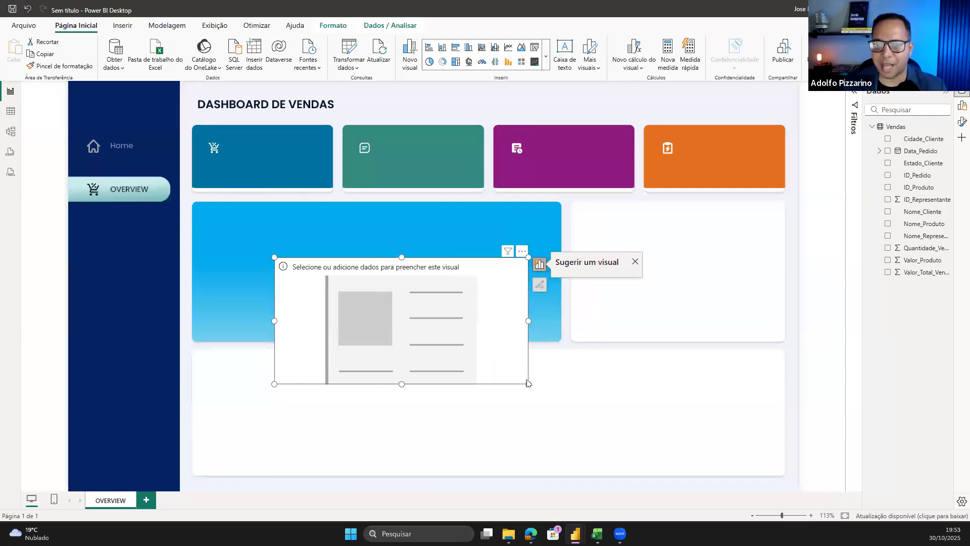
drag(526, 384, 515, 409)
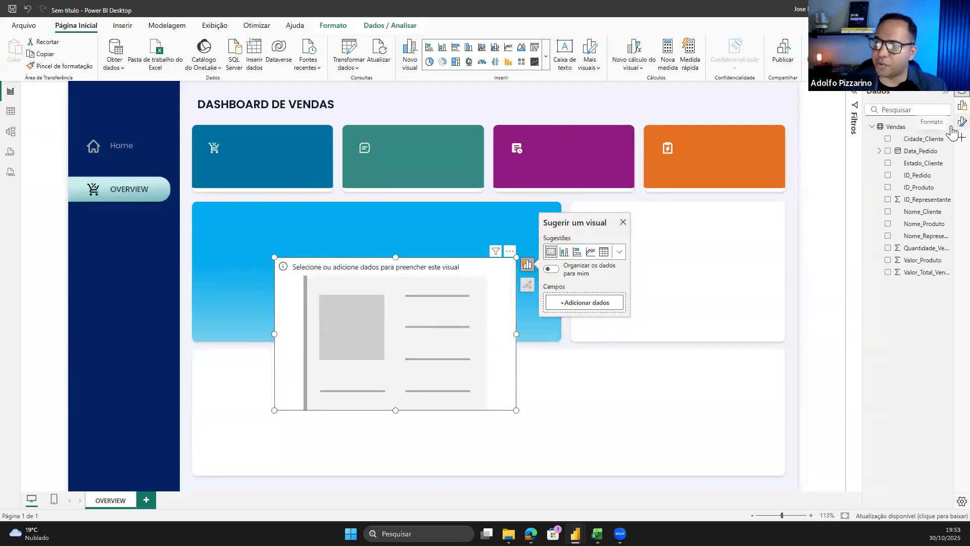
click(961, 121)
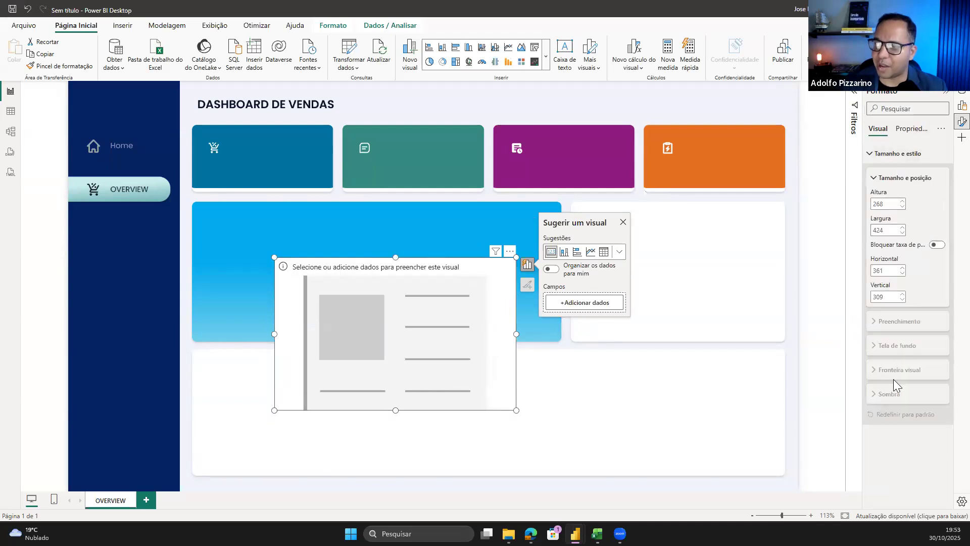
click(887, 156)
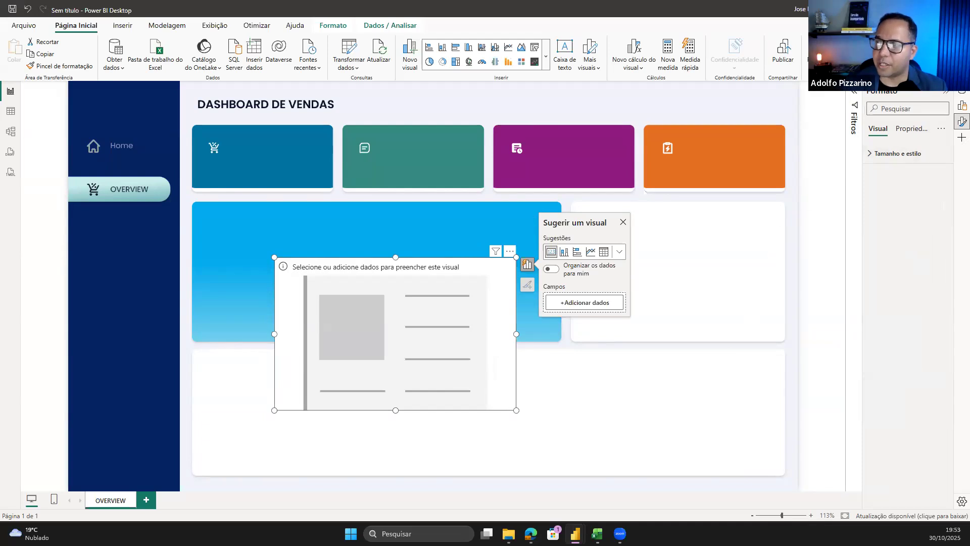
click(961, 90)
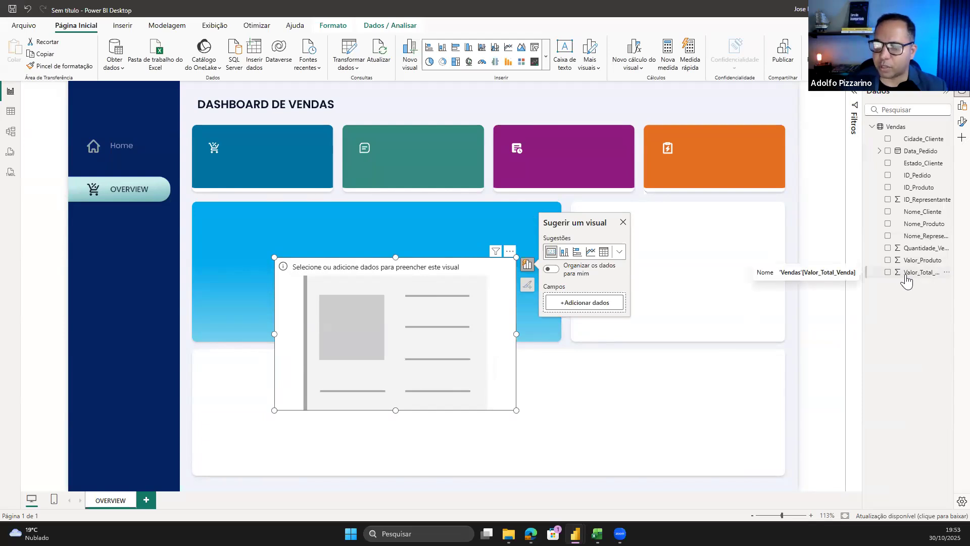
drag(906, 281, 395, 380)
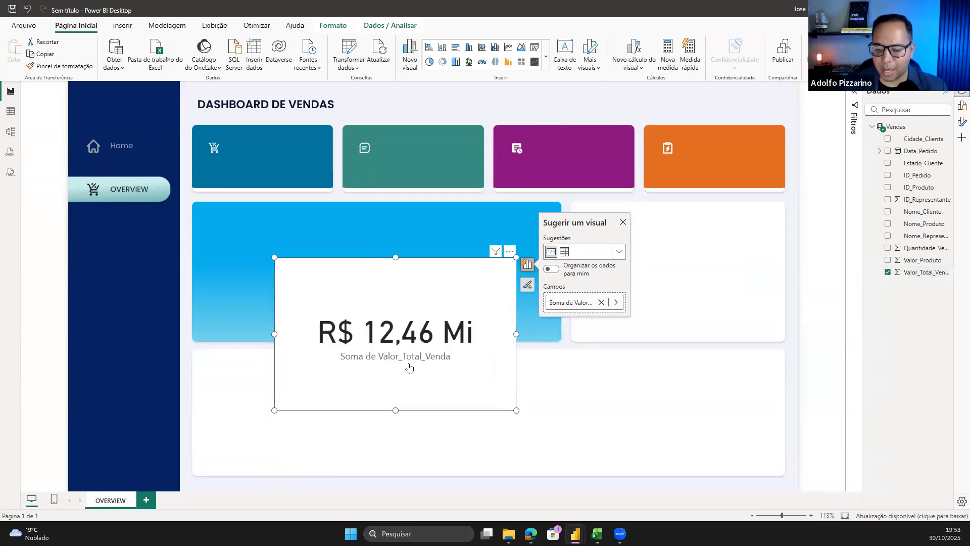
key(Delete)
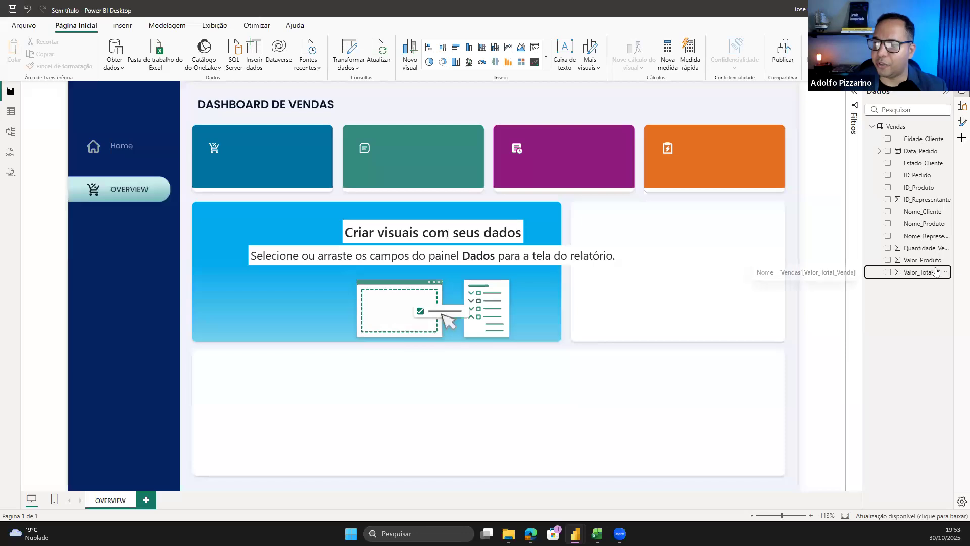
Create a card from the Valor_Total_Venda field and widen it over the upper part of the blue gradient area
click(887, 273)
drag(201, 179, 325, 219)
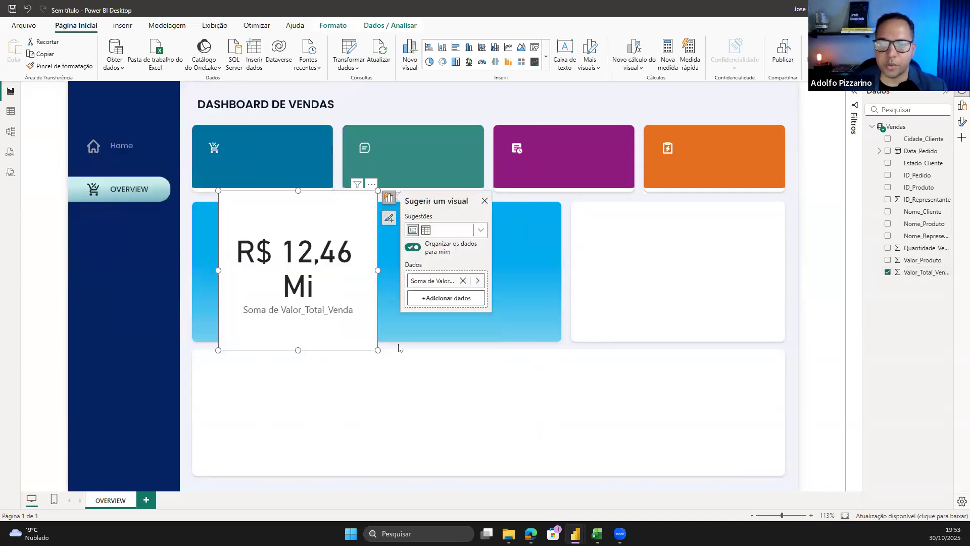
drag(488, 325, 486, 324)
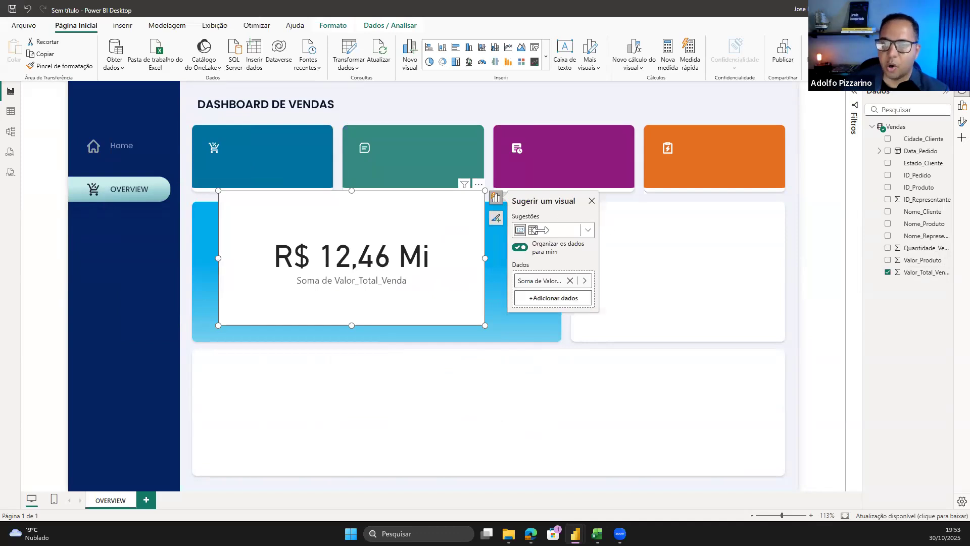
click(496, 200)
click(497, 201)
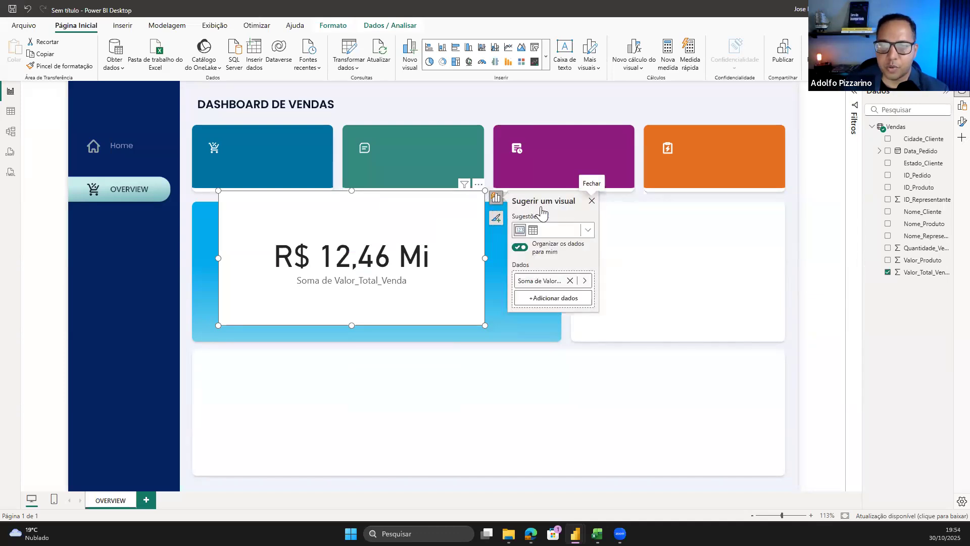
click(587, 233)
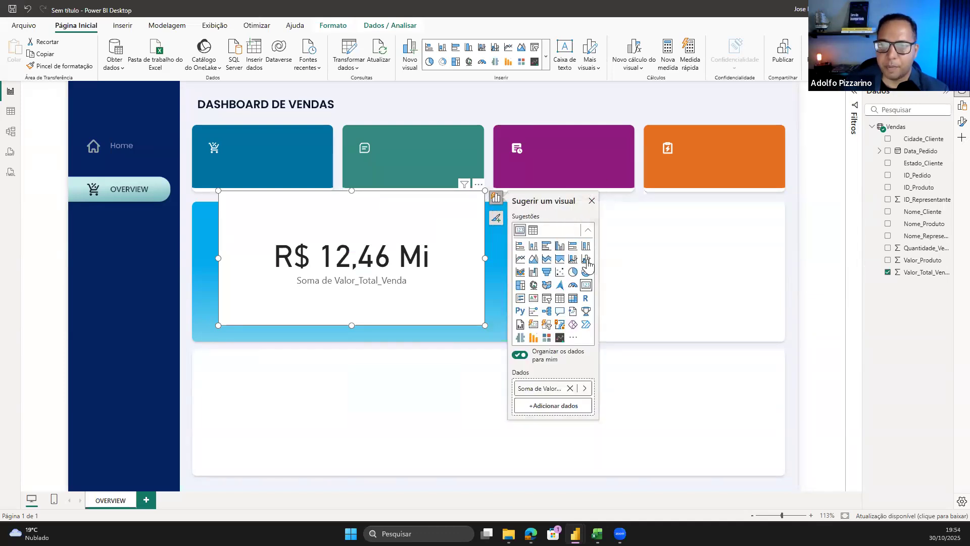
click(587, 230)
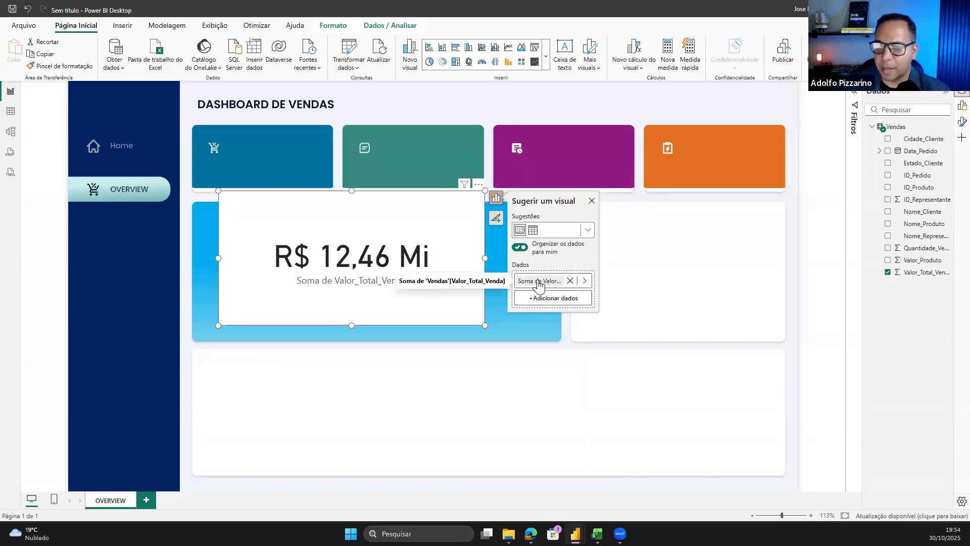
Try the Média summary for the card's Valor_Total_Venda field, and set the summary back to Soma
click(585, 281)
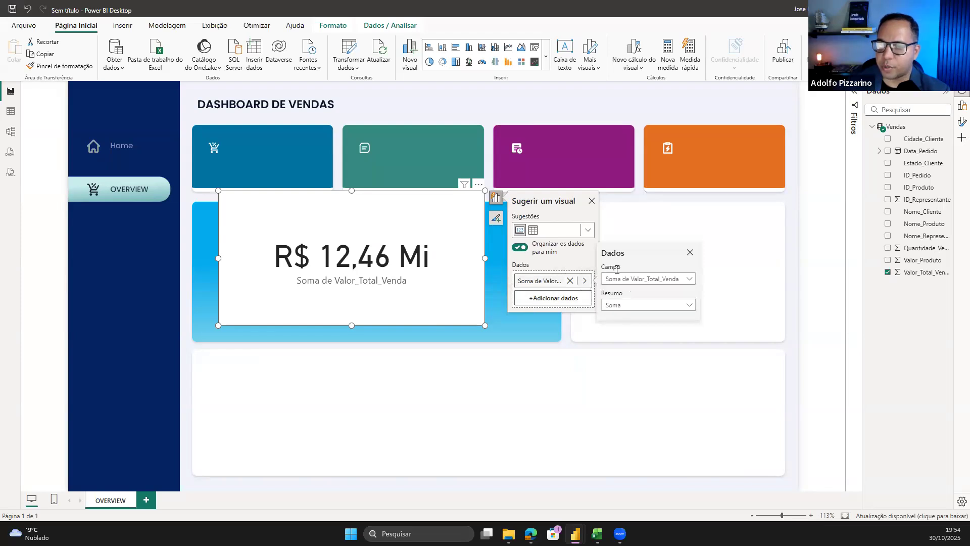
click(644, 281)
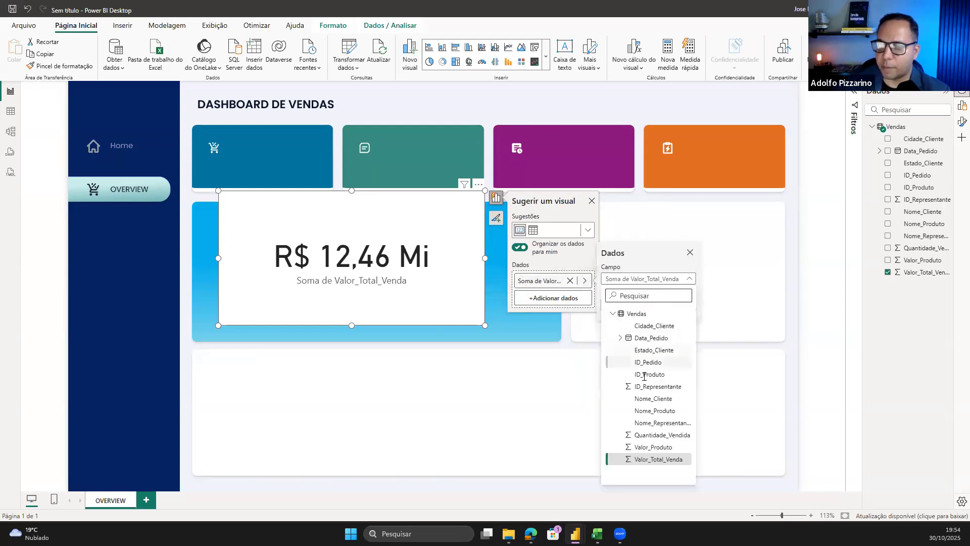
click(642, 258)
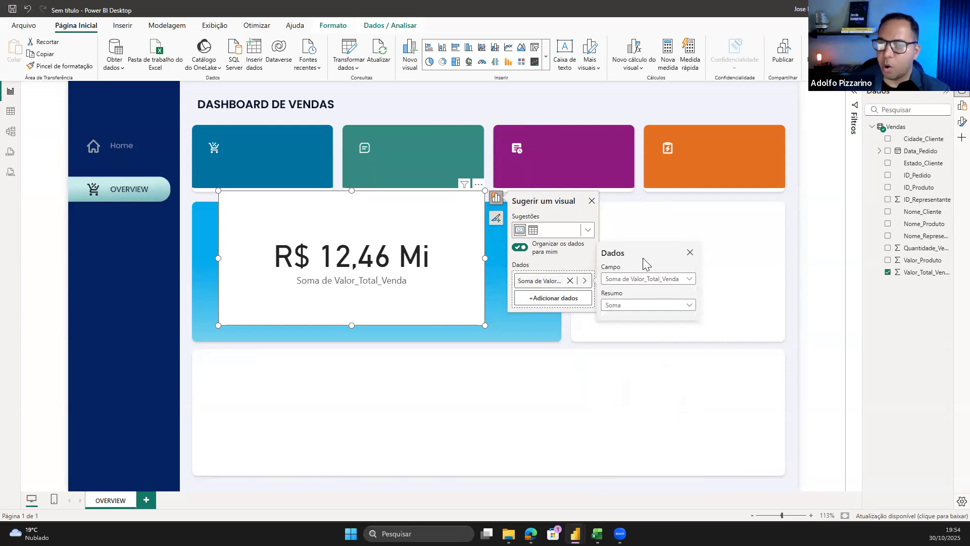
click(639, 305)
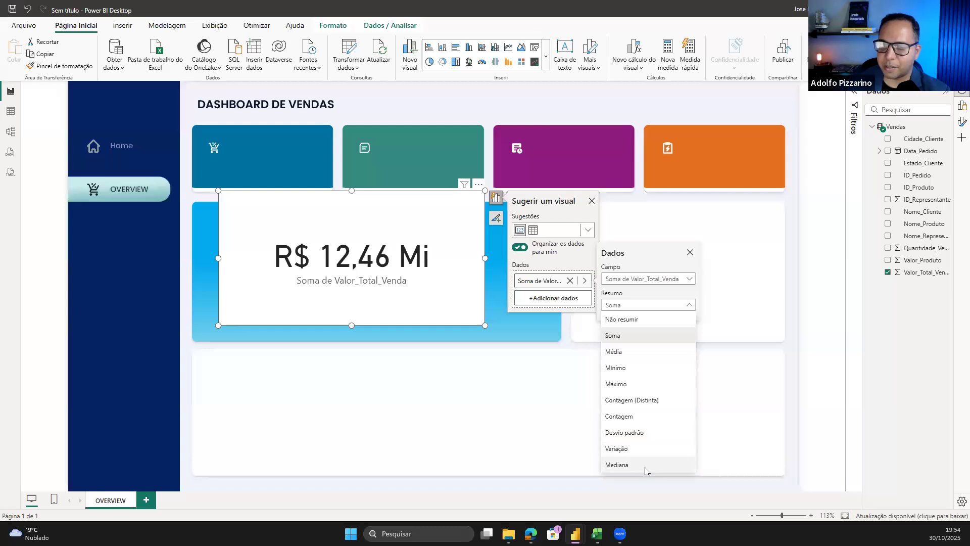
click(638, 358)
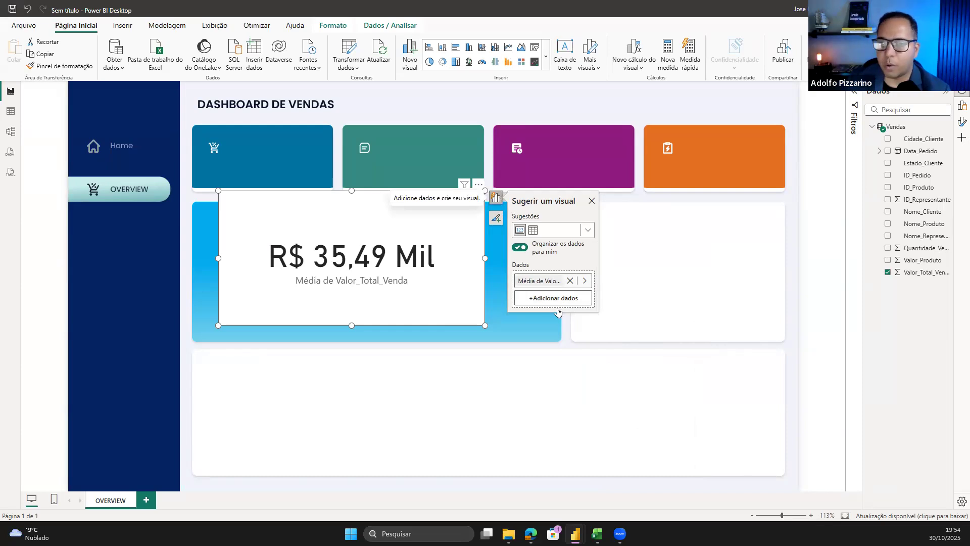
click(586, 280)
click(676, 305)
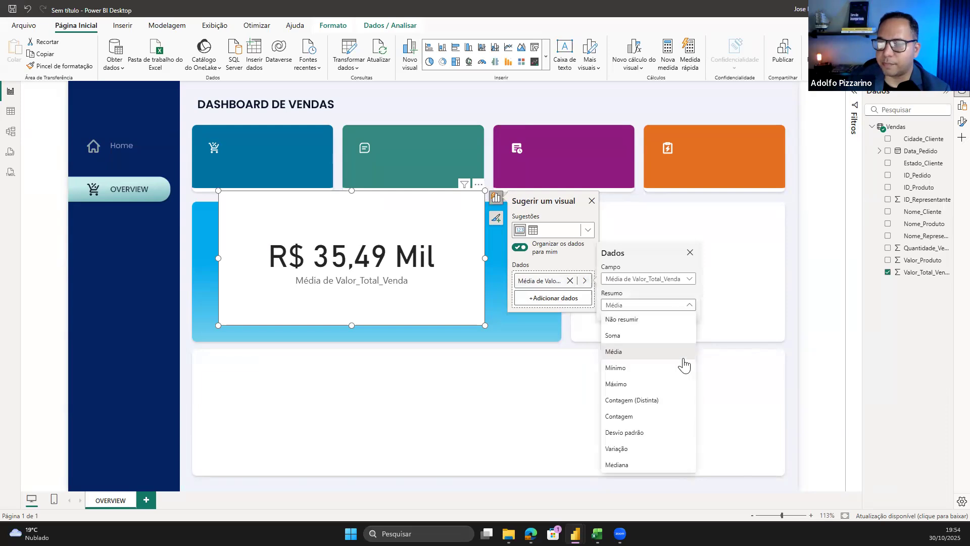
click(643, 336)
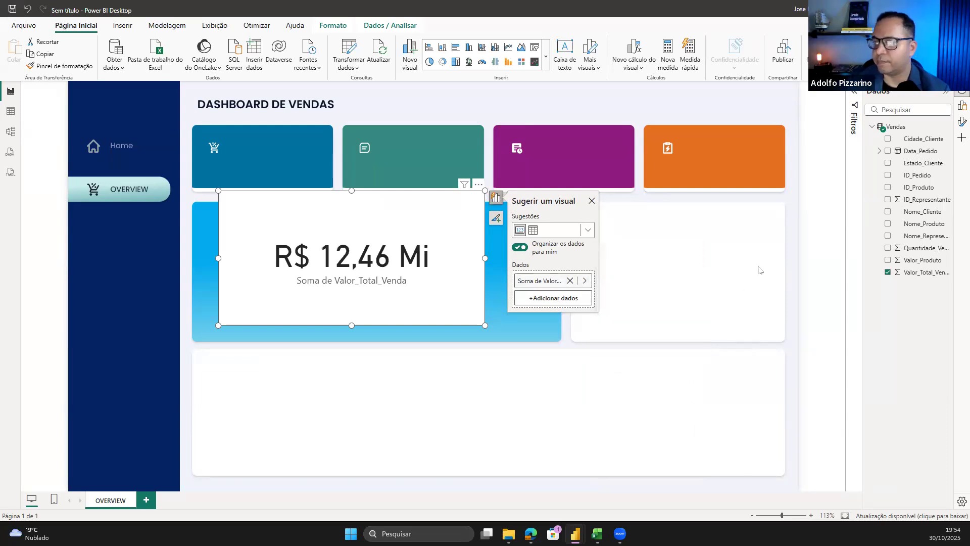
click(758, 270)
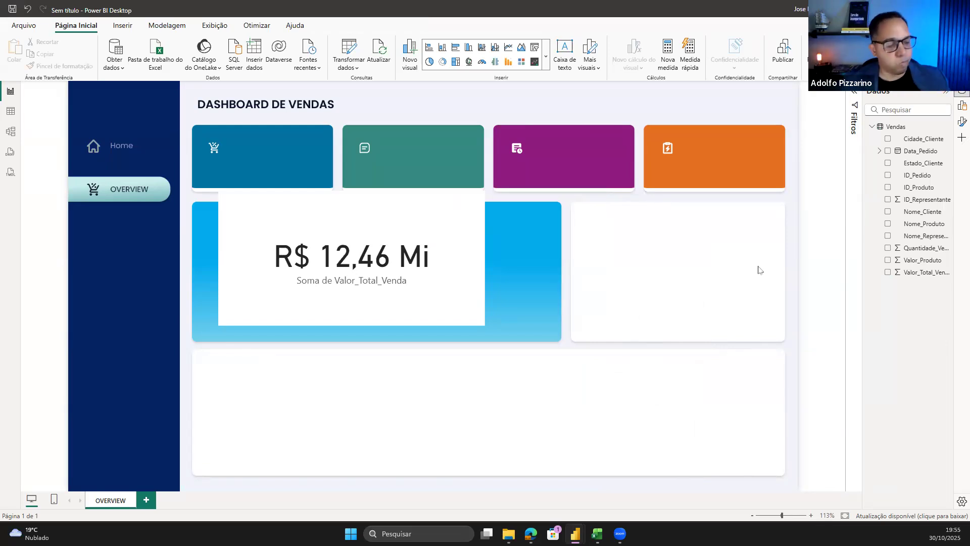
Examine the Valor_Total_Venda column in the table view, and return to the report page
drag(466, 323, 531, 337)
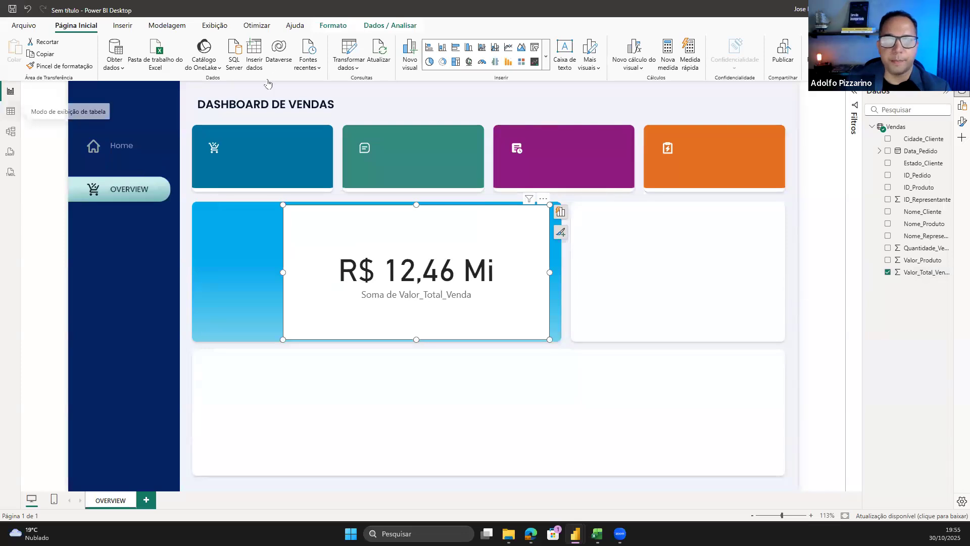
click(10, 110)
click(517, 97)
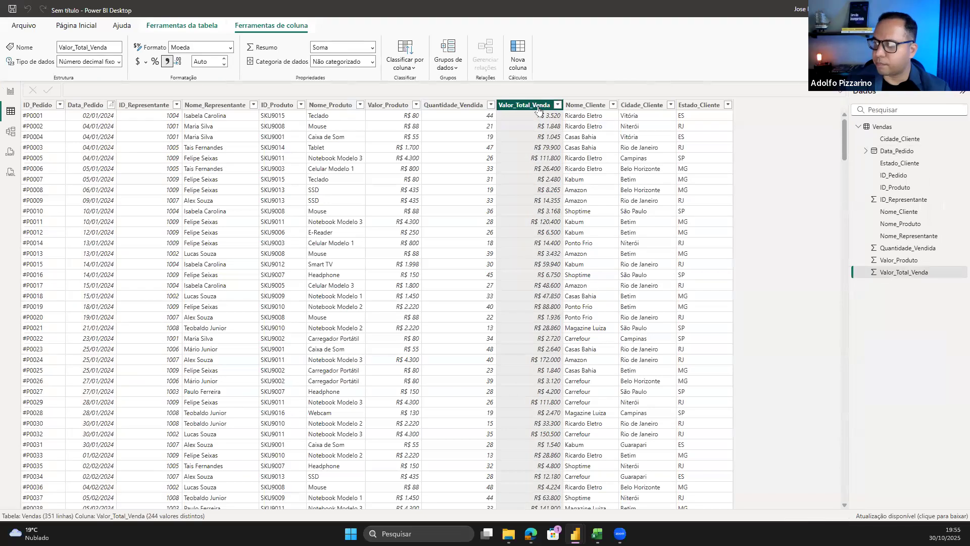
click(10, 91)
Move the card so it overlaps the lower-left part of the blue gradient area, and deselect it
drag(448, 295, 452, 304)
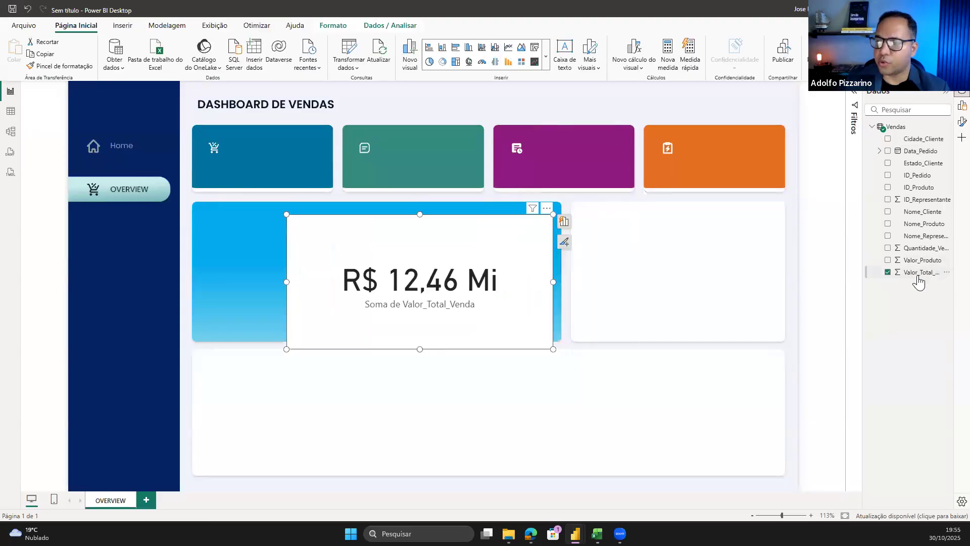
mouse_move(445, 300)
mouse_down()
mouse_move(457, 301)
mouse_move(448, 301)
mouse_up()
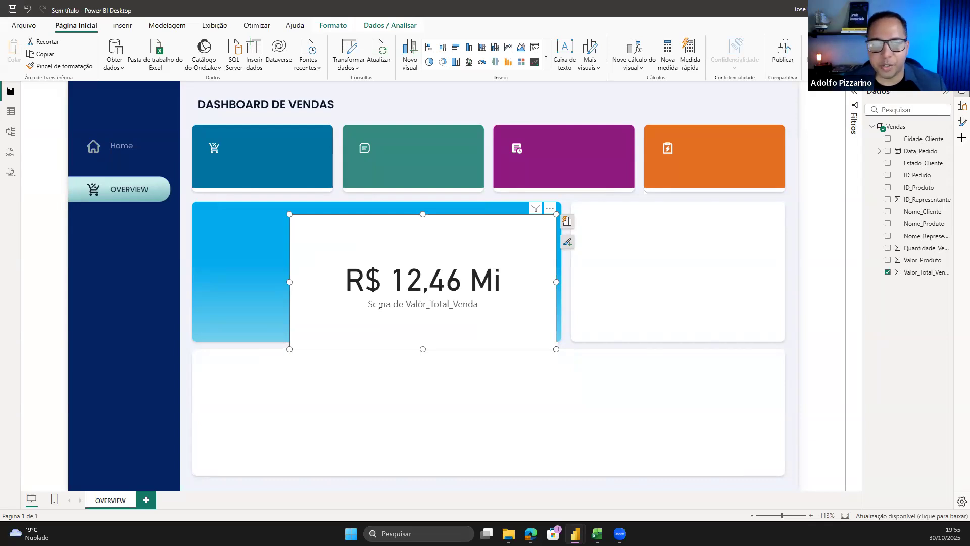
drag(417, 297, 327, 312)
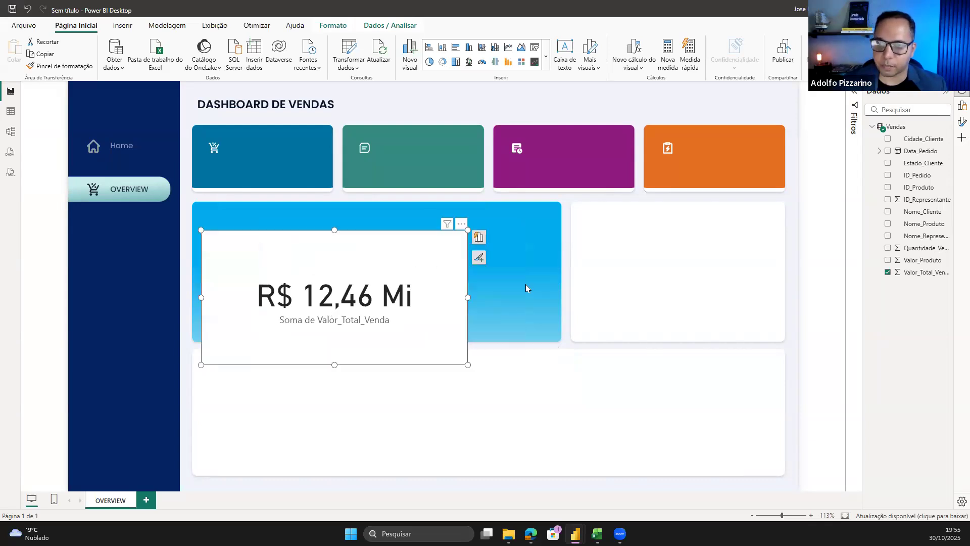
click(810, 298)
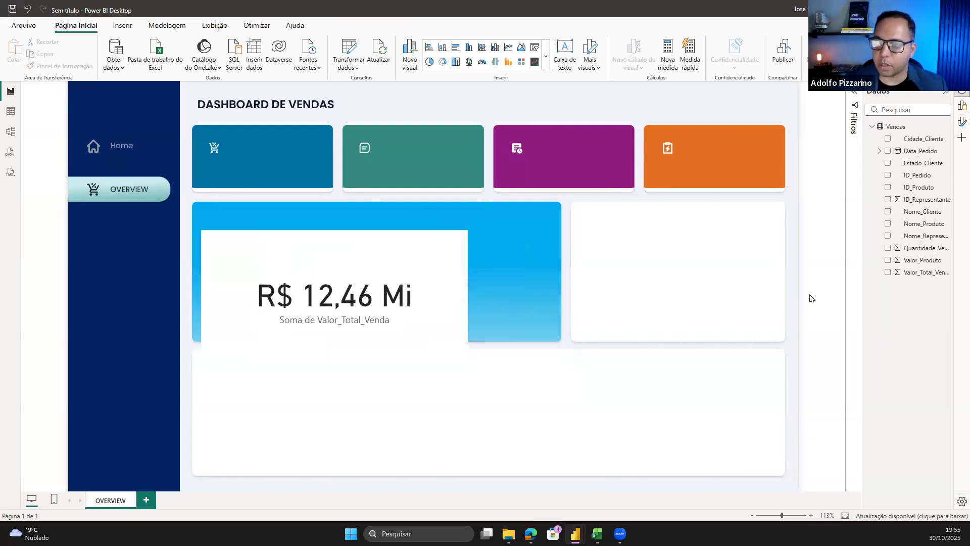
Add a new measure to the Vendas table in the table view
click(895, 129)
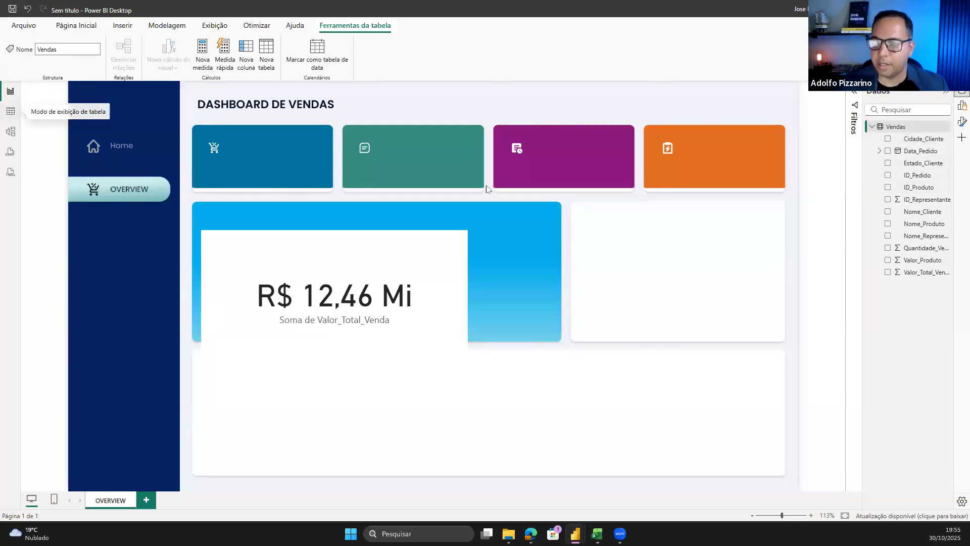
click(10, 111)
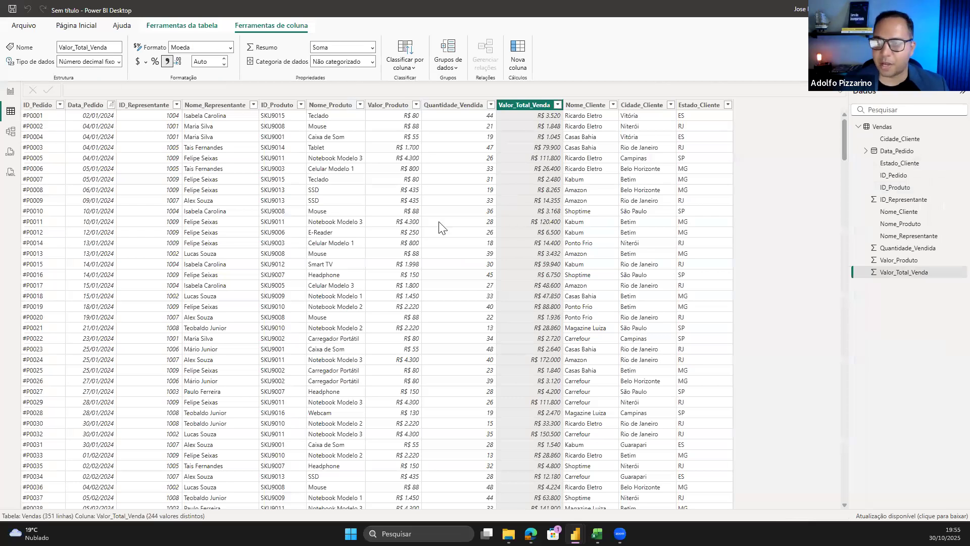
click(851, 128)
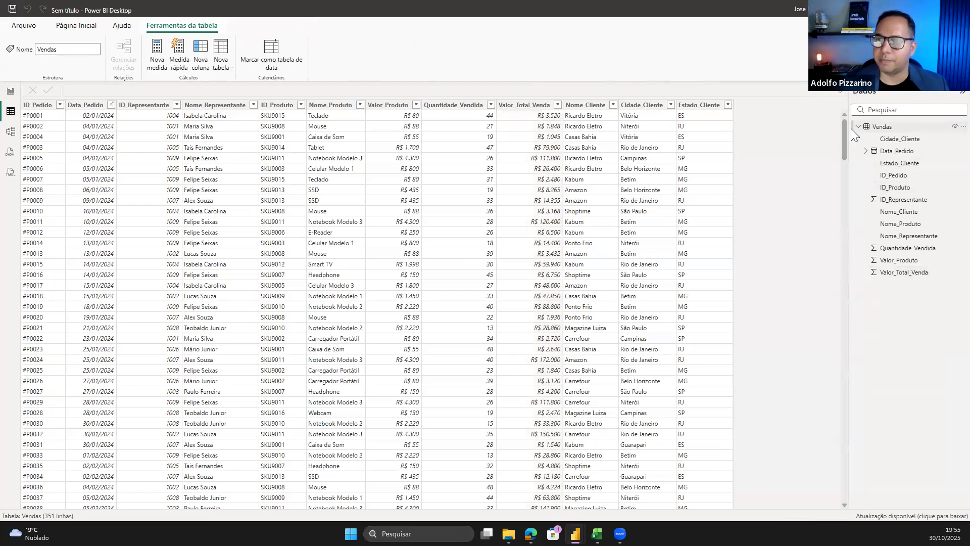
right_click(850, 129)
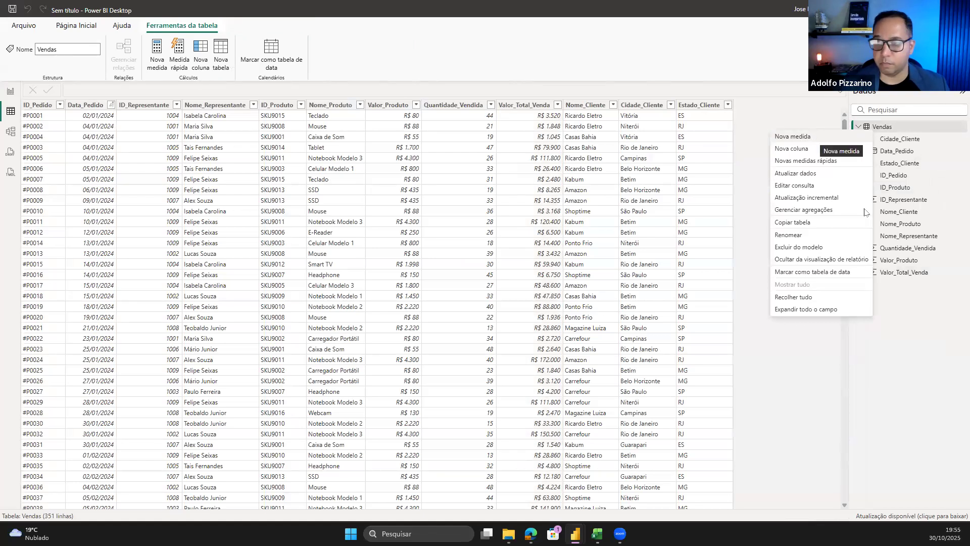
click(920, 363)
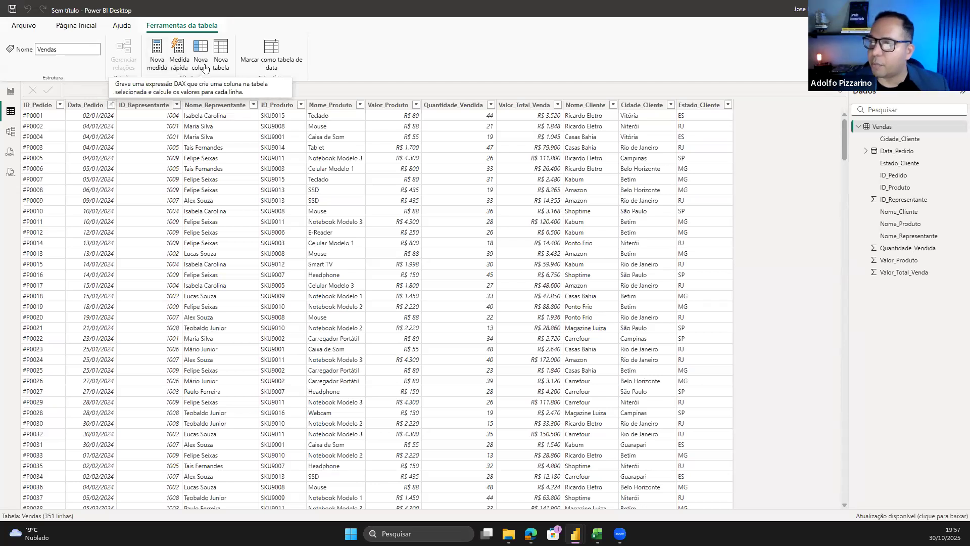
right_click(878, 126)
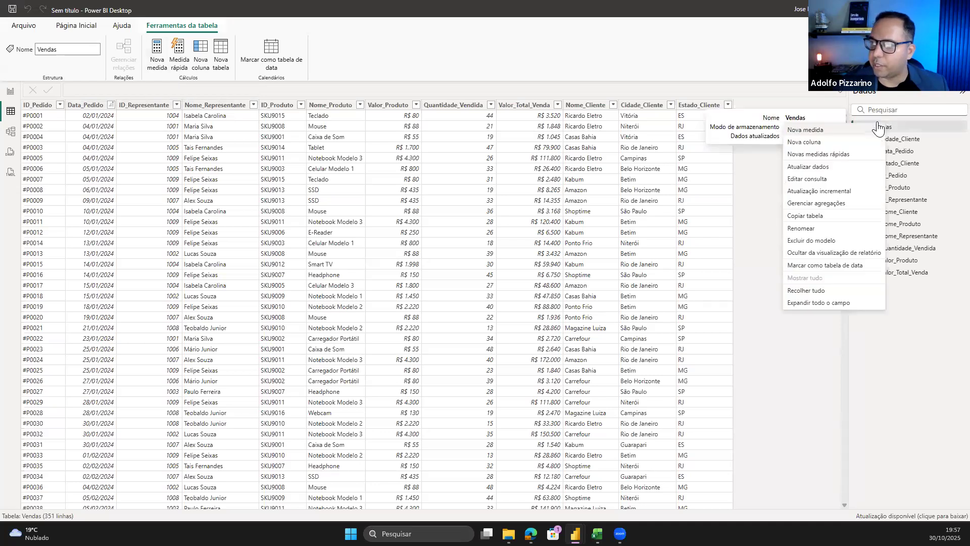
click(822, 130)
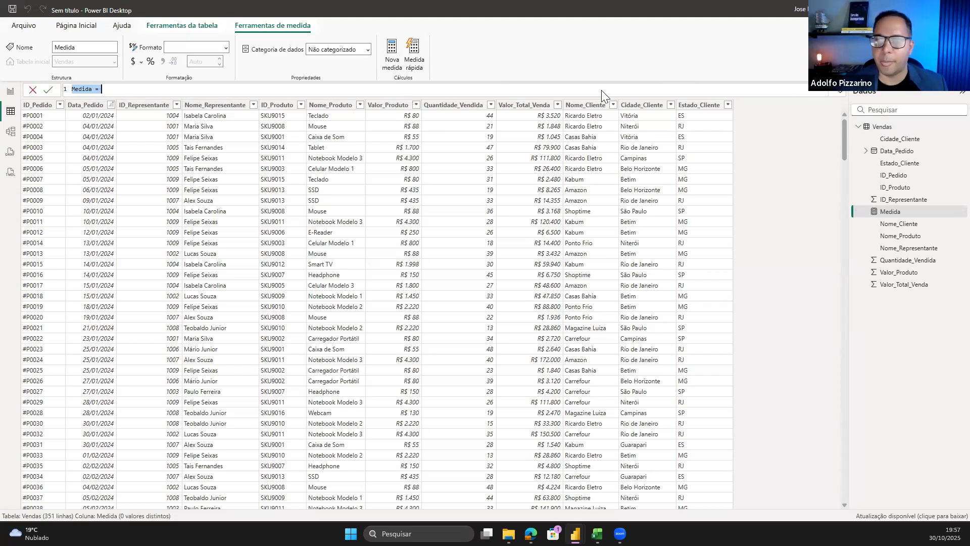
Replace the new measure's default name with RECEITA TOTAL in its formula, followed by the equals sign
click(115, 94)
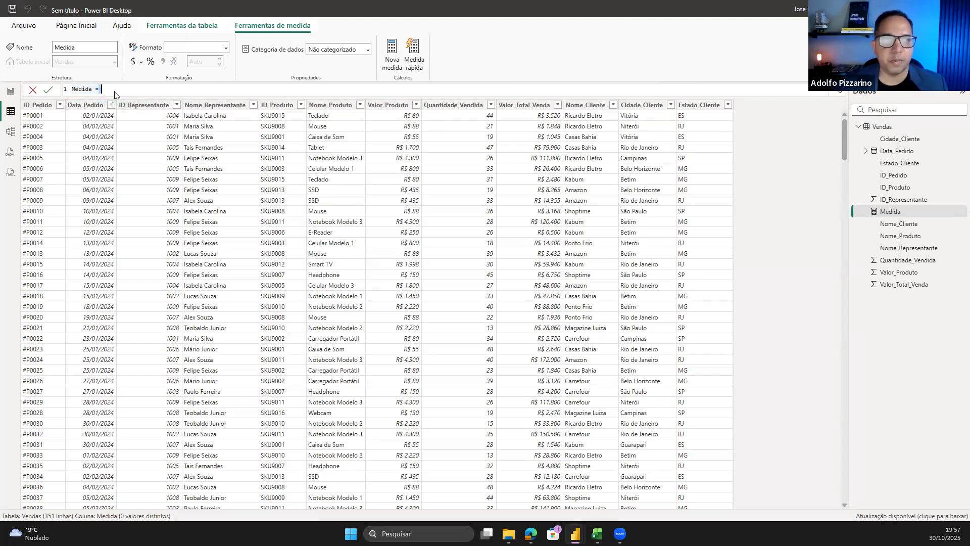
key(BackSpace)
key(BackSpace)
key(BackSpace)
key(BackSpace)
key(BackSpace)
key(BackSpace)
key(BackSpace)
key(BackSpace)
key(BackSpace)
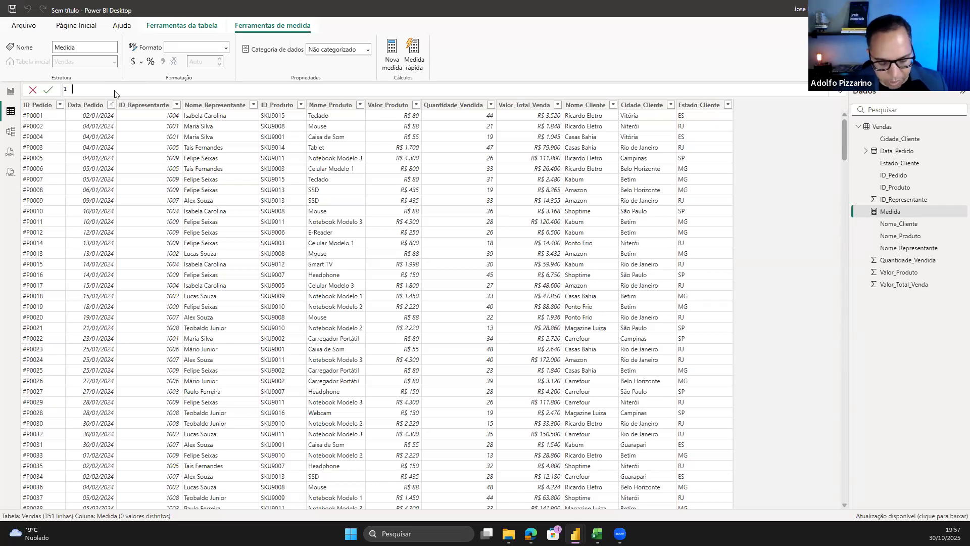
text(RECEITA )
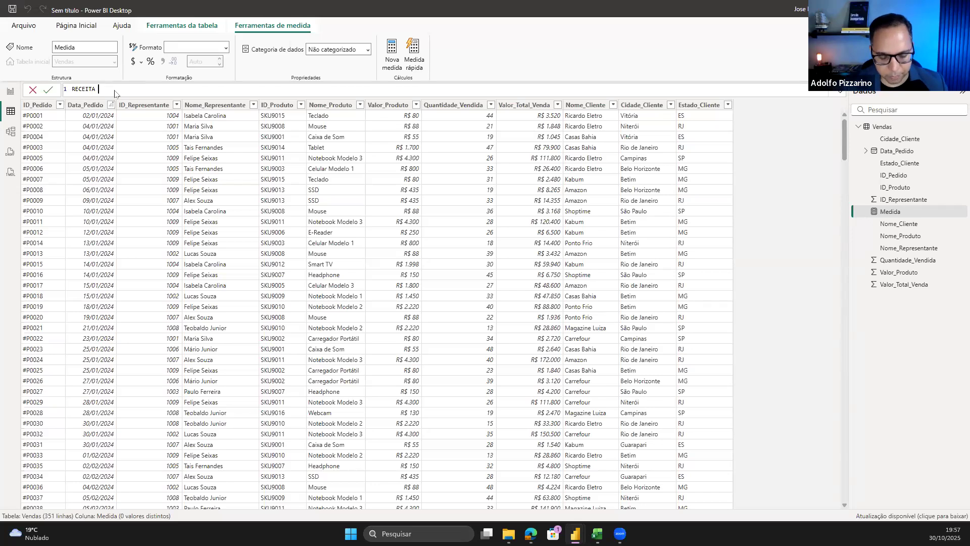
text(TOTAL =)
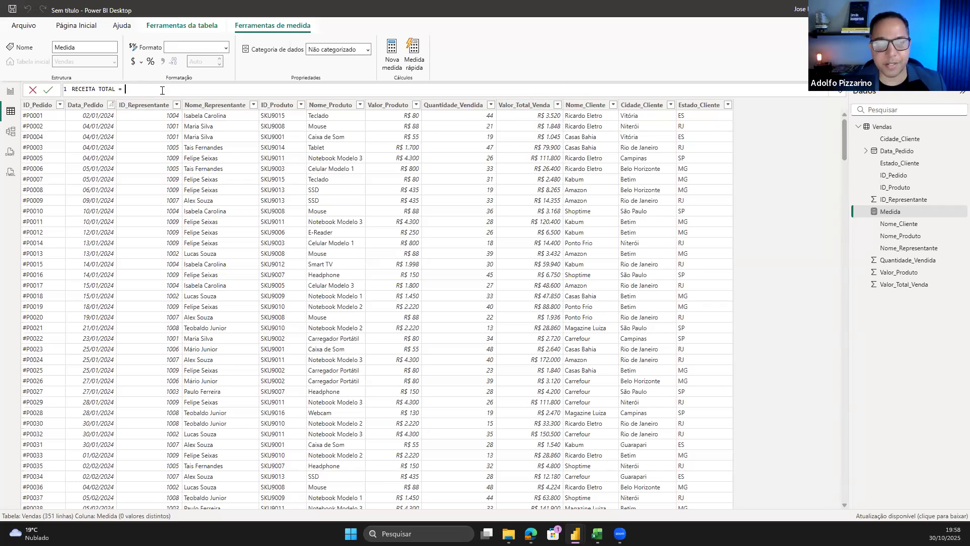
Define the RECEITA TOTAL measure as SUM(Vendas[Valor_Total_Venda]) and commit the formula
text(SUM)
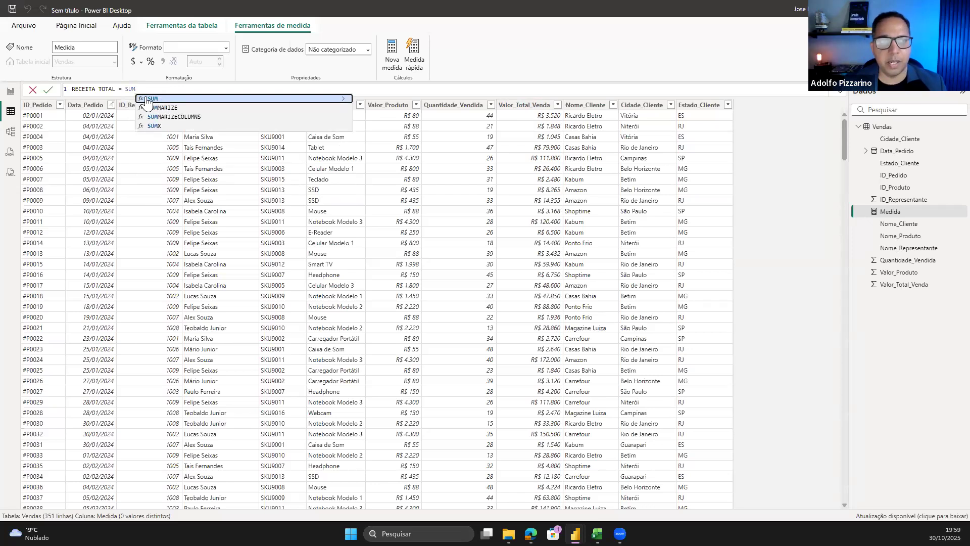
click(147, 100)
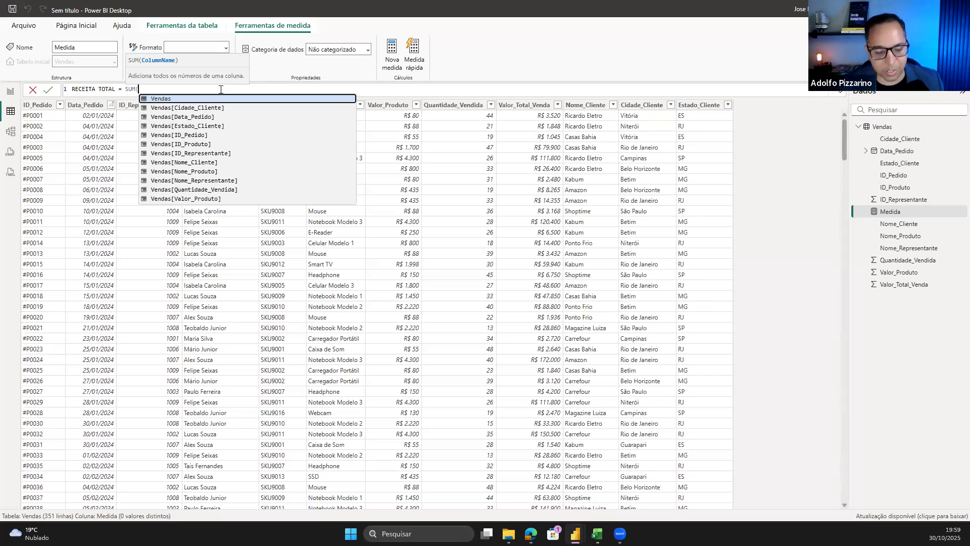
text(VALOR)
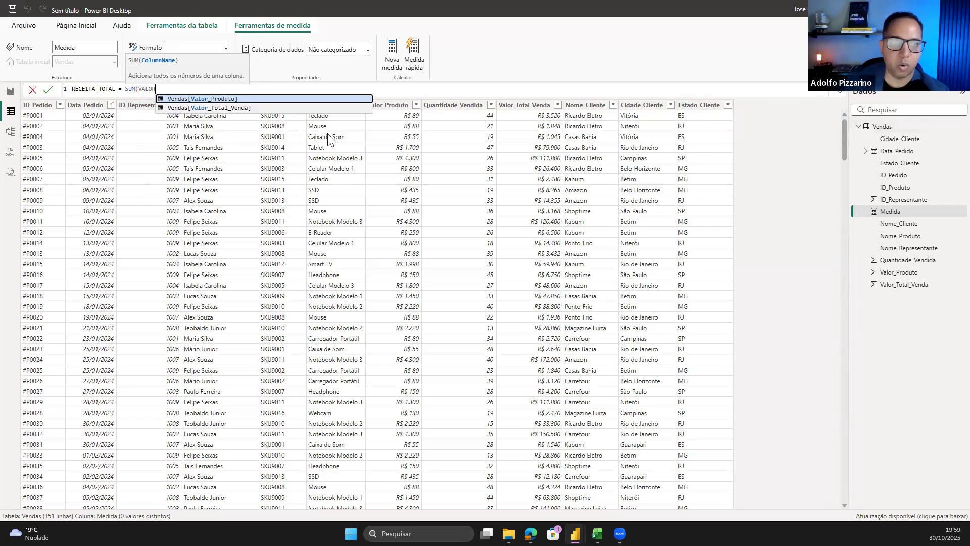
click(236, 109)
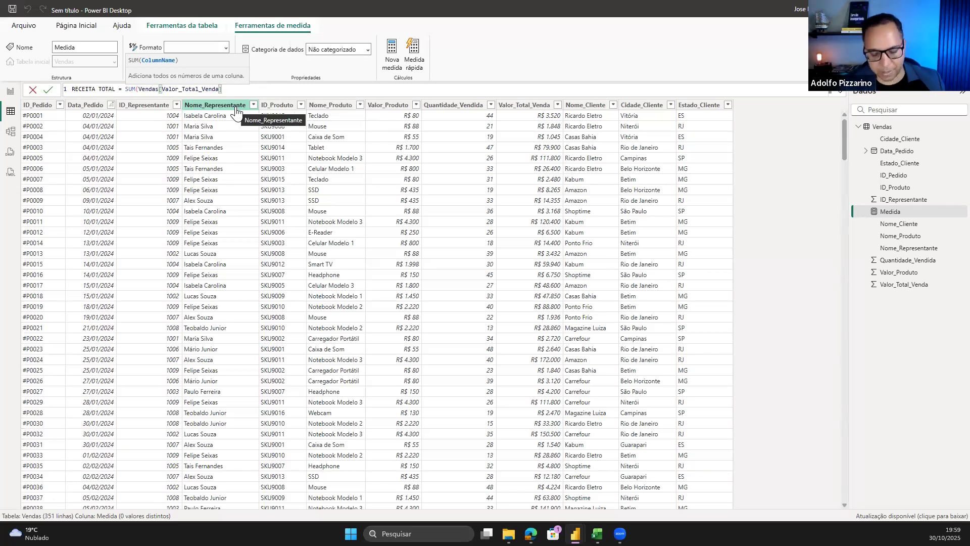
text())
key(Return)
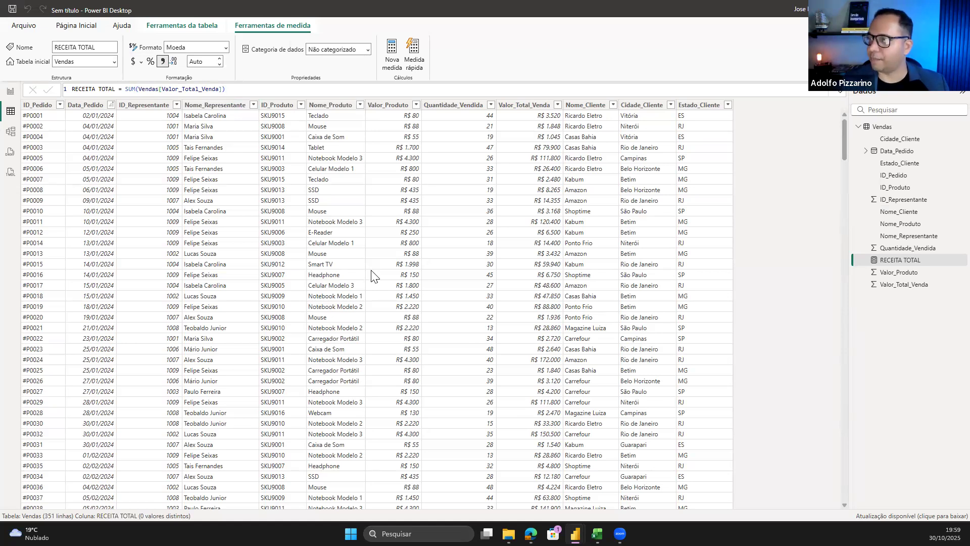
Switch to the report page and insert a card visual beside the existing sales total card
click(6, 94)
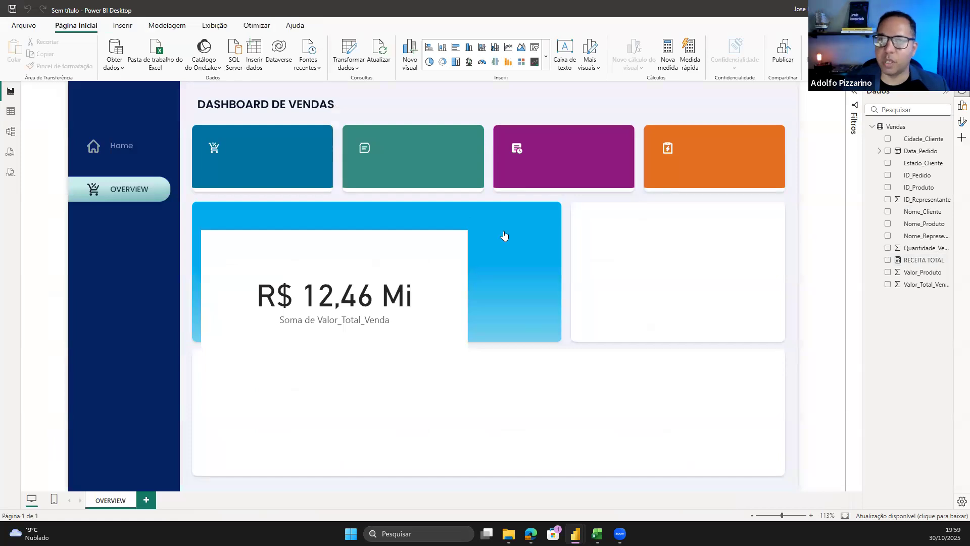
click(546, 53)
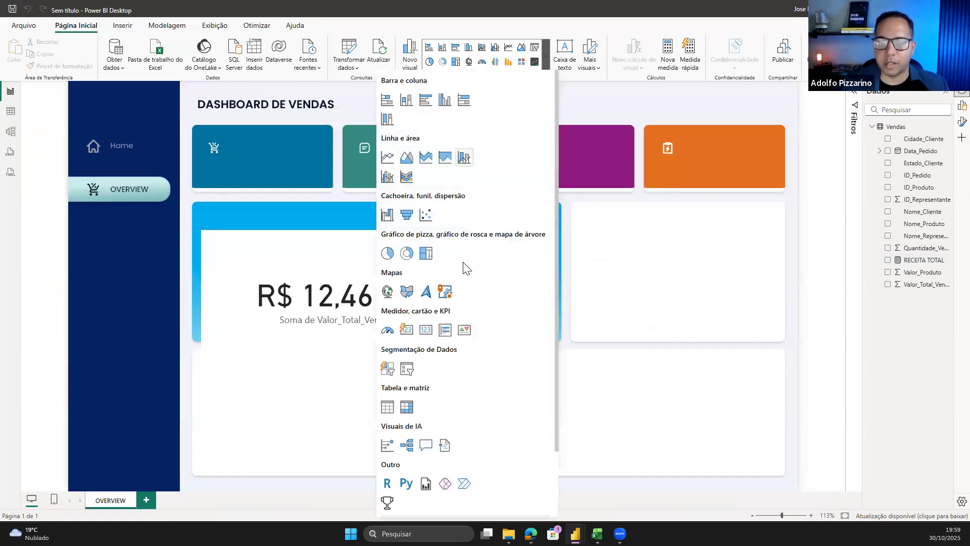
click(426, 329)
drag(283, 225, 694, 308)
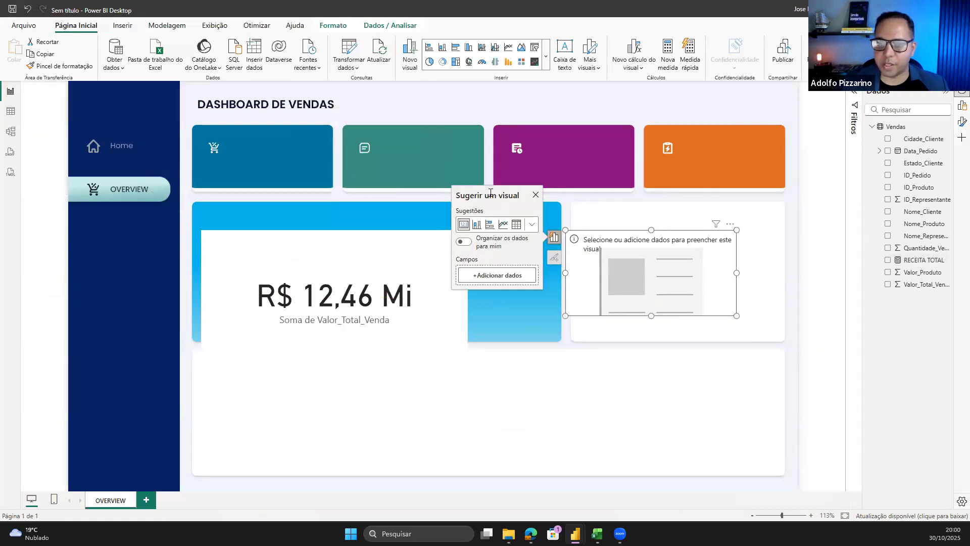
Add the RECEITA TOTAL measure from the Vendas table to the new card
click(493, 286)
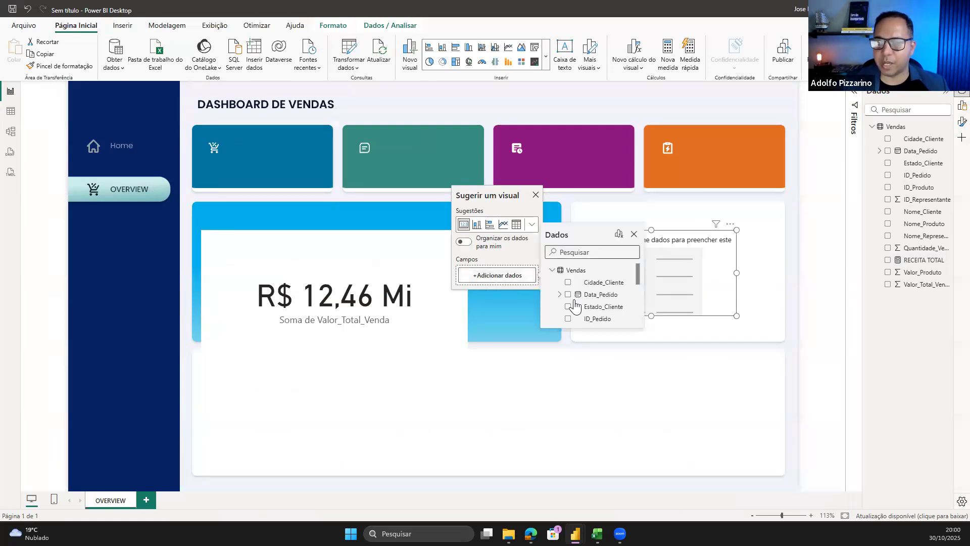
scroll(606, 293, down, 3)
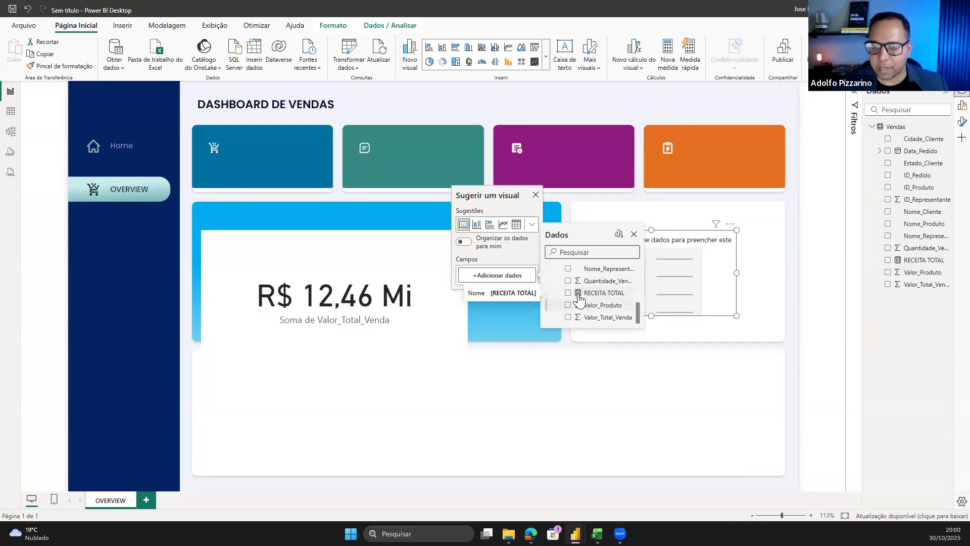
scroll(586, 303, up, 4)
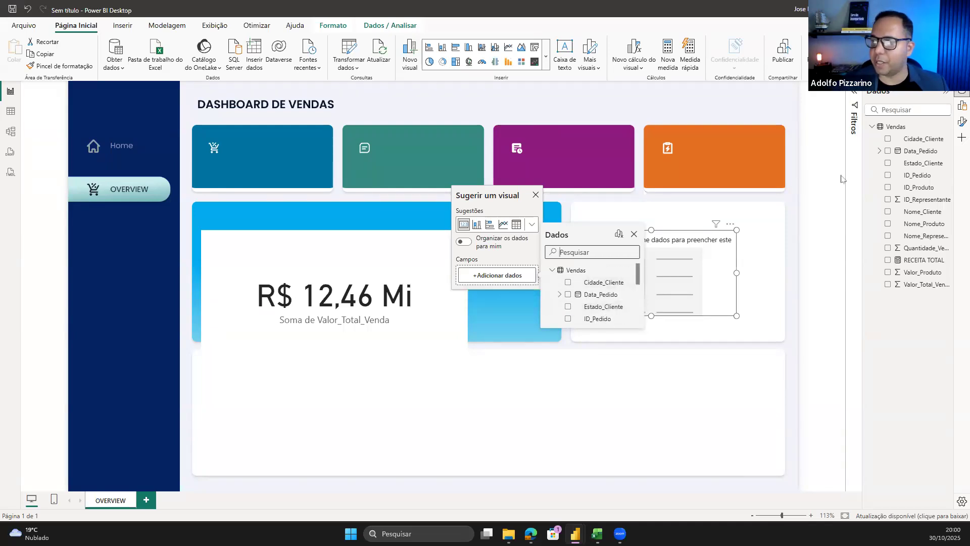
scroll(577, 294, down, 4)
click(567, 293)
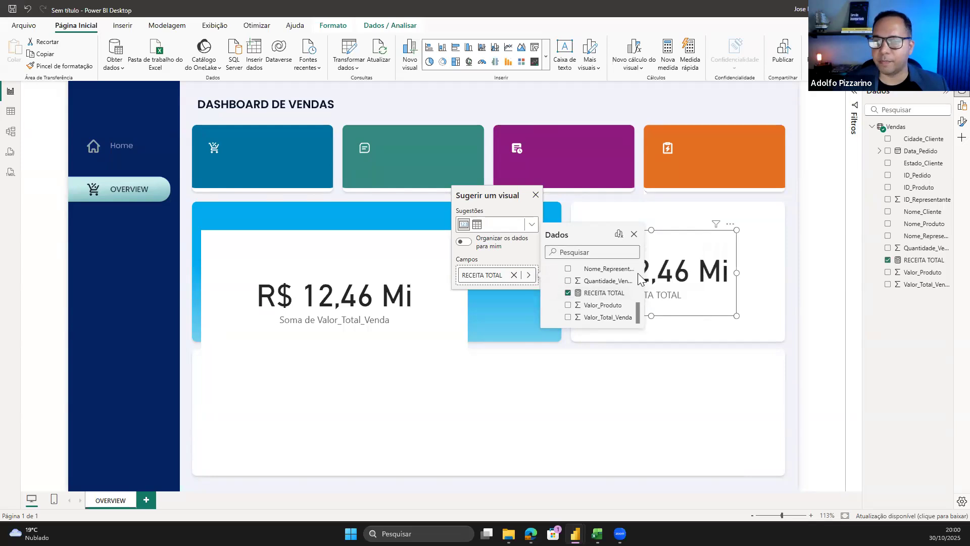
Move the RECEITA TOTAL card up over the first KPI tiles and shift the Soma de Valor_Total_Venda card beneath it
drag(649, 286, 316, 174)
drag(394, 314, 363, 316)
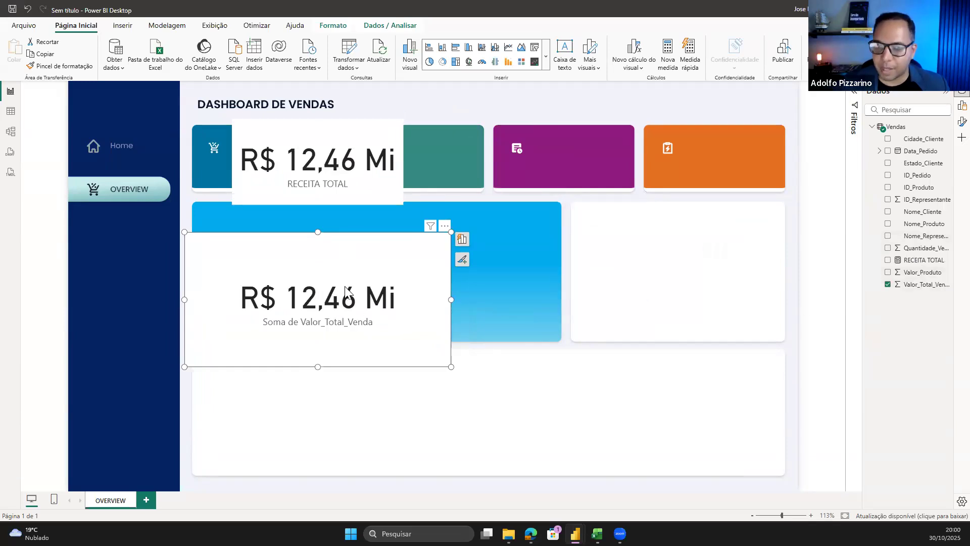
click(338, 139)
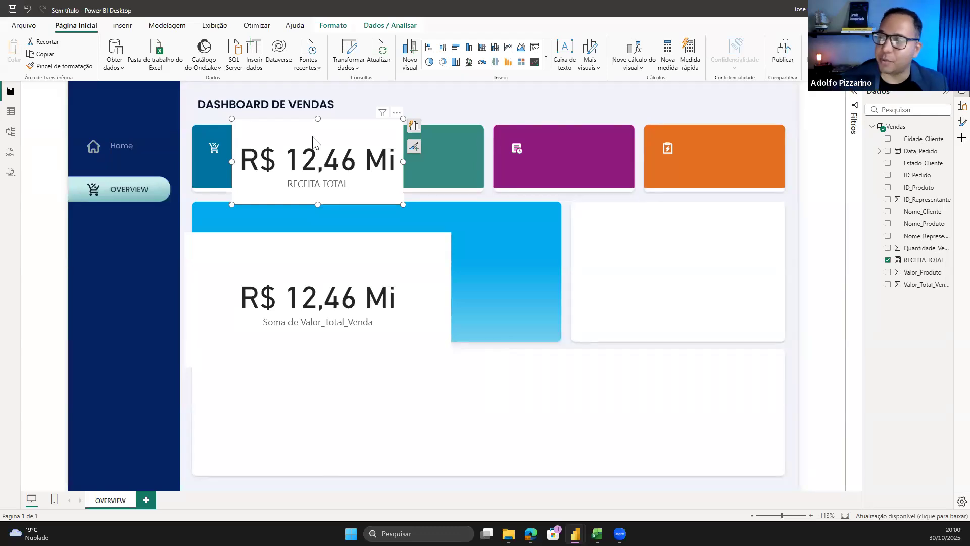
drag(313, 140, 318, 149)
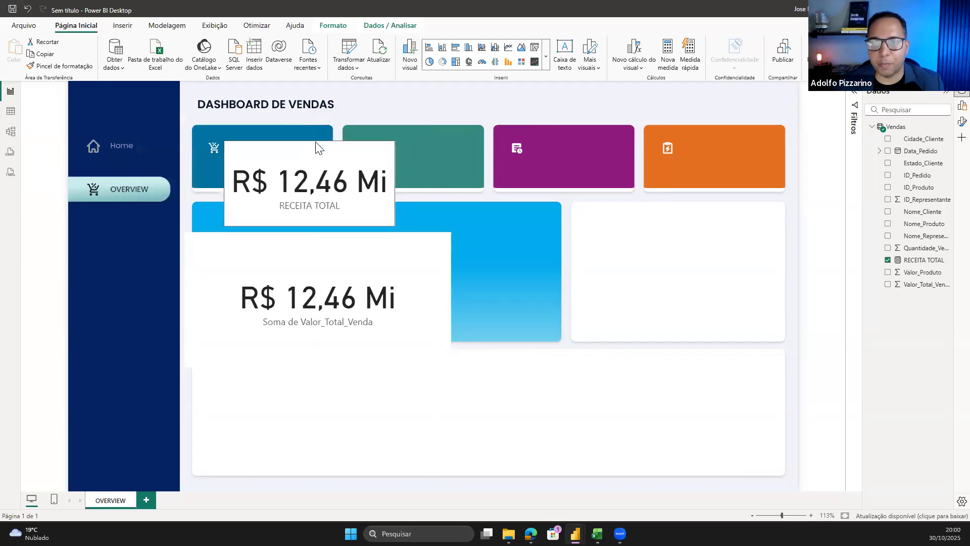
drag(315, 293, 369, 301)
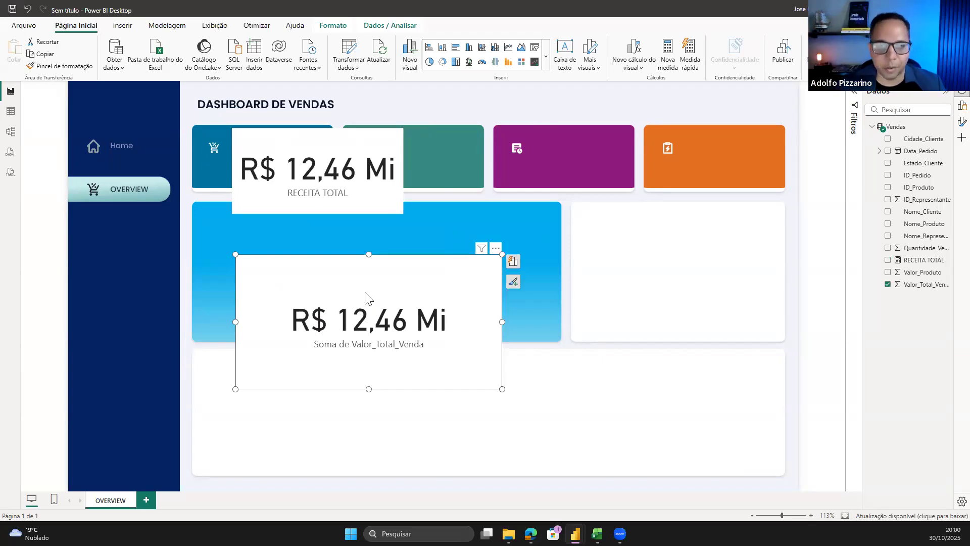
drag(288, 170, 322, 175)
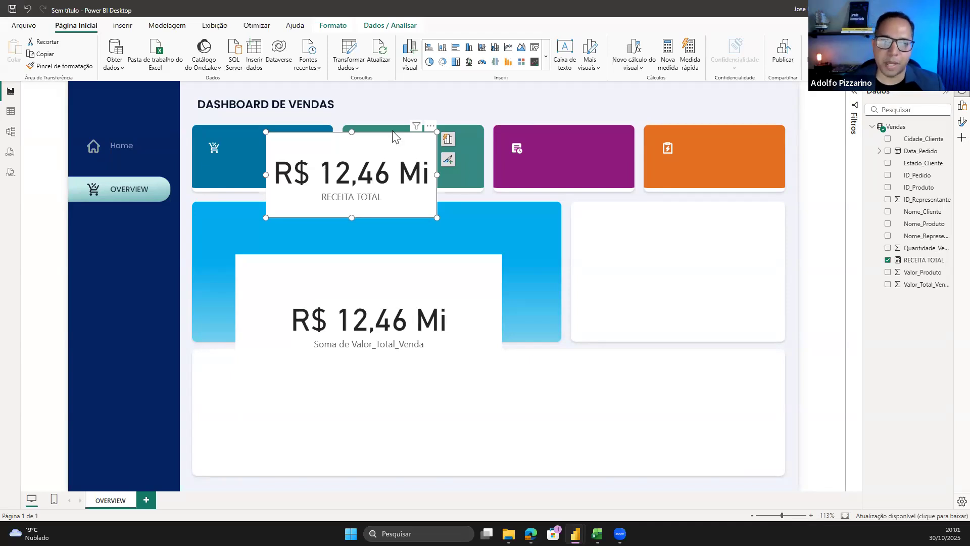
Delete the Soma de Valor_Total_Venda card from the page
click(565, 308)
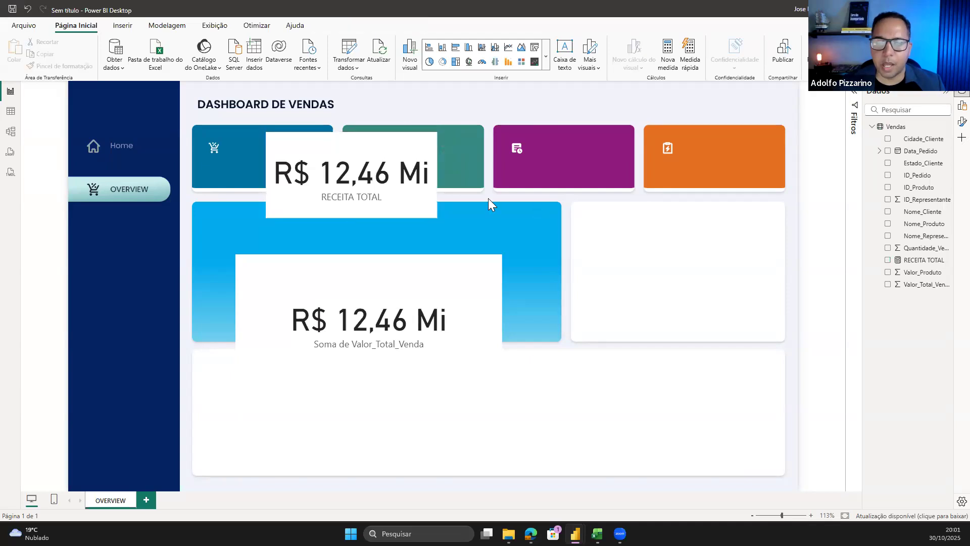
click(406, 292)
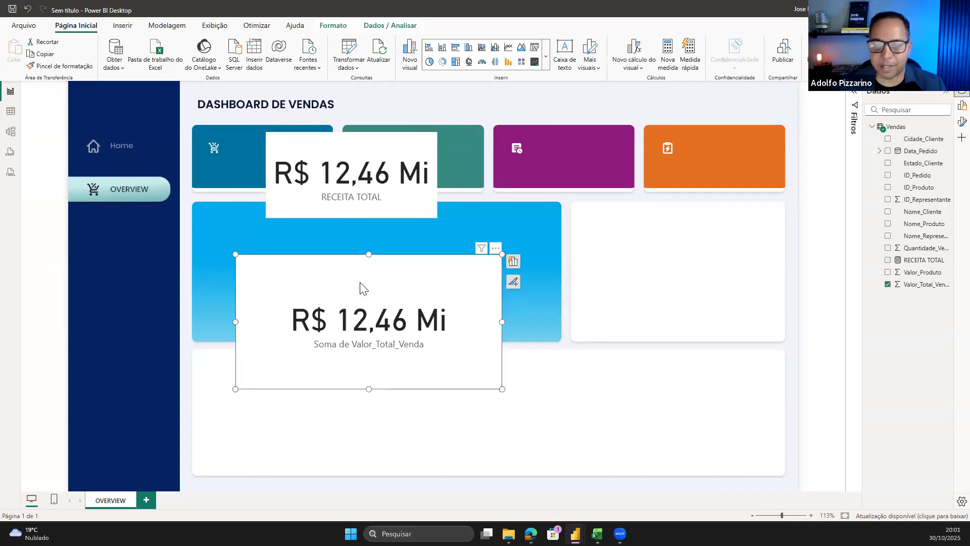
key(Delete)
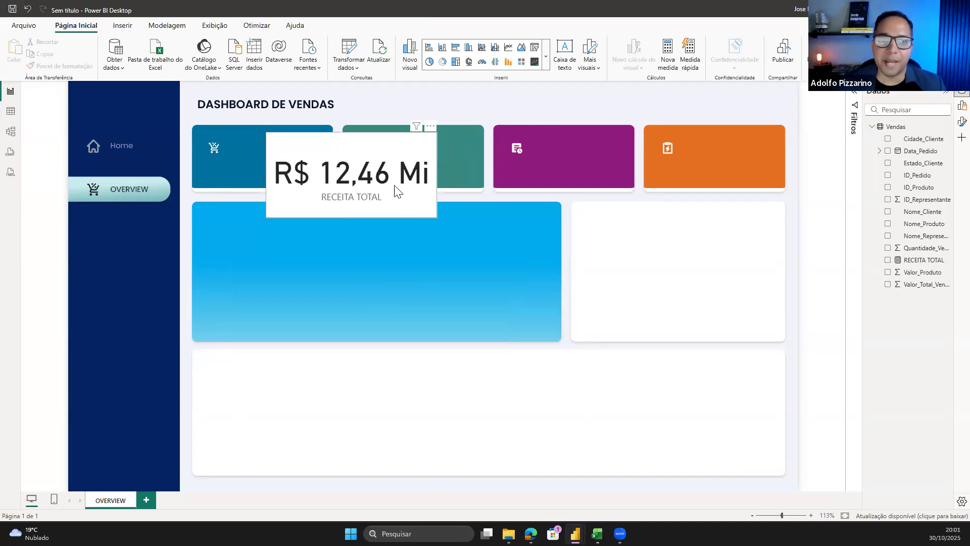
Place the RECEITA TOTAL card on the blue shopping cart tile and shrink it to about 176 wide by 93 high
drag(395, 177, 439, 331)
drag(86, 95, 756, 467)
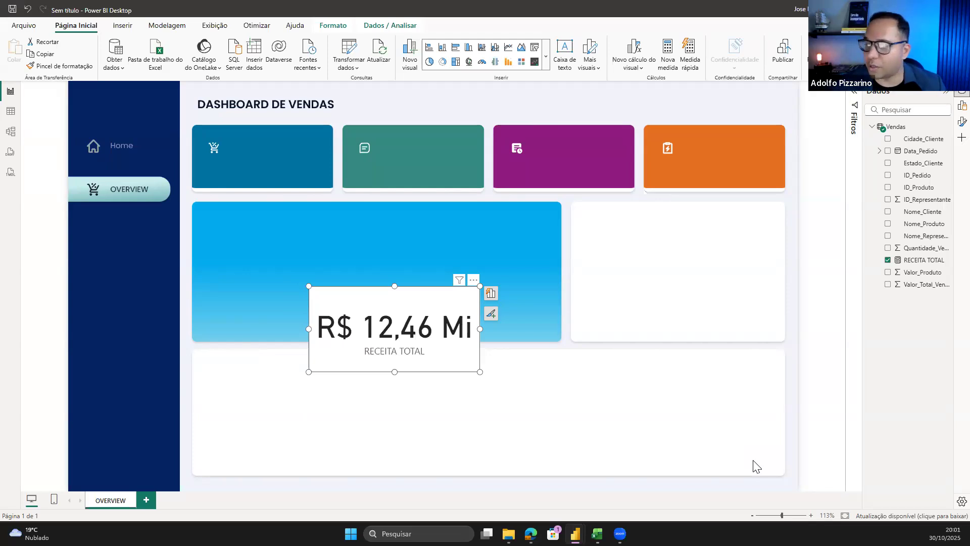
drag(424, 349, 422, 285)
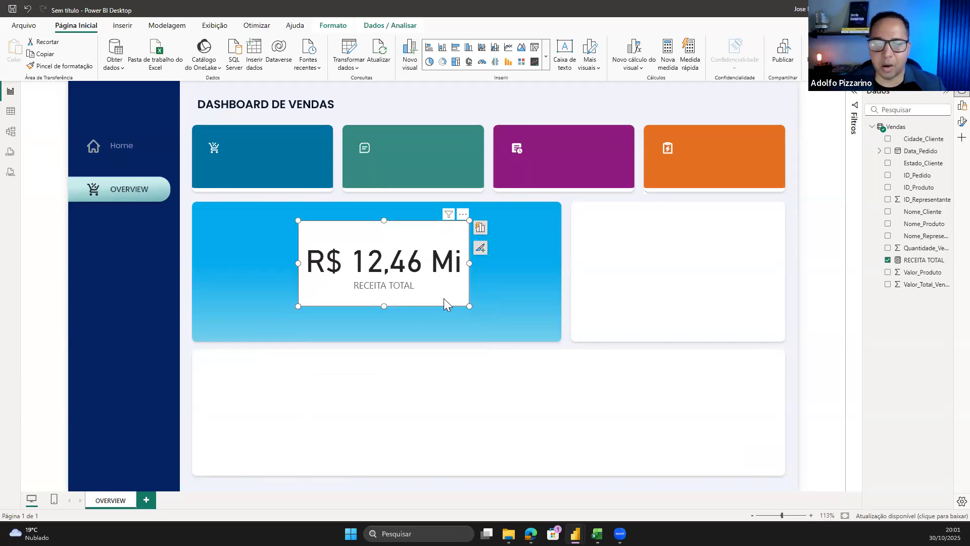
drag(404, 277, 323, 184)
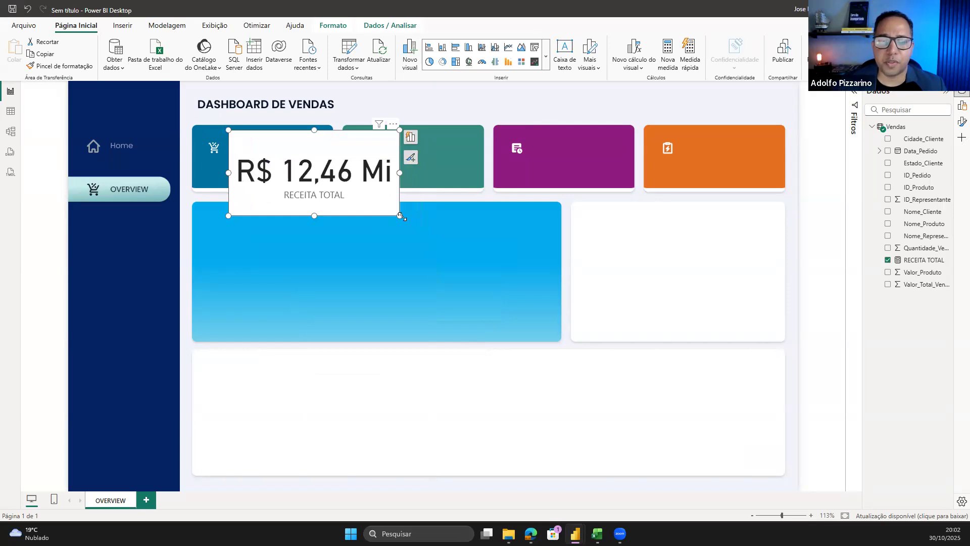
drag(401, 215, 332, 187)
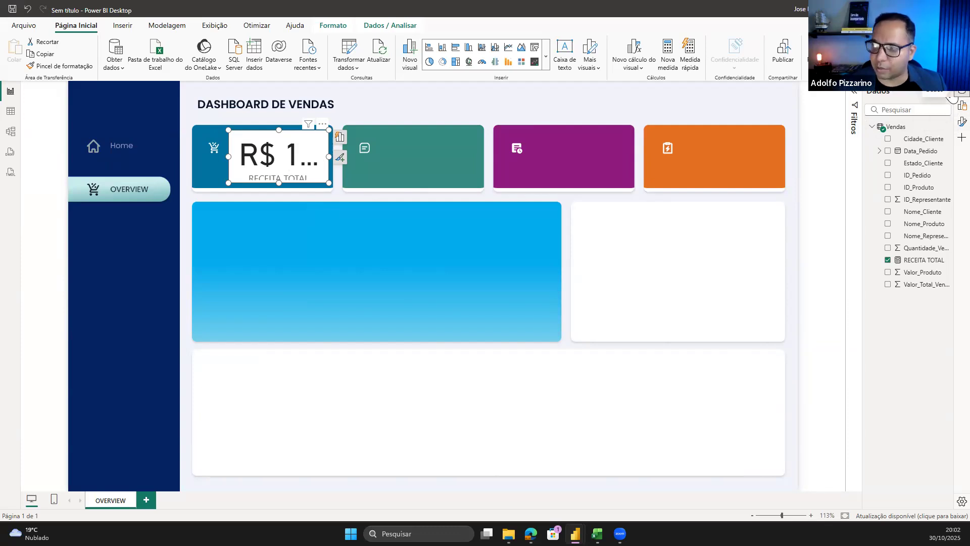
Open the formatting settings of the RECEITA TOTAL card and review its callout value and category label options
click(952, 123)
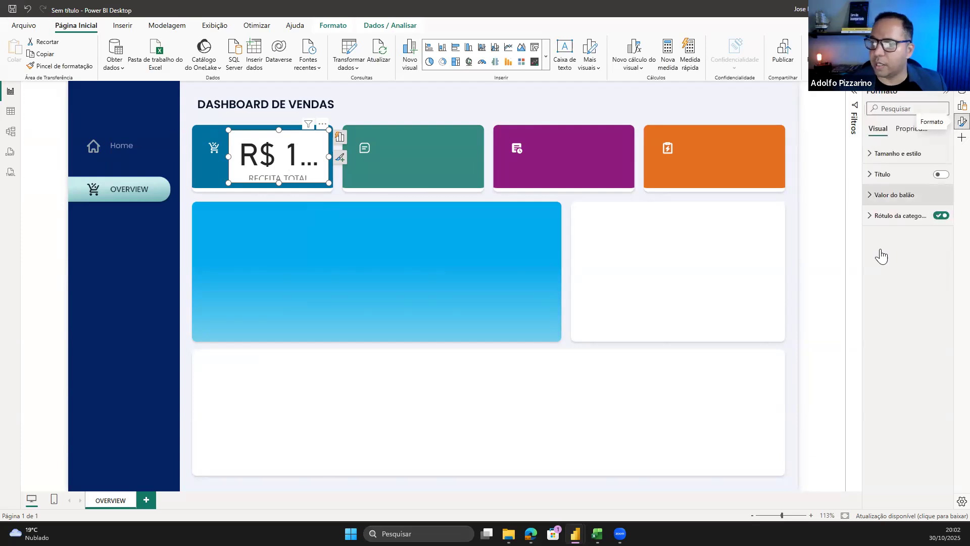
click(907, 197)
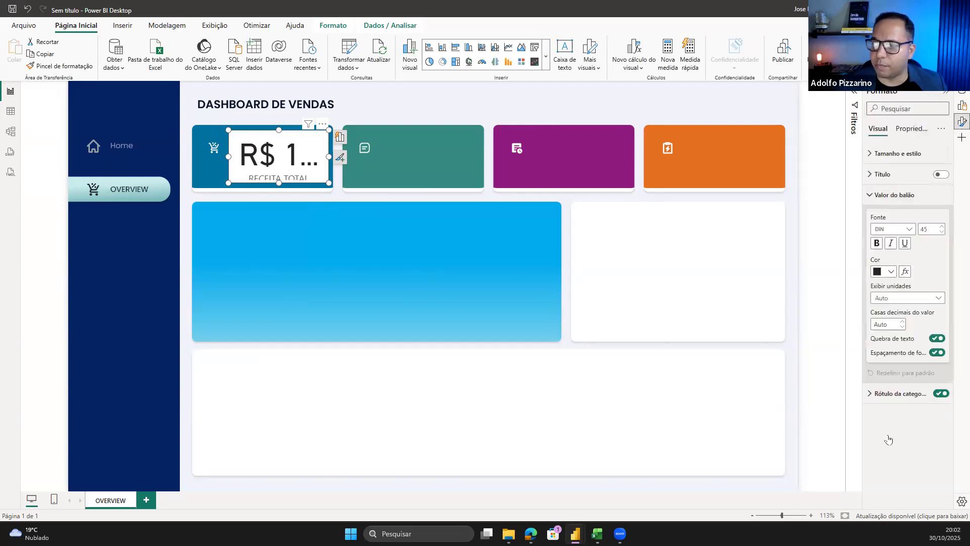
click(899, 398)
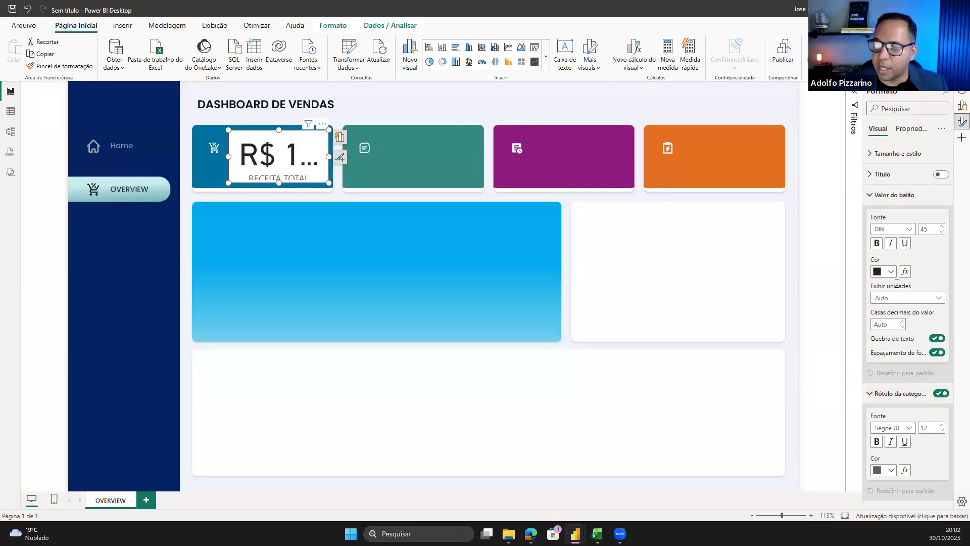
click(901, 202)
click(900, 216)
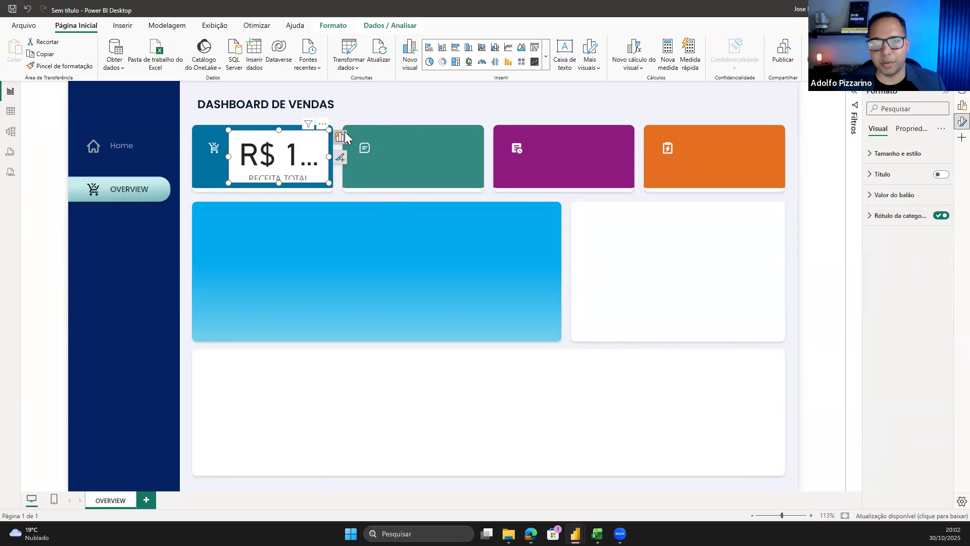
Examine the card's on-visual options and its size, title, callout value and category label format sections
click(340, 159)
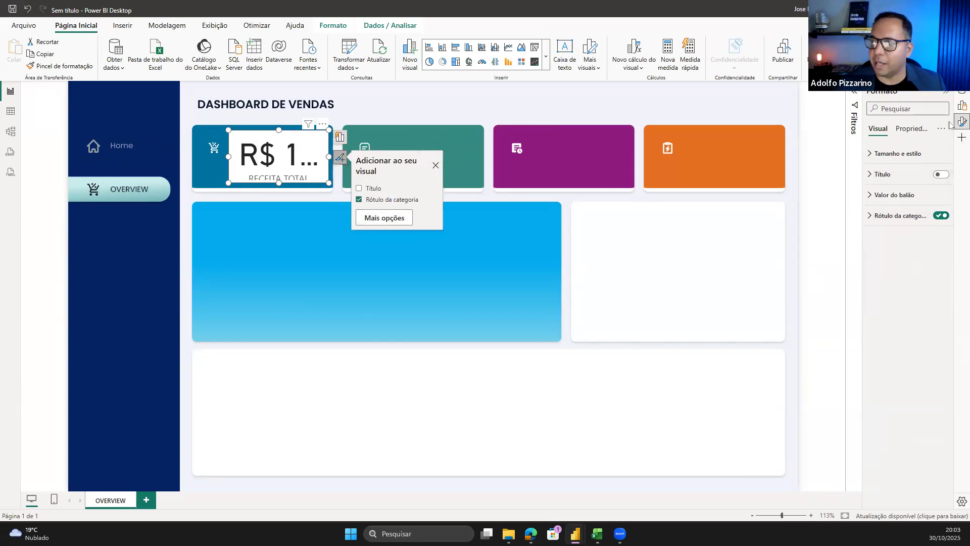
click(896, 154)
click(896, 154)
click(889, 174)
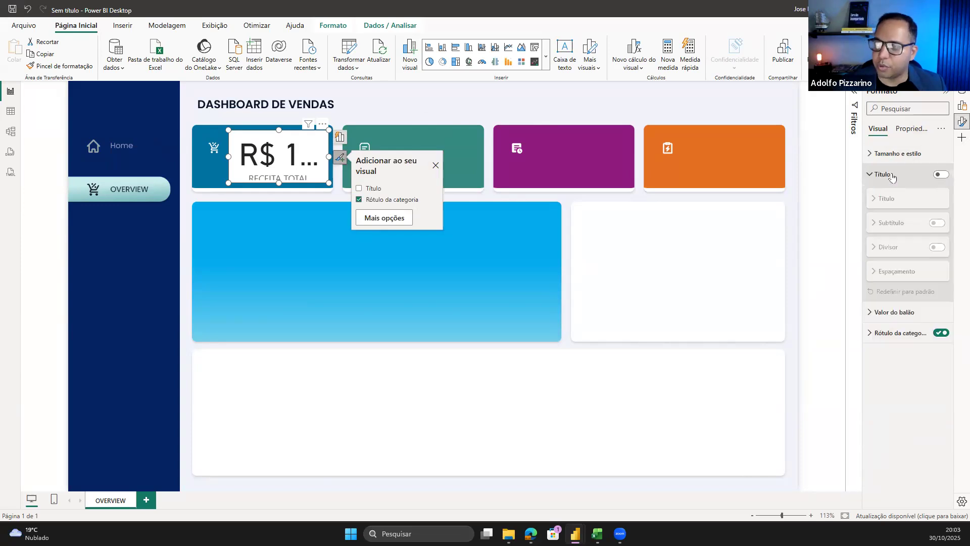
click(888, 175)
click(893, 195)
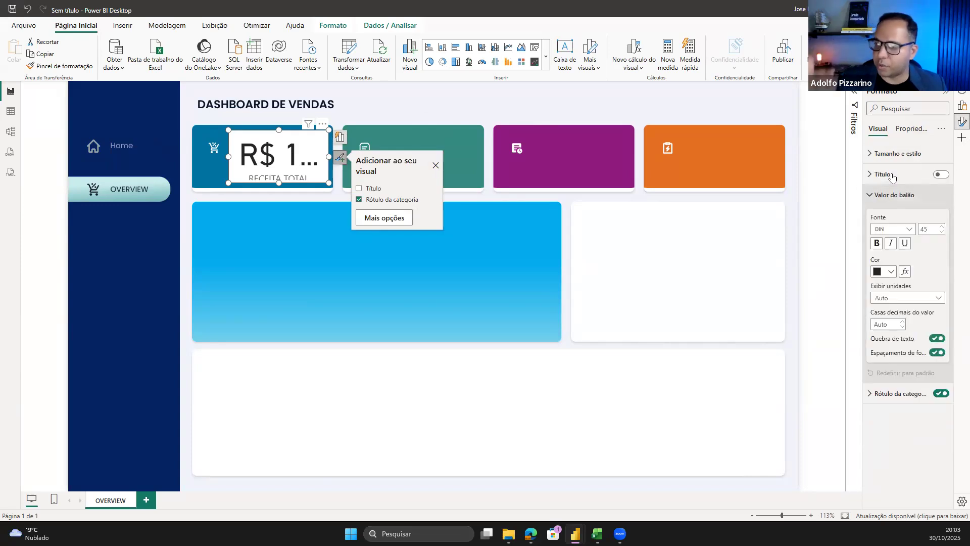
click(892, 194)
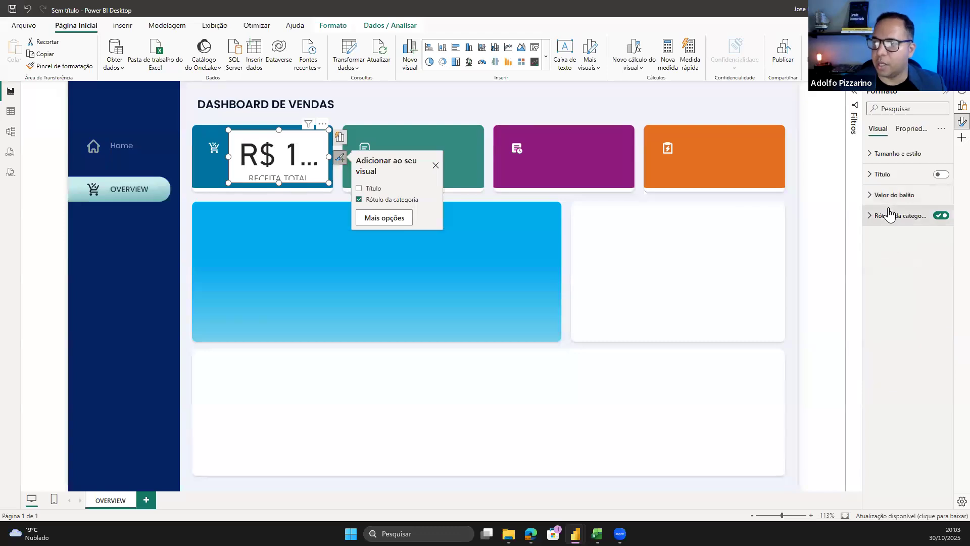
click(889, 215)
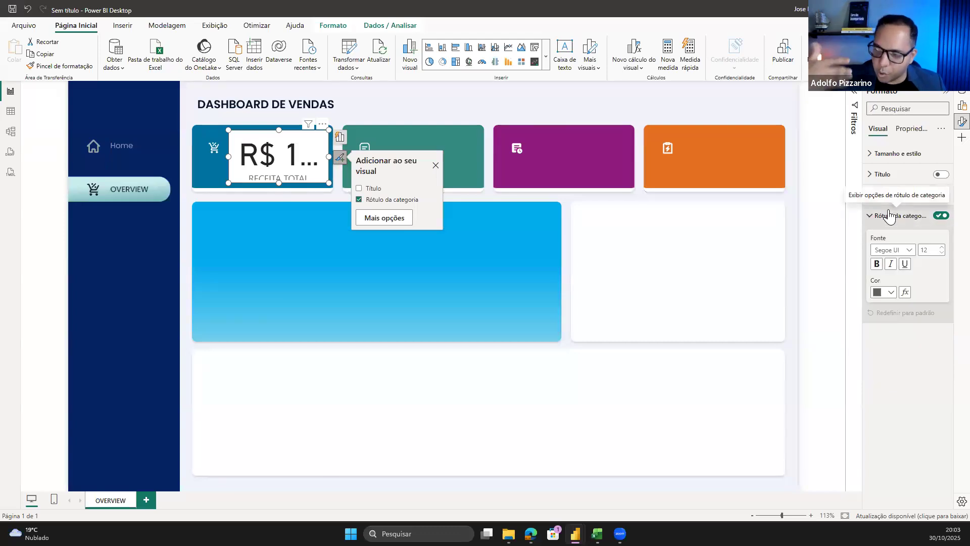
click(889, 216)
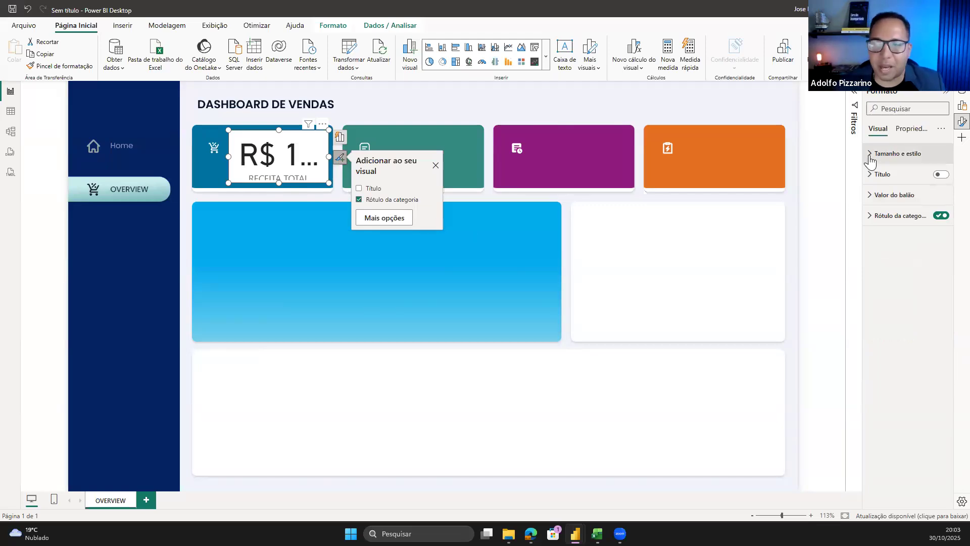
Set the card's category label font size to 10 and its colour to white
click(914, 222)
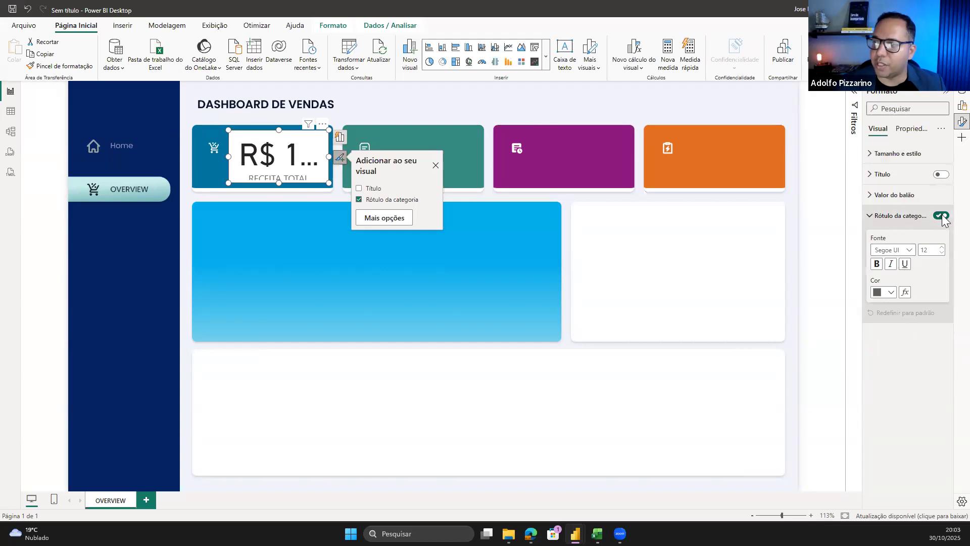
click(941, 216)
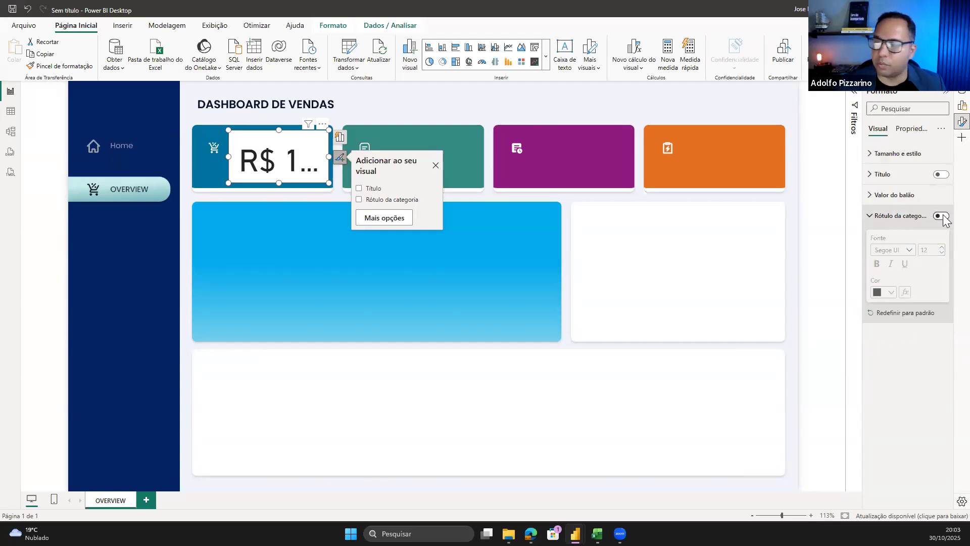
click(942, 217)
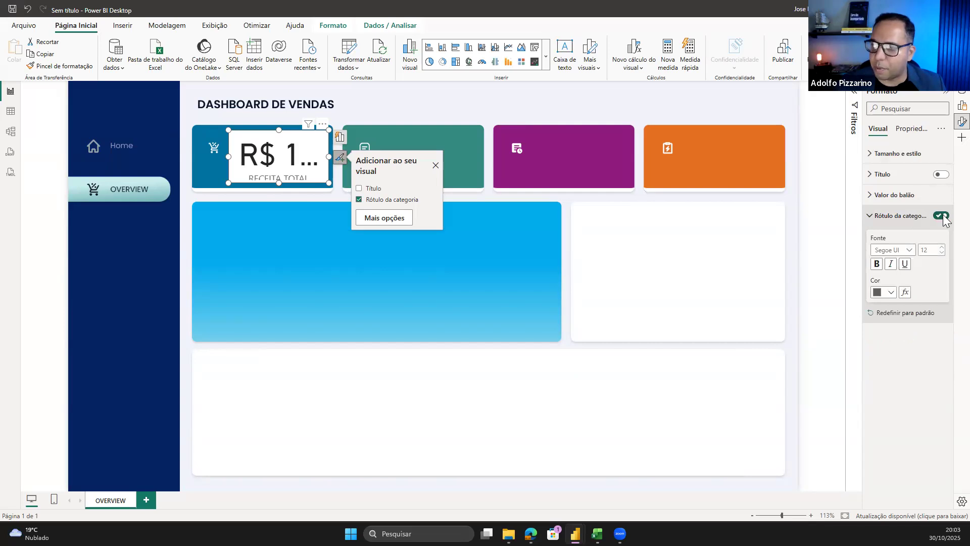
click(888, 254)
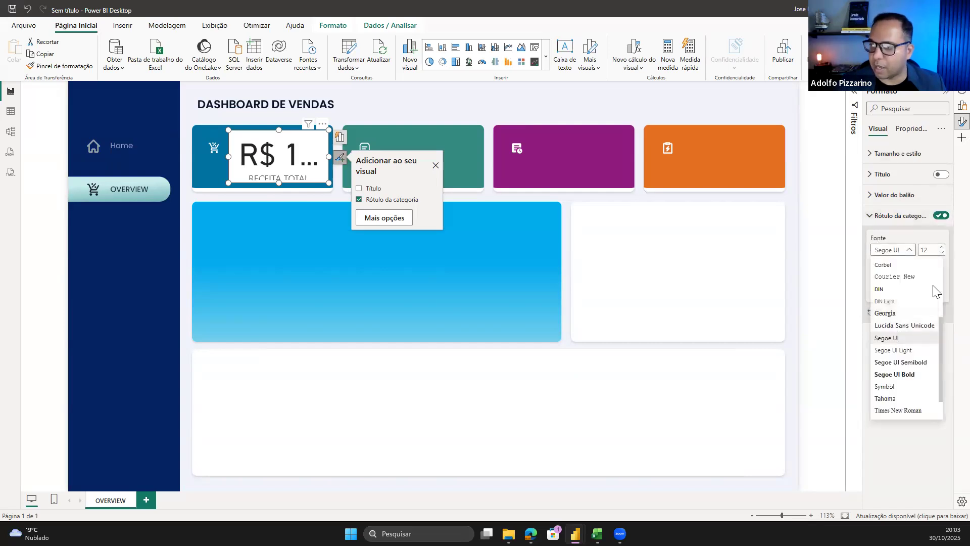
click(943, 255)
click(943, 255)
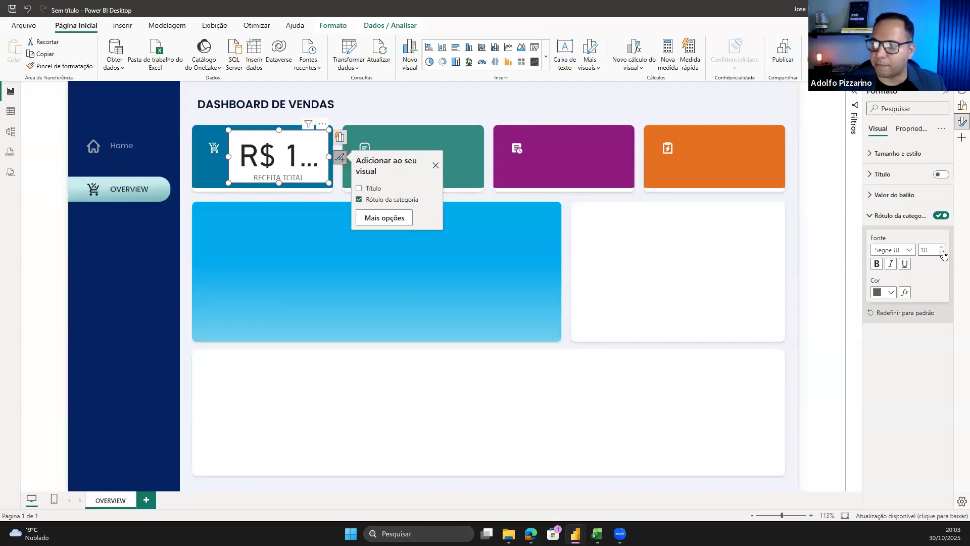
click(884, 292)
click(819, 327)
Turn off the background of the RECEITA TOTAL card
click(898, 157)
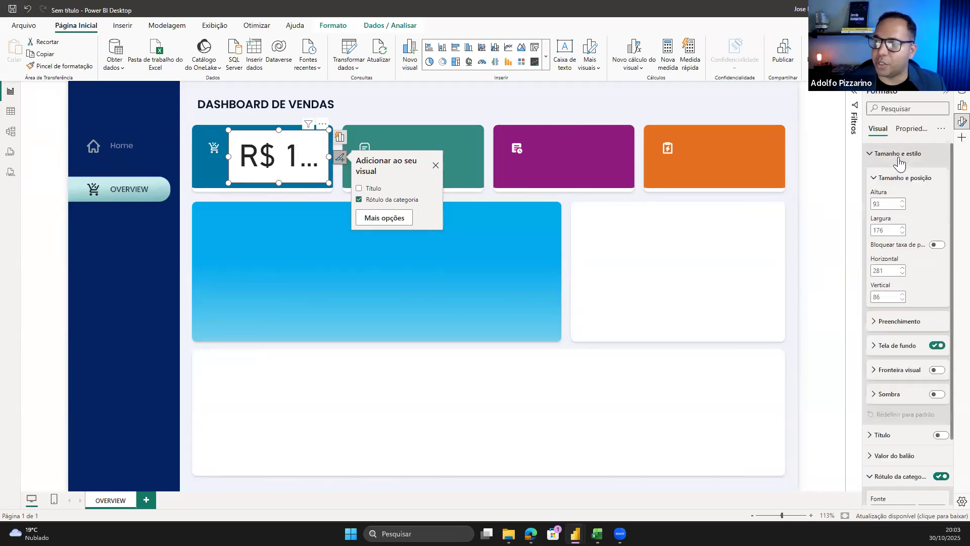
click(936, 346)
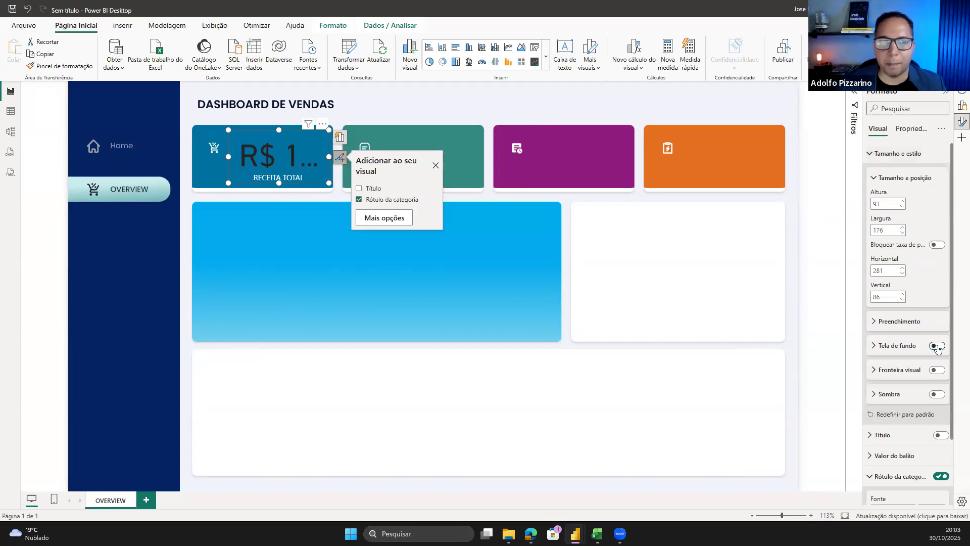
click(902, 162)
Format the RECEITA TOTAL card's callout value in white, bold, with font size 26
click(916, 198)
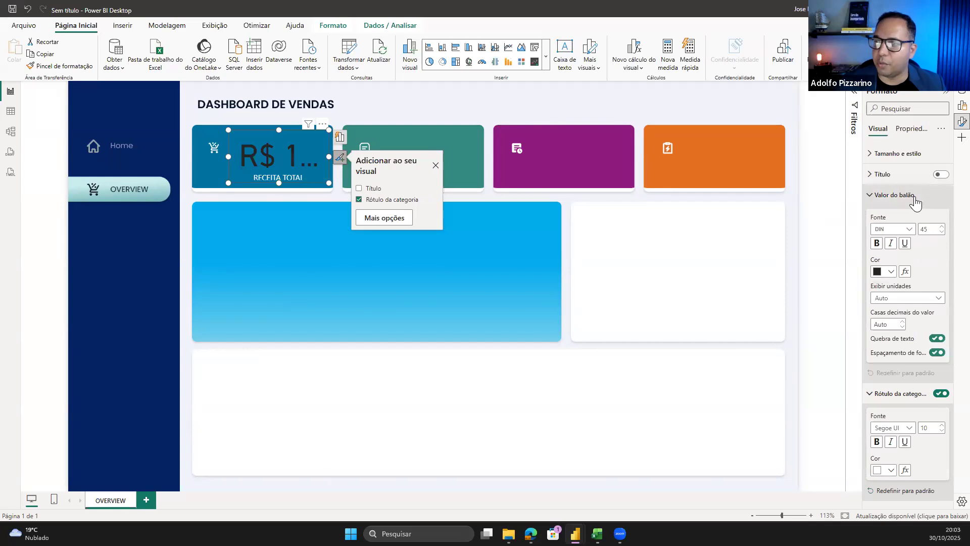
click(890, 271)
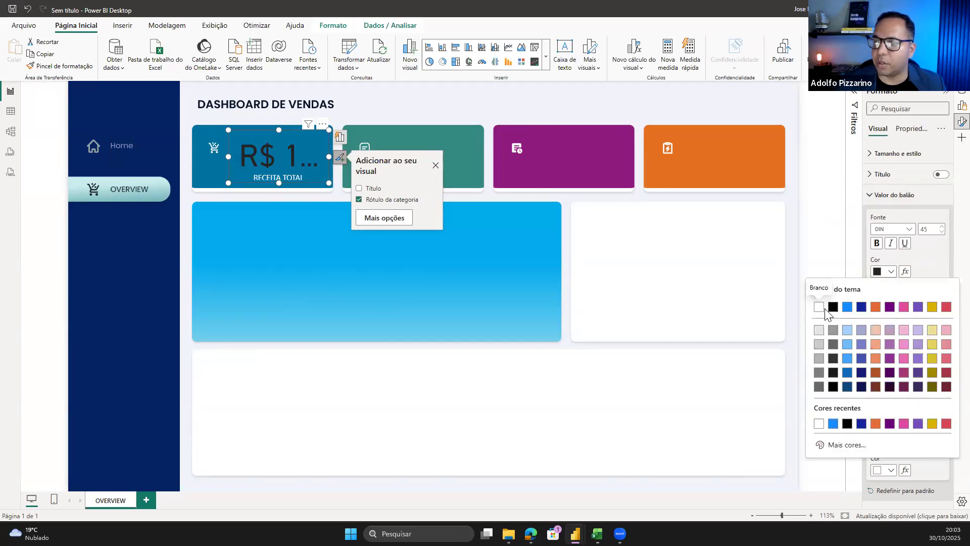
click(820, 308)
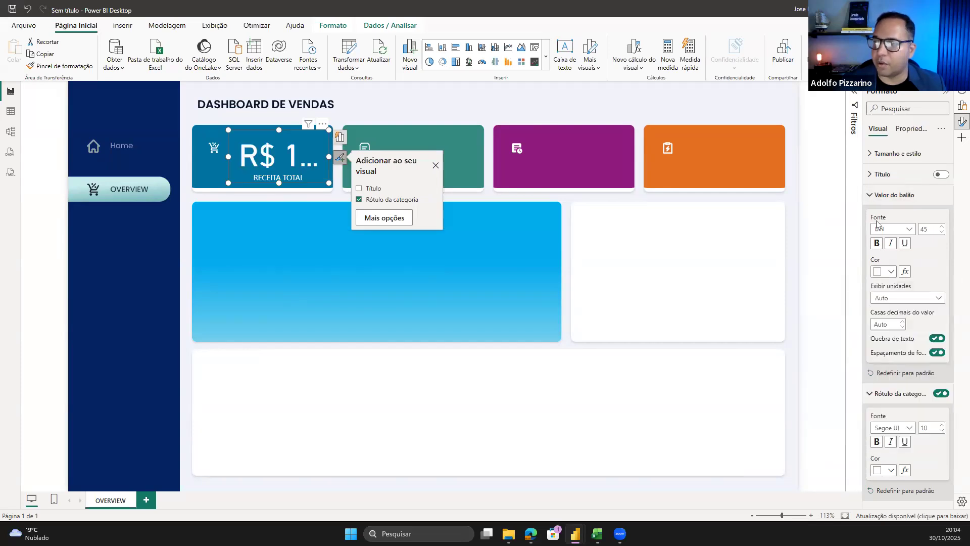
double_click(919, 229)
text(20)
key(Return)
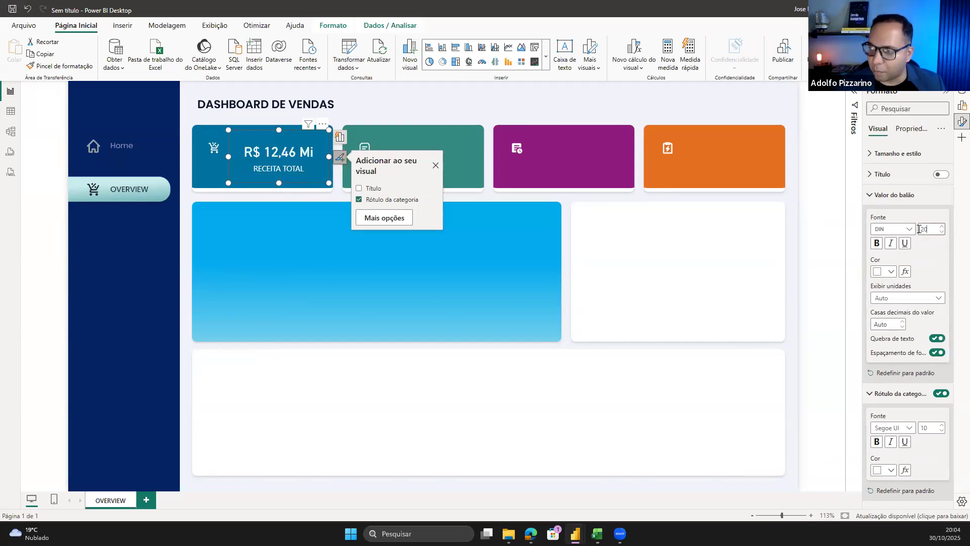
text(28)
key(Return)
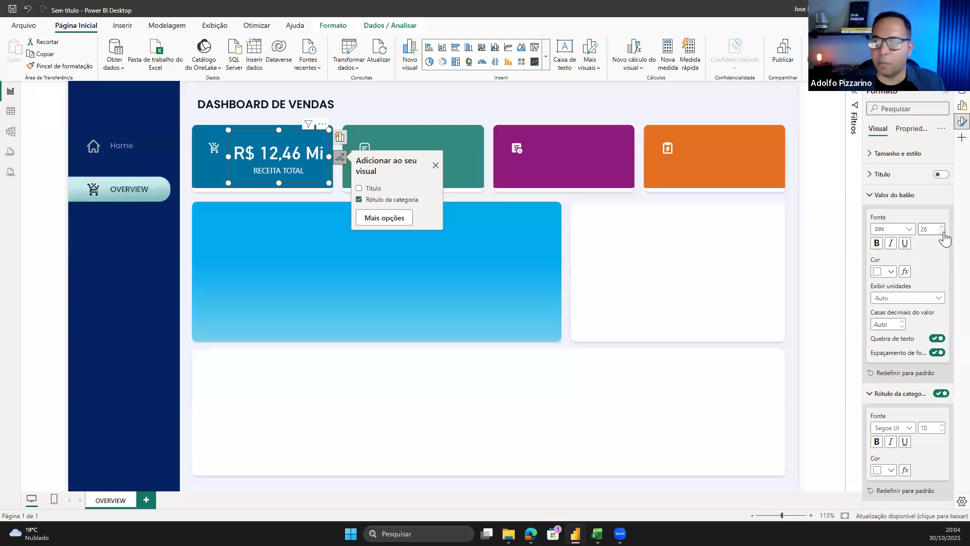
click(881, 244)
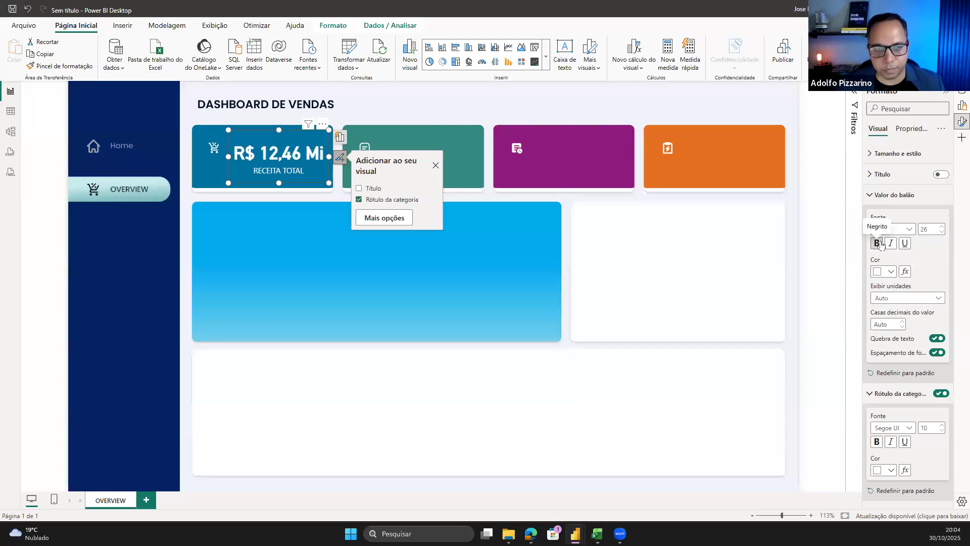
click(411, 355)
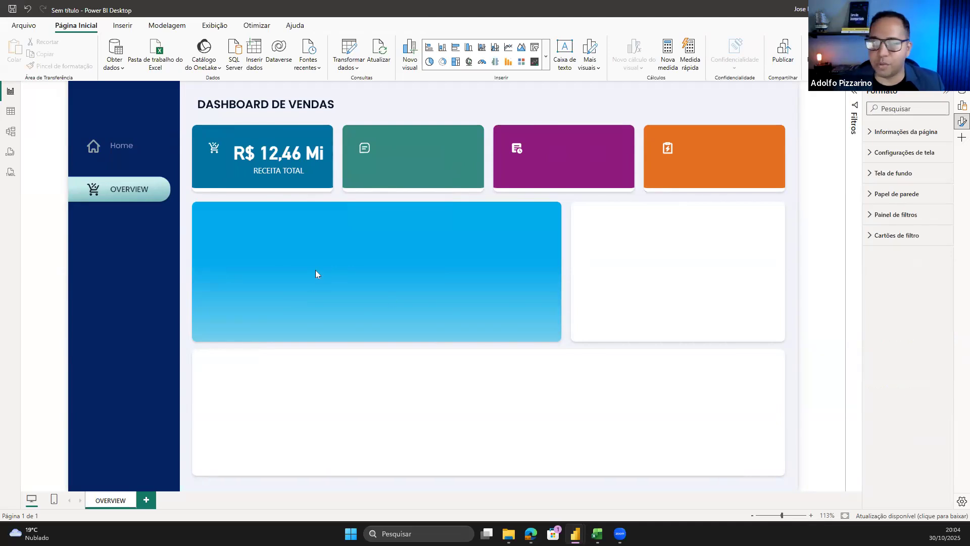
Duplicate the RECEITA TOTAL card three times and place the copies on the green, purple and orange KPI tiles
click(292, 177)
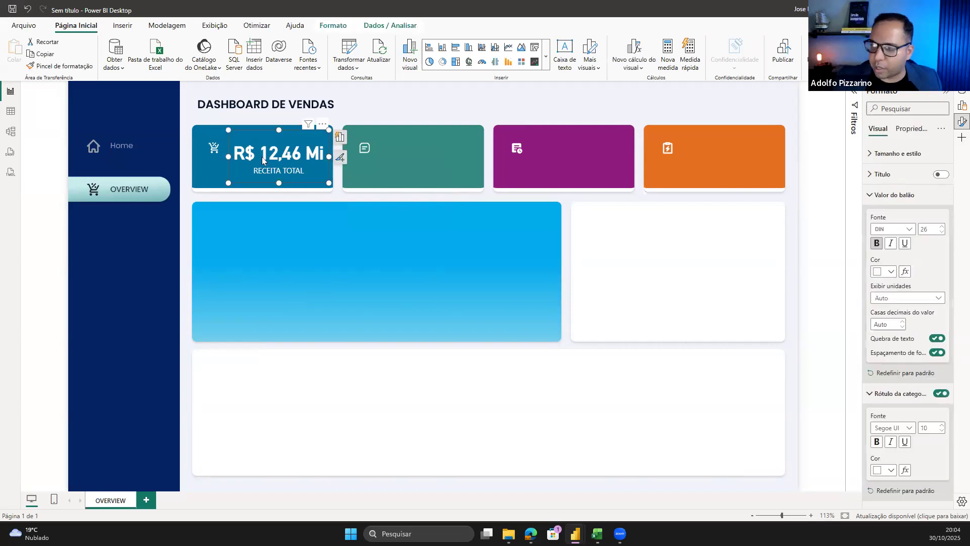
key(ctrl+c)
key(ctrl+v)
drag(279, 176, 405, 148)
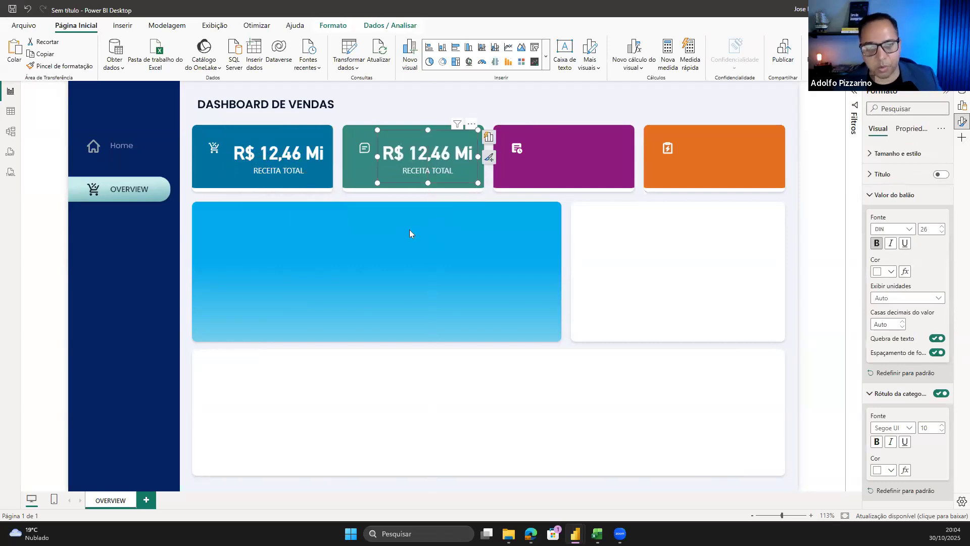
key(ctrl+v)
drag(441, 178, 578, 160)
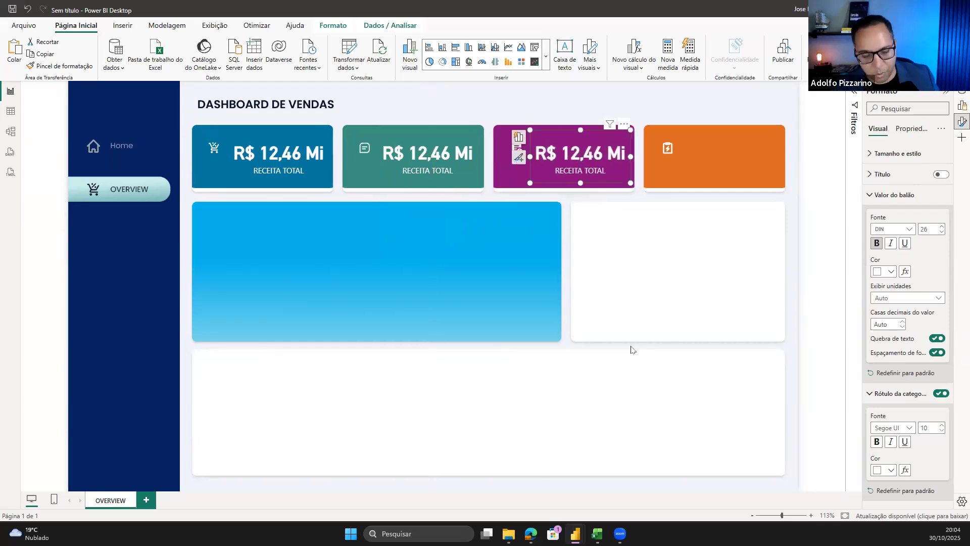
key(ctrl+v)
drag(573, 157, 719, 152)
click(727, 282)
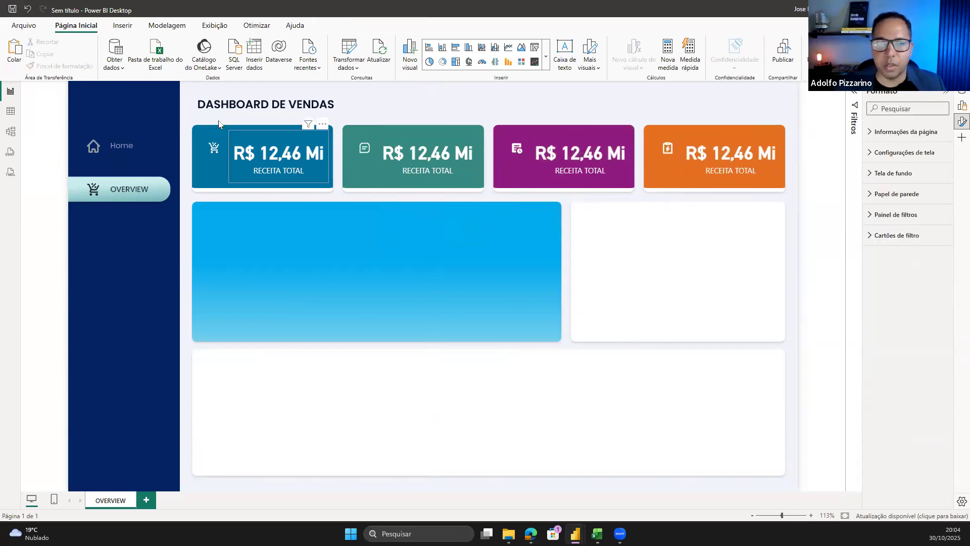
Align the four KPI cards to their top edge and distribute them horizontally
drag(195, 107, 797, 226)
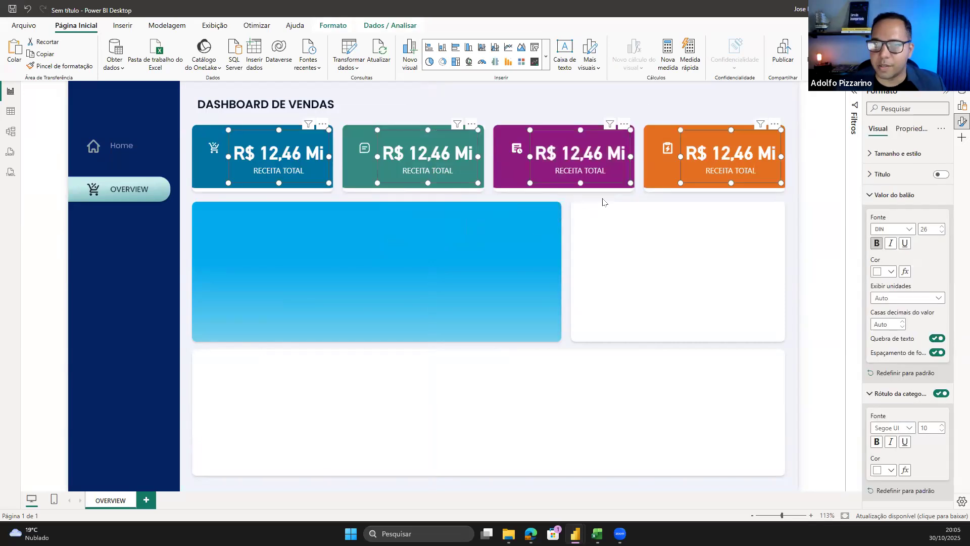
click(334, 28)
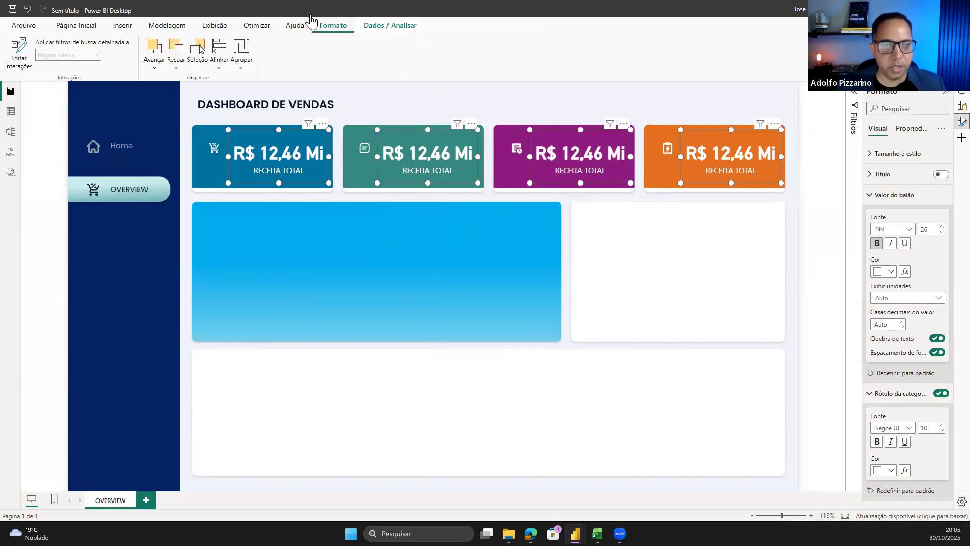
click(217, 61)
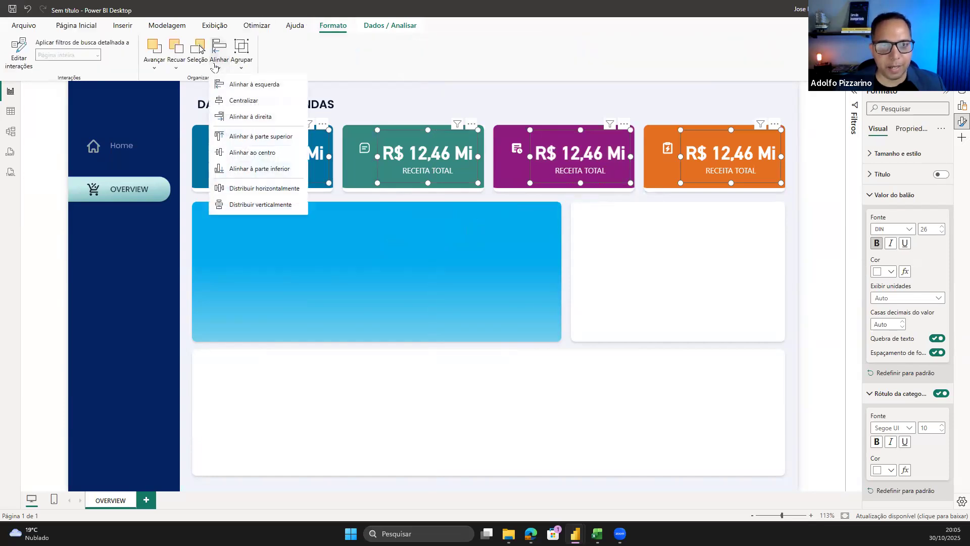
click(284, 137)
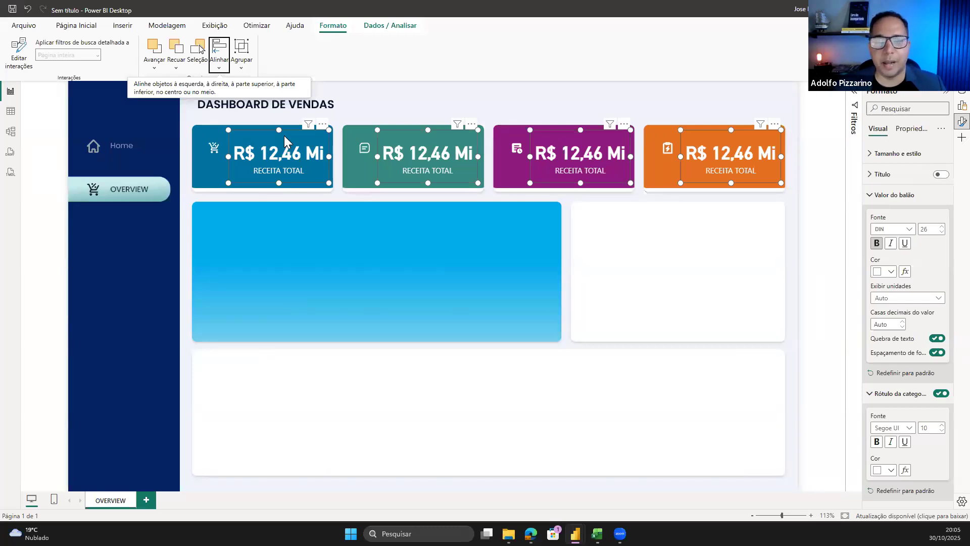
click(219, 54)
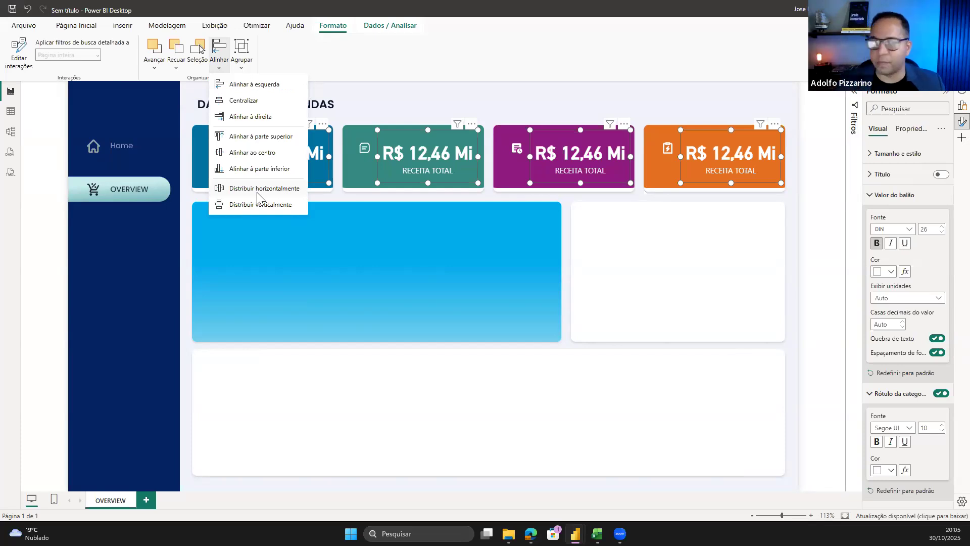
click(257, 188)
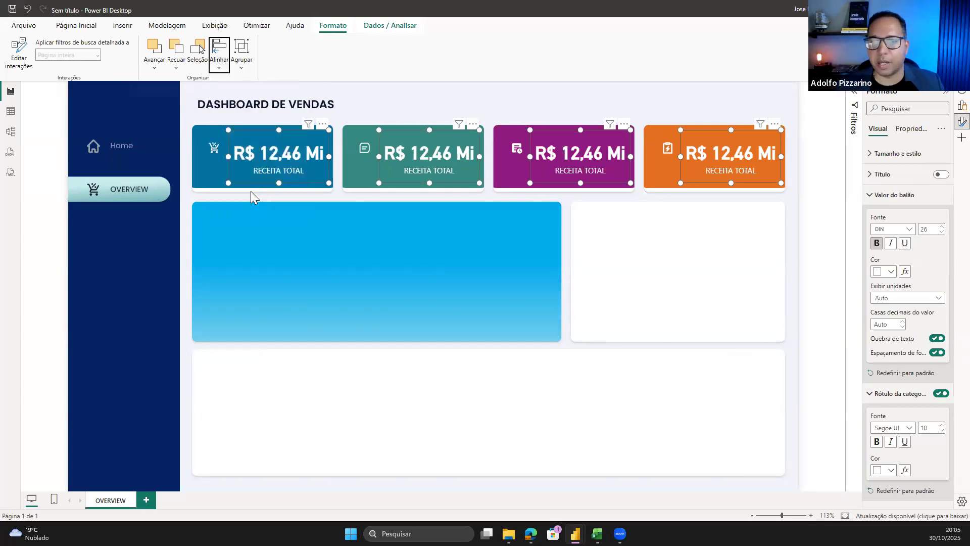
click(380, 351)
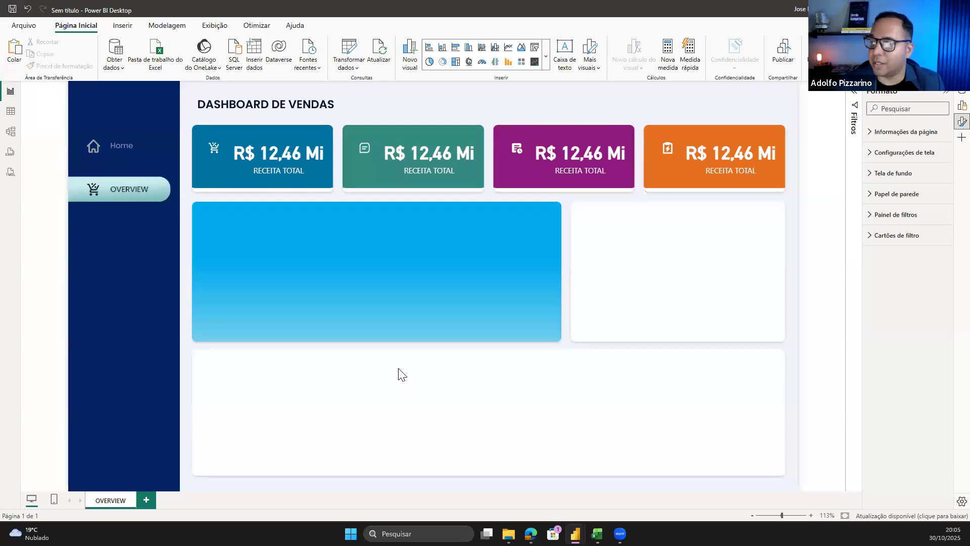
Review the callout value options of the card on the blue tile, including display units and text wrap
click(273, 146)
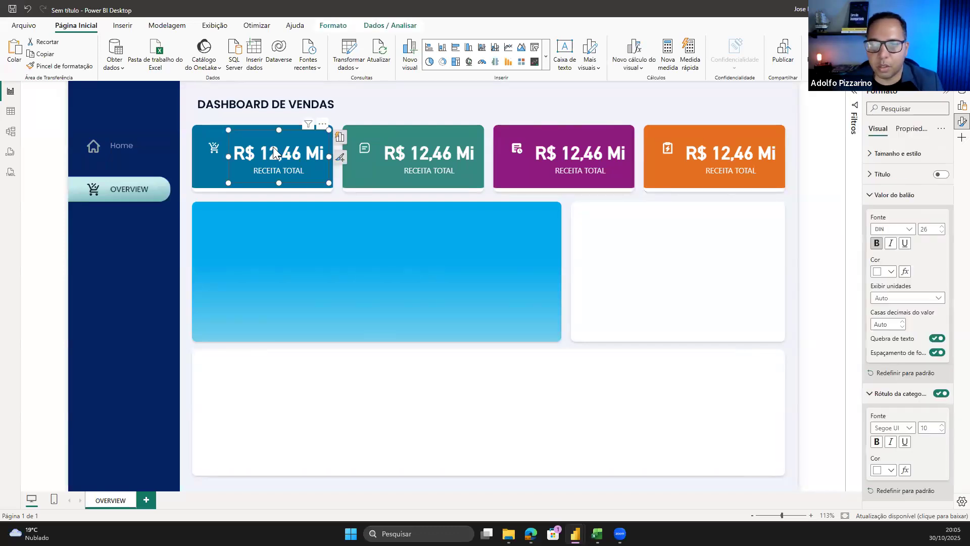
click(907, 196)
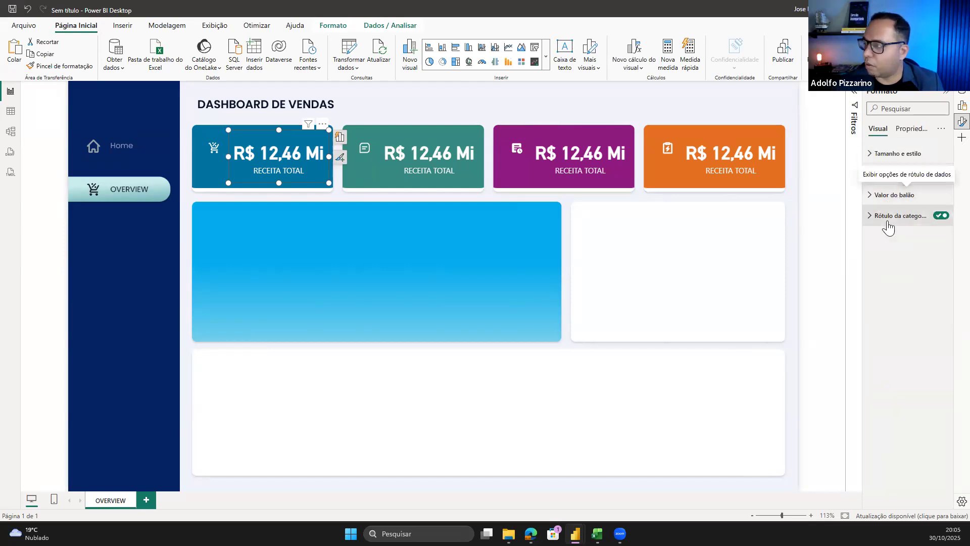
click(893, 195)
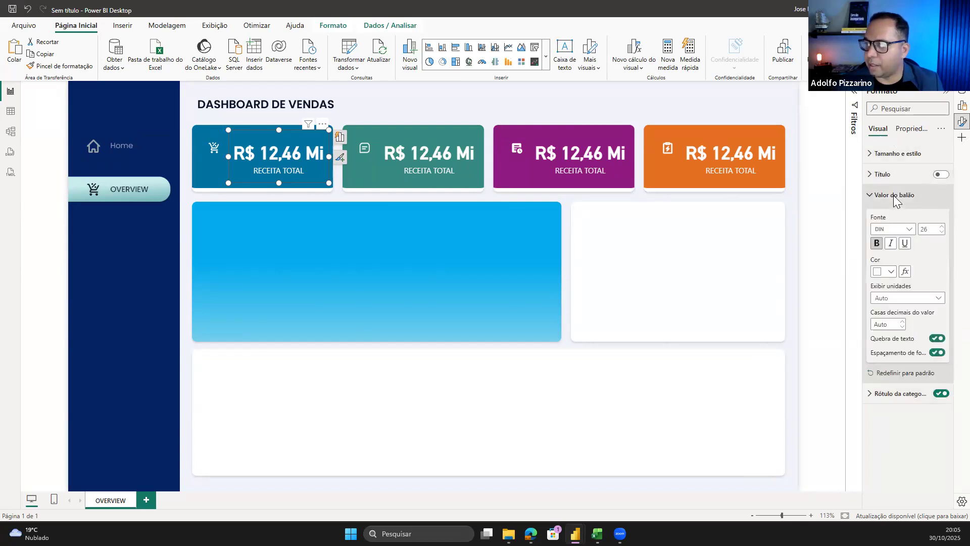
click(905, 301)
click(907, 298)
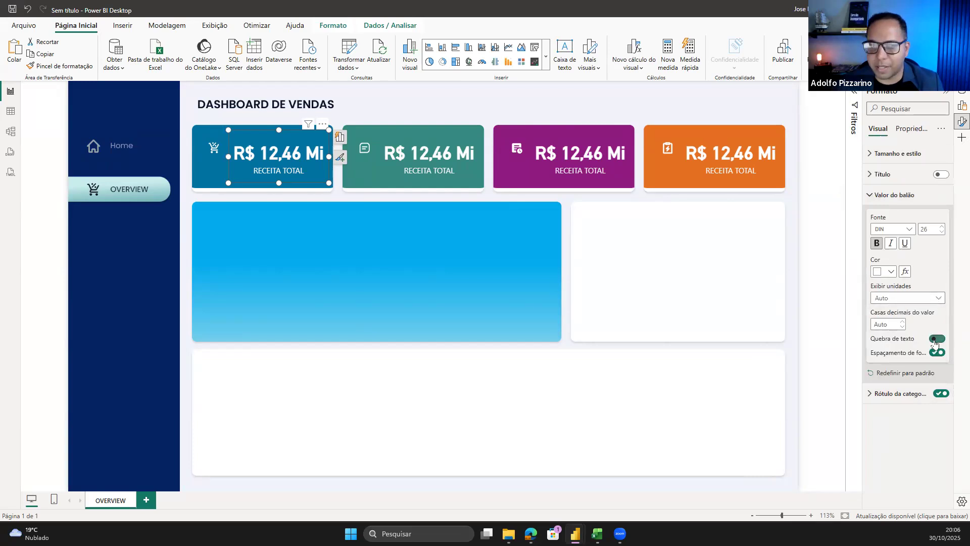
click(909, 195)
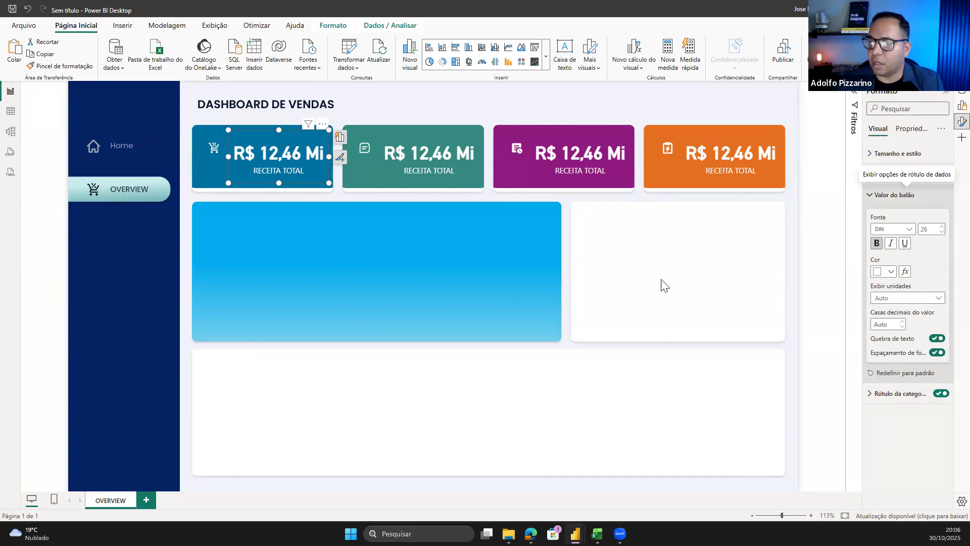
Switch to the project PDF to check the planned KPI cards, and return to the Power BI dashboard
click(650, 313)
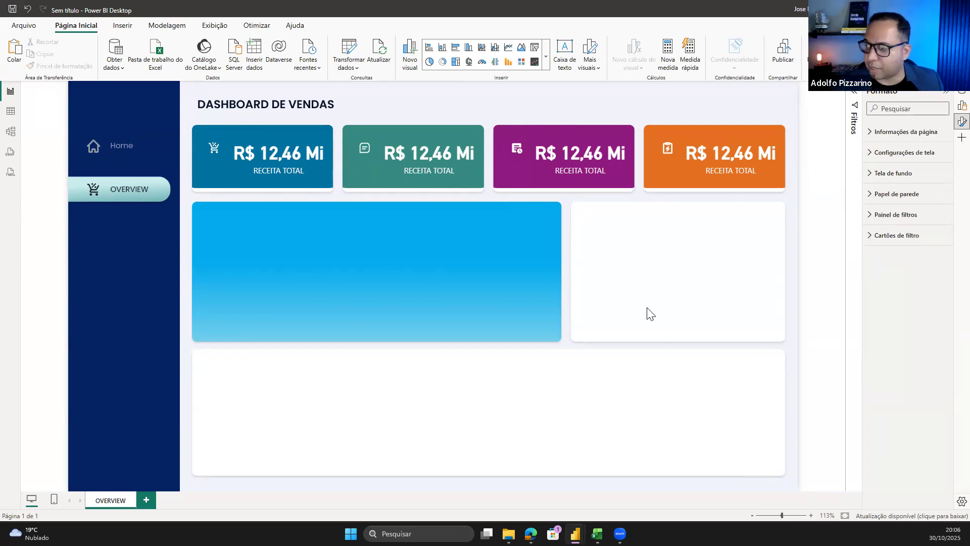
key(alt+Tab)
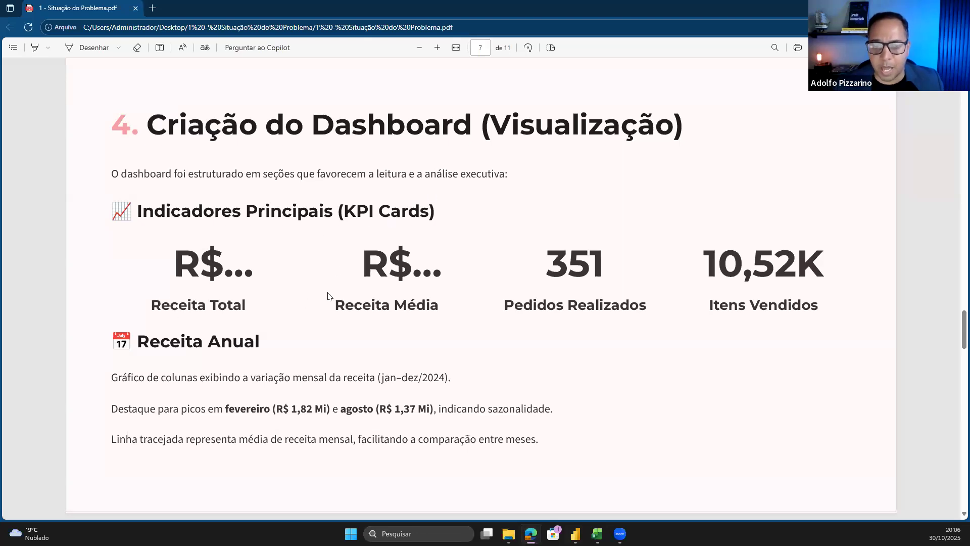
key(alt+Tab)
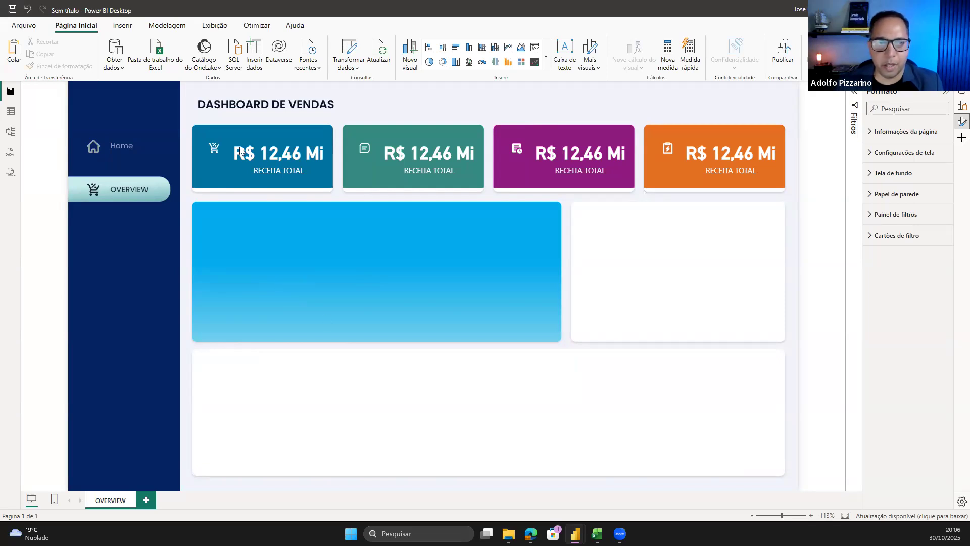
drag(180, 107, 808, 225)
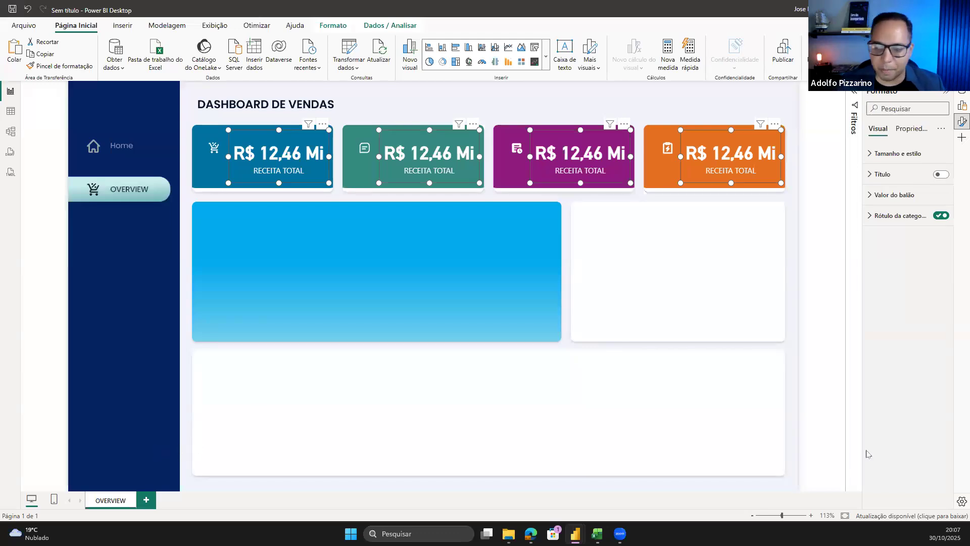
click(728, 414)
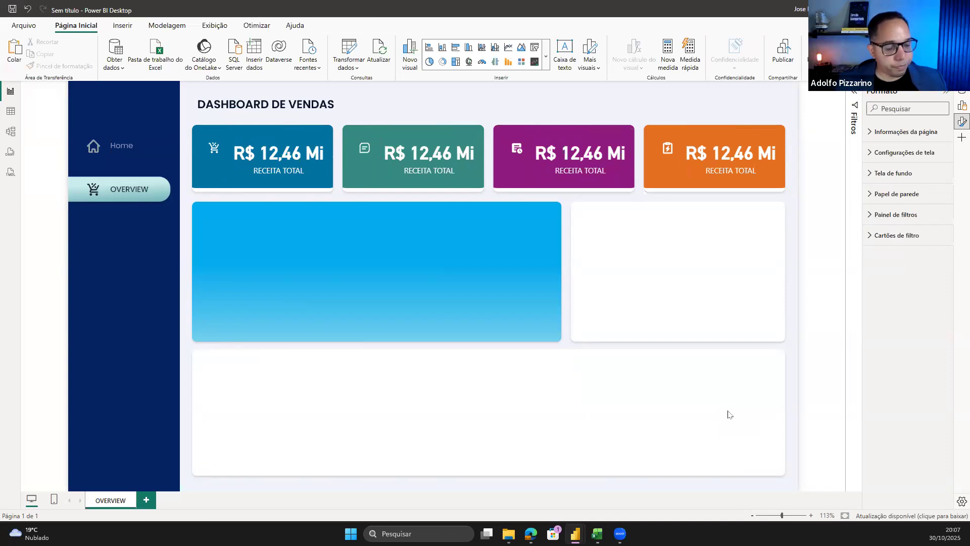
click(433, 160)
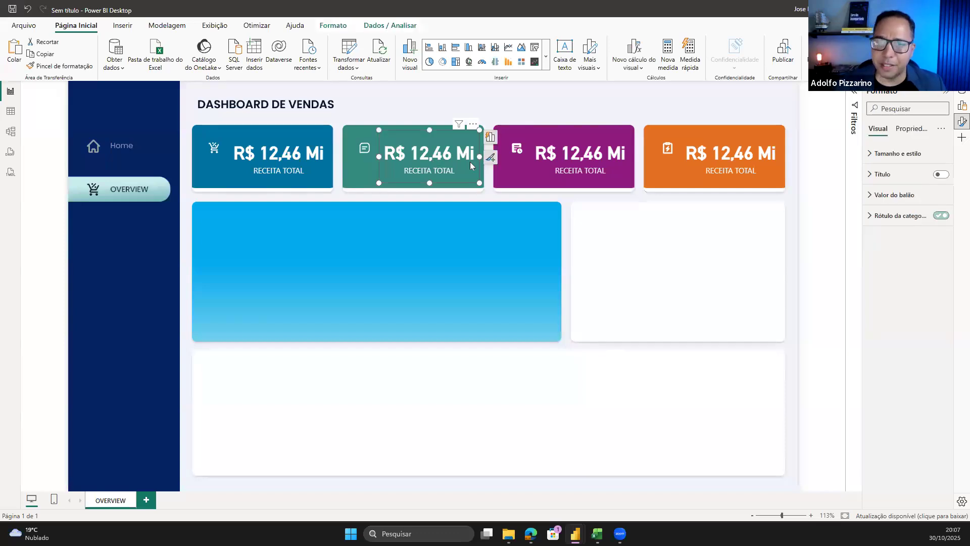
click(554, 322)
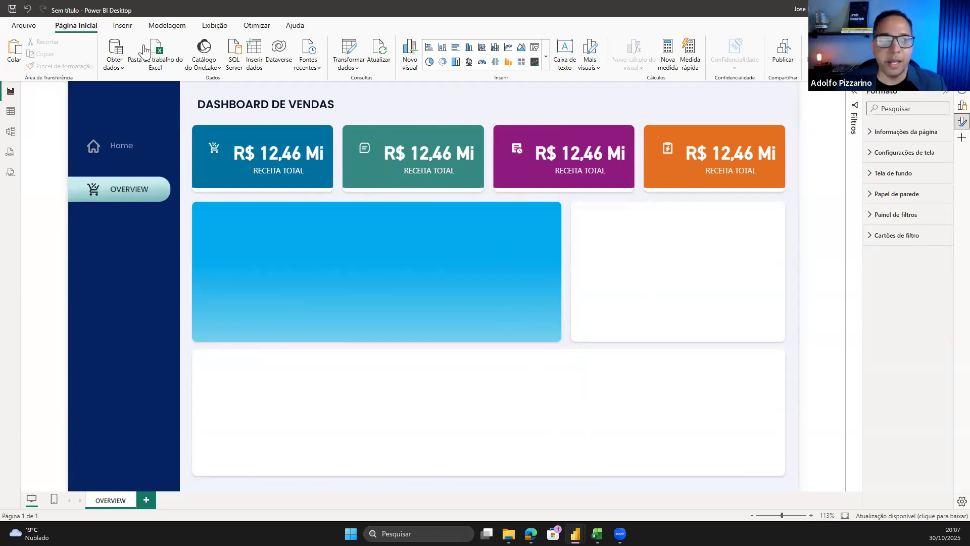
Show the Vendas table's data and look through its rows and columns
click(20, 111)
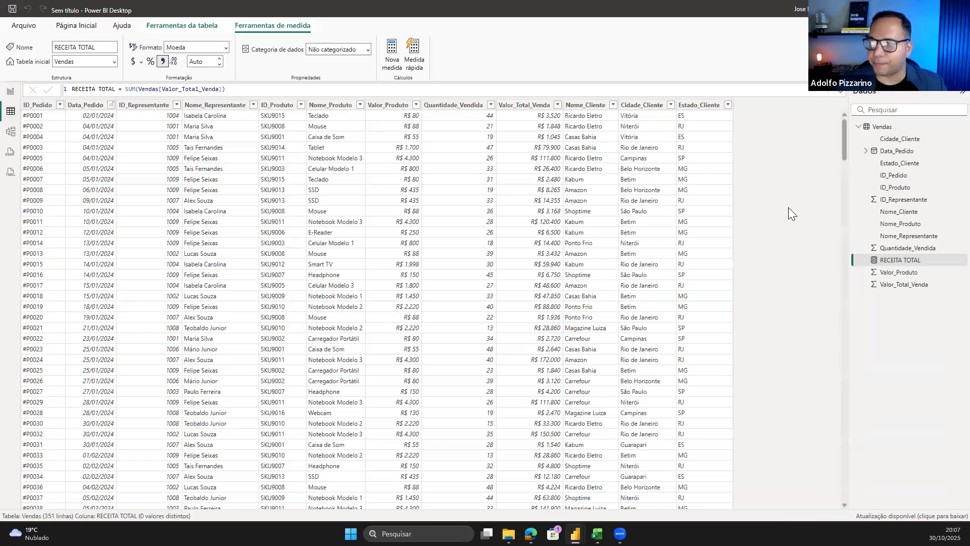
click(880, 131)
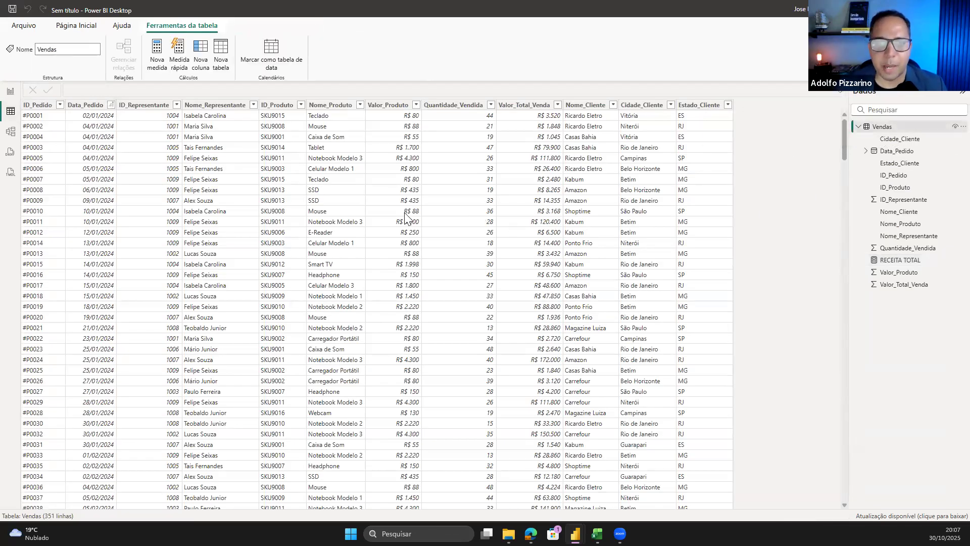
scroll(408, 216, down, 8)
scroll(445, 227, up, 7)
scroll(430, 231, up, 2)
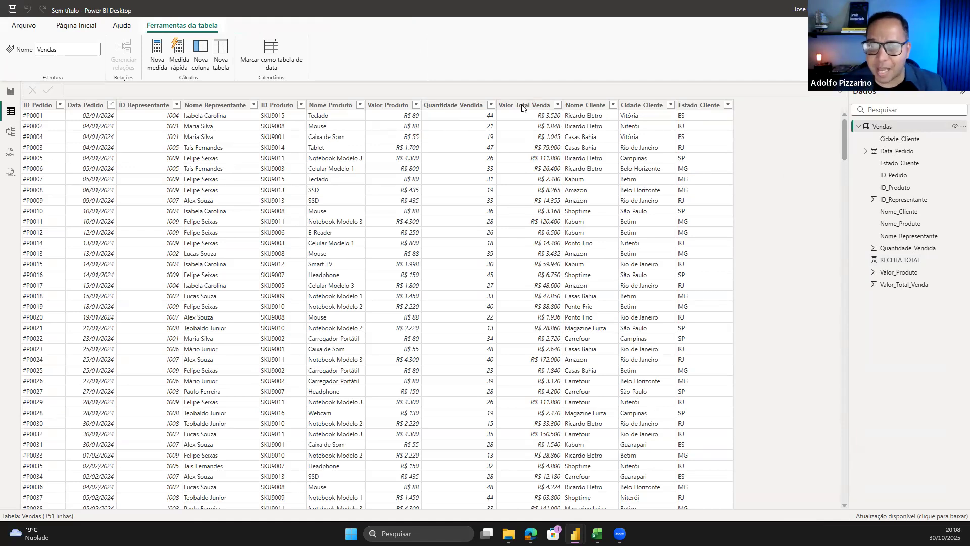
Start a new measure in the Vendas table named RECEITA MÉDIA, leaving a blank line for its formula
click(539, 105)
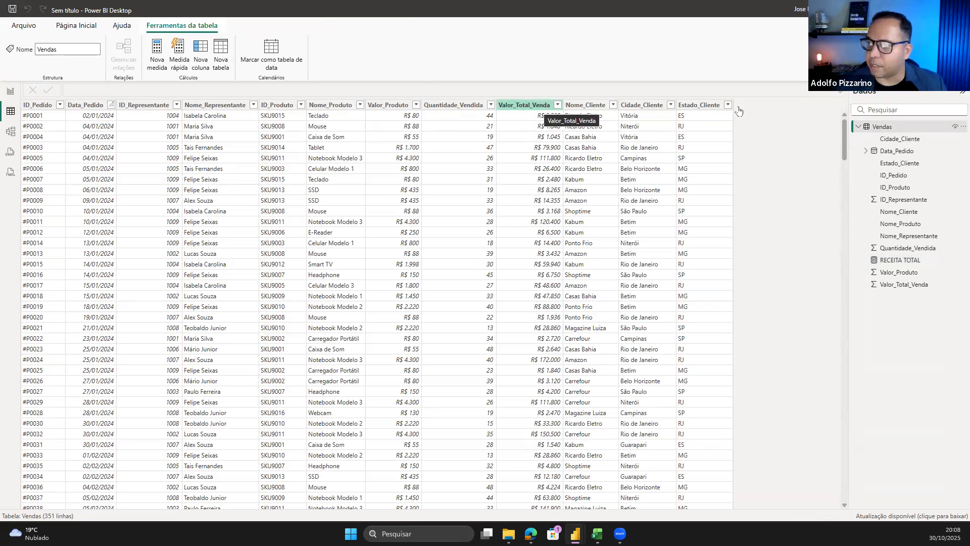
mouse_move(888, 125)
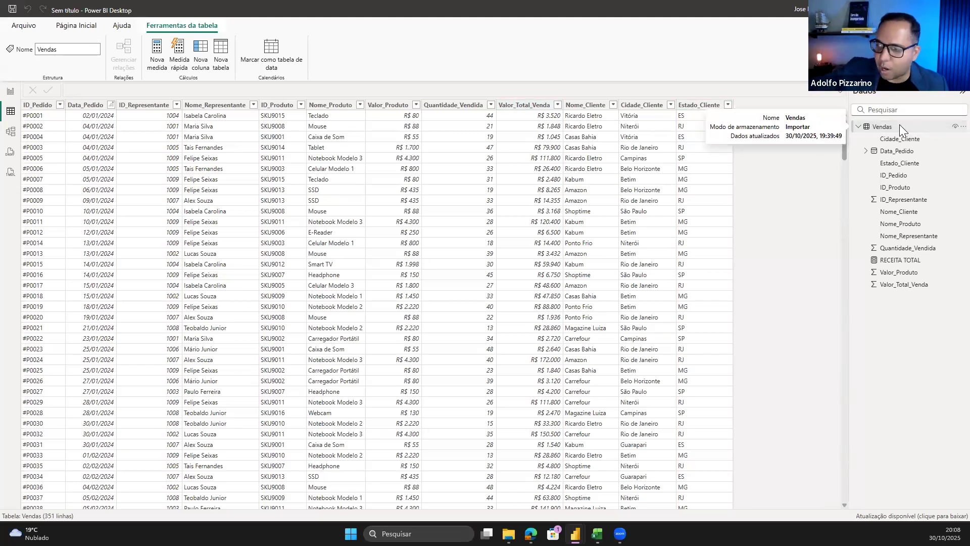
click(889, 127)
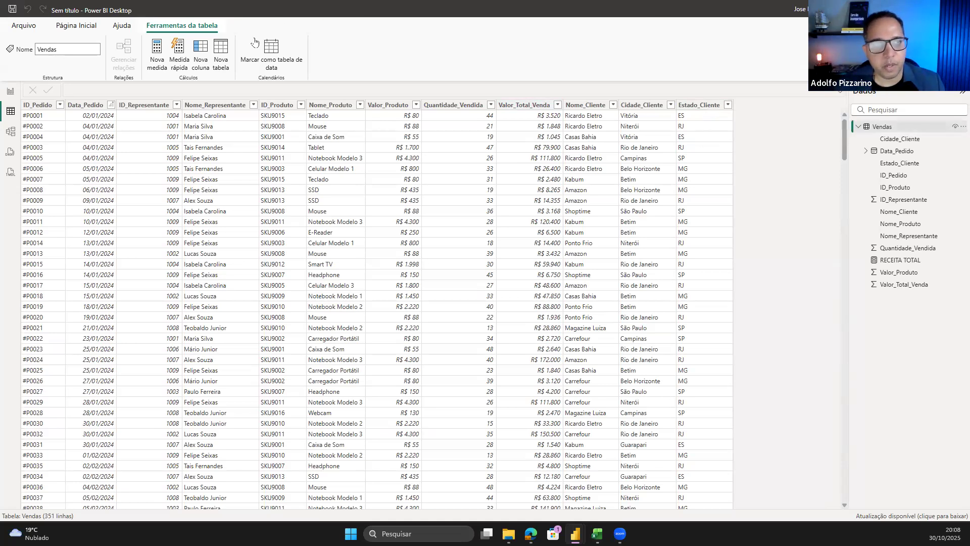
click(153, 58)
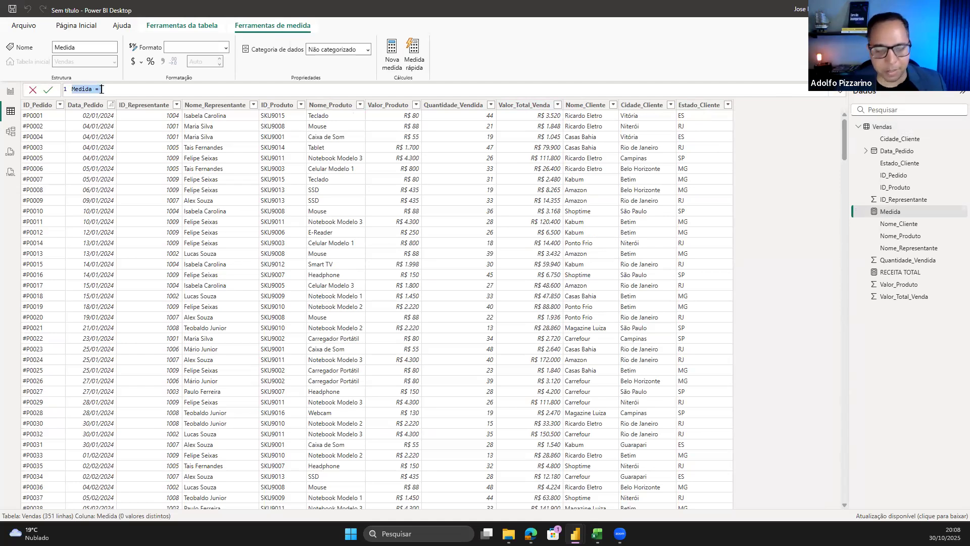
key(BackSpace)
text(RECEITA MÉDIA)
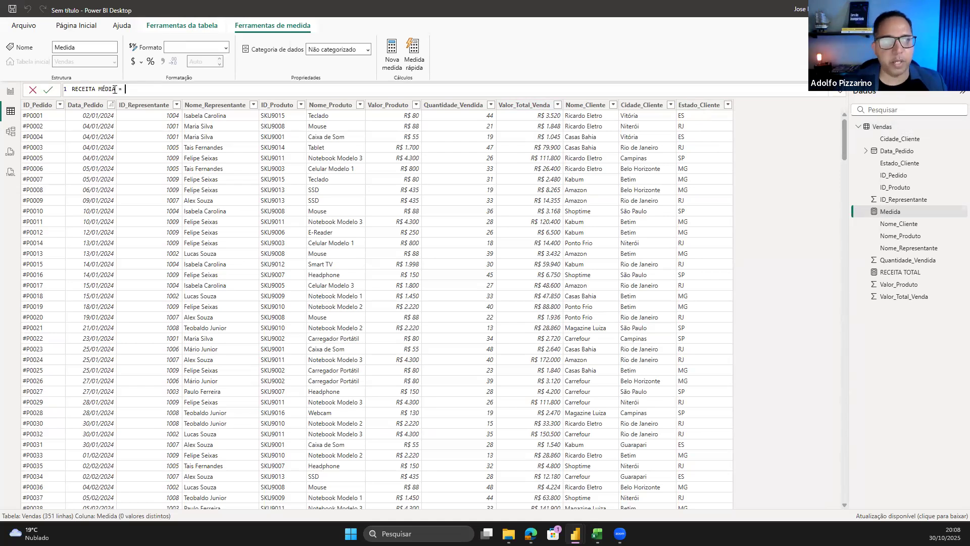
text( =)
key(shift+Return)
key(shift+Return)
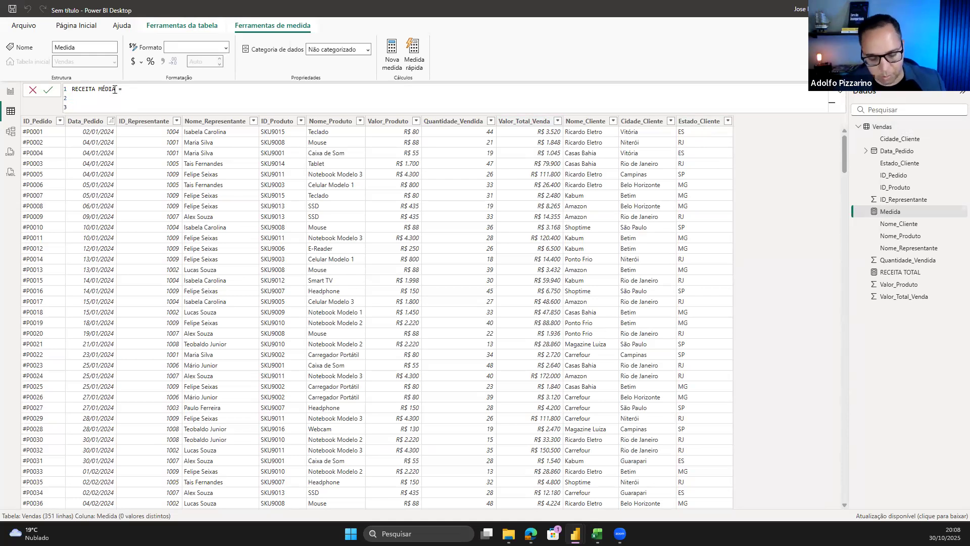
Define the RECEITA MÉDIA measure as AVERAGE(Vendas[Valor_Total_Venda]) and commit it
text(AV)
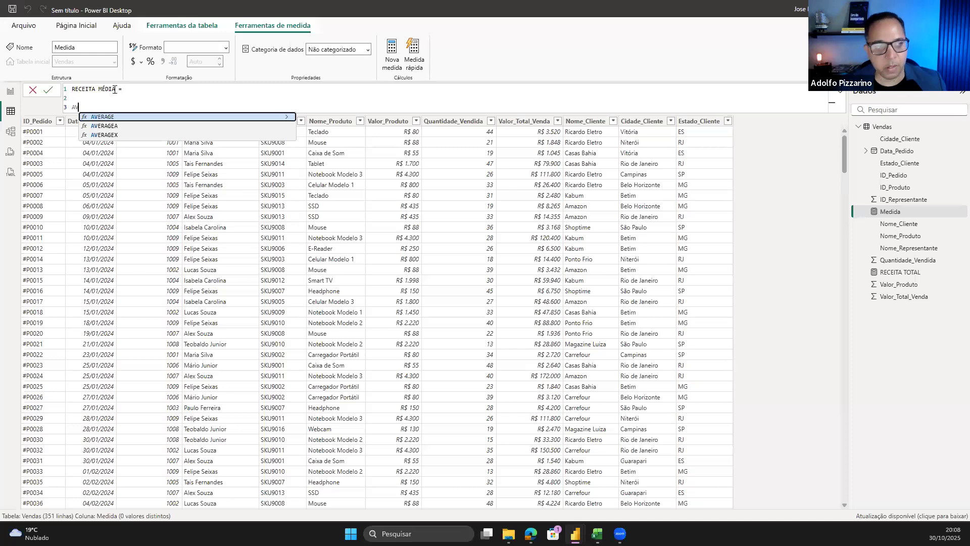
click(140, 116)
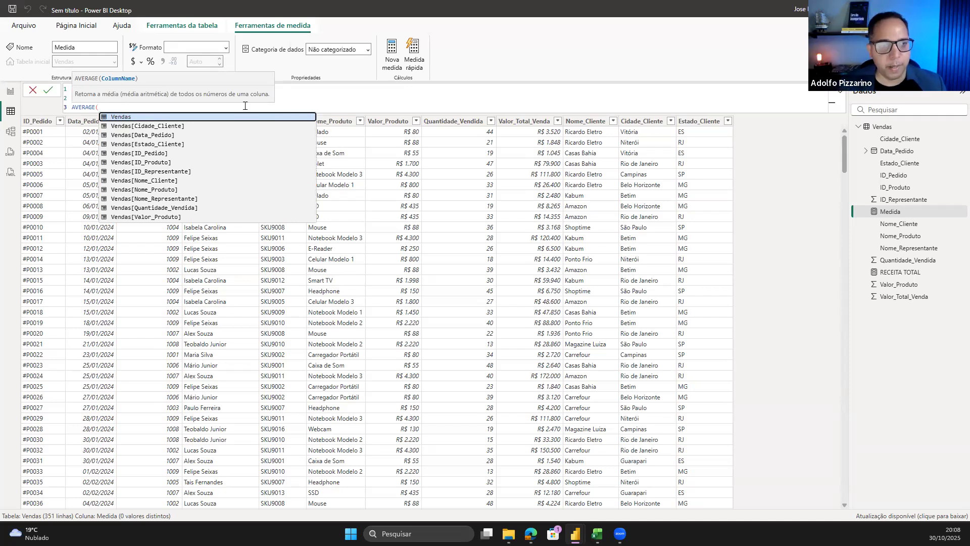
scroll(212, 179, down, 1)
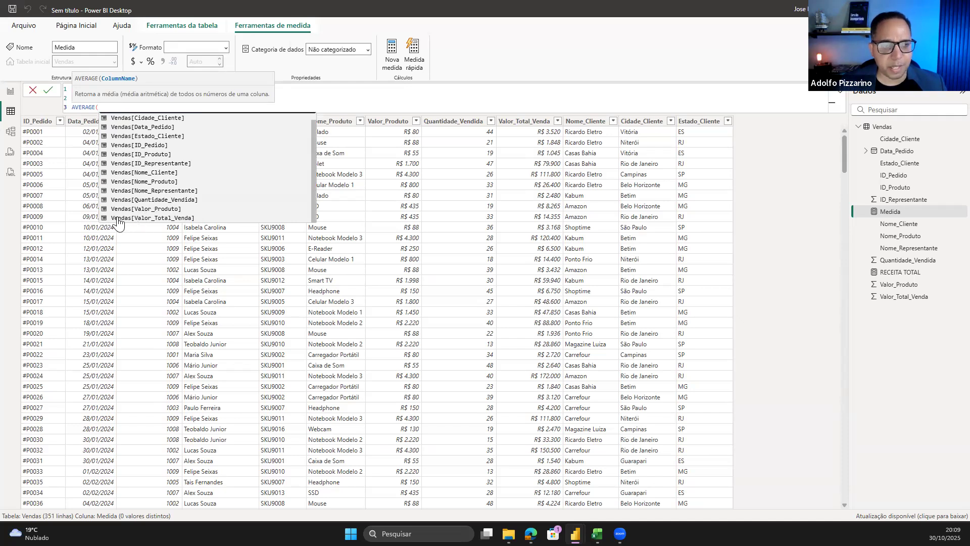
click(197, 218)
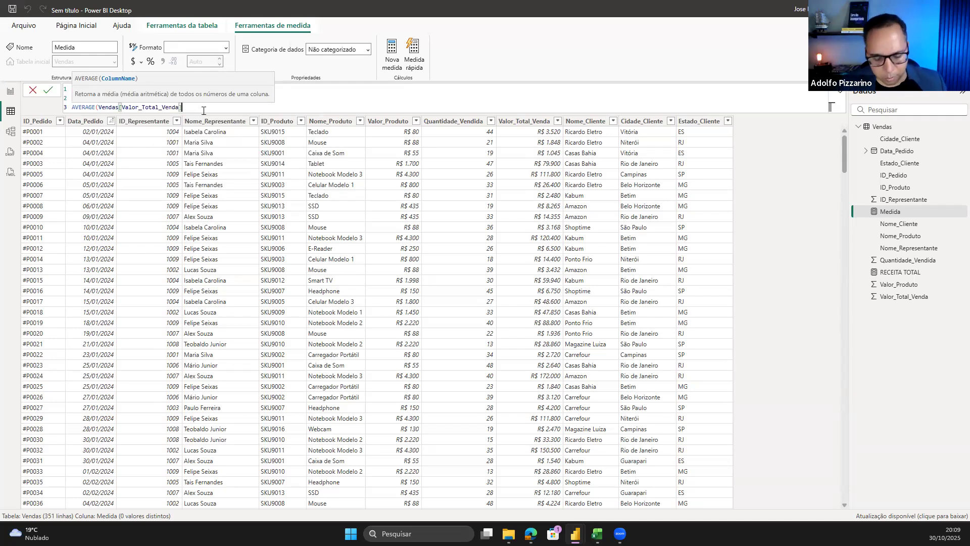
text())
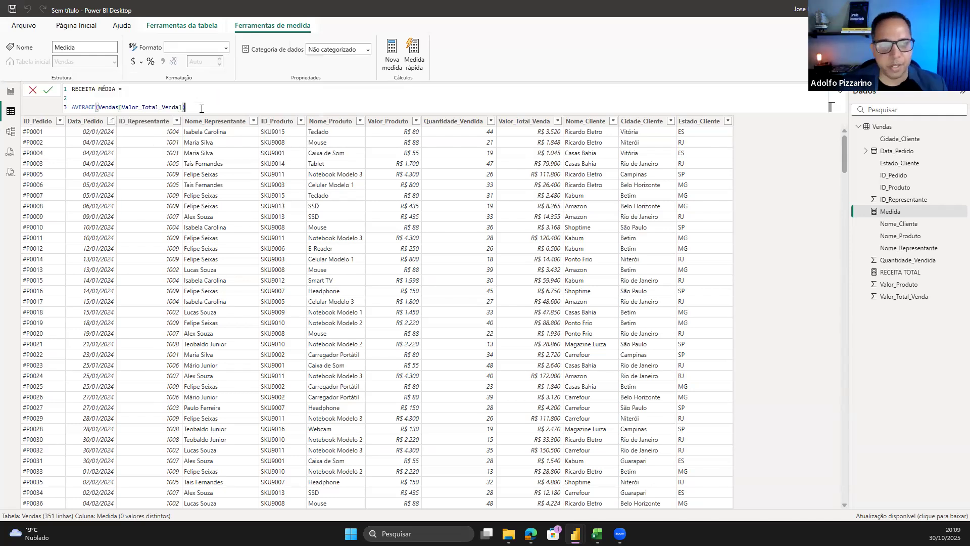
key(Return)
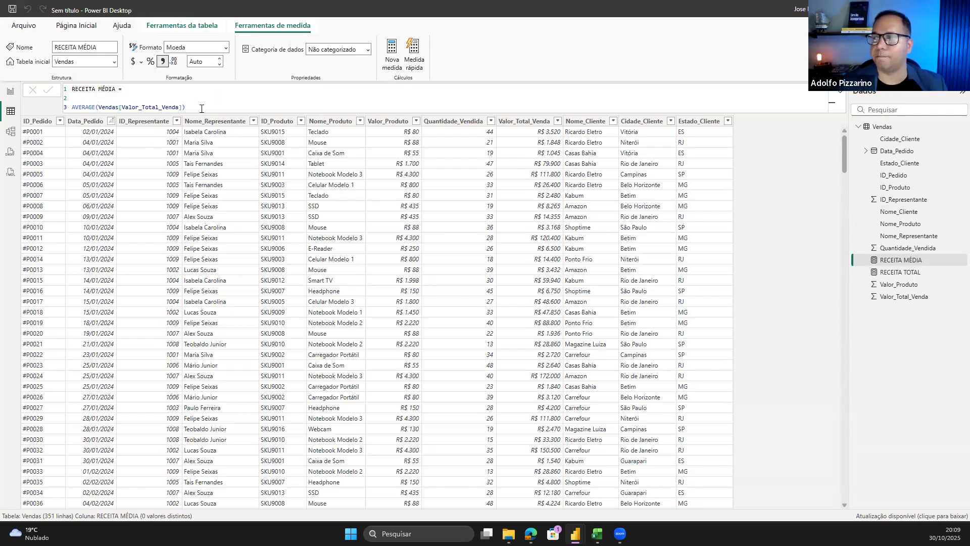
In the report, replace the green tile's card field with RECEITA MÉDIA and widen the card to fit its full value
click(11, 91)
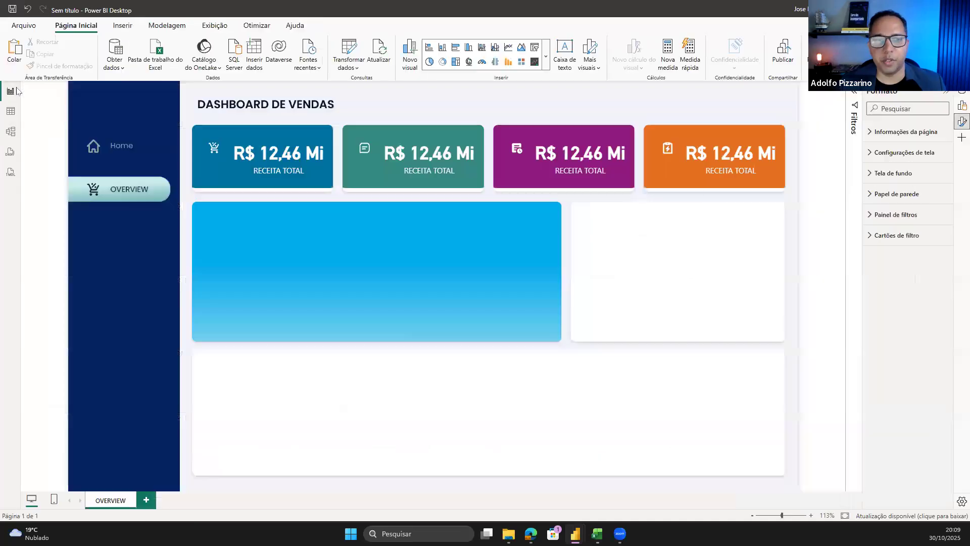
click(450, 149)
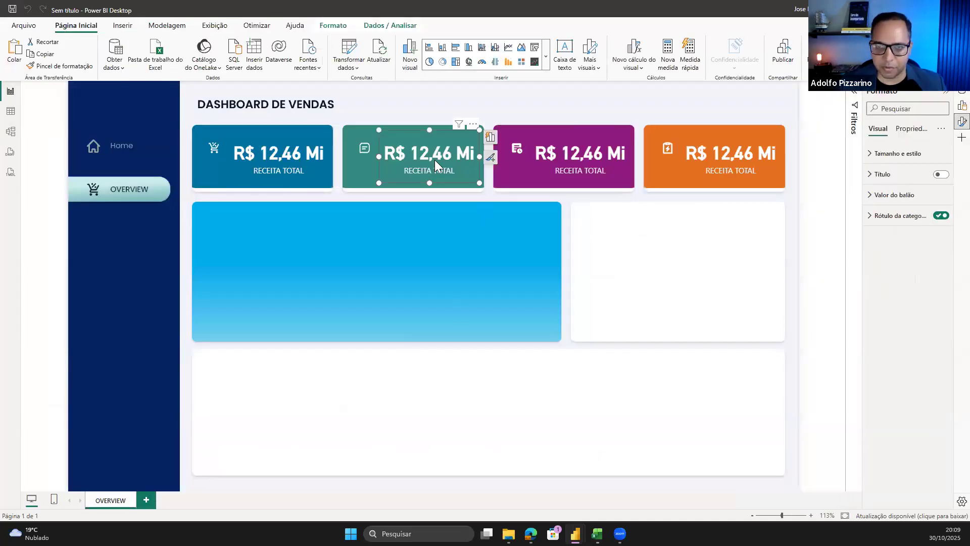
click(489, 136)
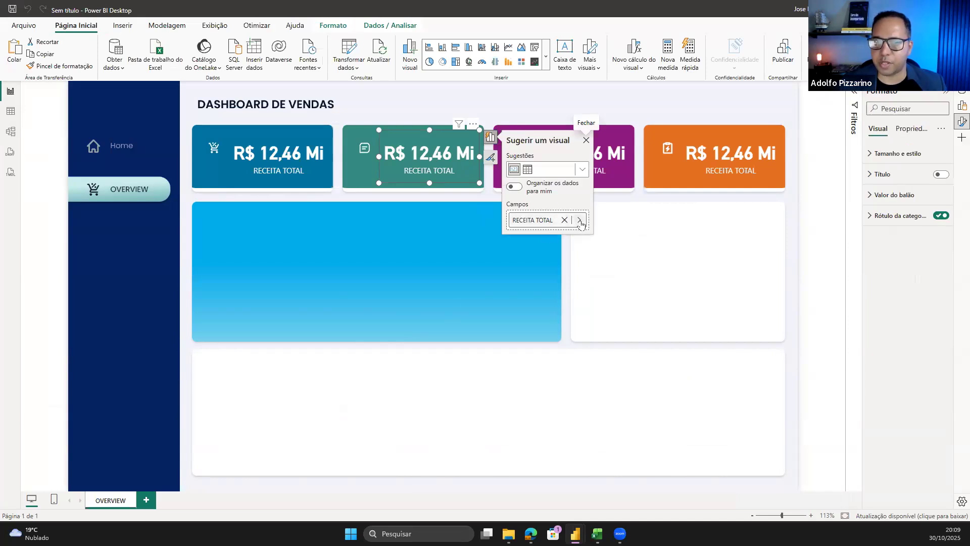
click(580, 221)
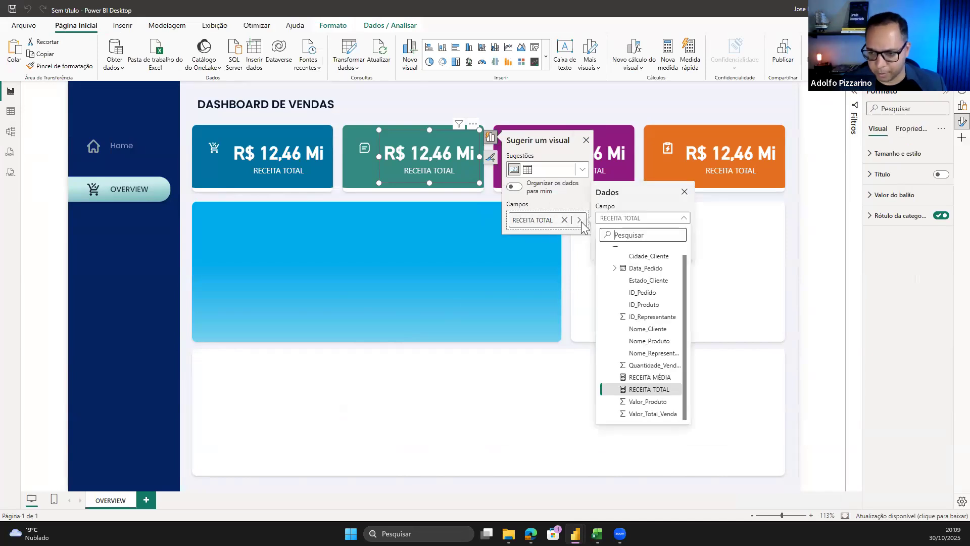
click(666, 379)
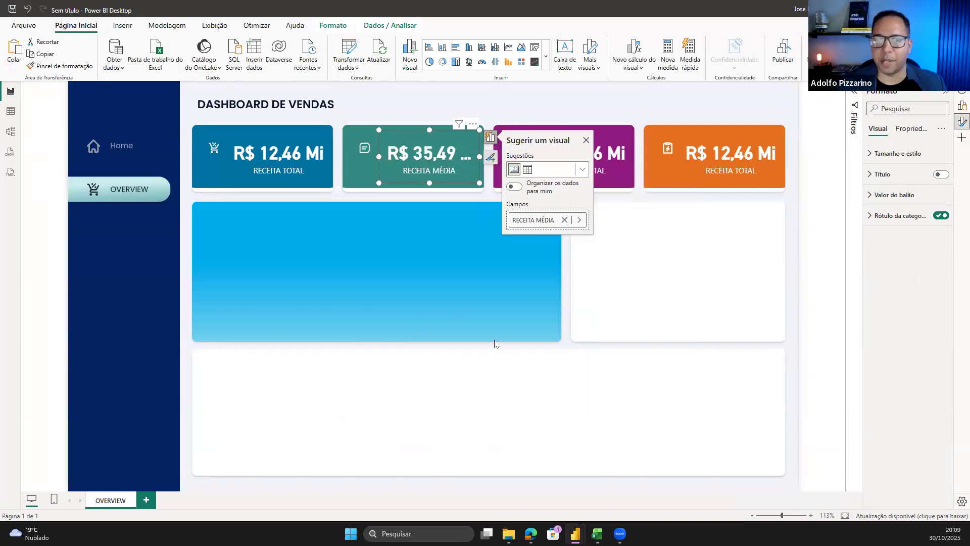
click(474, 331)
click(380, 155)
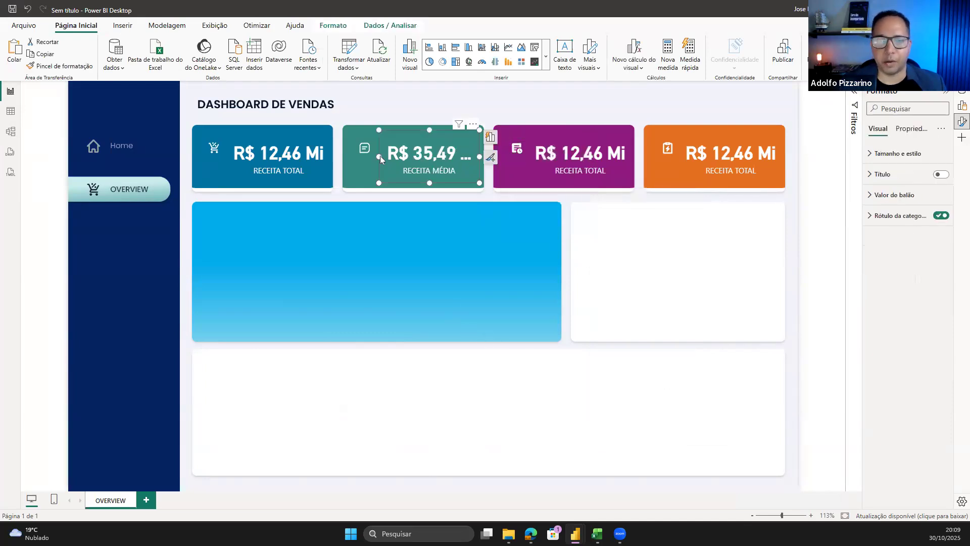
click(441, 232)
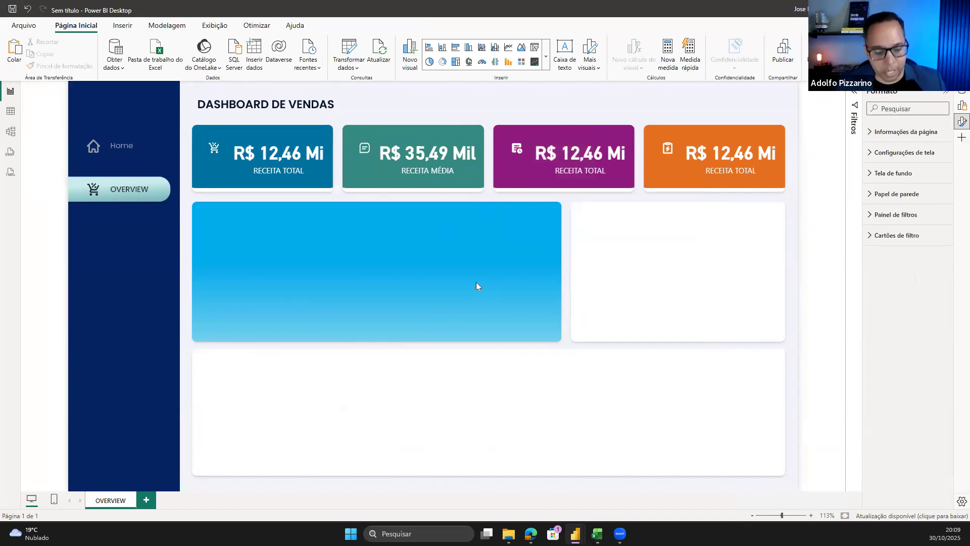
Consult the project PDF for the next planned KPI indicator and return to the Power BI dashboard
key(alt+Tab)
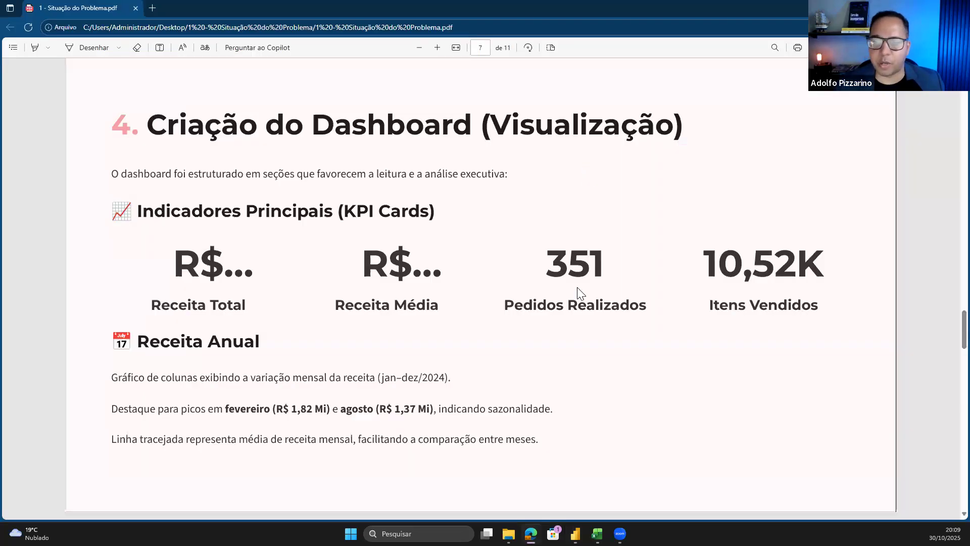
key(alt+Tab)
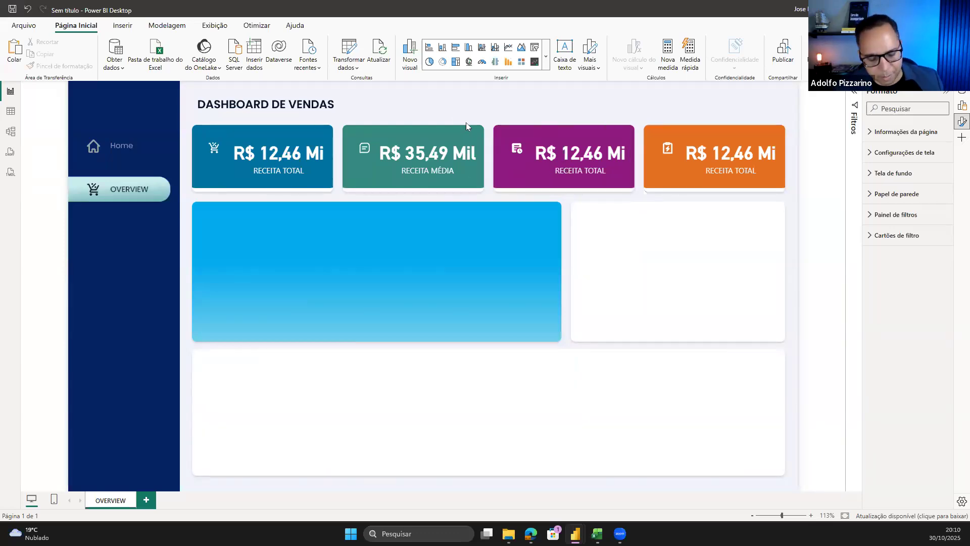
key(alt+Tab)
key(alt+Tab)
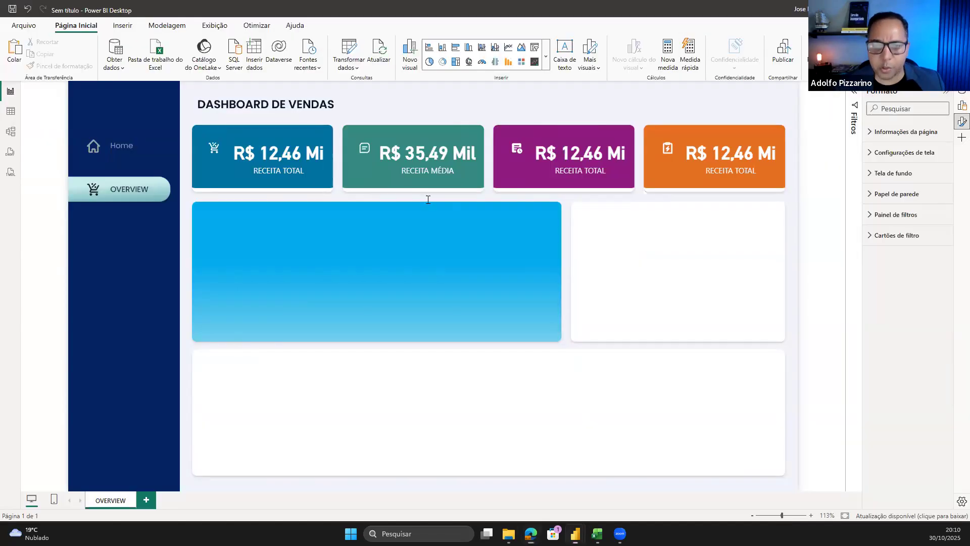
Show the Vendas table's data with the formula bar collapsed and examine the ID_Pedido column
click(10, 112)
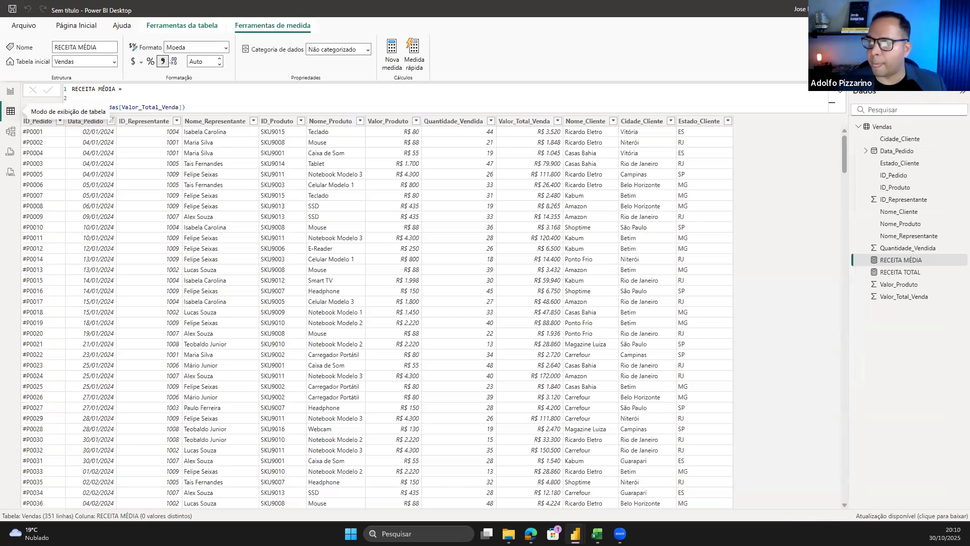
click(840, 92)
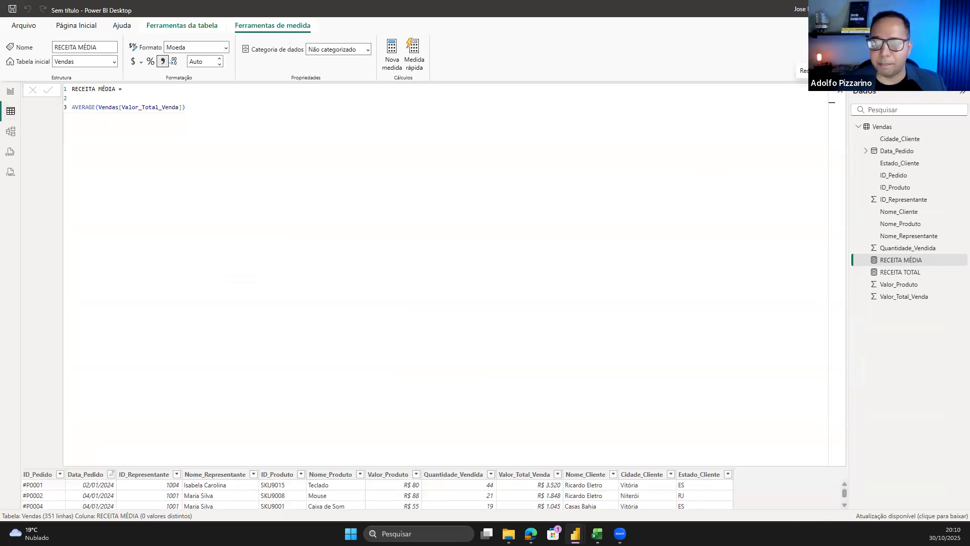
click(840, 95)
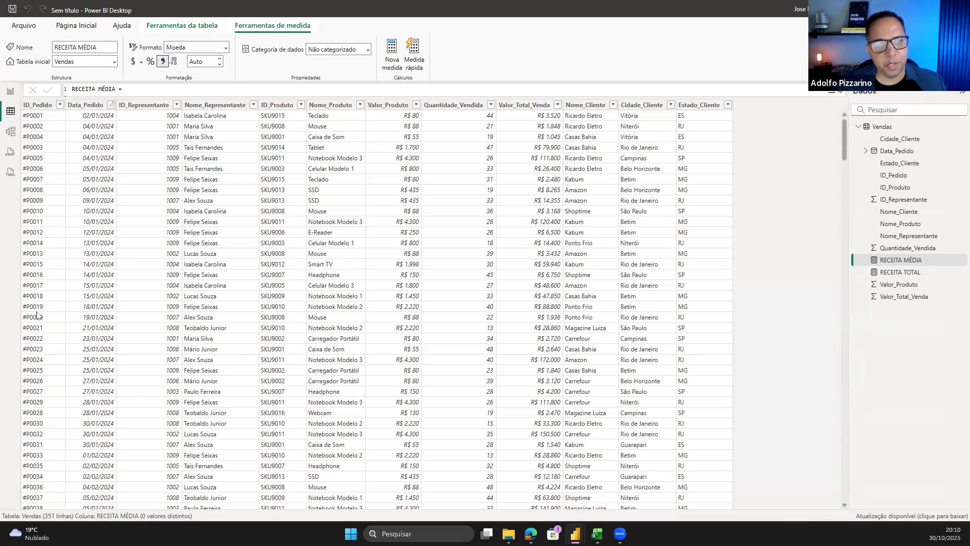
click(50, 115)
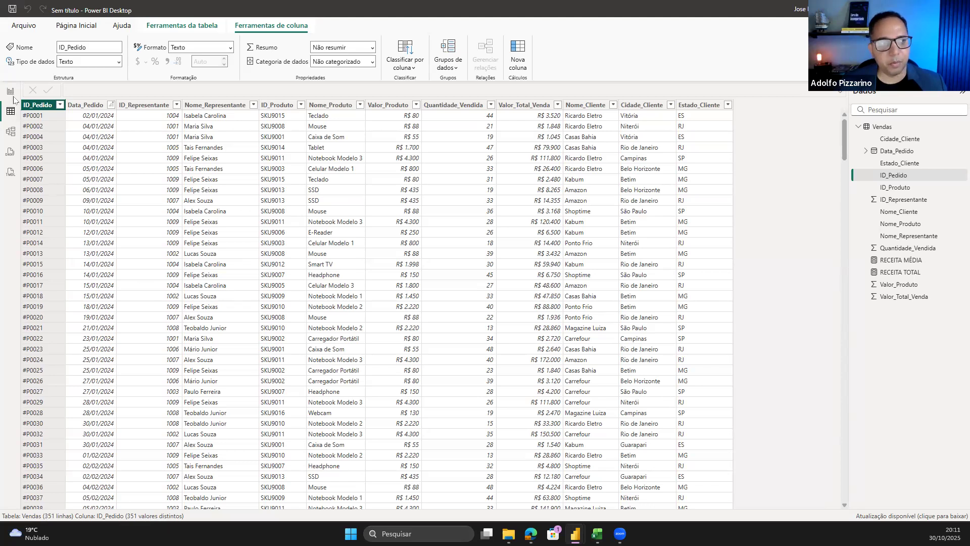
Start a new measure in the Vendas table named PEDIDOS REALIZADOS, leaving a blank line for its formula
click(865, 129)
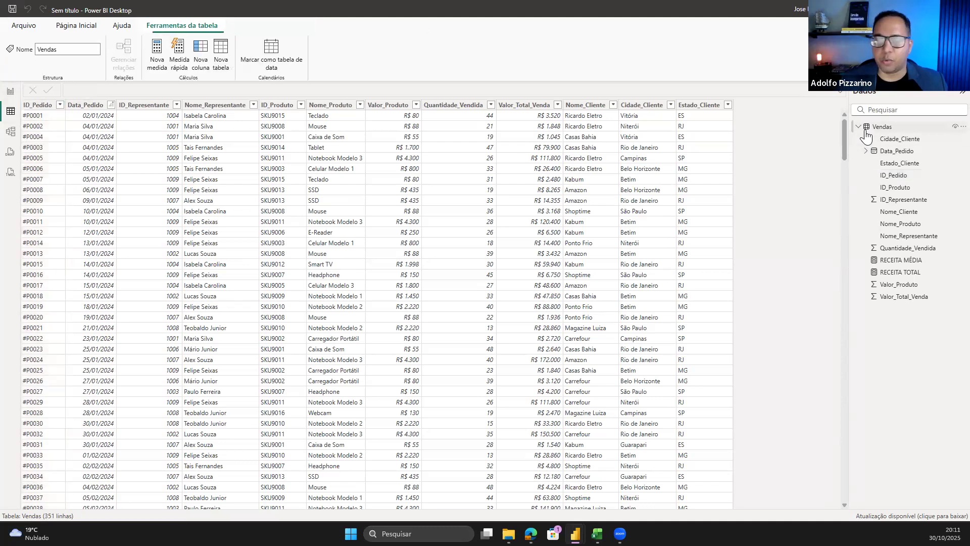
click(158, 47)
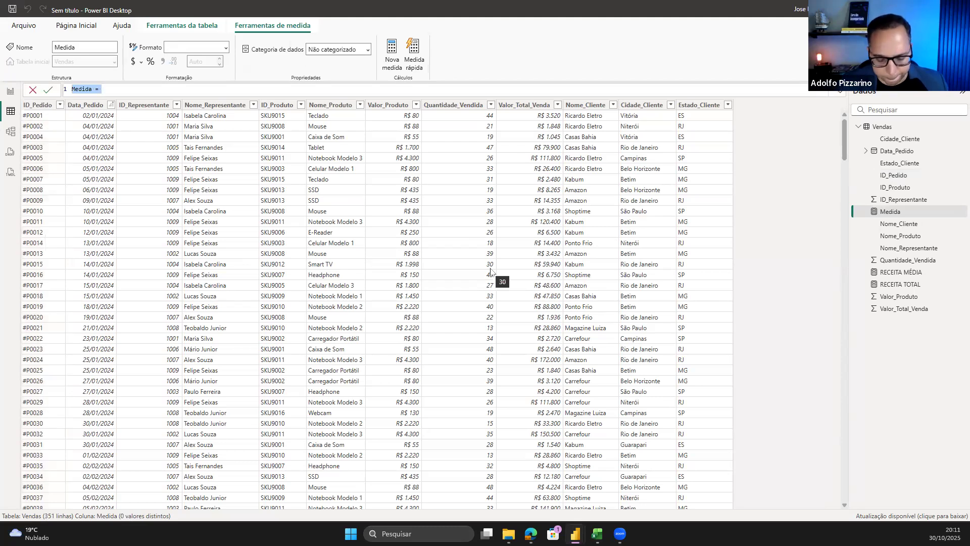
text(PEDIDOS )
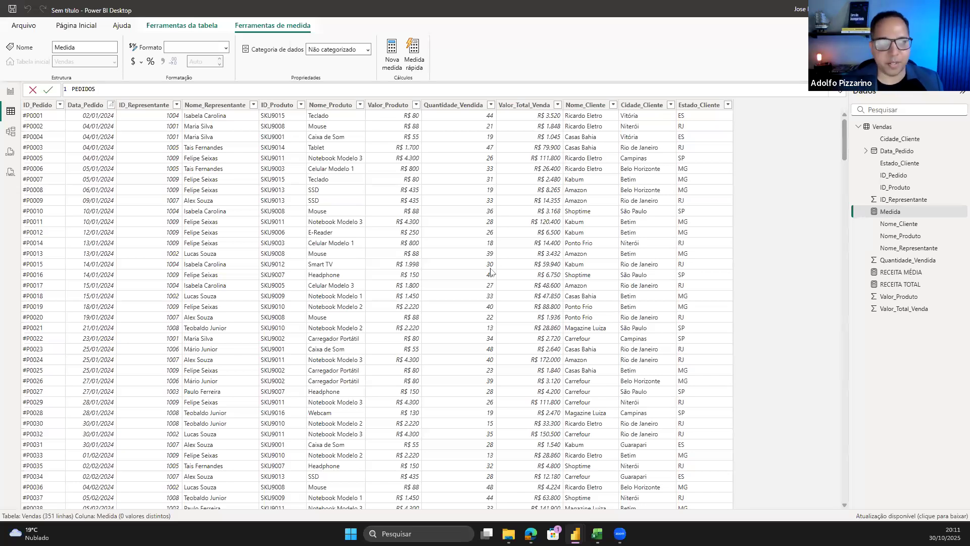
text(REA)
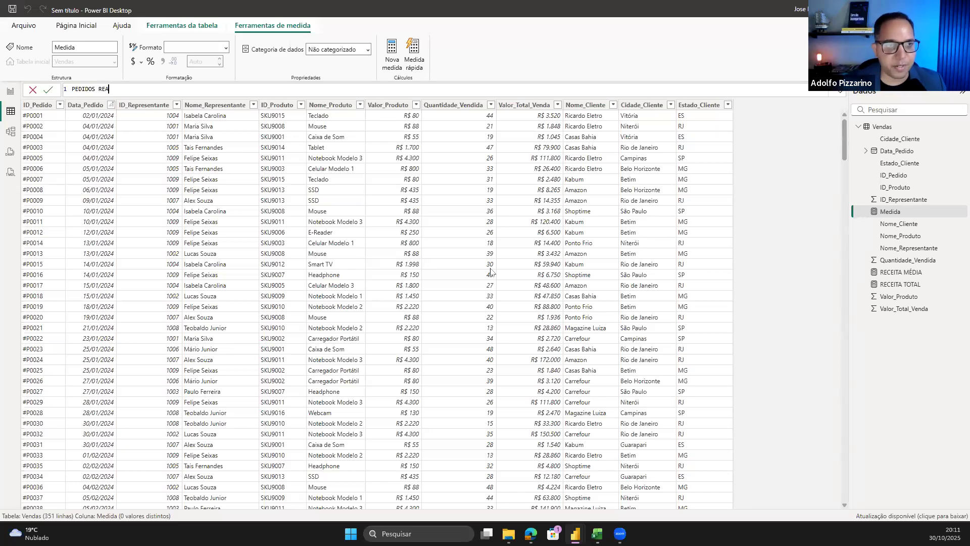
text(LIZADOS =)
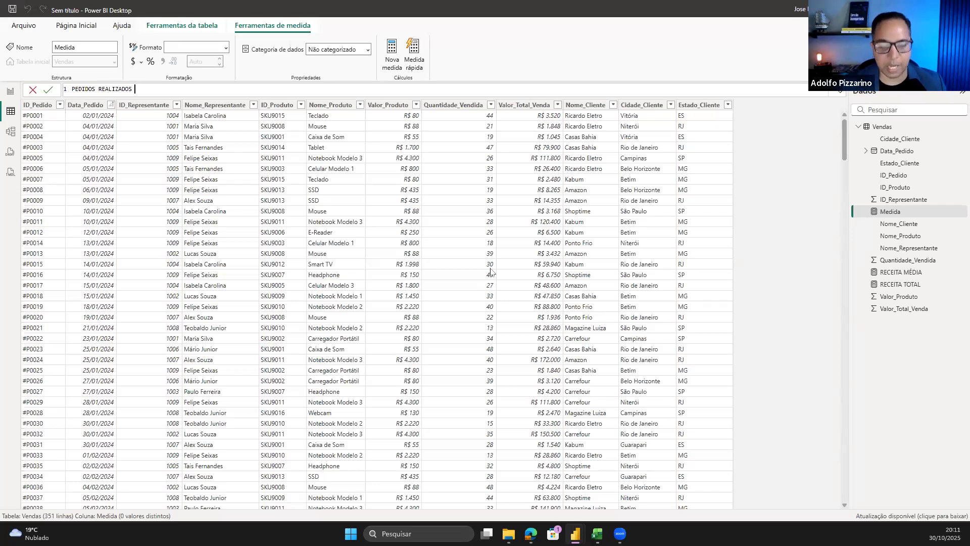
key(shift+Return)
key(shift+Return)
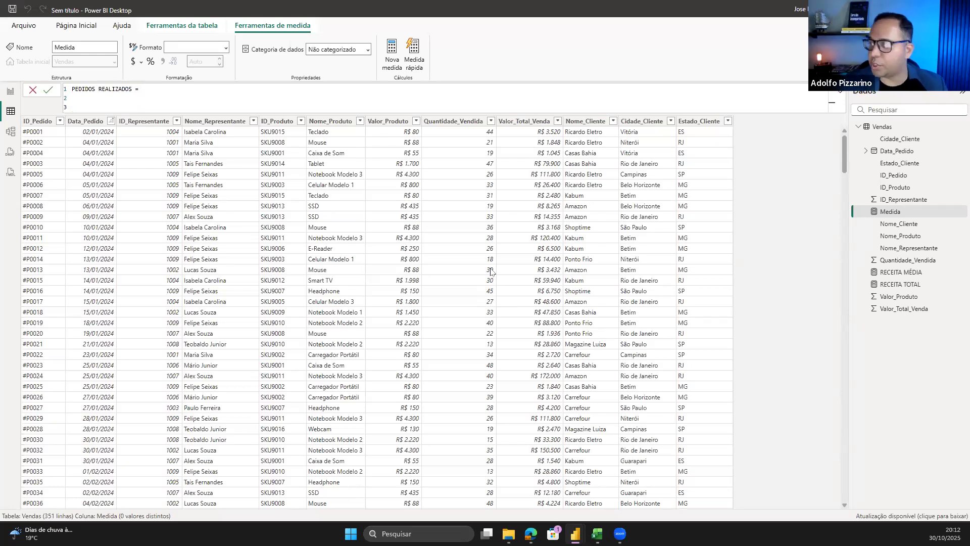
Enter DISTINCTCOUNT(Vendas[ID_Pedido]) as the formula of the PEDIDOS REALIZADOS measure and commit it
text(DIS)
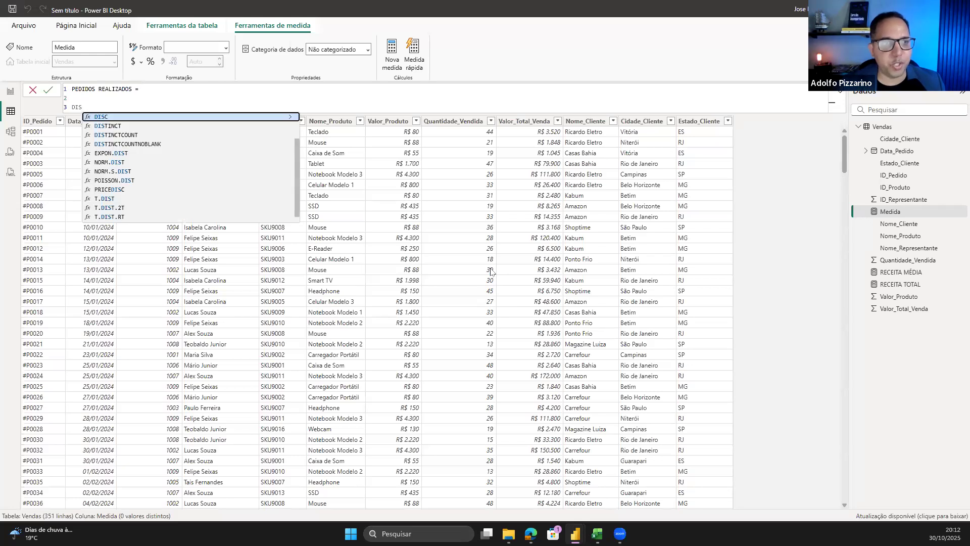
key(Down)
key(Down)
key(Down)
key(Down)
key(Down)
key(Down)
key(Down)
key(Up)
key(Up)
key(Up)
key(Up)
key(Up)
key(Up)
key(Up)
key(Up)
key(Down)
key(Down)
key(Down)
key(Down)
key(Down)
key(Down)
key(Down)
key(Down)
key(Down)
key(Down)
key(Down)
key(Up)
key(Up)
key(Up)
key(Up)
key(Up)
key(Up)
key(Up)
key(Up)
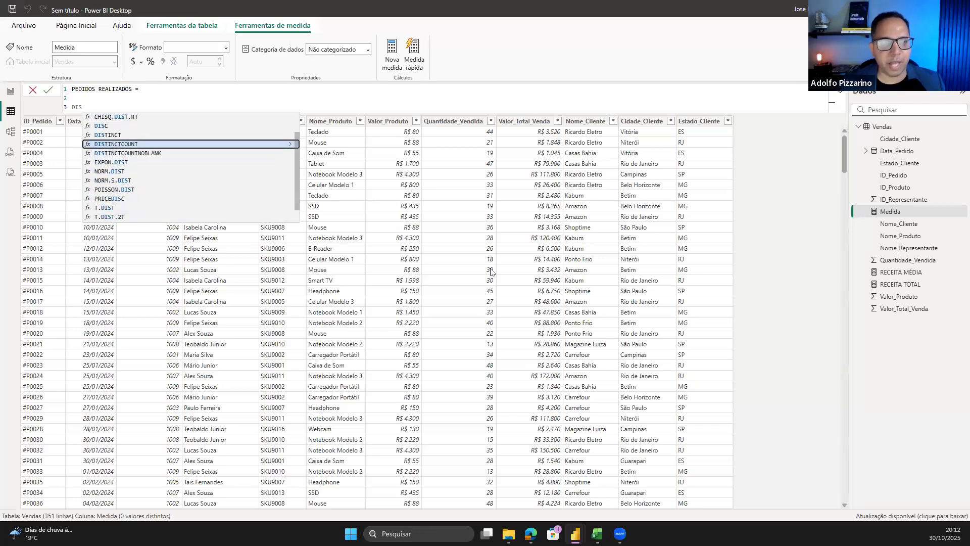
key(Tab)
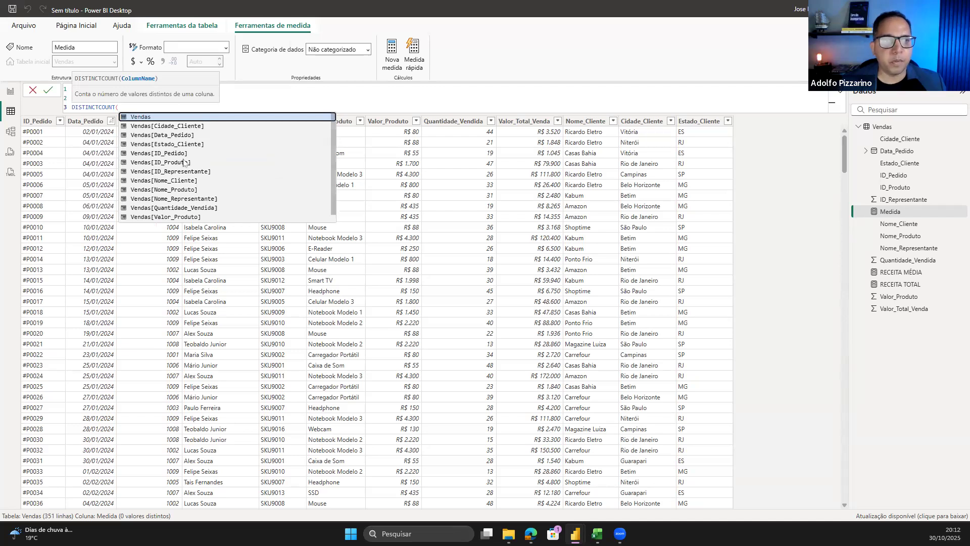
click(169, 154)
text())
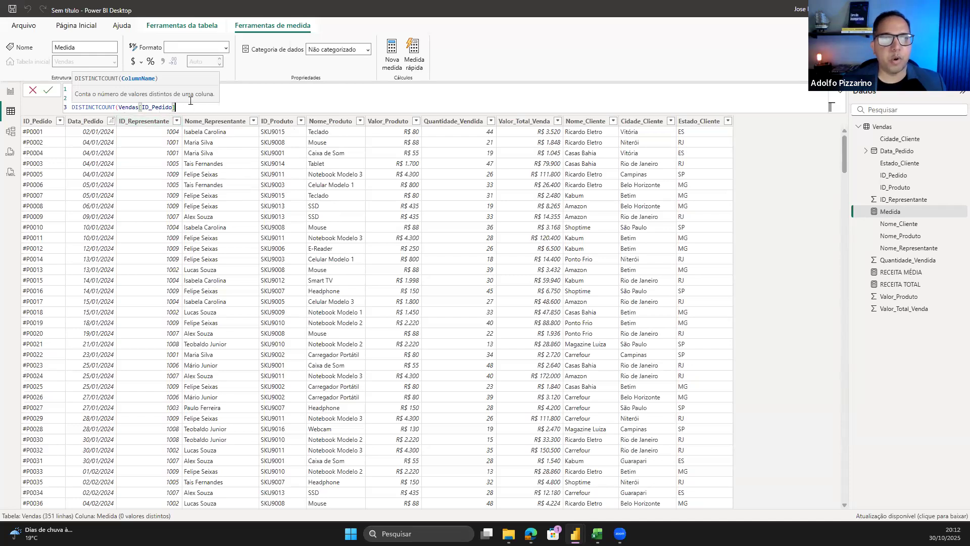
text())
key(Return)
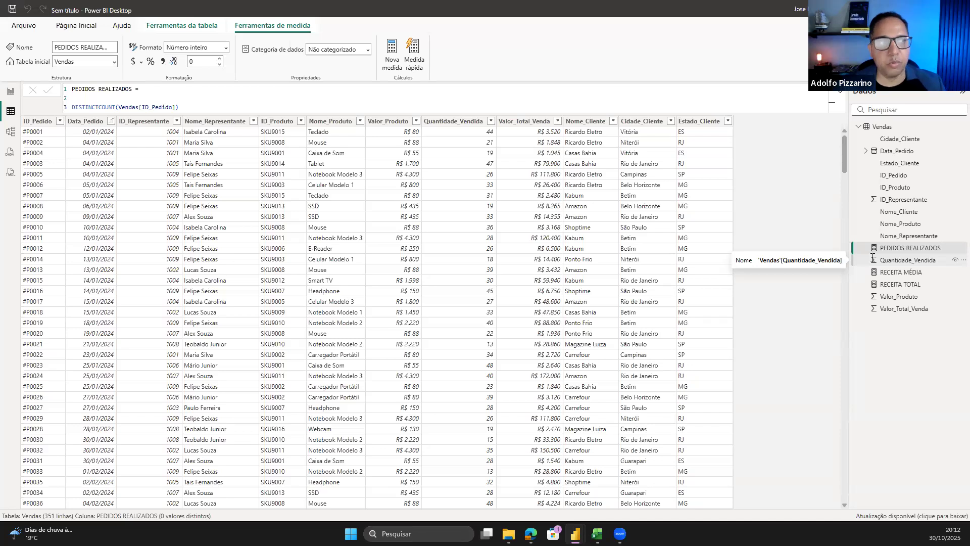
In the report, replace the purple tile's card field with PEDIDOS REALIZADOS and deselect the card
click(11, 91)
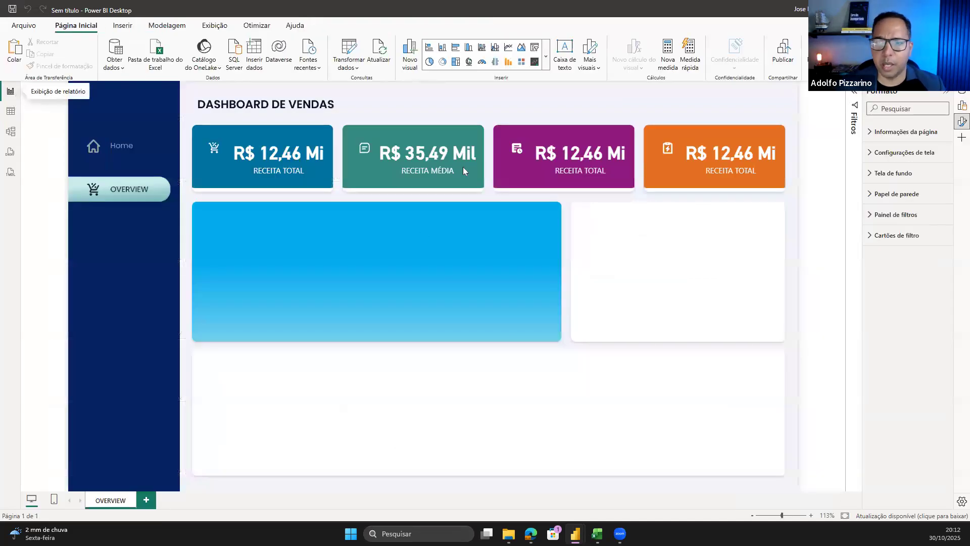
click(563, 161)
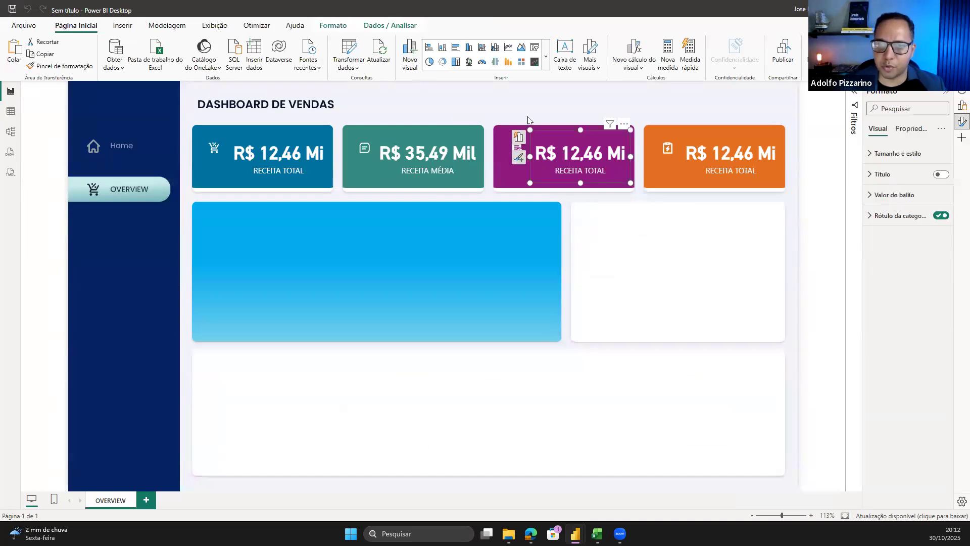
click(518, 138)
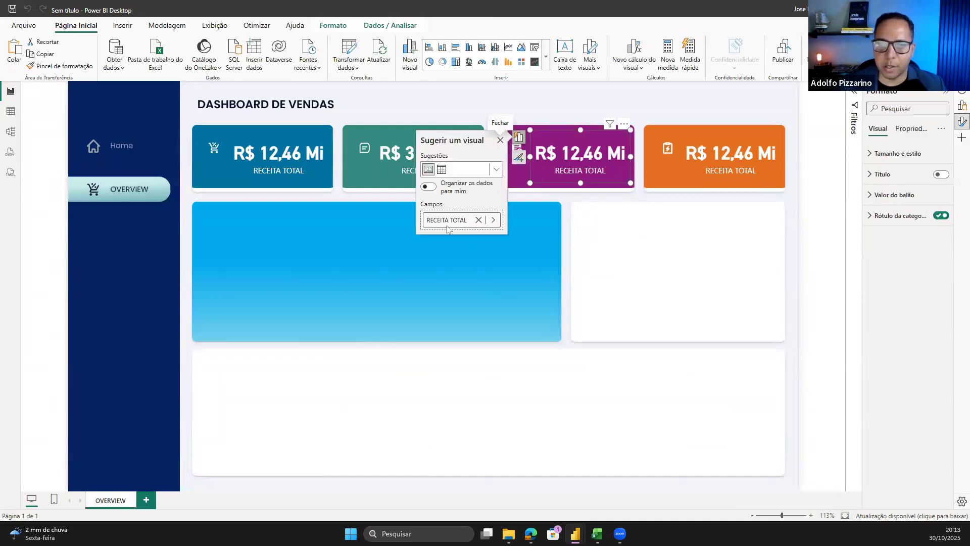
click(493, 219)
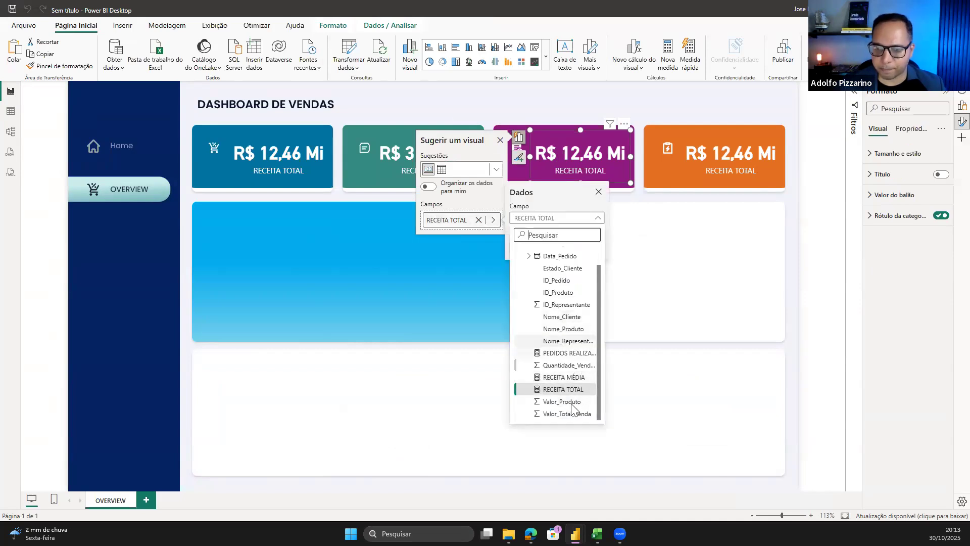
click(566, 353)
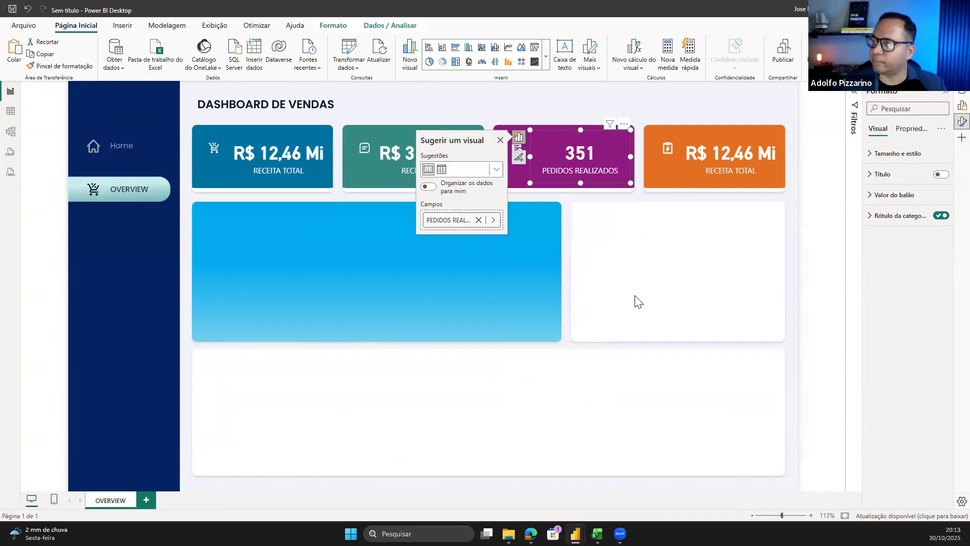
click(637, 301)
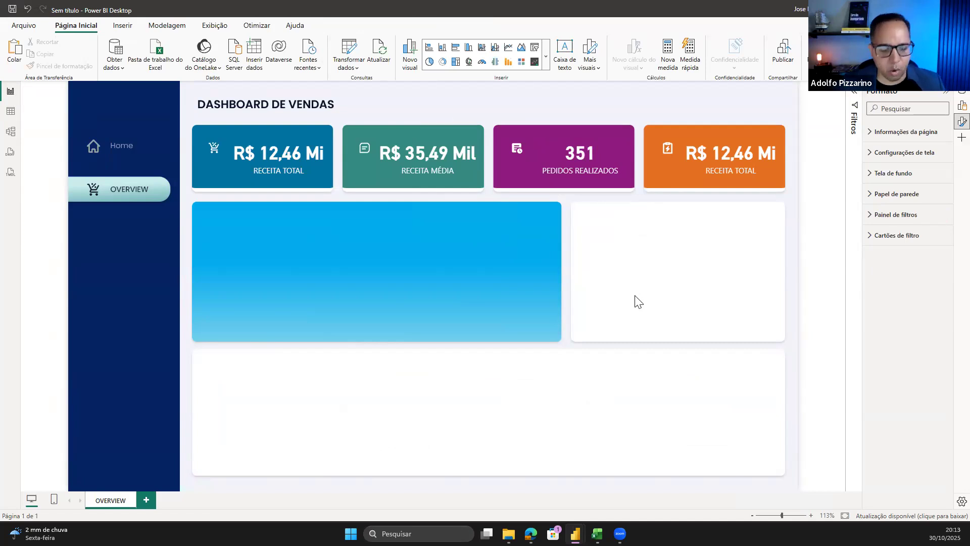
Consult the project PDF for the last KPI indicator and examine the Quantidade_Vendida column in the Power BI Vendas table
key(alt+Tab)
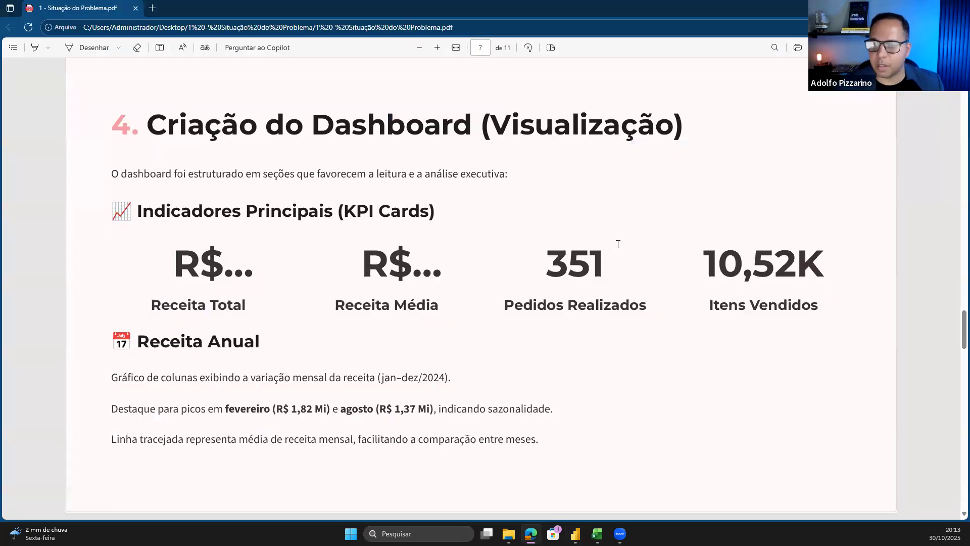
key(alt+Tab)
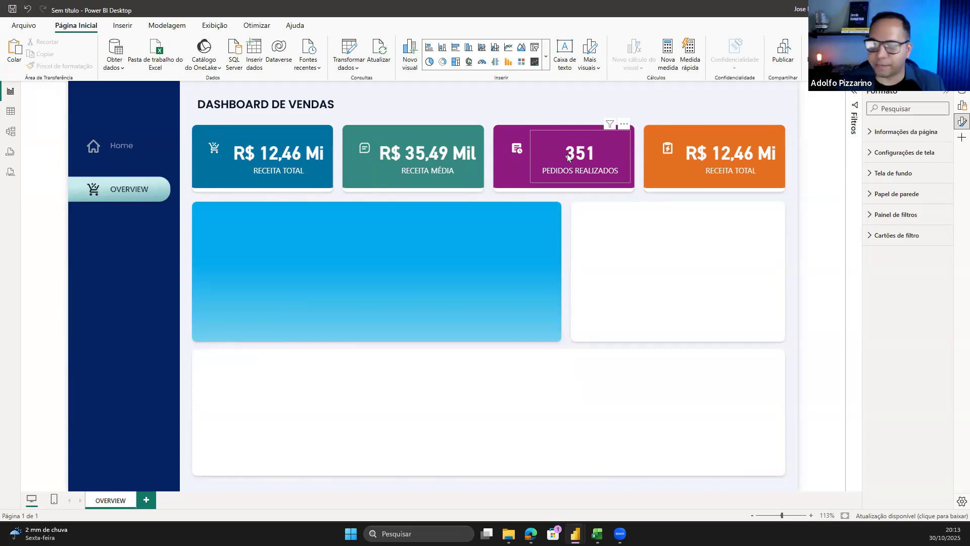
click(8, 114)
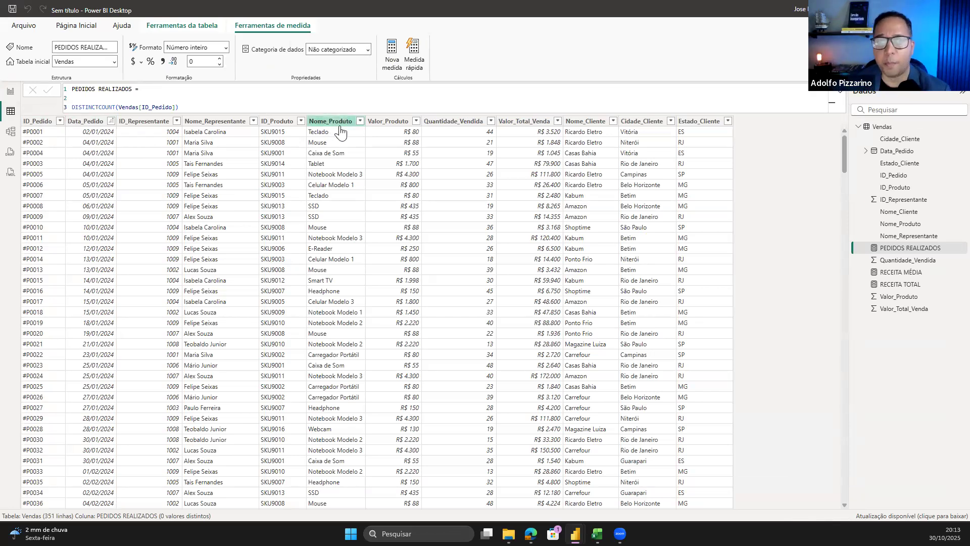
click(479, 122)
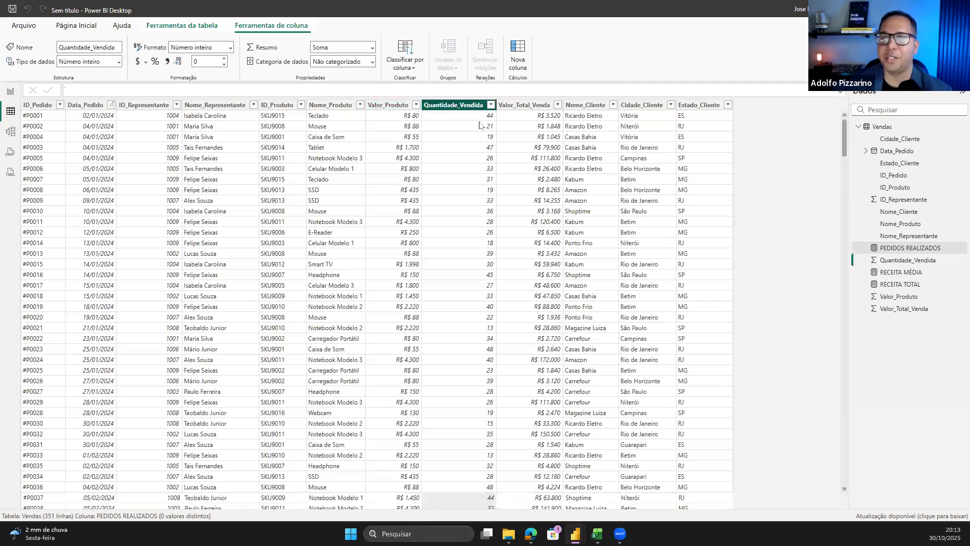
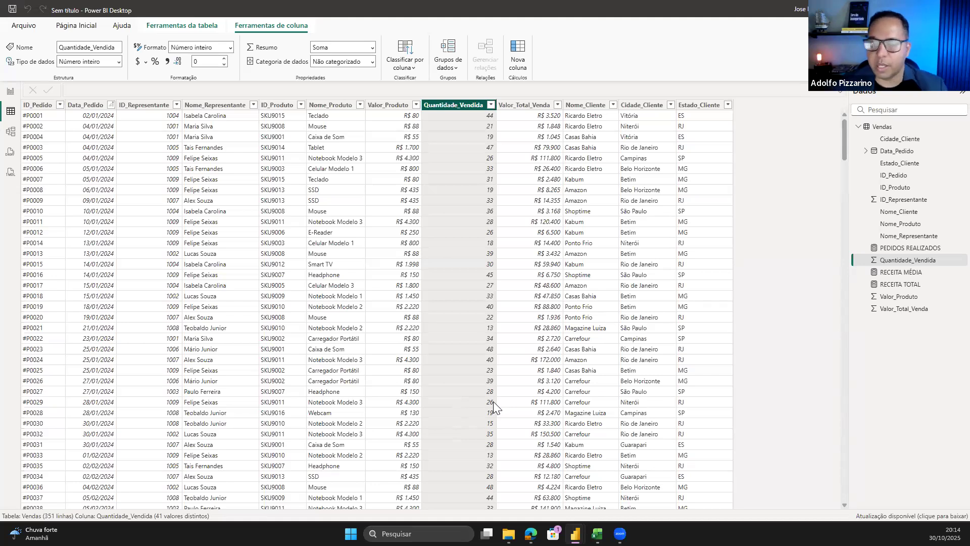
Start a new measure in the Vendas table named QTY VENDAS, leaving a blank line before its formula
click(889, 127)
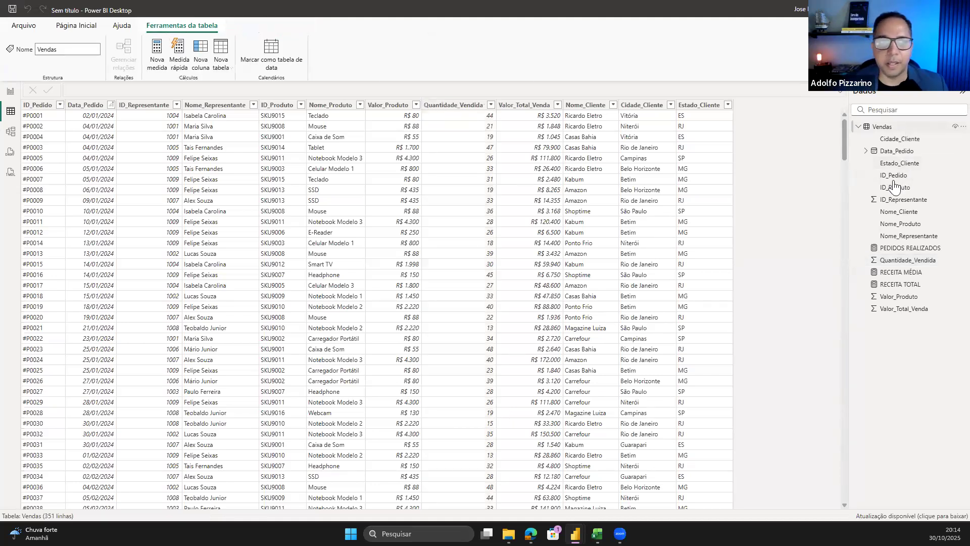
click(156, 55)
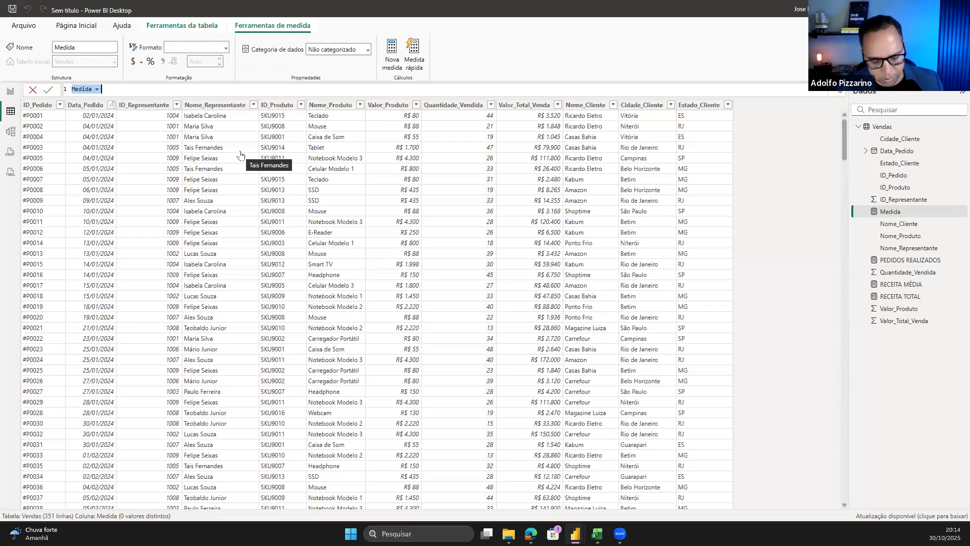
text(C)
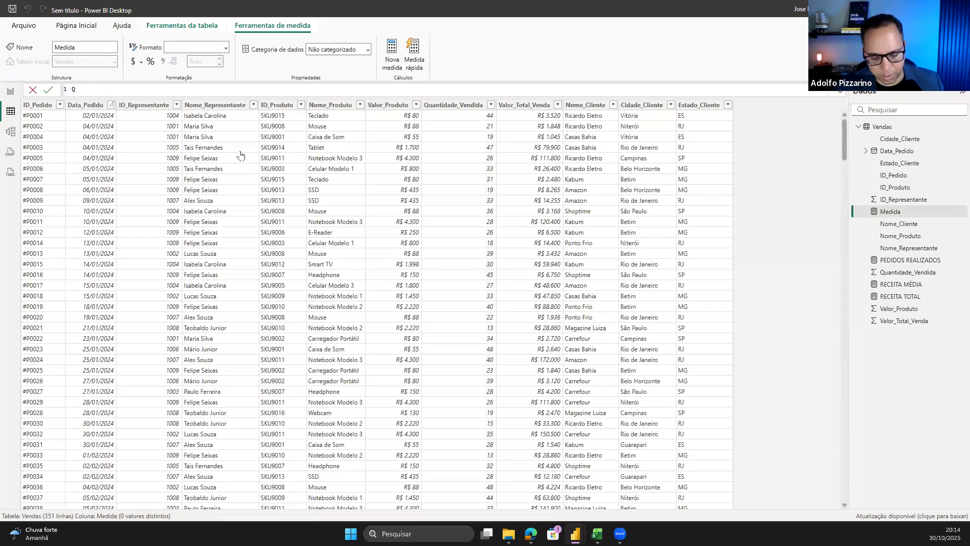
text(TY)
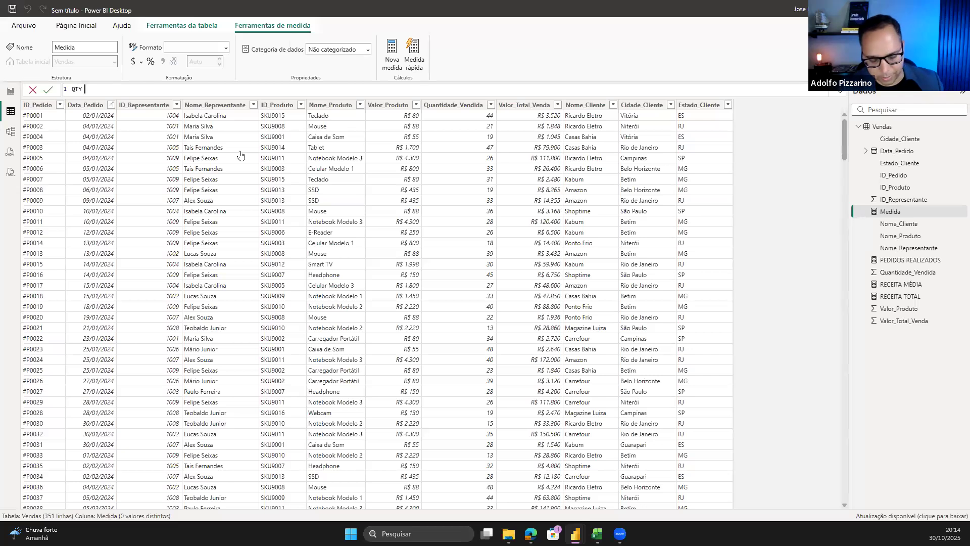
text( VENDAS =)
key(shift+Return)
key(shift+Return)
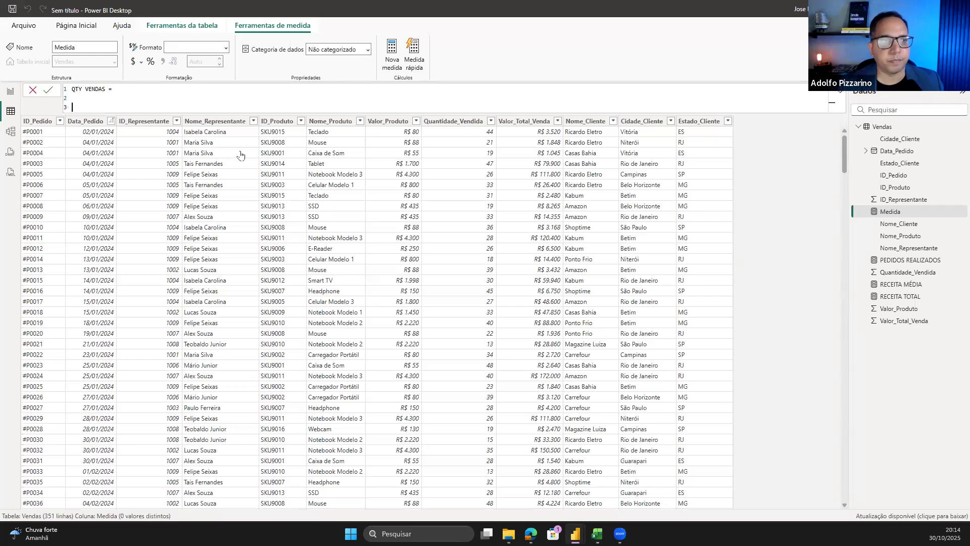
Enter SUM(Vendas[Quantidade_Vendida]) as the formula of the QTY VENDAS measure and commit it
text(SUM)
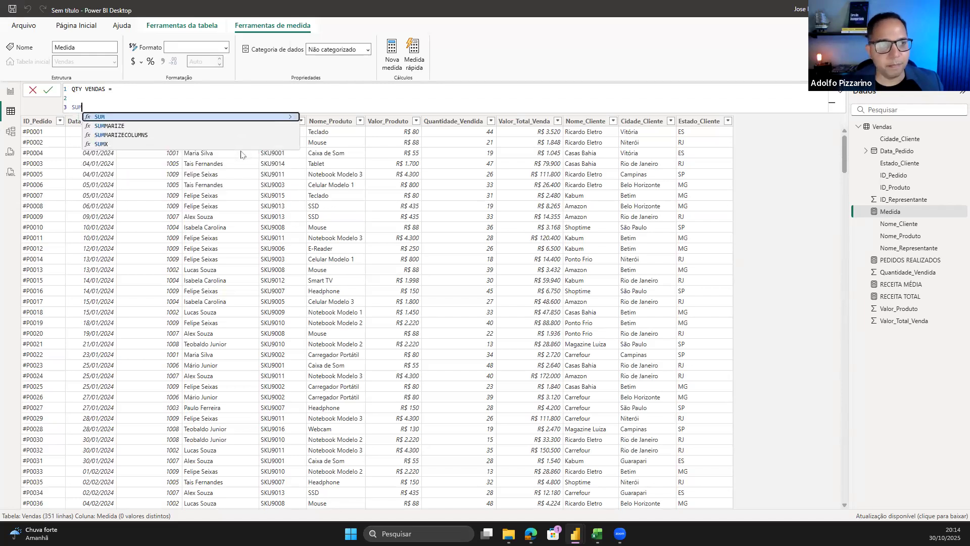
text(()
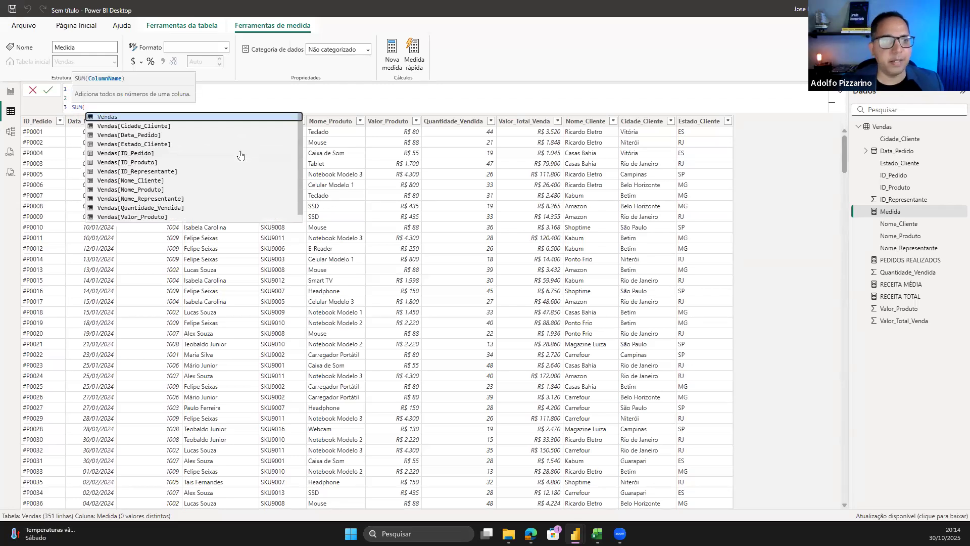
key(Down)
key(Down)
key(Down)
key(Down)
key(Down)
key(Down)
key(Down)
key(Down)
key(Down)
key(Down)
key(Down)
key(Down)
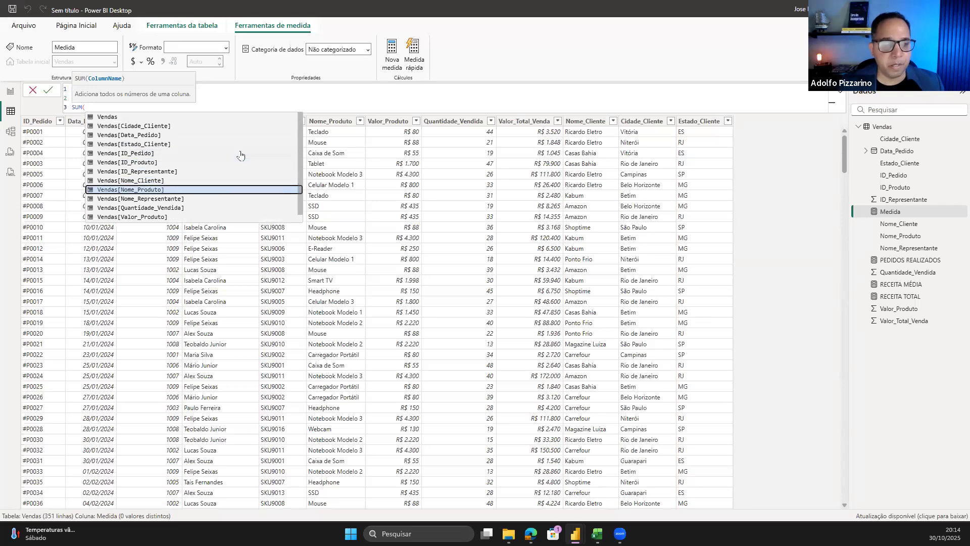
key(Down)
key(Down)
key(Down)
key(Down)
key(Down)
key(Down)
key(Down)
key(Down)
key(Down)
key(Down)
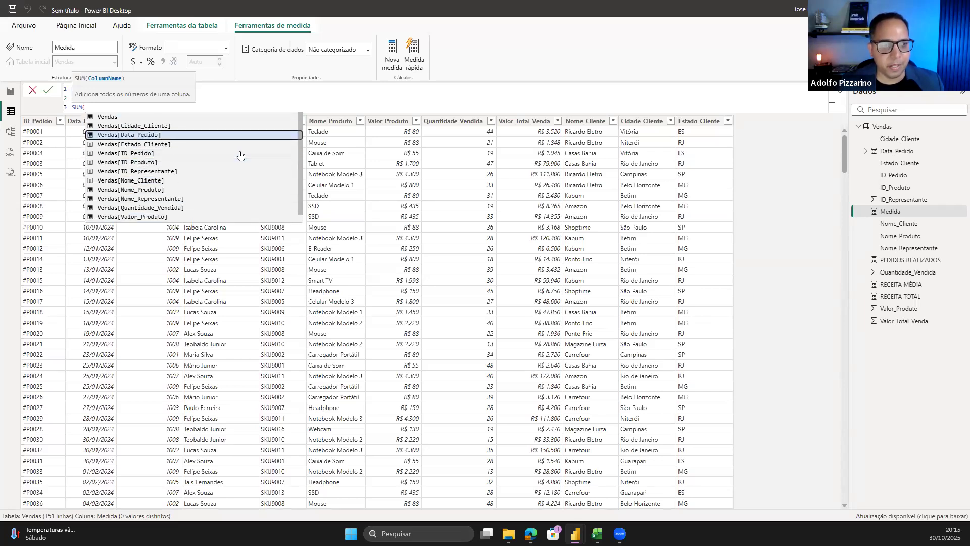
key(Tab)
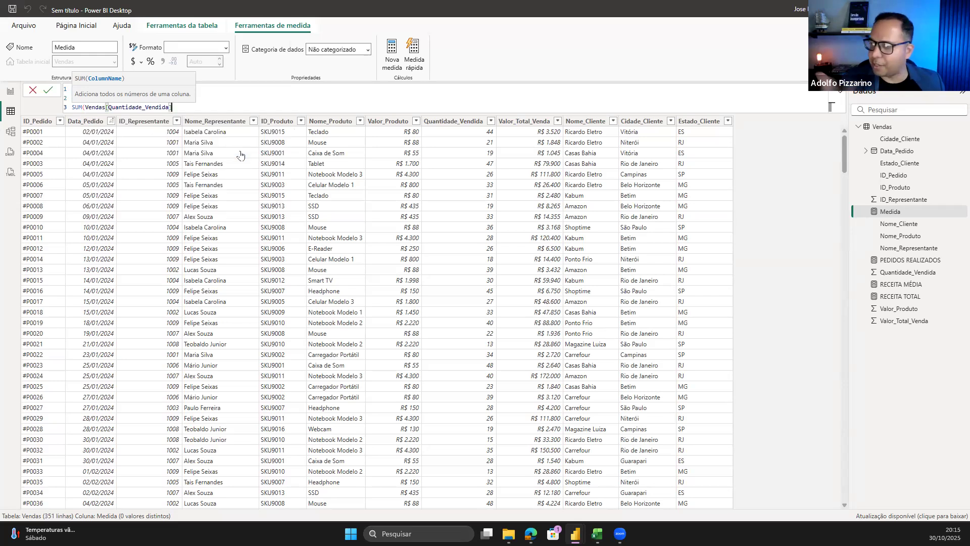
text())
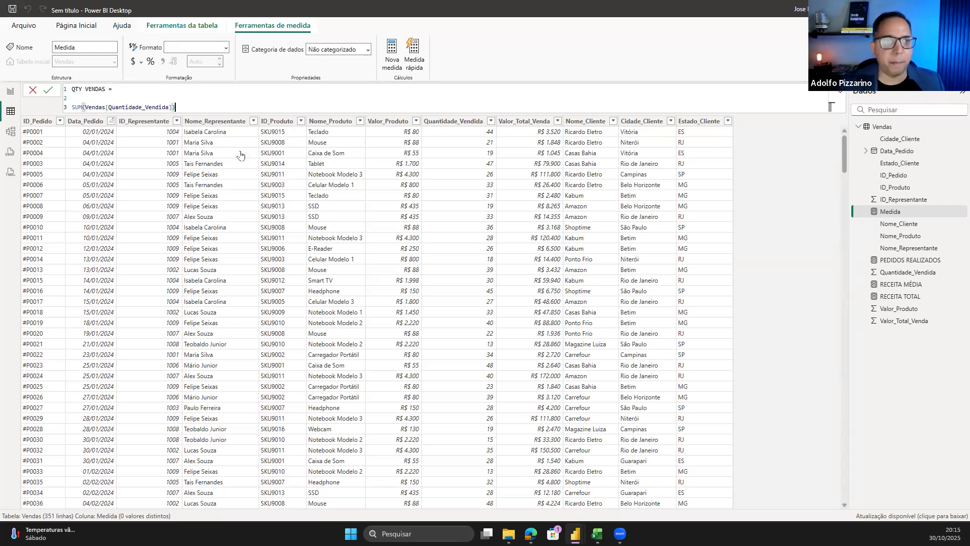
key(Return)
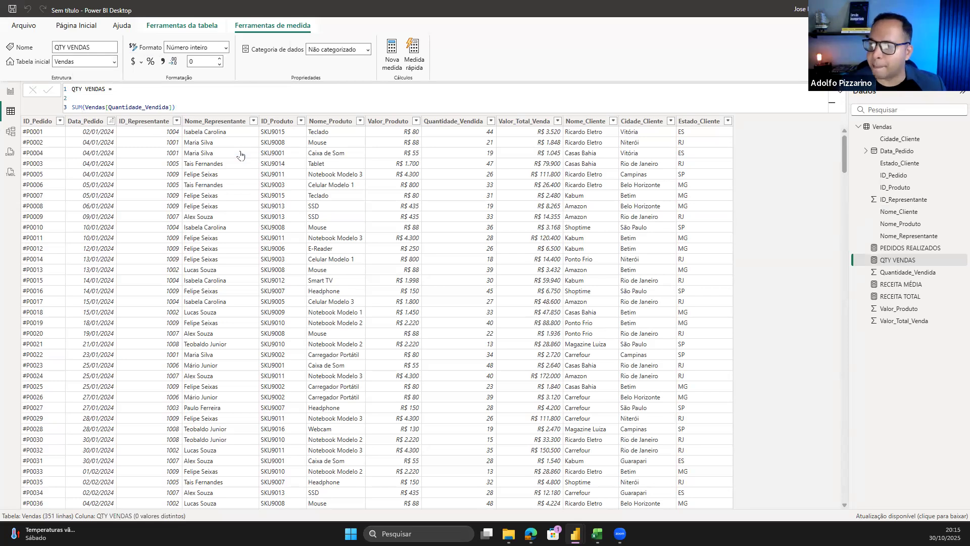
In the report, replace the orange tile's card field with QTY VENDAS and select that card again
click(10, 91)
click(743, 154)
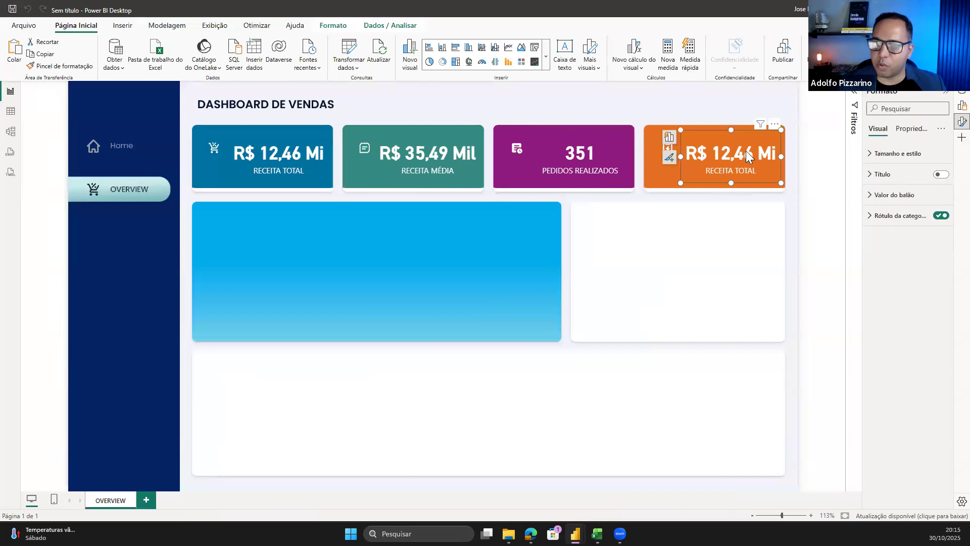
click(544, 61)
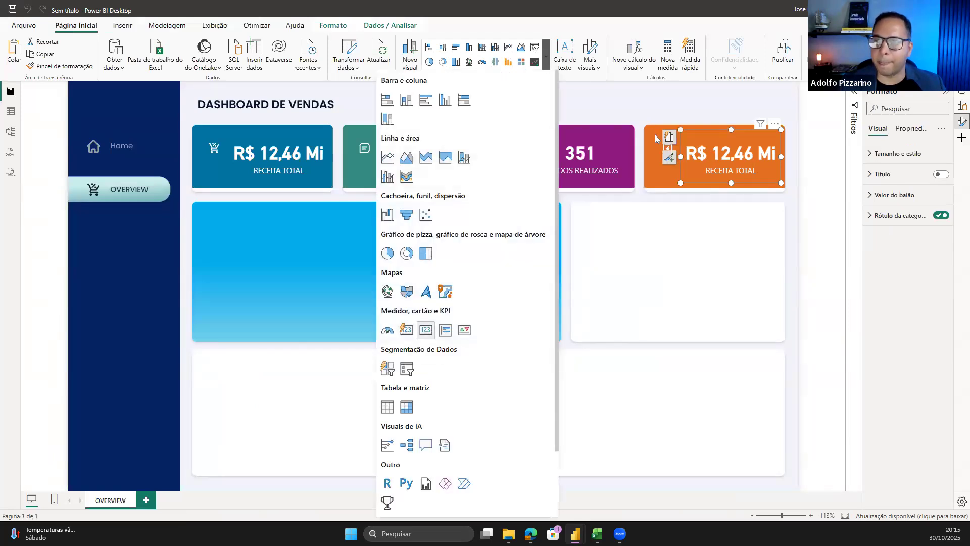
click(681, 140)
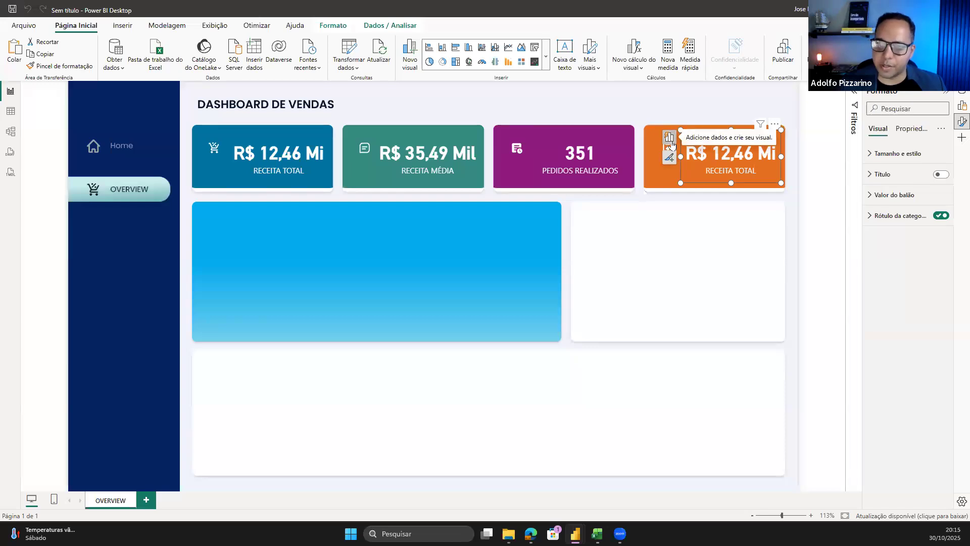
click(670, 143)
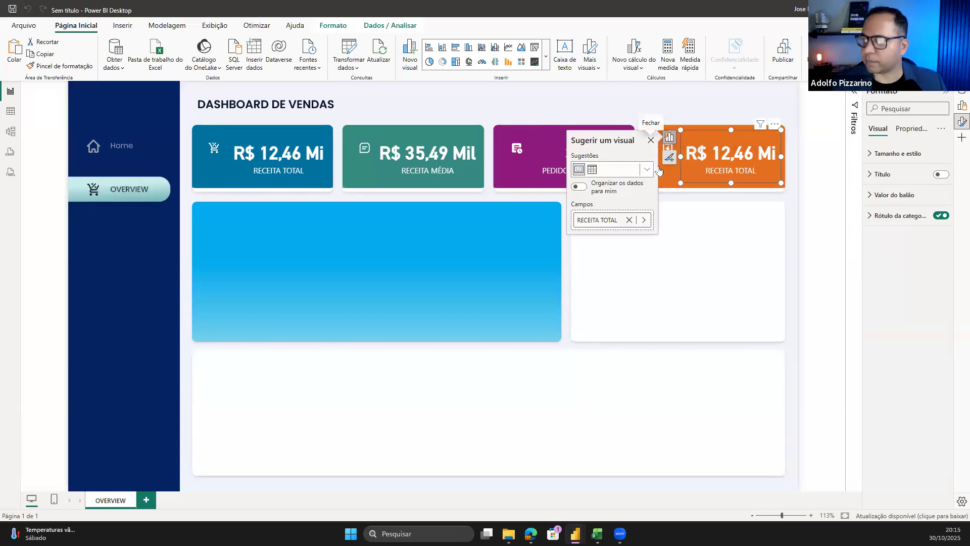
click(643, 220)
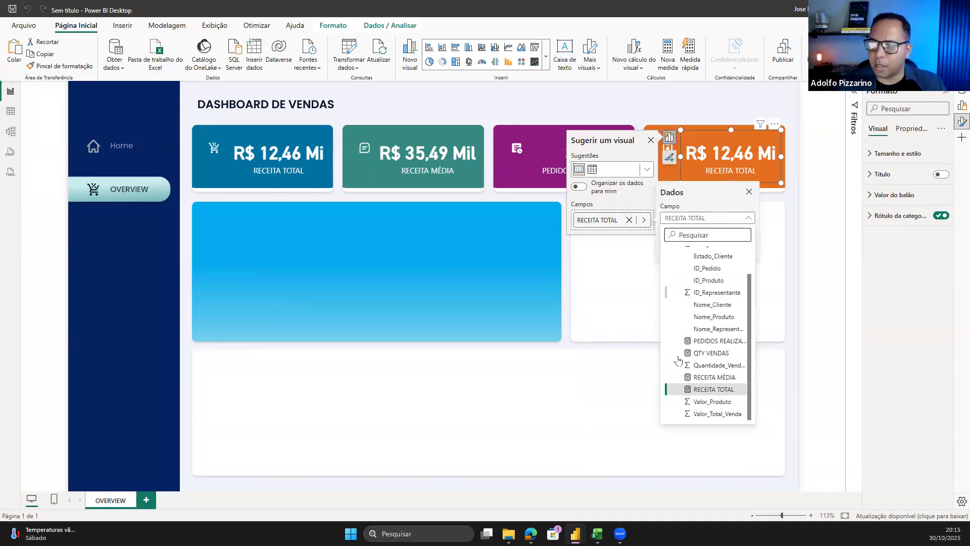
click(710, 352)
click(661, 331)
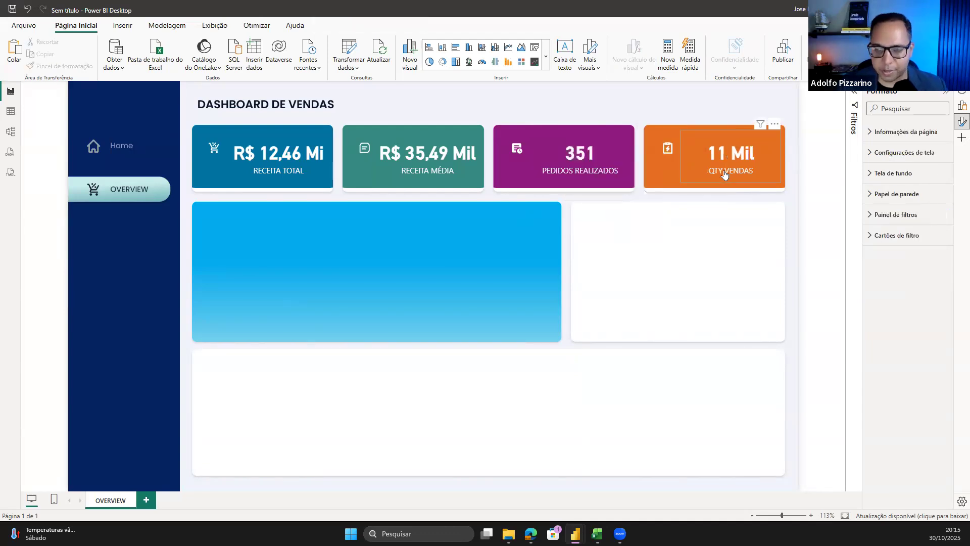
click(723, 175)
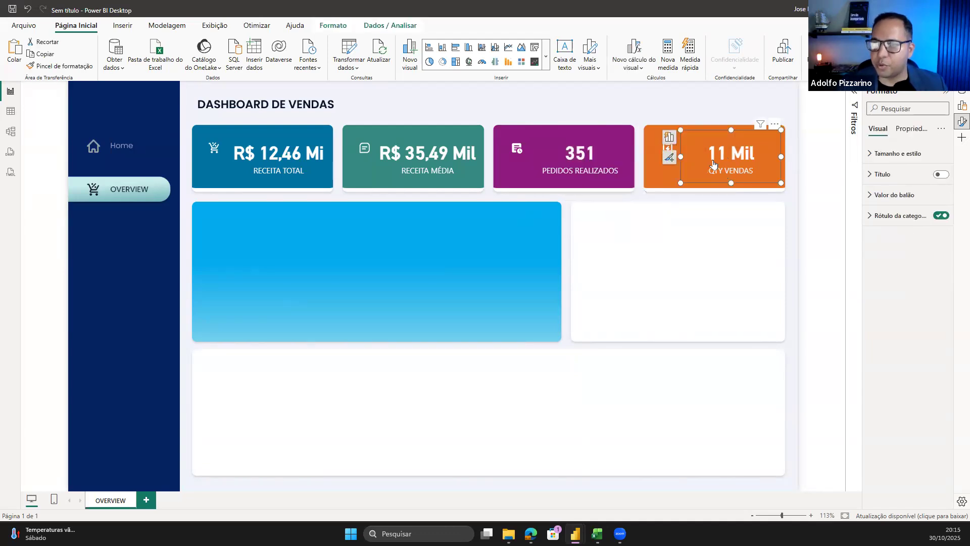
Set the callout value of the QTY VENDAS card to show 2 decimal places
click(882, 222)
click(881, 221)
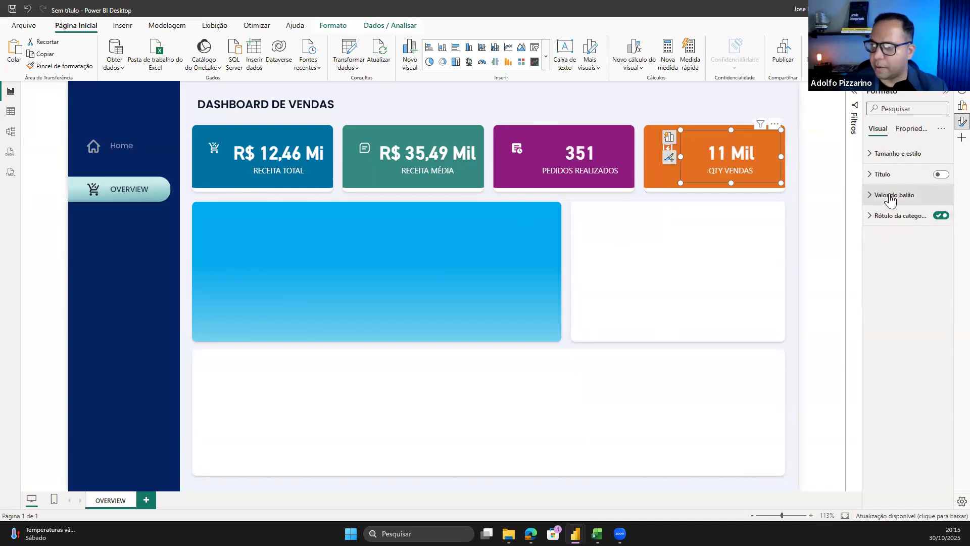
click(890, 195)
click(887, 326)
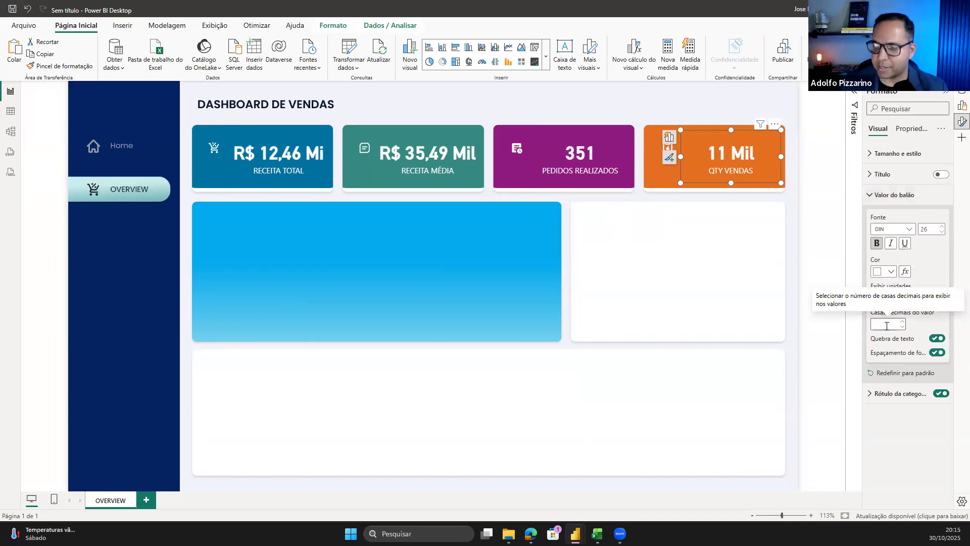
text(2)
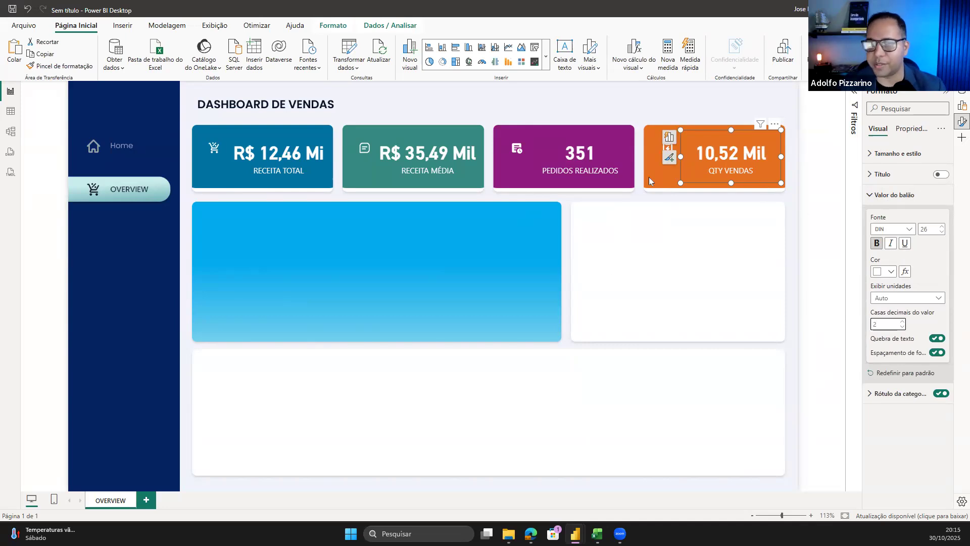
click(582, 160)
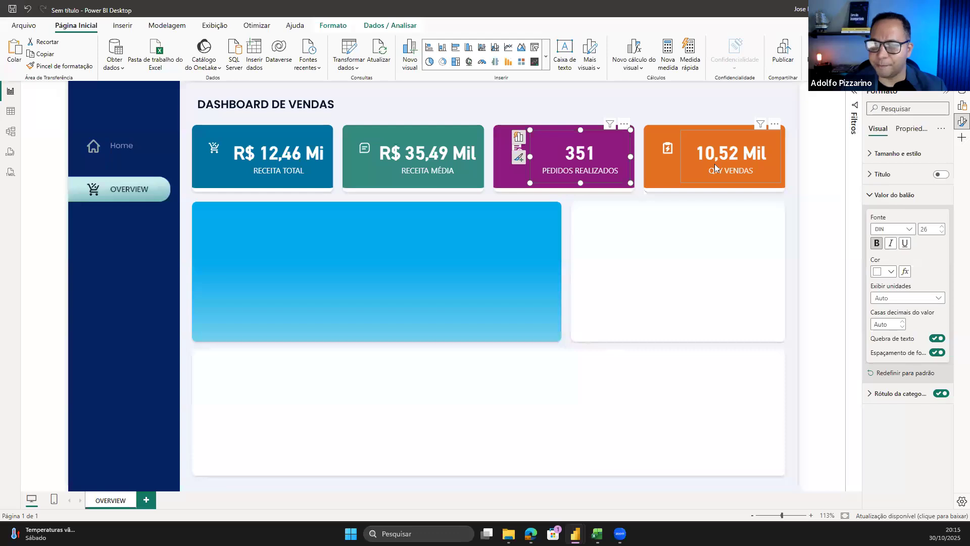
click(453, 172)
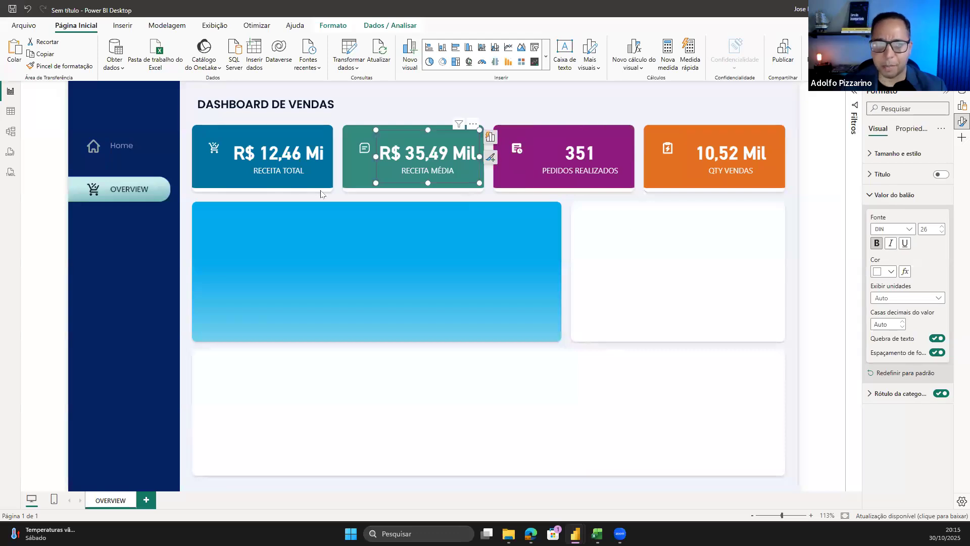
click(286, 163)
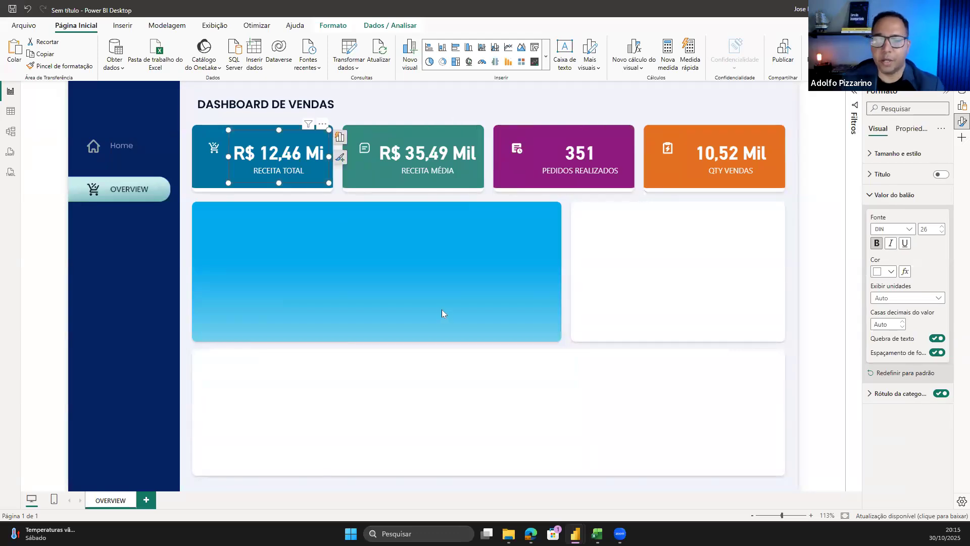
click(442, 309)
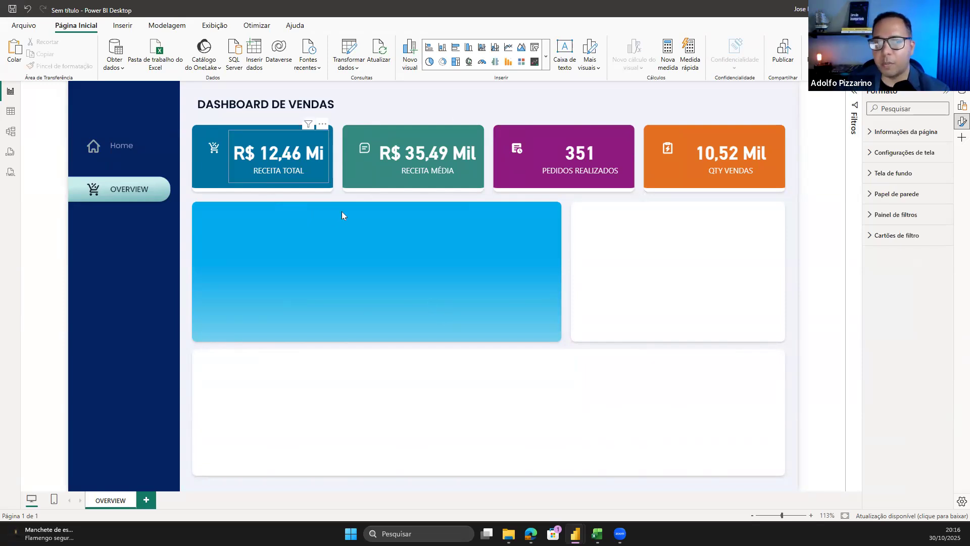
click(715, 173)
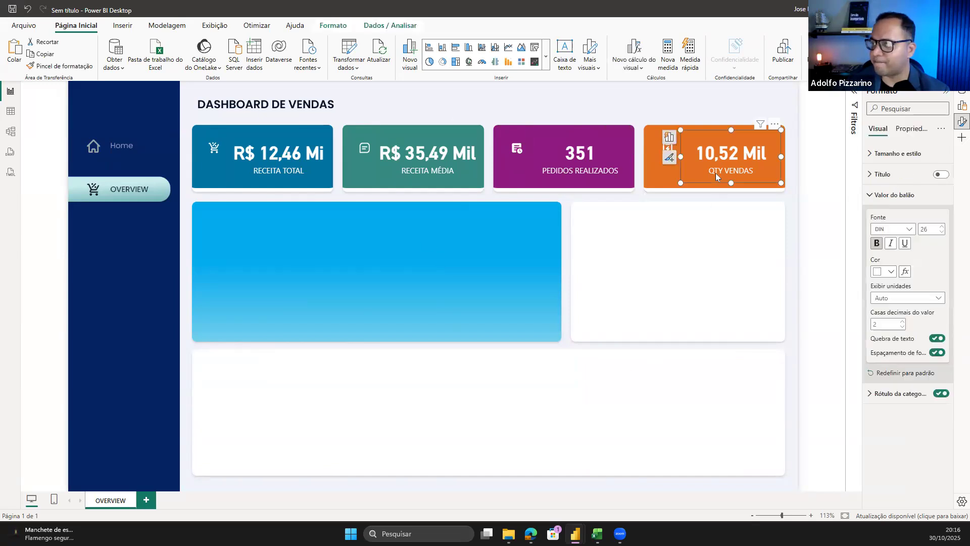
click(692, 322)
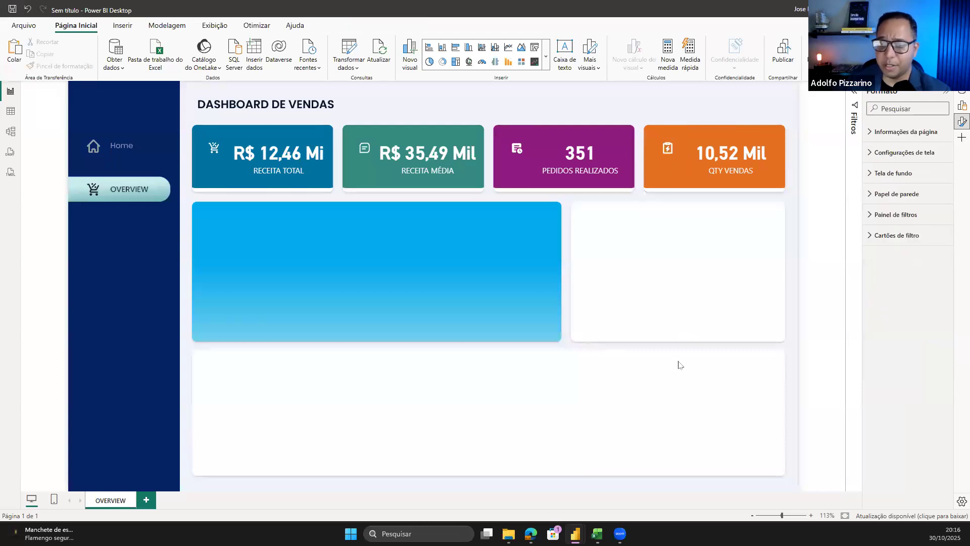
Switch to the Base de Dados - Vendas workbook in Excel, check how far the ID_Pedido column extends, and close the workbook
mouse_move(597, 533)
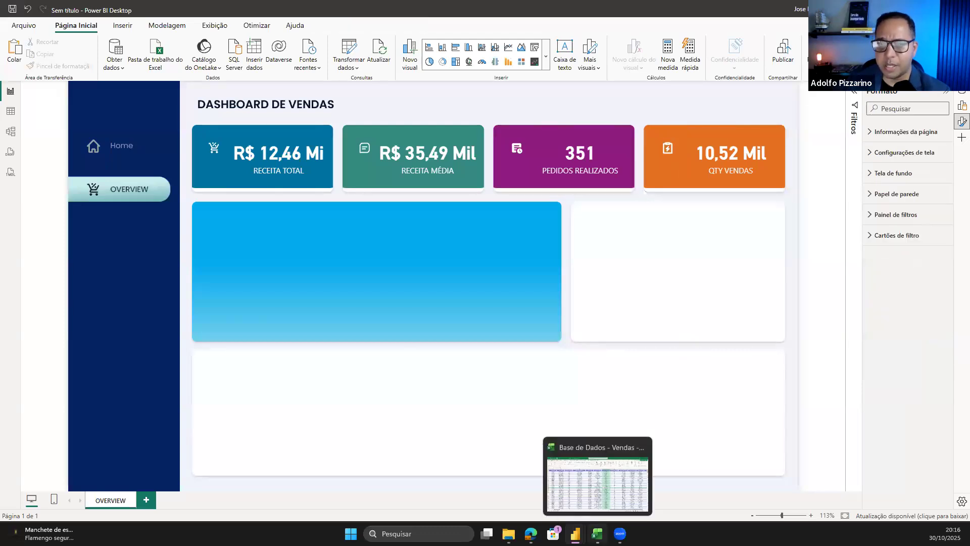
click(572, 459)
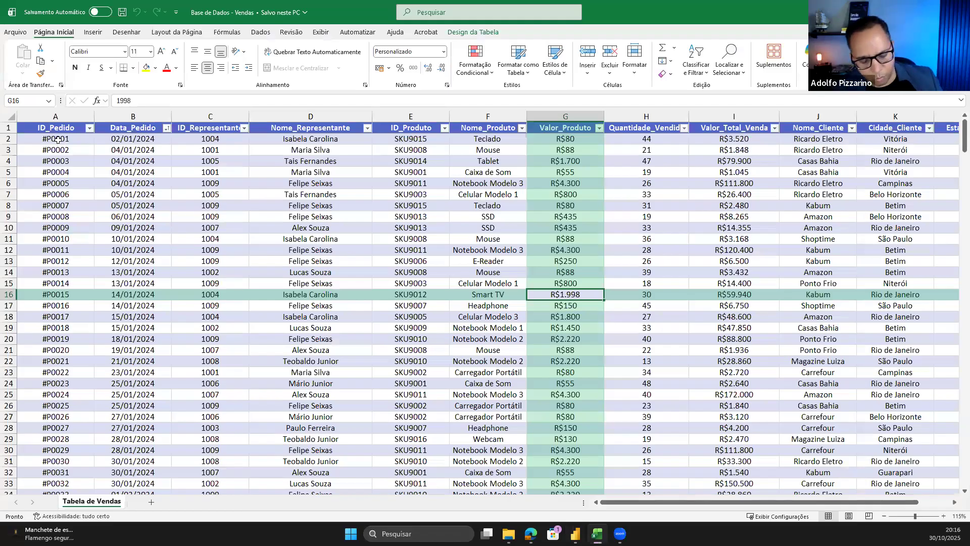
click(57, 140)
key(ctrl+shift+Down)
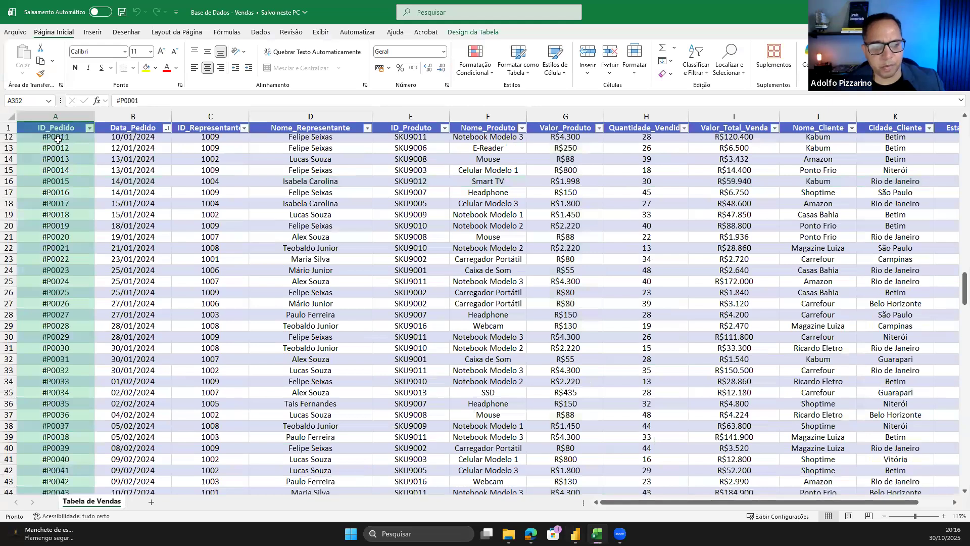
key(ctrl+Up)
key(Down)
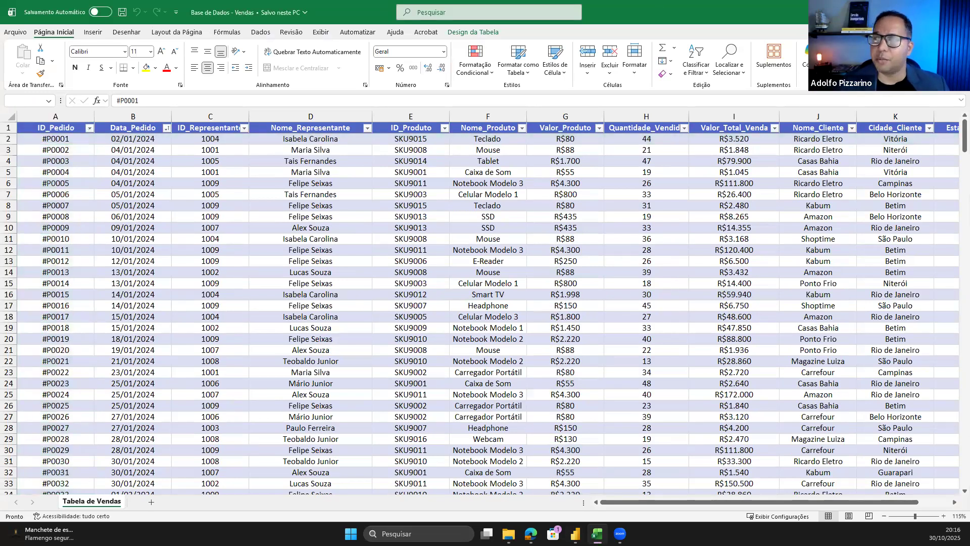
key(alt+F4)
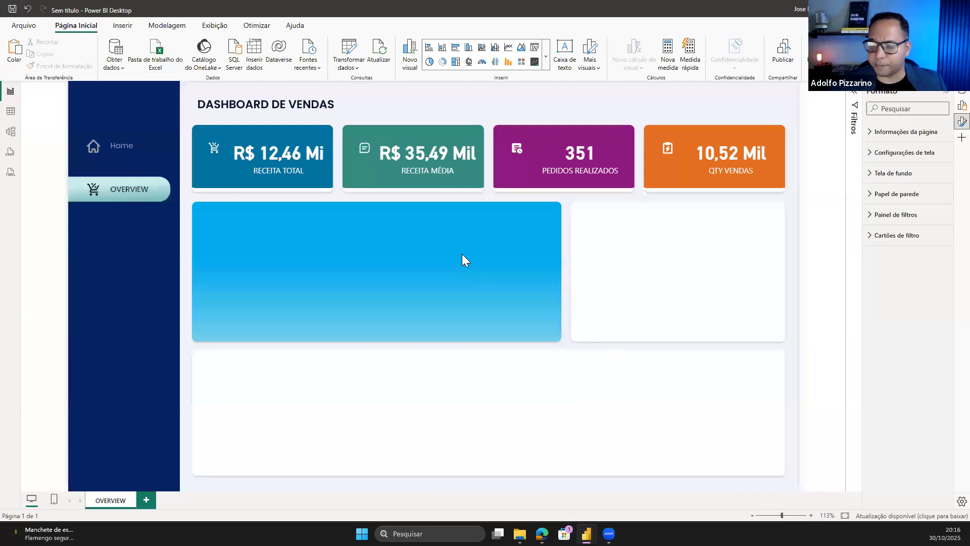
Read the Receita Anual chart requirements in the project PDF and examine the Vendas table data in Power BI
key(alt+Tab)
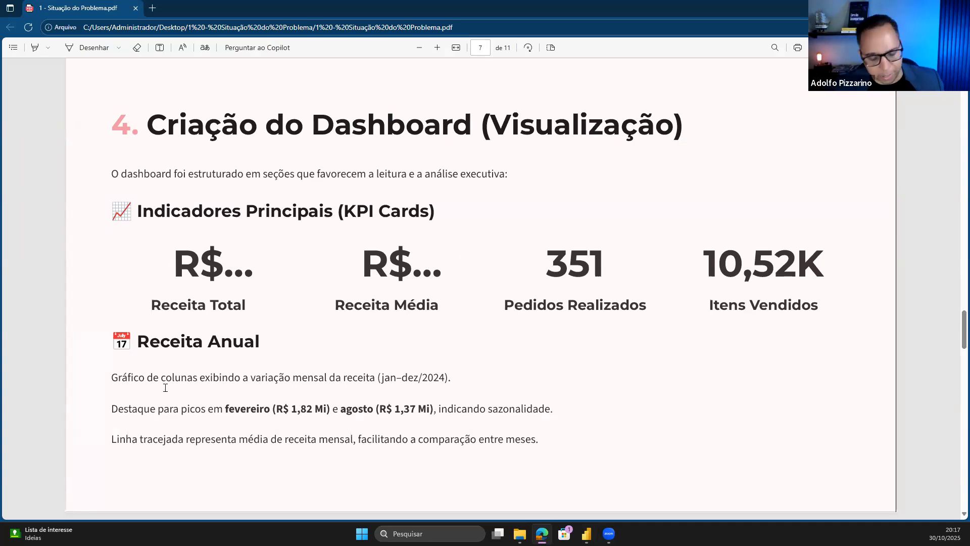
key(alt+Tab)
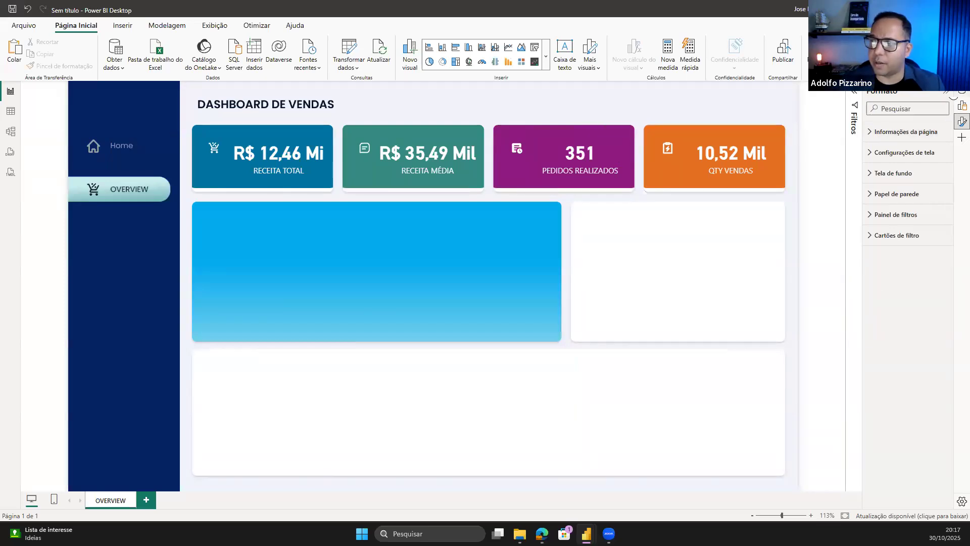
click(962, 92)
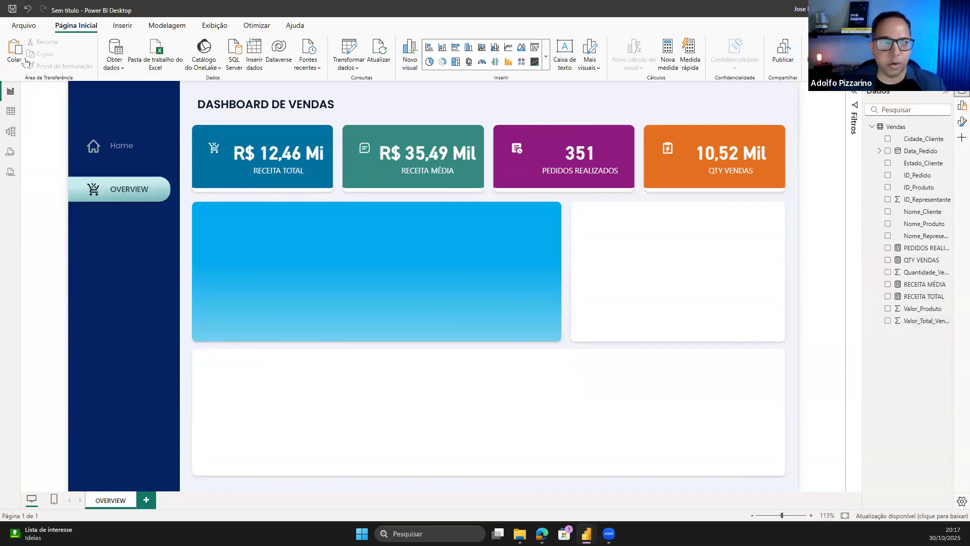
click(11, 112)
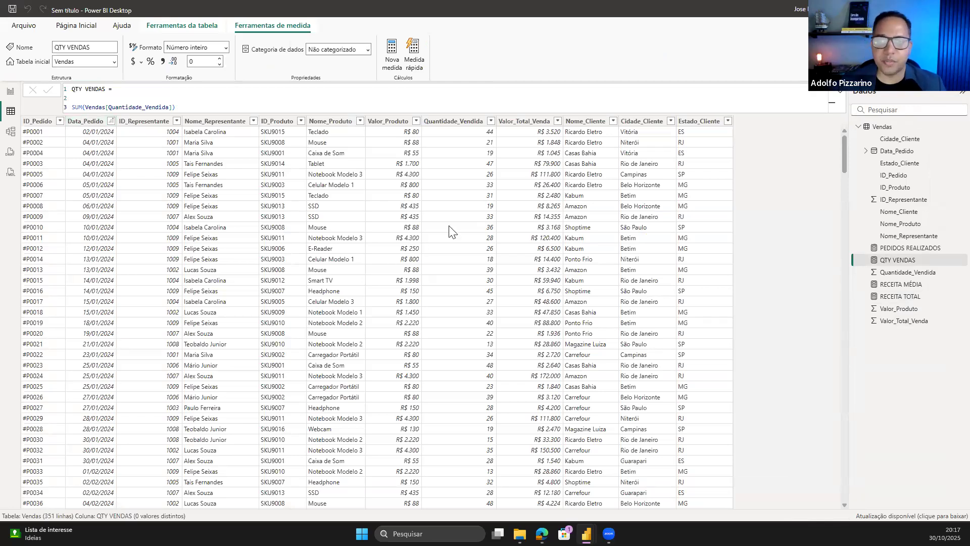
click(10, 91)
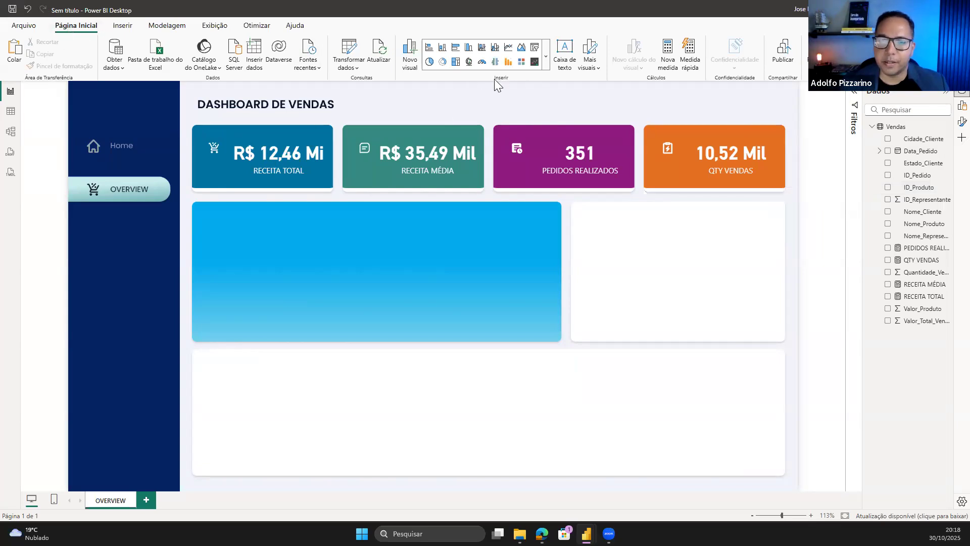
Insert a clustered column chart into the report and move it onto the blue panel below the KPI cards
click(544, 66)
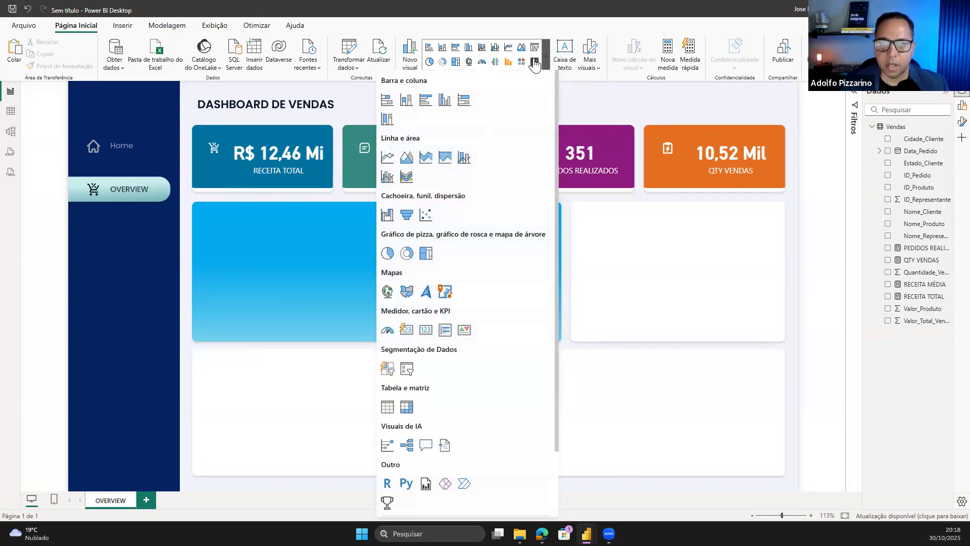
click(444, 100)
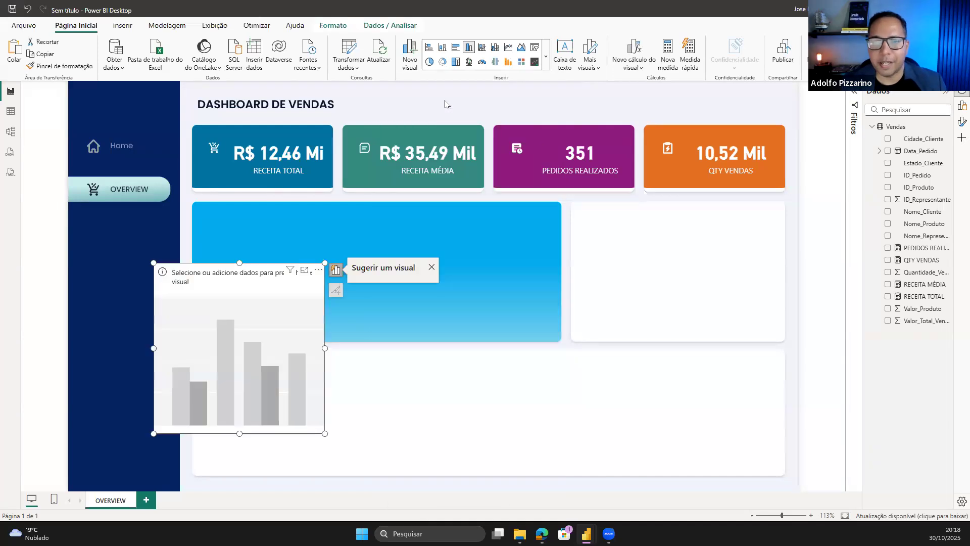
drag(318, 331, 341, 290)
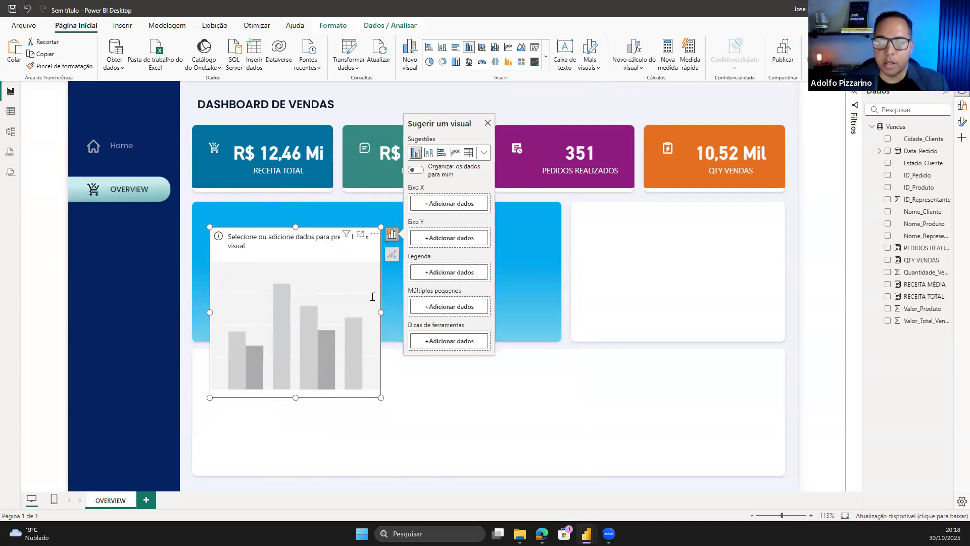
click(583, 162)
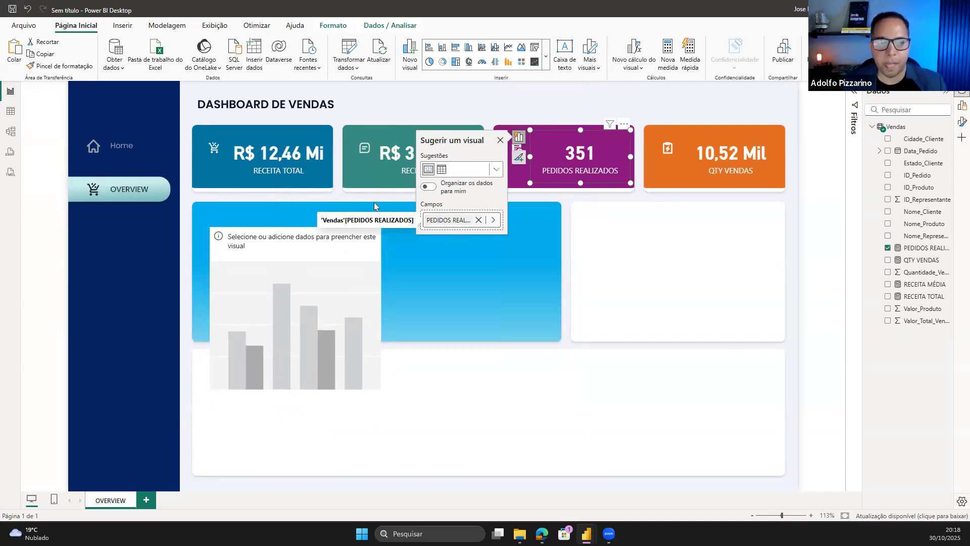
click(287, 318)
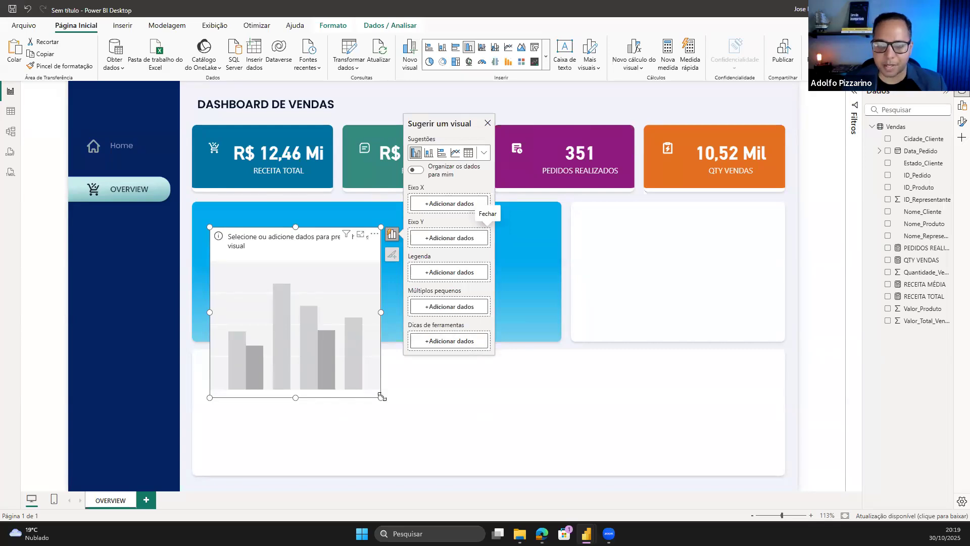
Resize and reposition the empty column chart so it fills the blue panel, leaving only a narrow margin around it
drag(381, 398, 419, 413)
click(495, 407)
drag(494, 407, 467, 317)
drag(611, 435, 524, 355)
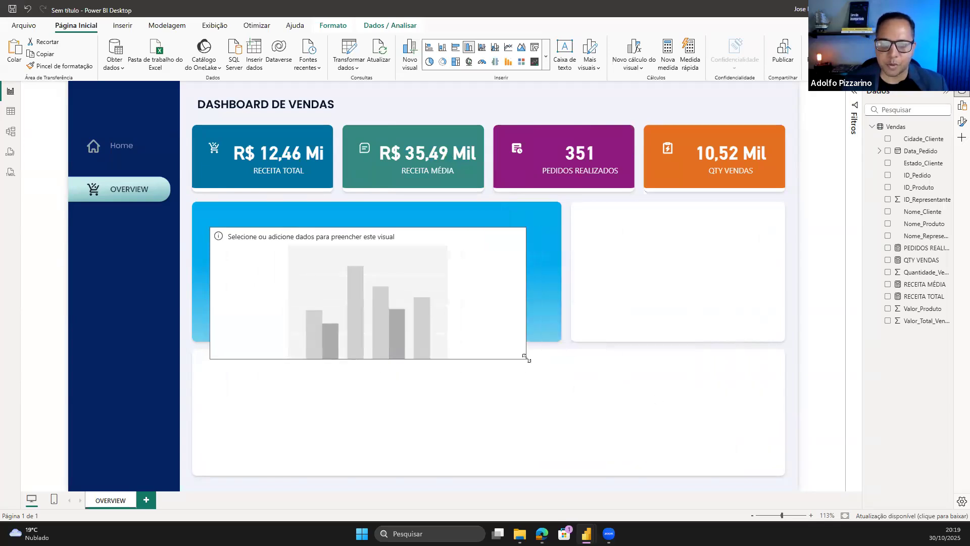
mouse_move(356, 269)
mouse_down()
mouse_move(360, 256)
mouse_move(364, 426)
mouse_move(712, 317)
mouse_move(585, 321)
mouse_move(359, 240)
mouse_move(360, 256)
mouse_up()
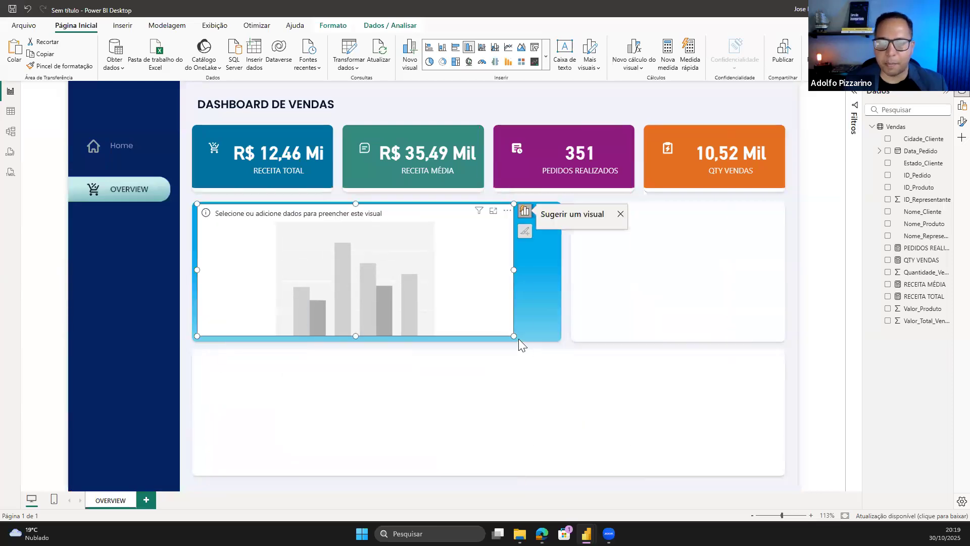
drag(513, 336, 558, 336)
mouse_move(417, 253)
mouse_down()
mouse_move(414, 340)
mouse_move(418, 257)
mouse_up()
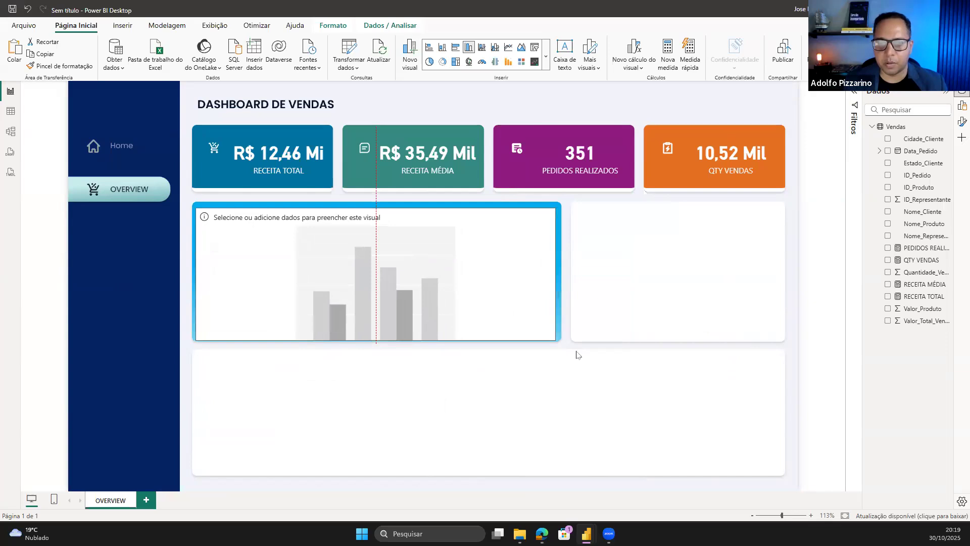
click(513, 430)
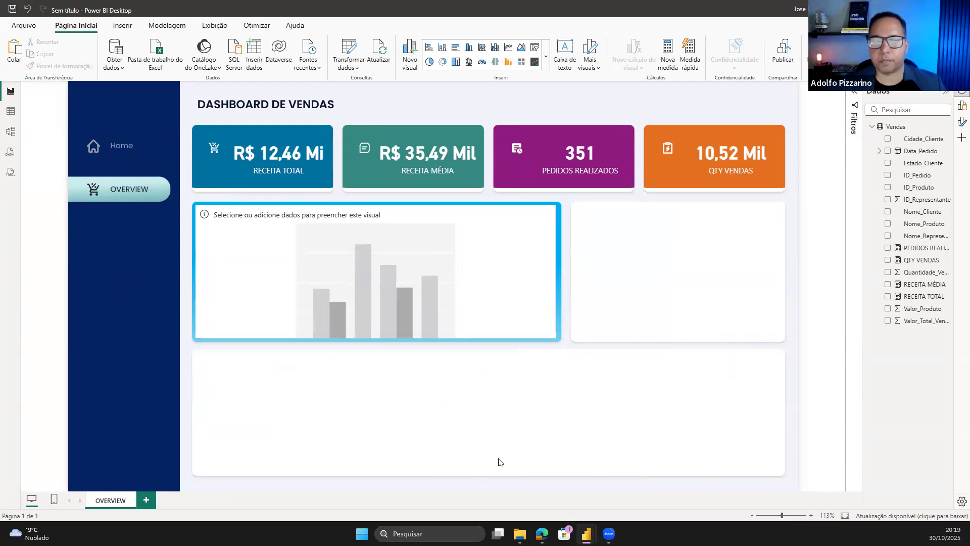
Assign Data_Pedido to the column chart's X axis and RECEITA TOTAL to its Y axis
click(390, 290)
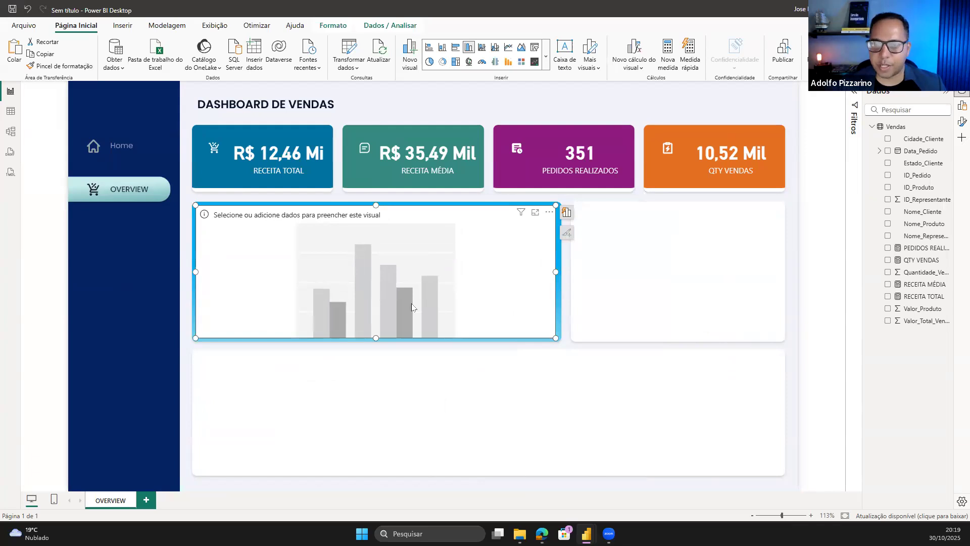
click(567, 212)
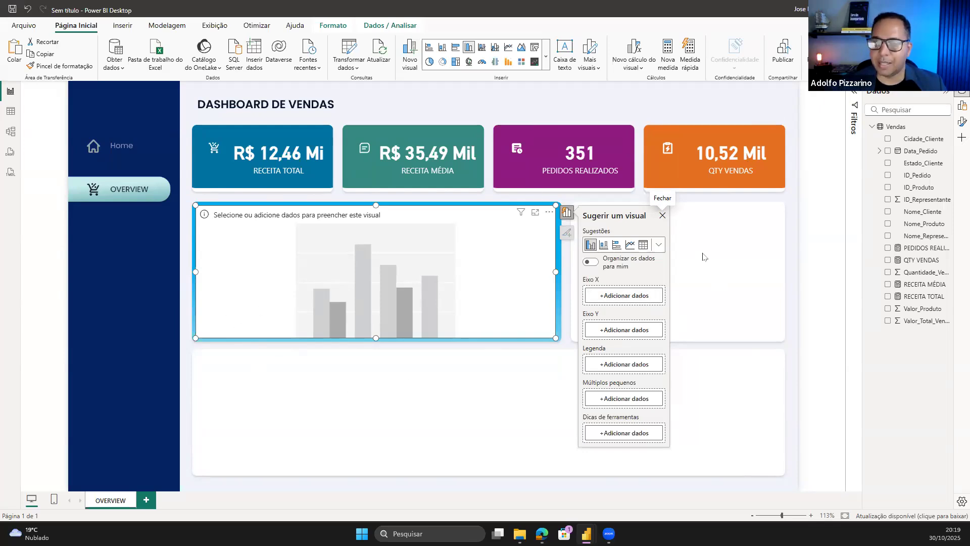
click(614, 295)
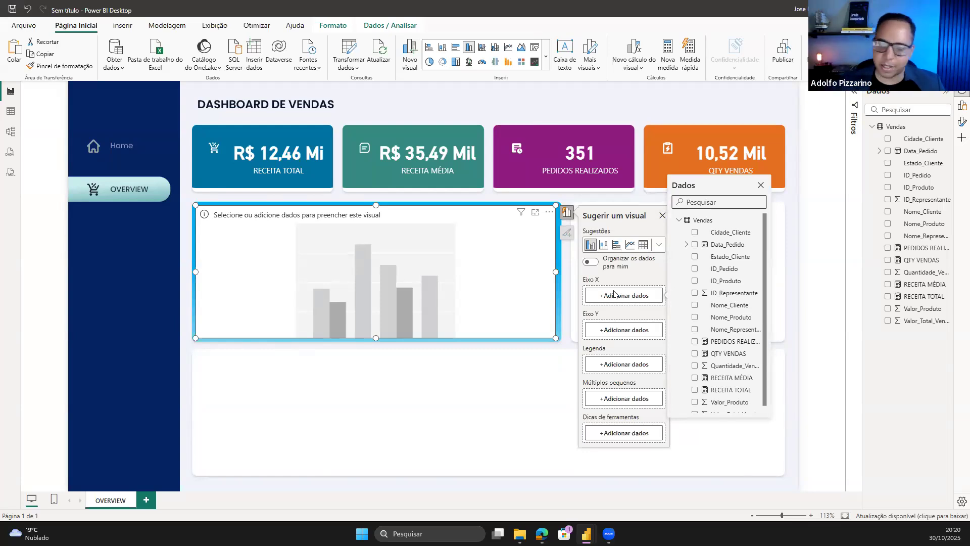
click(723, 246)
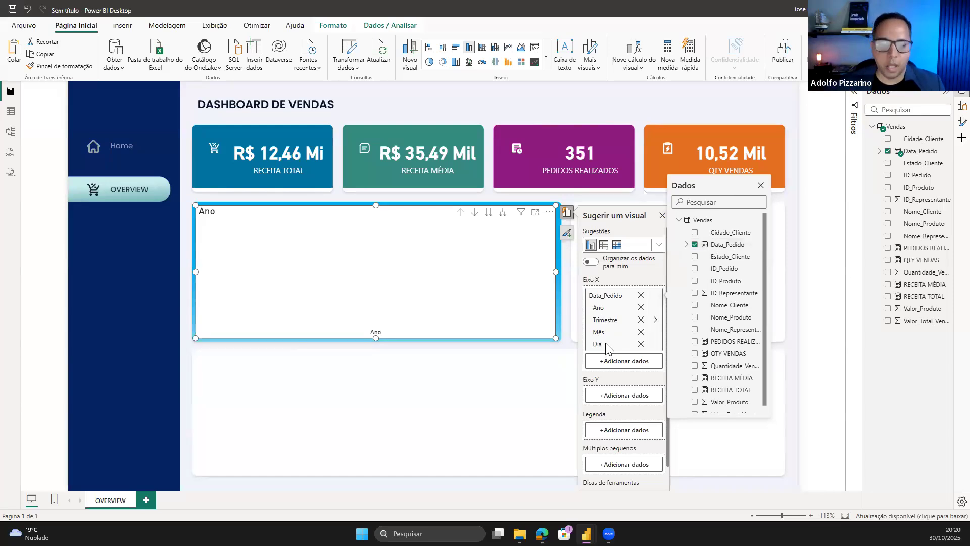
click(626, 396)
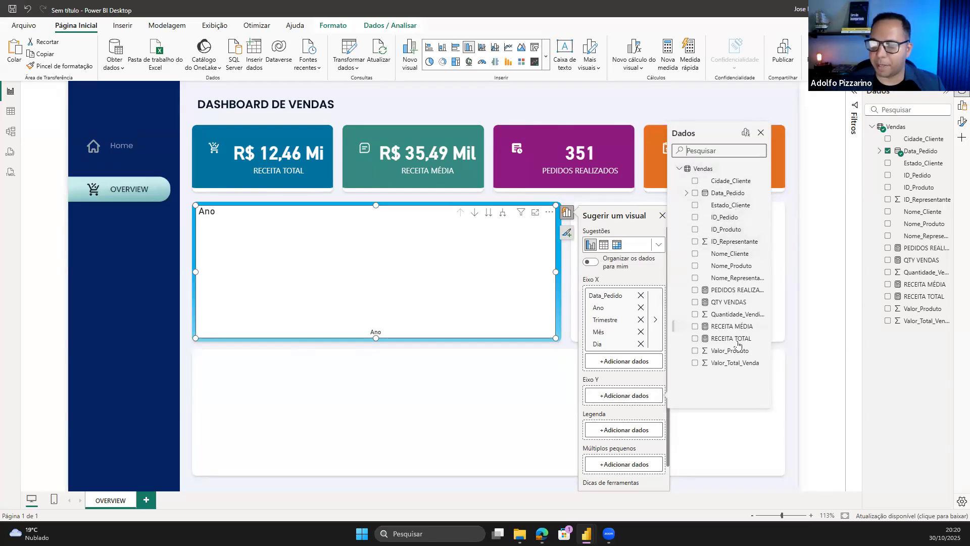
click(721, 344)
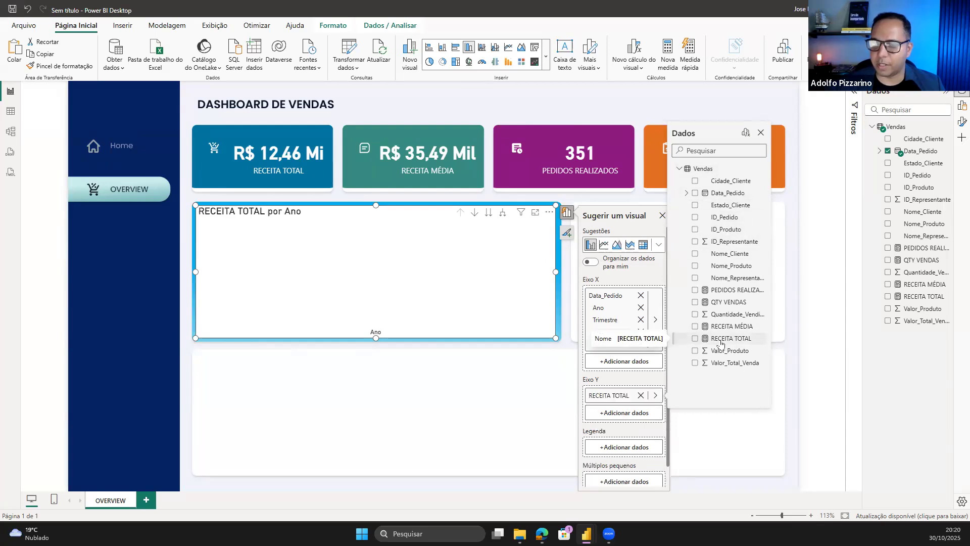
click(518, 385)
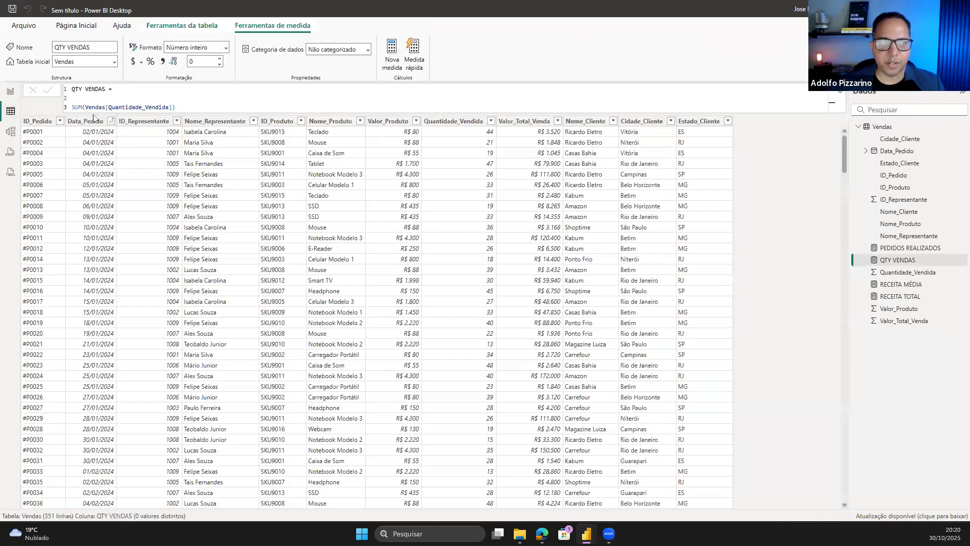
Examine the Data_Pedido and Valor_Total_Venda columns in the Vendas table and return to the report
click(91, 119)
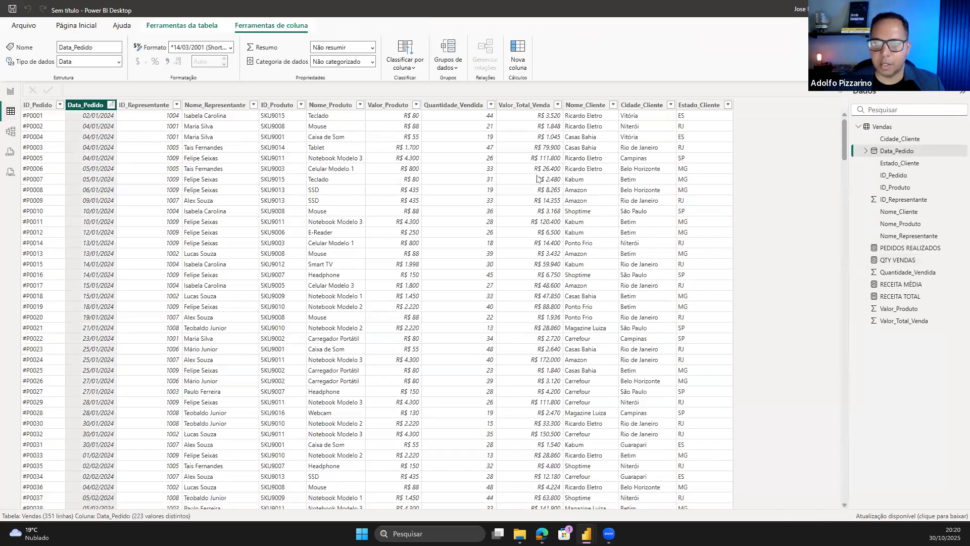
click(534, 114)
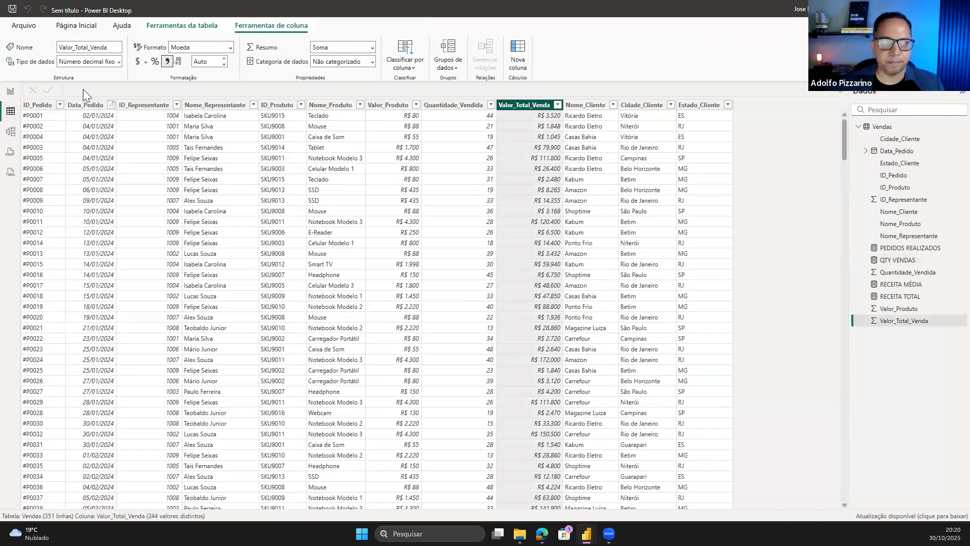
click(10, 92)
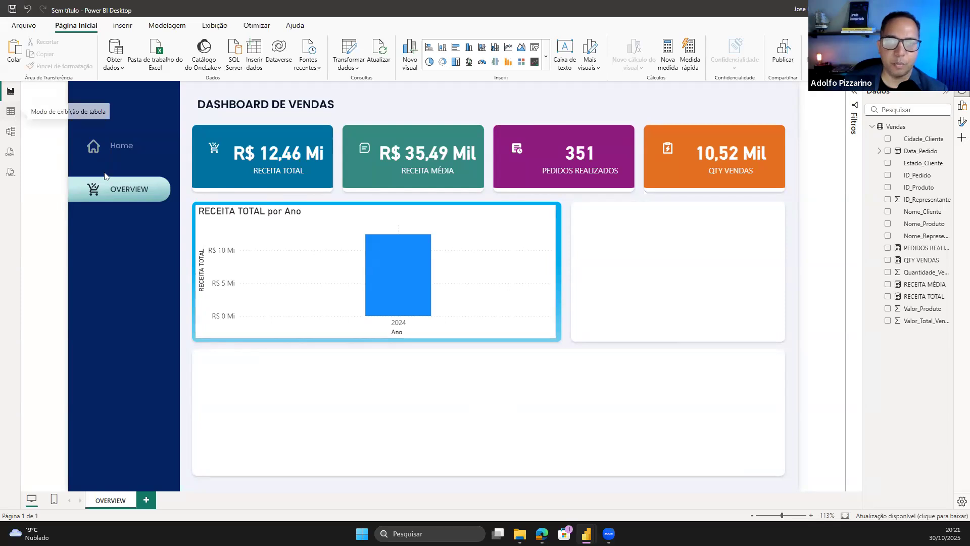
click(11, 113)
click(86, 105)
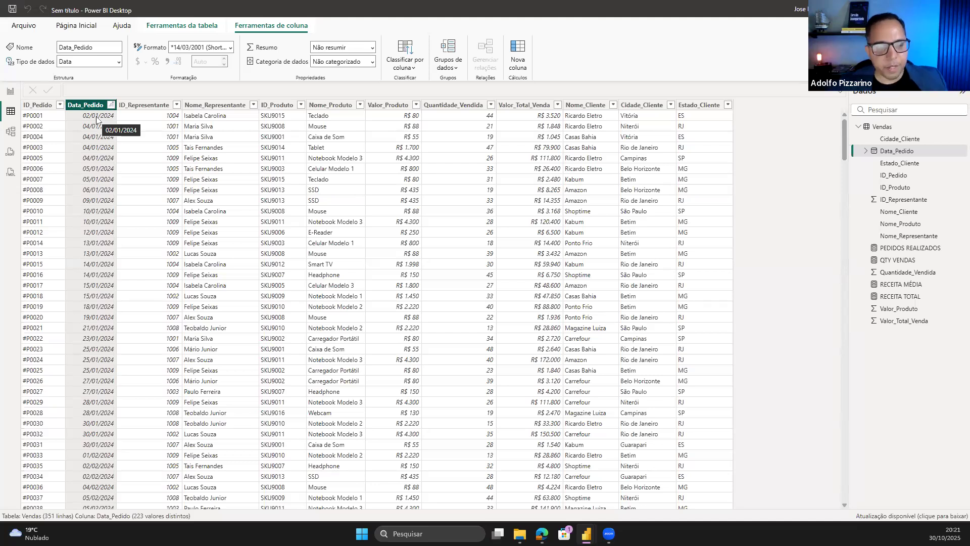
click(10, 92)
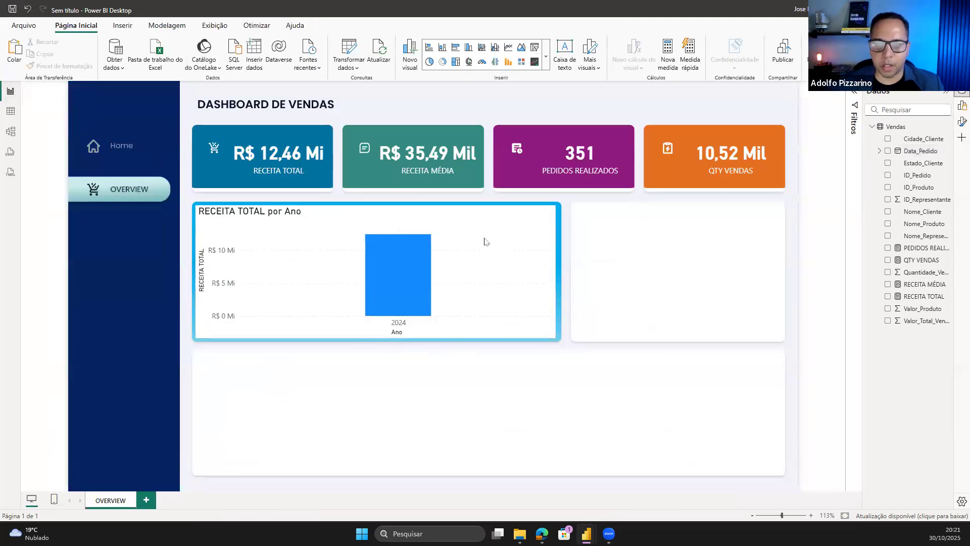
Enlarge the column chart across the neighbouring white panels and open its field assignments
click(396, 213)
drag(560, 340, 759, 460)
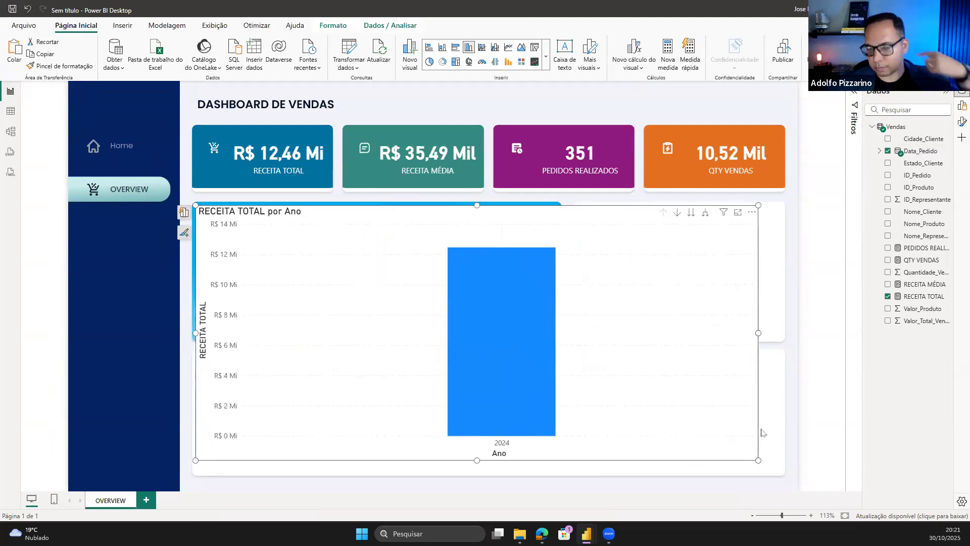
click(185, 214)
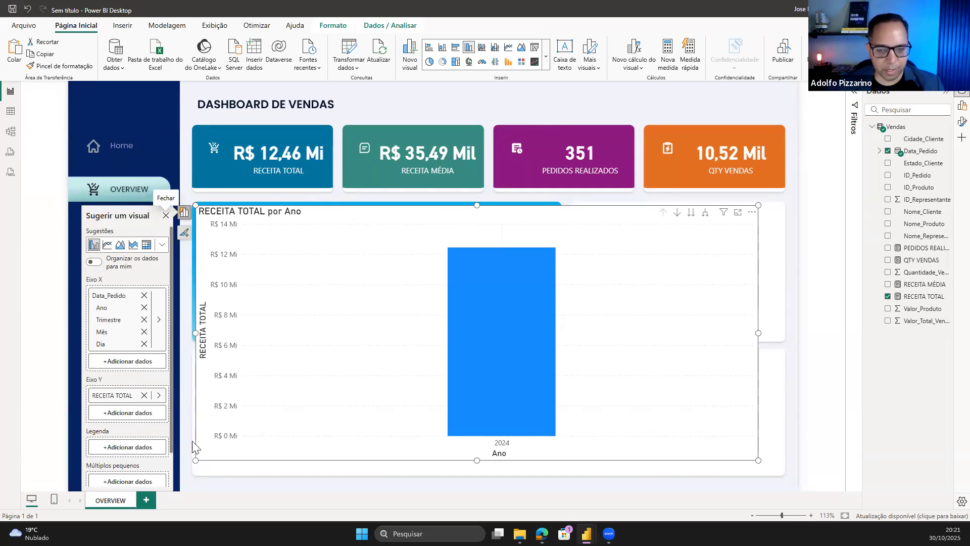
scroll(116, 444, down, 2)
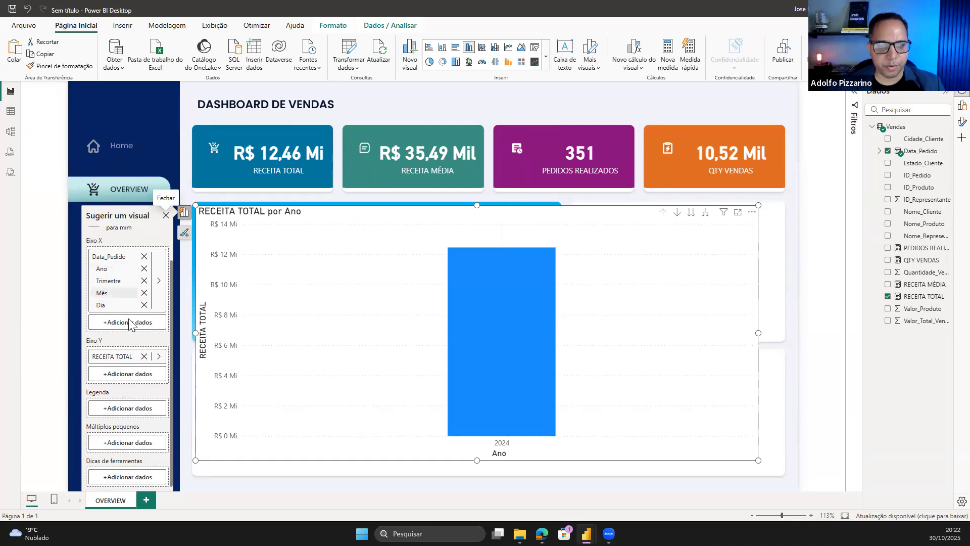
scroll(126, 303, up, 2)
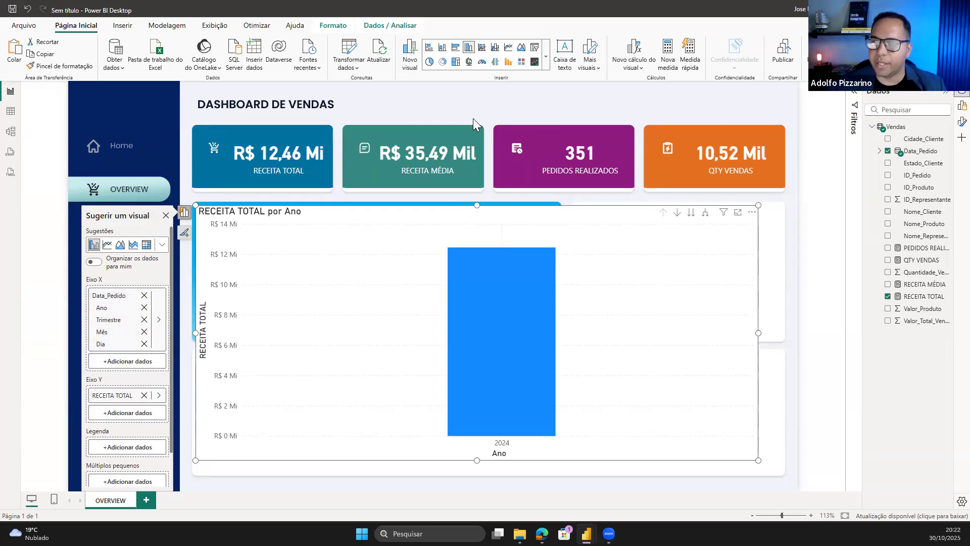
Turn on data labels for the column chart and inspect the tooltip of the 2024 column
click(959, 123)
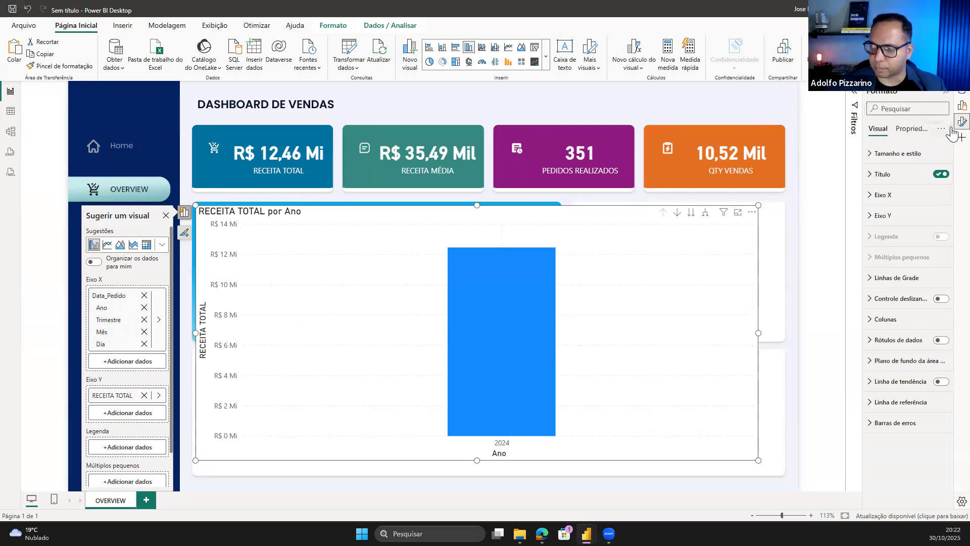
click(940, 340)
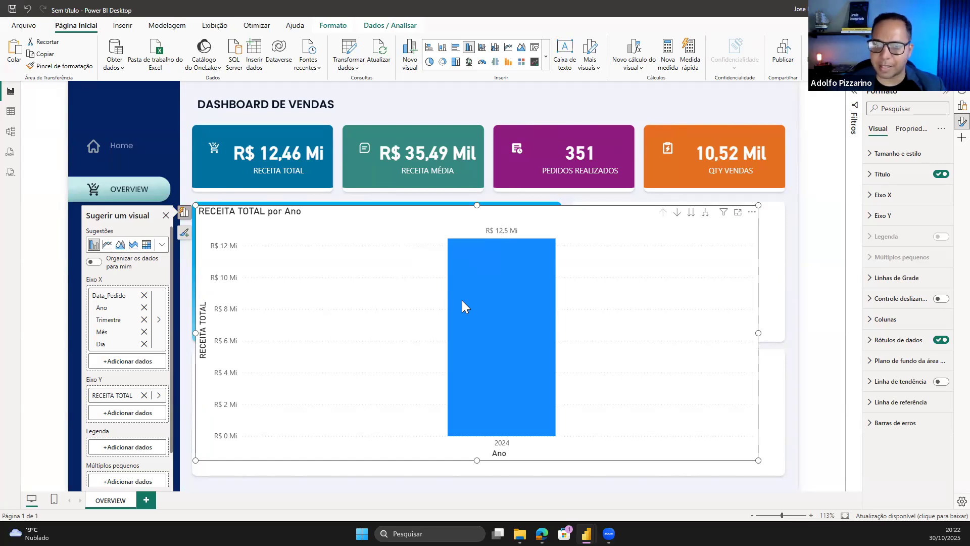
mouse_move(462, 300)
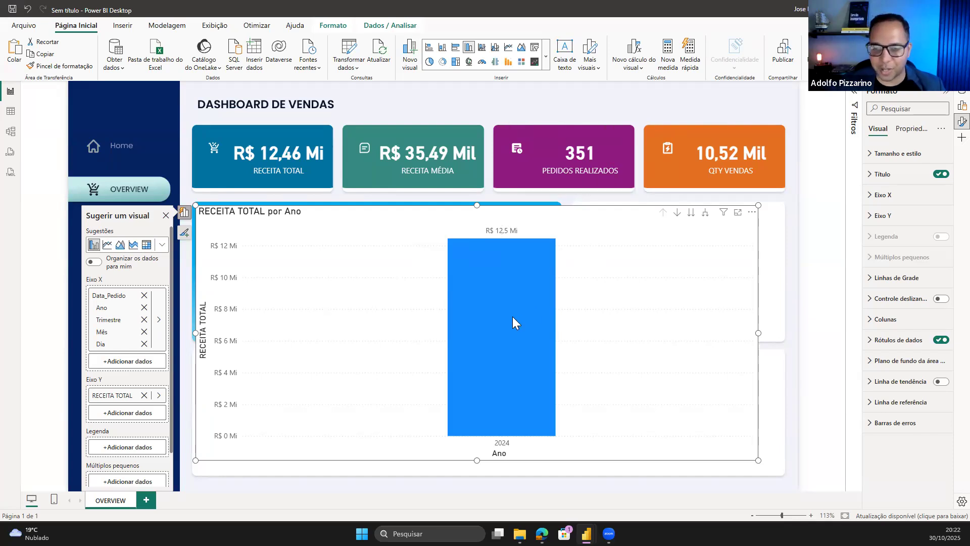
mouse_move(512, 322)
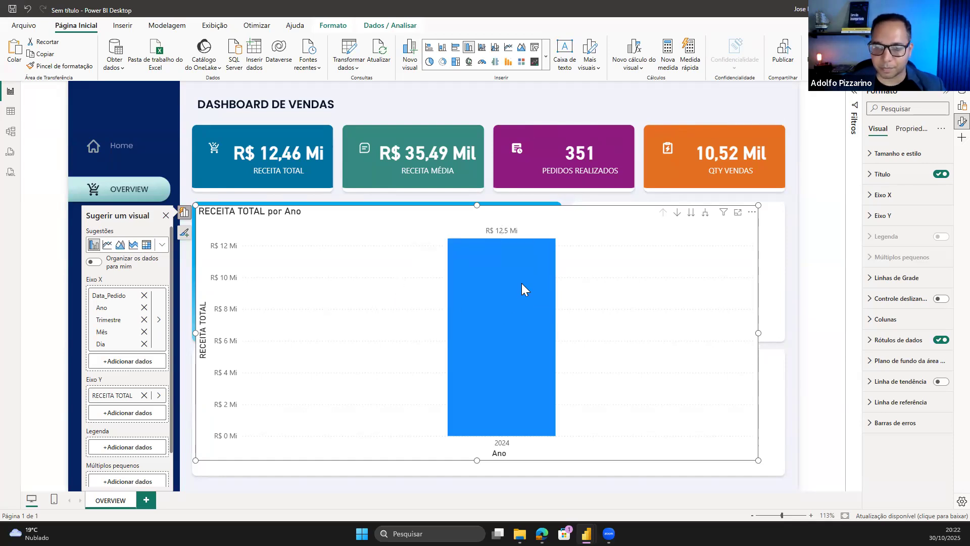
mouse_move(522, 283)
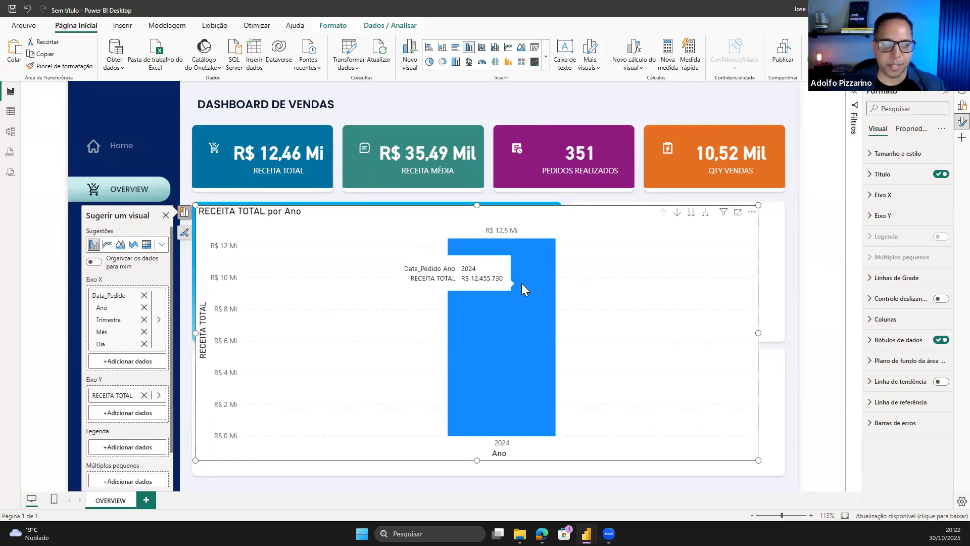
Add the QTY VENDAS measure to the column chart's tooltips
scroll(126, 389, down, 2)
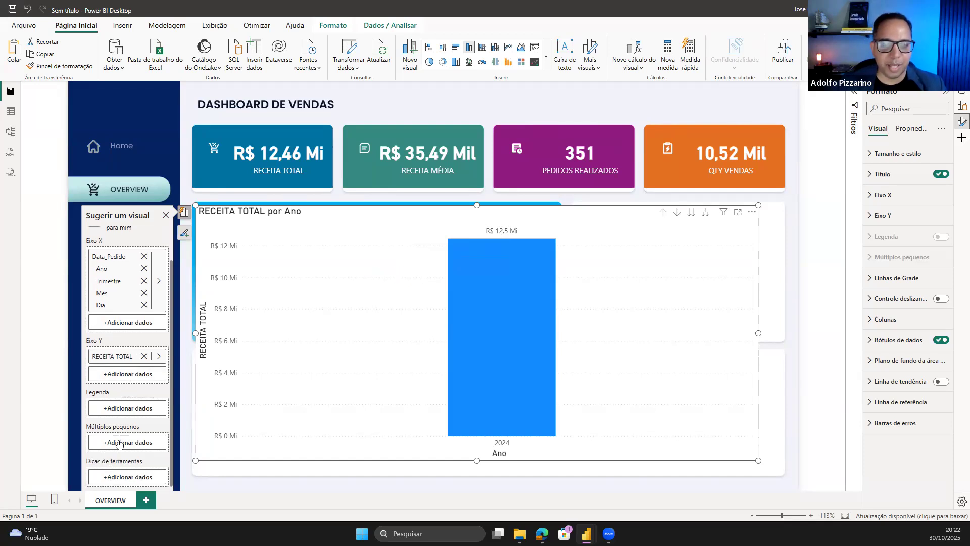
click(120, 483)
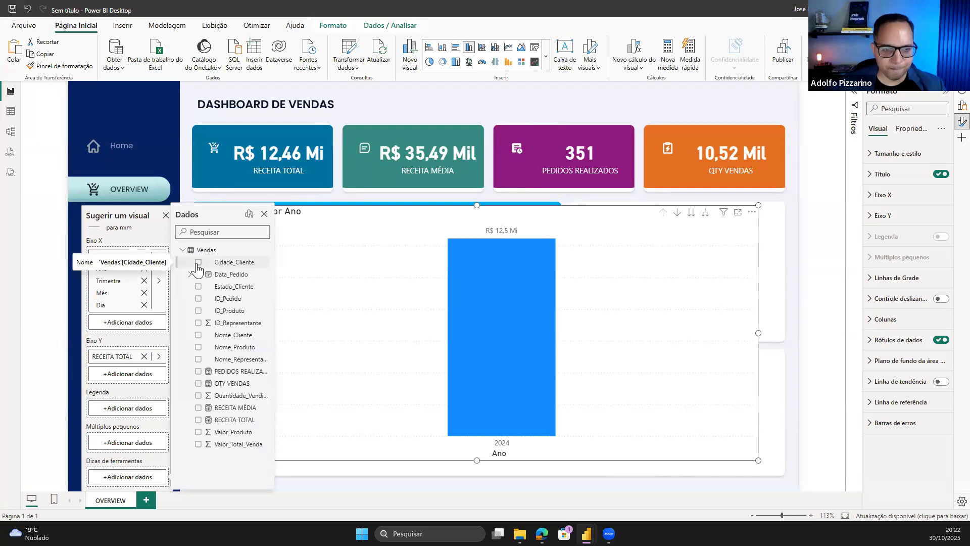
click(234, 385)
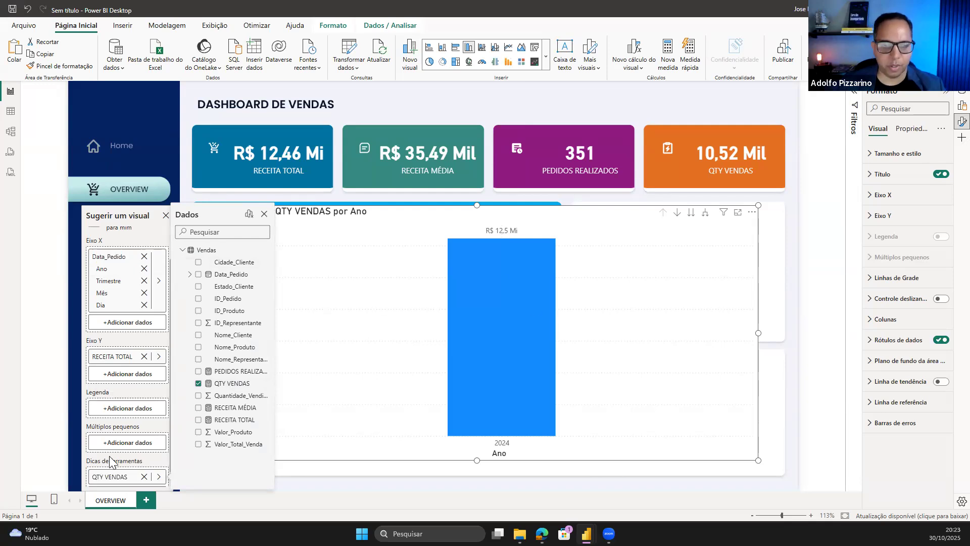
click(147, 467)
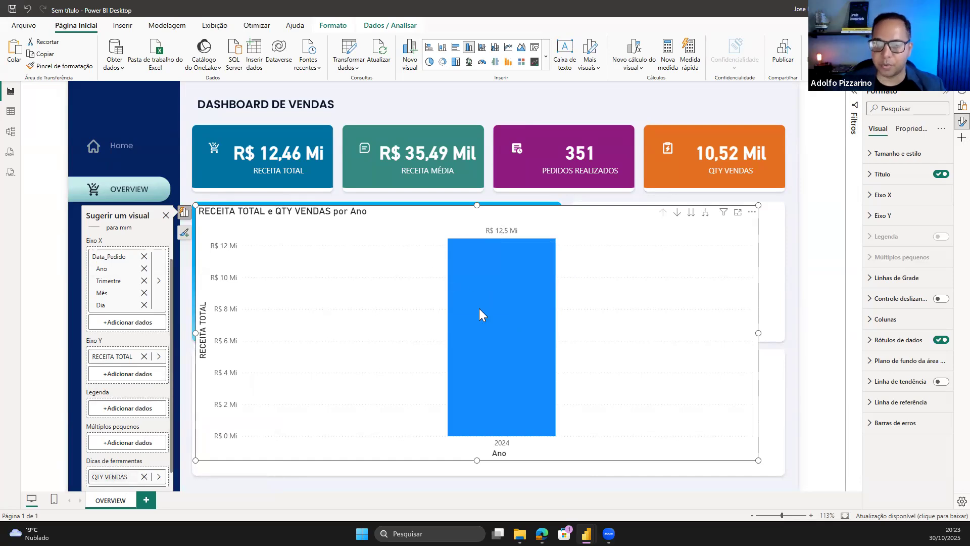
mouse_move(479, 309)
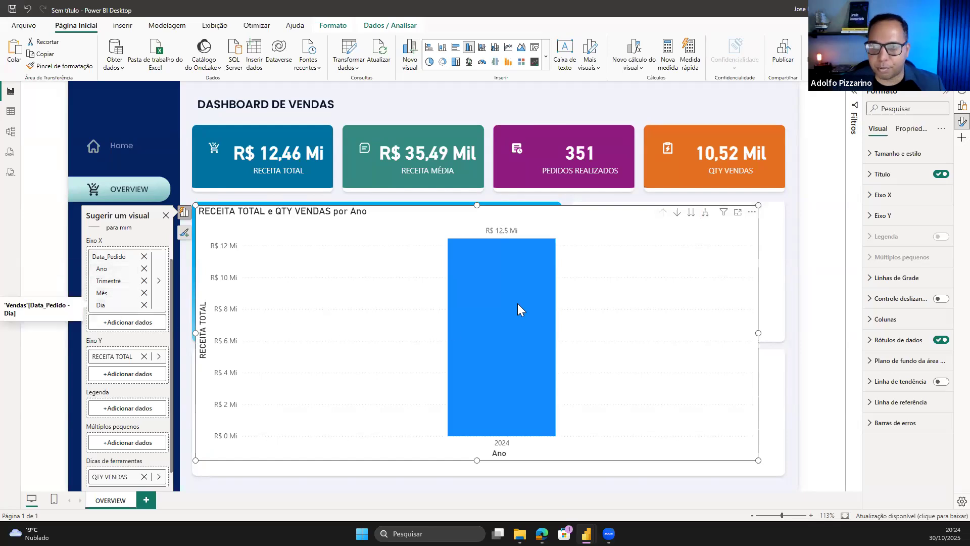
View the column chart at the quarter, month and day levels of the date hierarchy and return to the year level
click(691, 212)
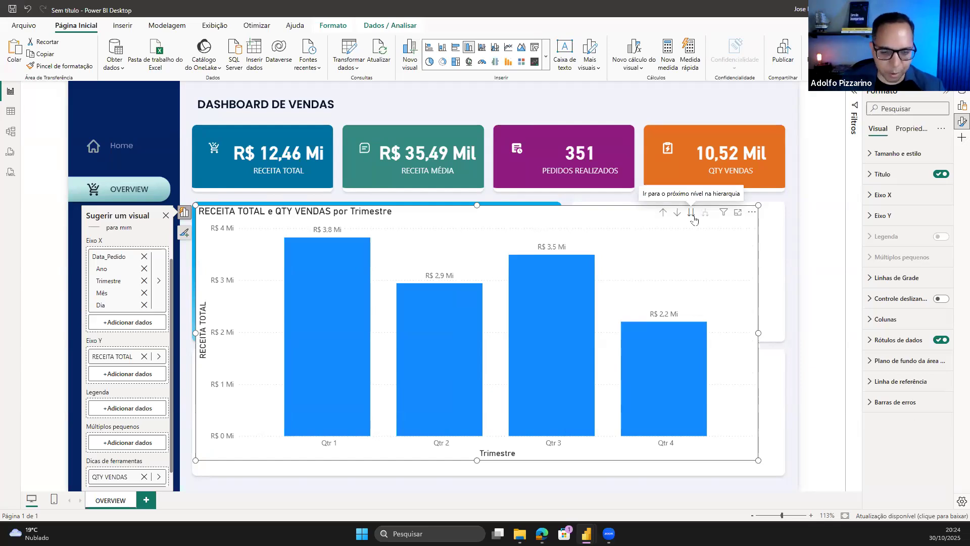
click(692, 215)
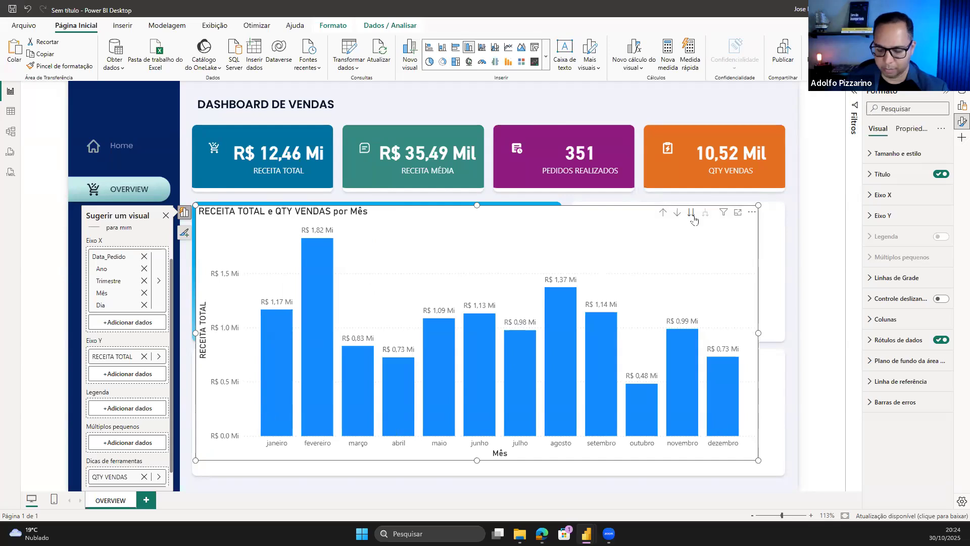
click(692, 215)
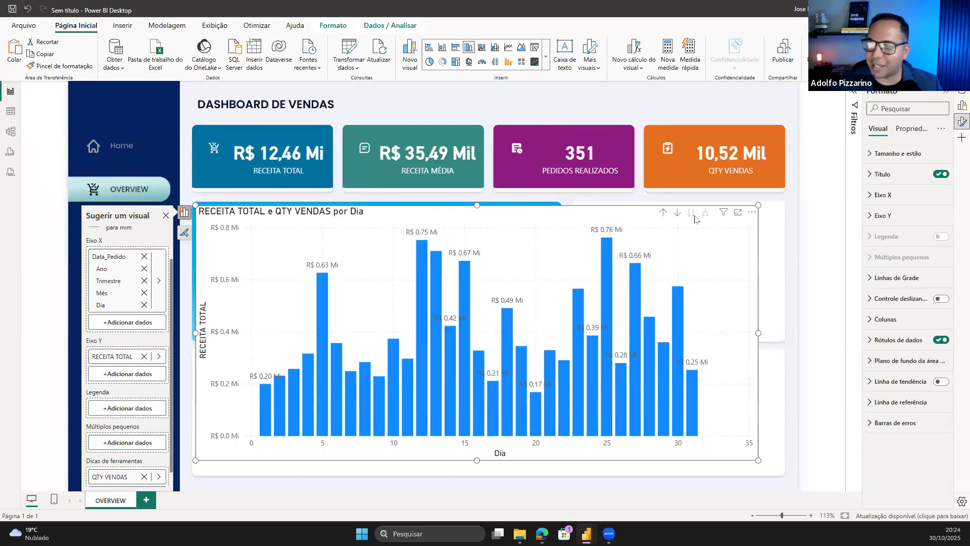
click(662, 217)
click(662, 215)
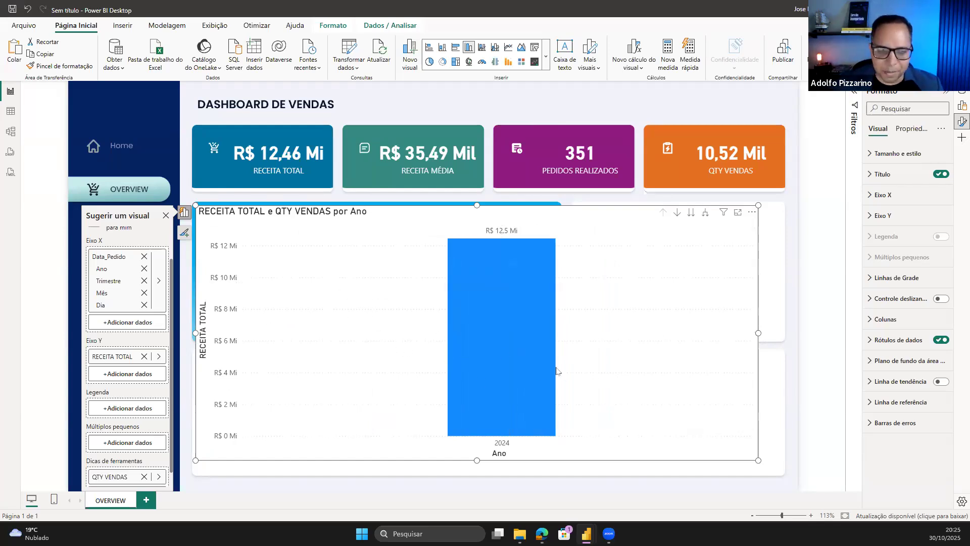
Switch the column chart to the month level and turn on label concatenation for its X axis
click(691, 212)
click(691, 213)
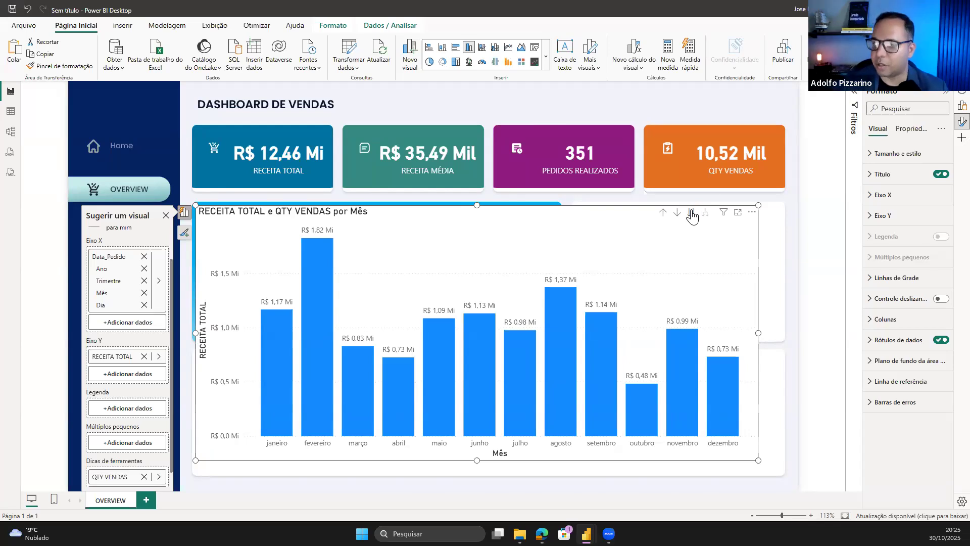
click(900, 196)
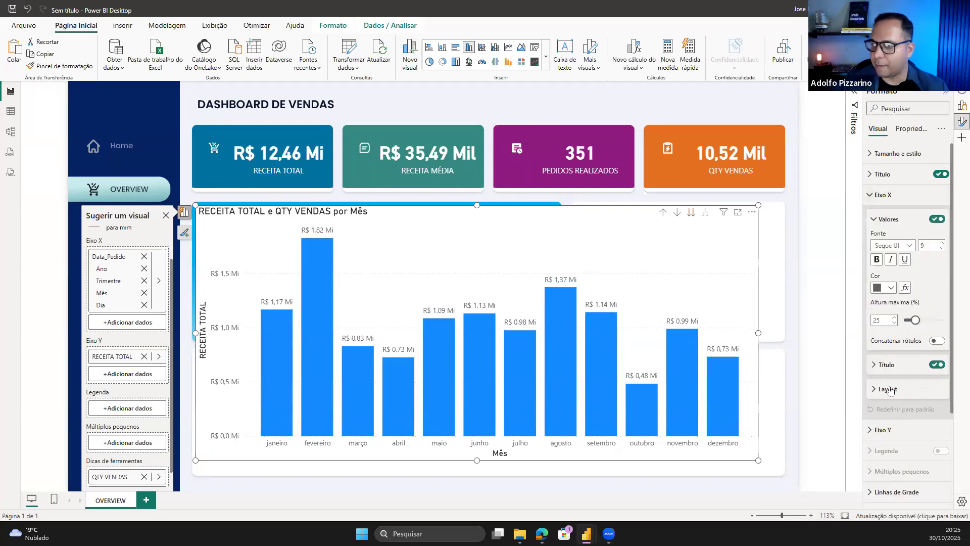
click(938, 342)
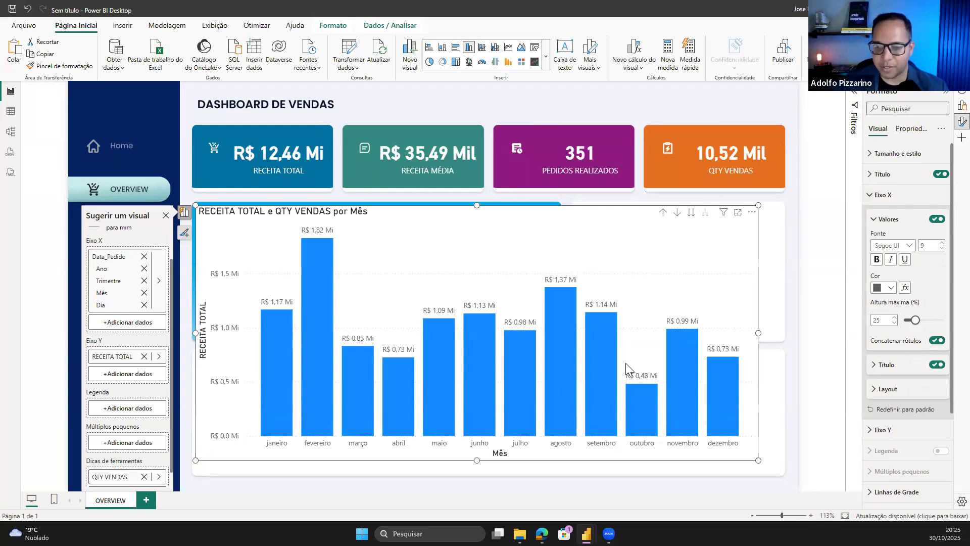
Expand the chart from year through quarter to month, and remove Trimestre and Dia from its X axis
click(663, 213)
click(663, 213)
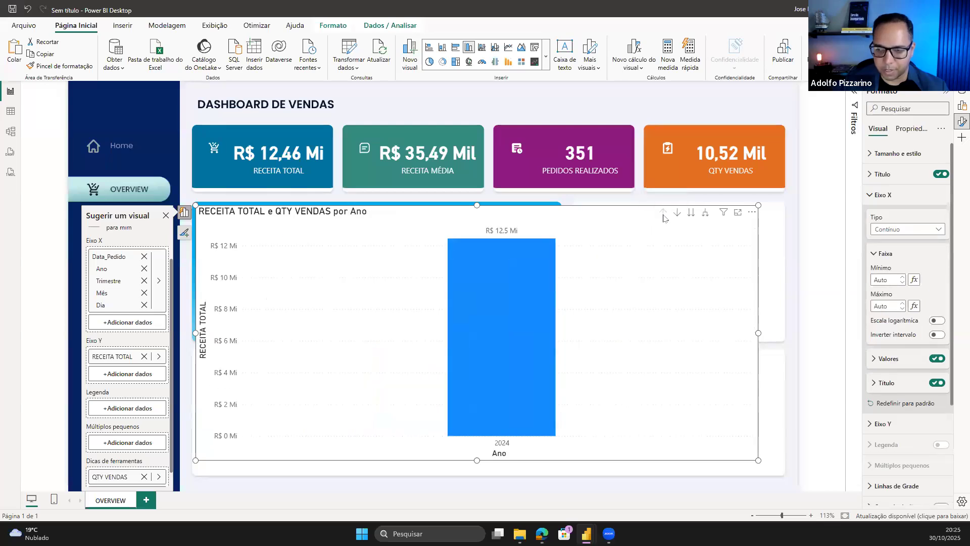
click(705, 212)
click(705, 213)
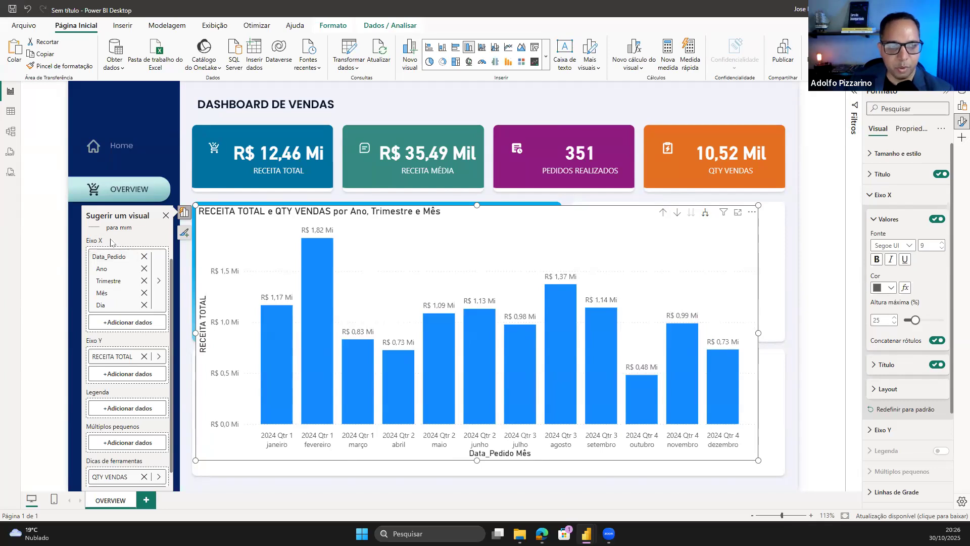
click(144, 281)
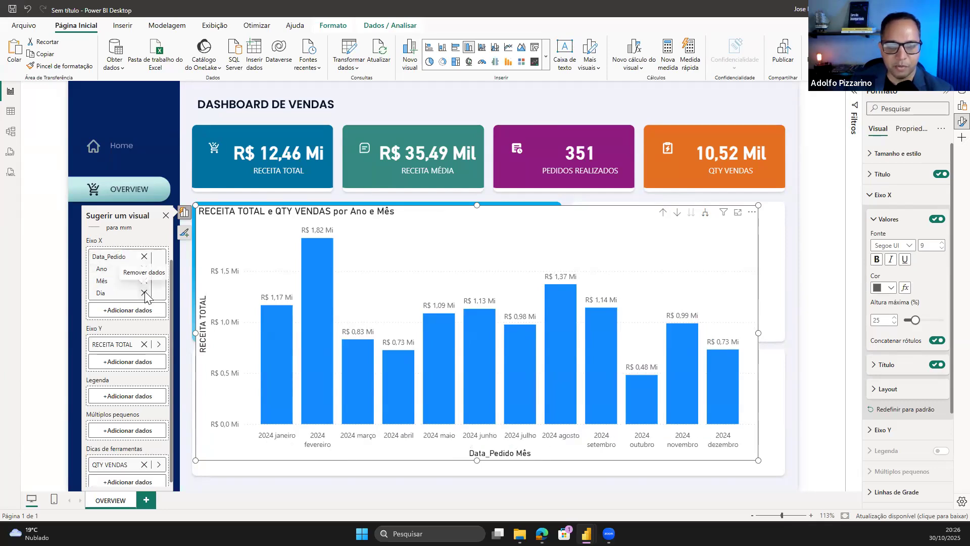
click(144, 293)
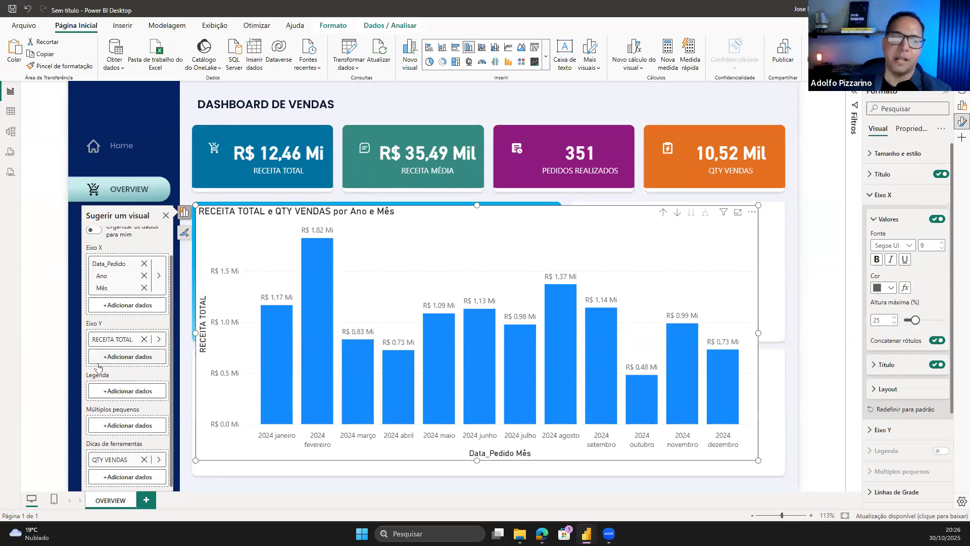
Check the distinct values of the Nome_Cliente and Estado_Cliente columns in the Vendas table
click(11, 112)
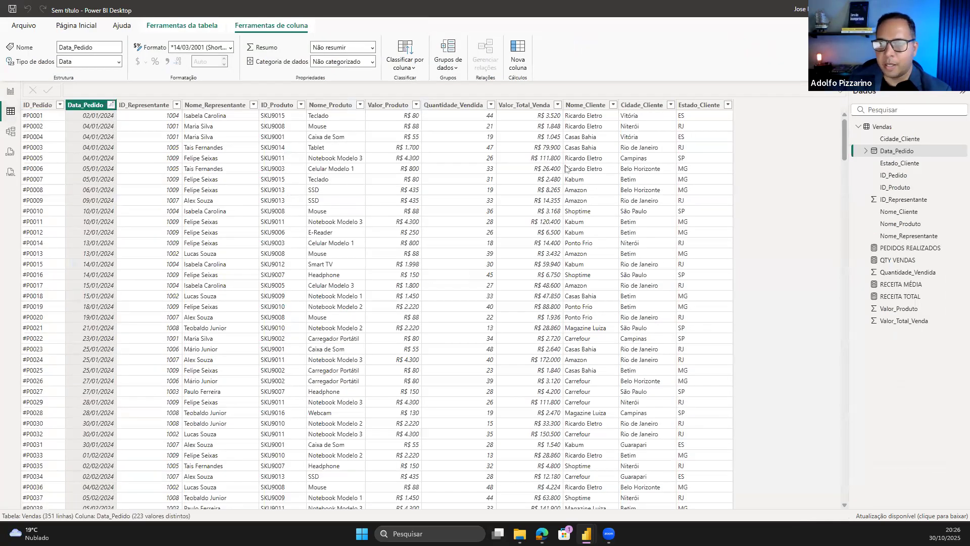
click(614, 106)
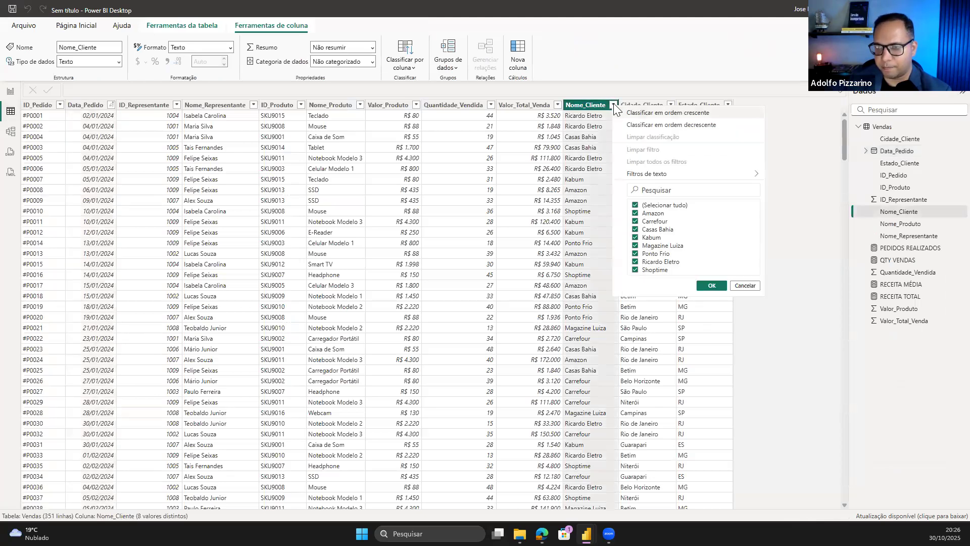
click(728, 105)
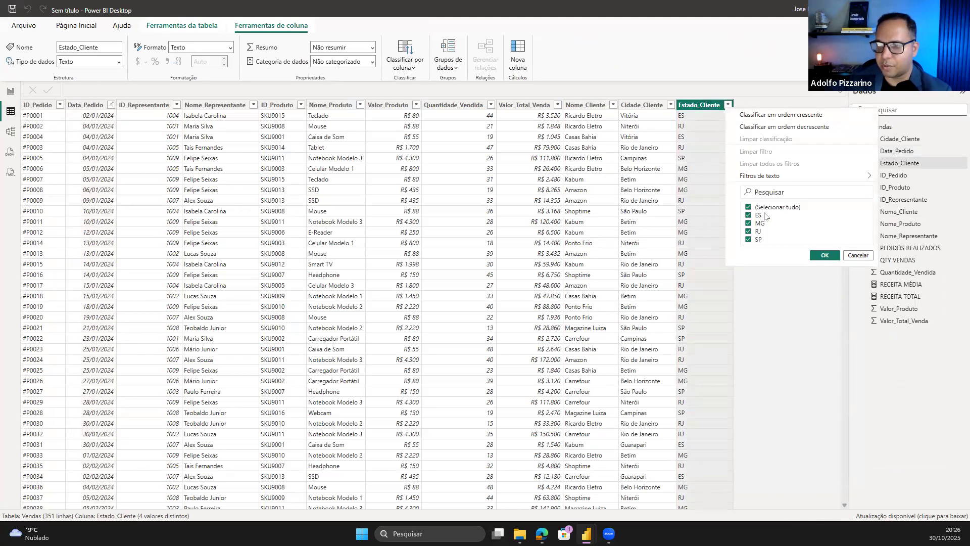
Return to the report page, split the column chart into small multiples by Estado_Cliente, and enlarge it upward over the KPI cards
click(11, 92)
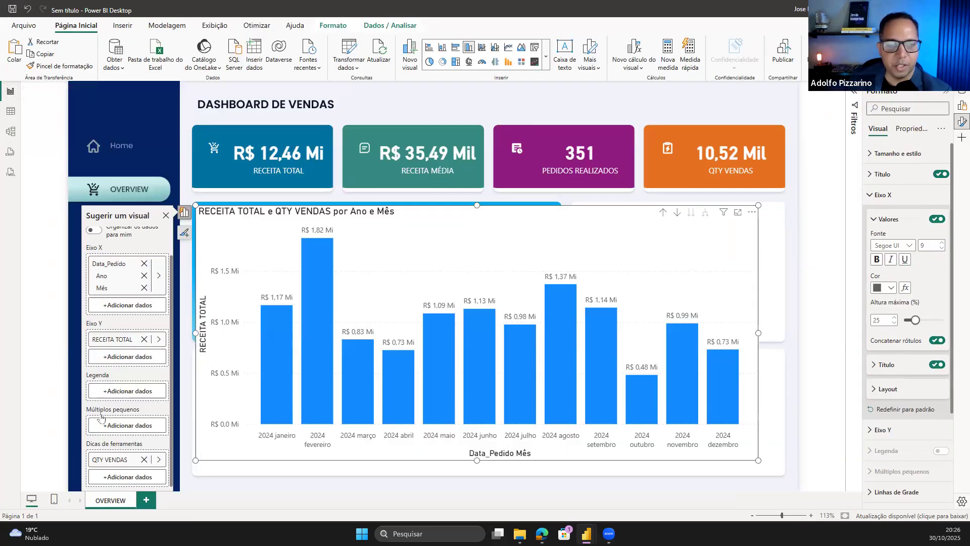
click(147, 427)
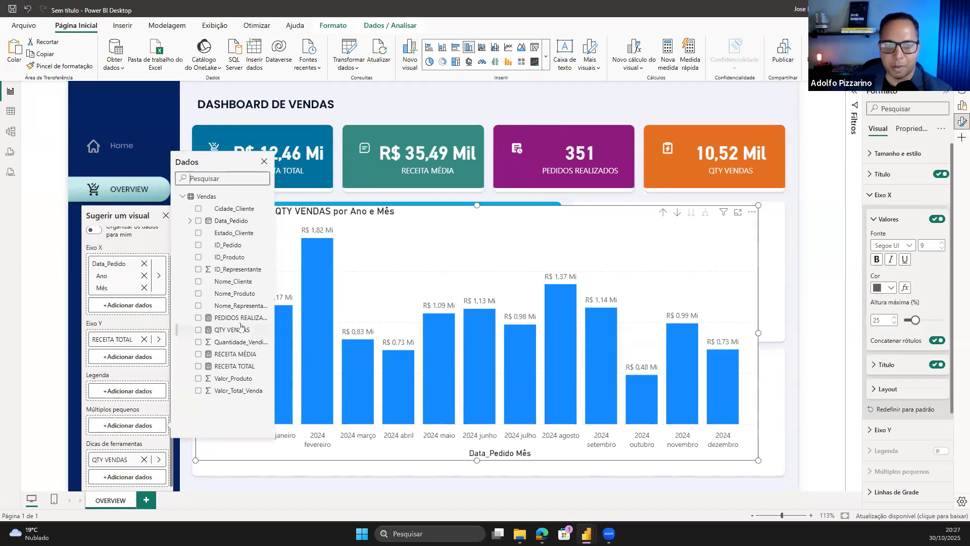
click(234, 235)
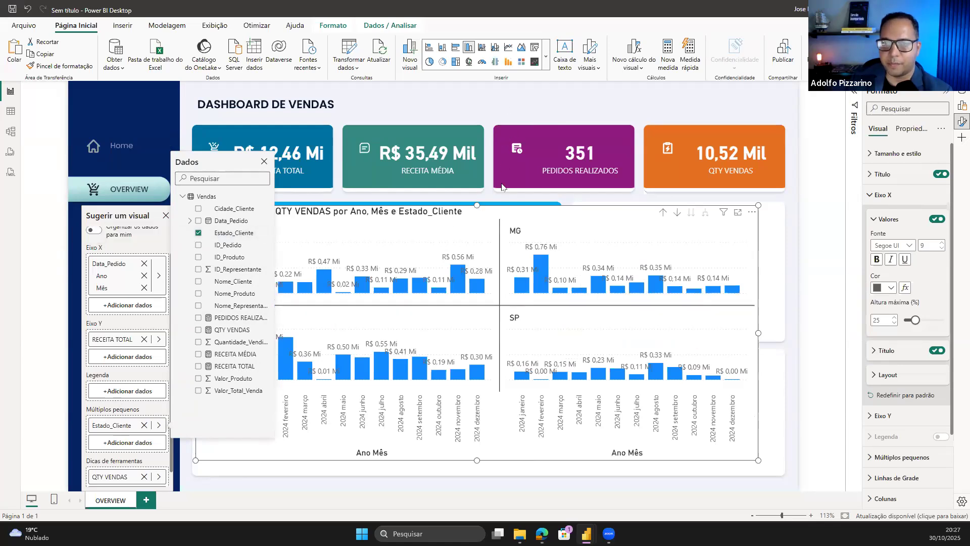
click(497, 209)
drag(474, 204, 481, 103)
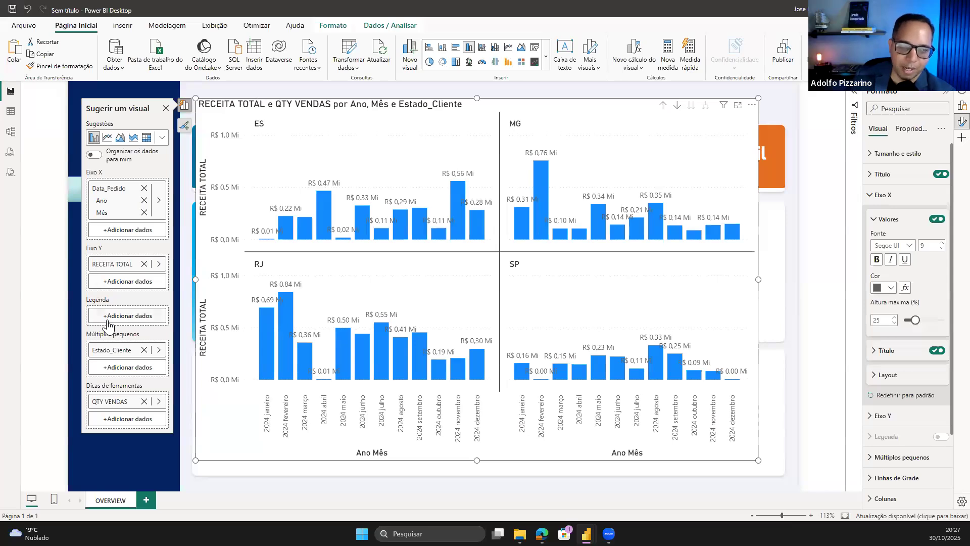
Try Estado_Cliente, Nome_Produto and Cidade_Cliente in turn as the chart's legend, removing each one again
click(128, 314)
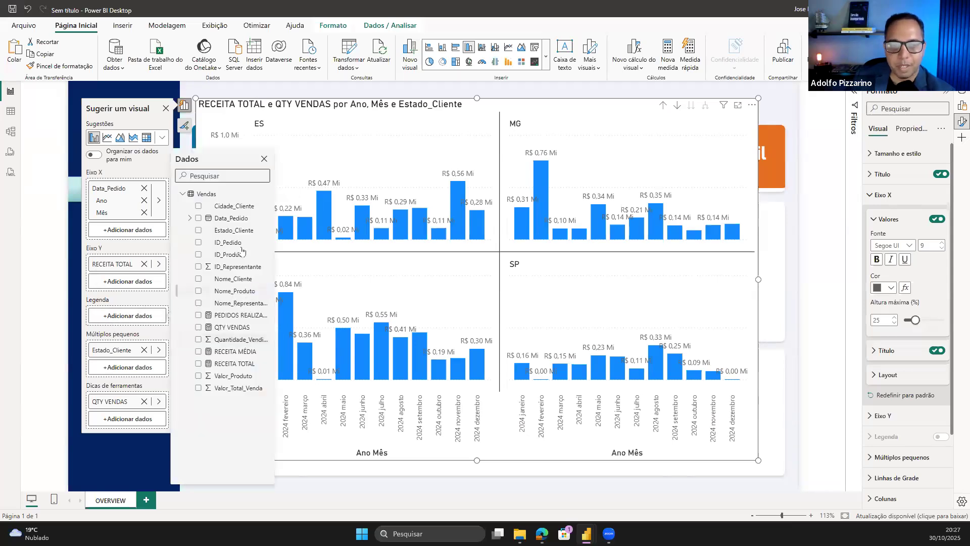
click(234, 231)
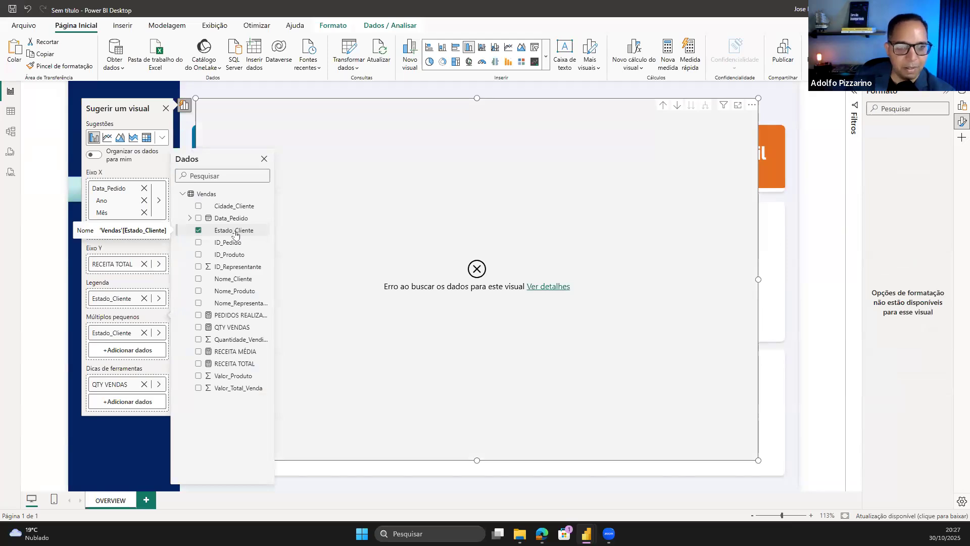
click(234, 231)
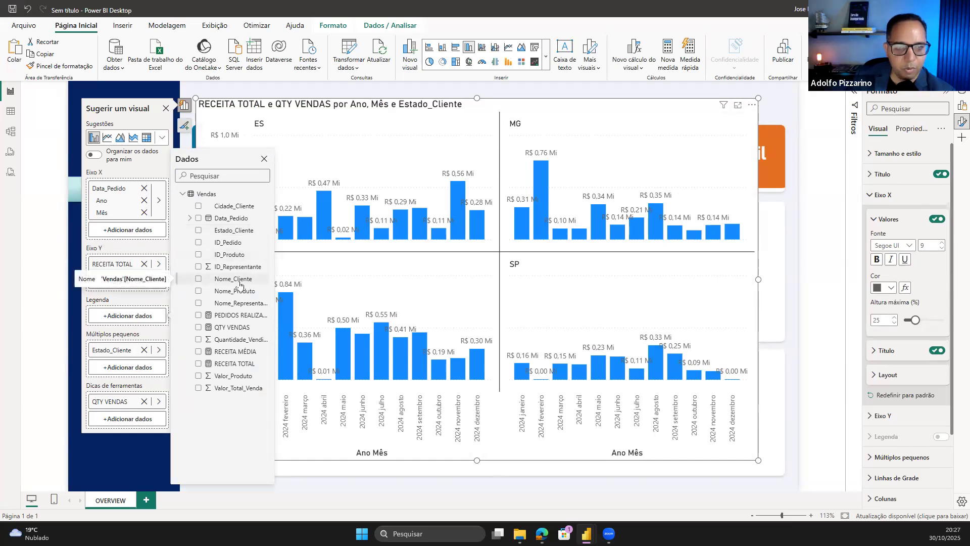
click(238, 292)
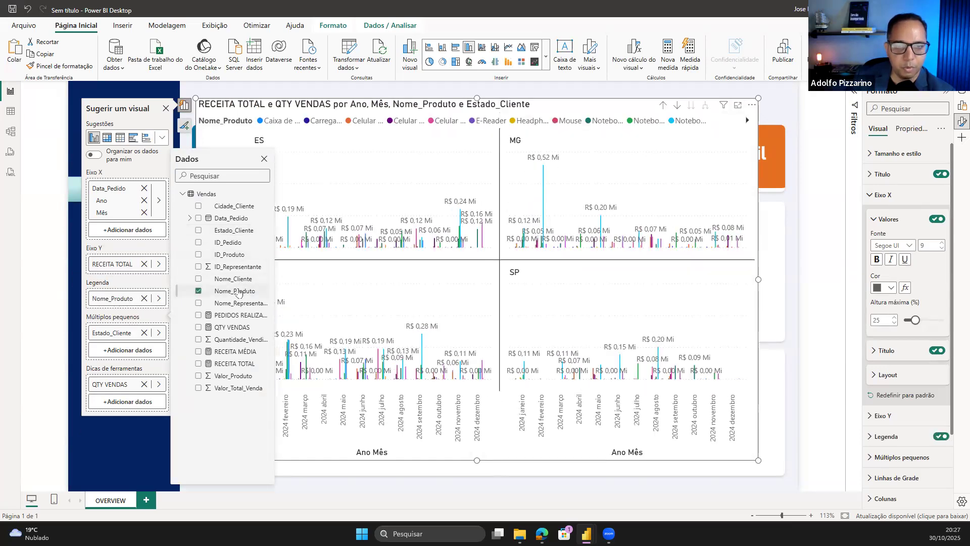
click(238, 292)
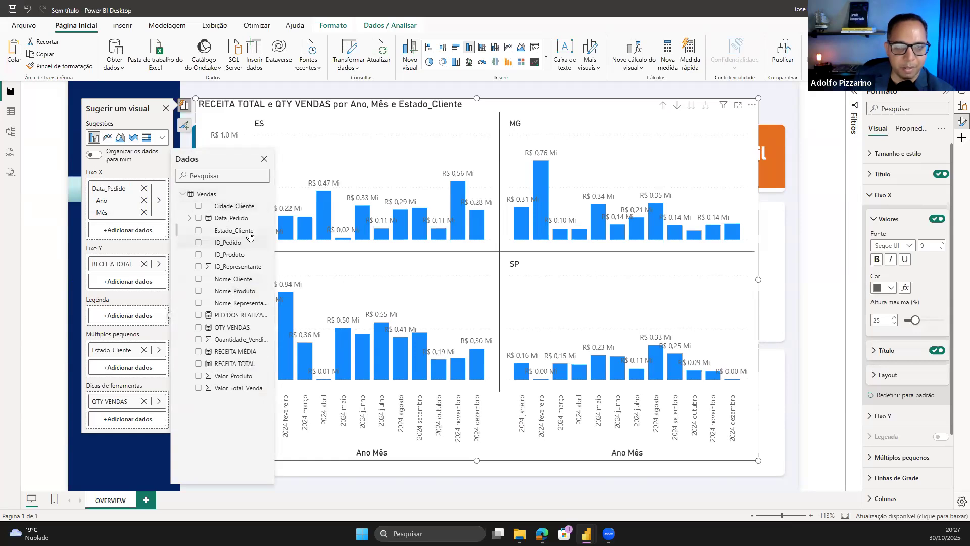
click(250, 234)
click(249, 234)
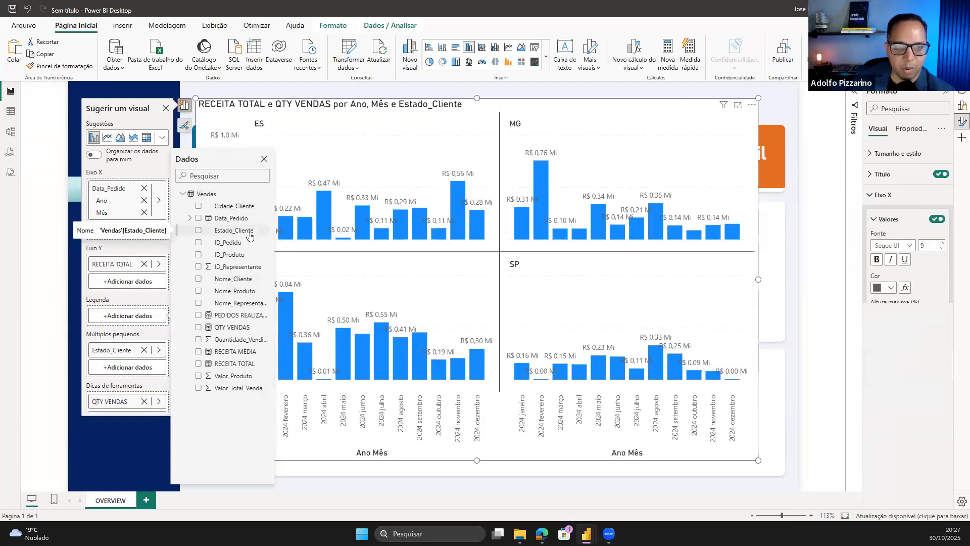
click(246, 212)
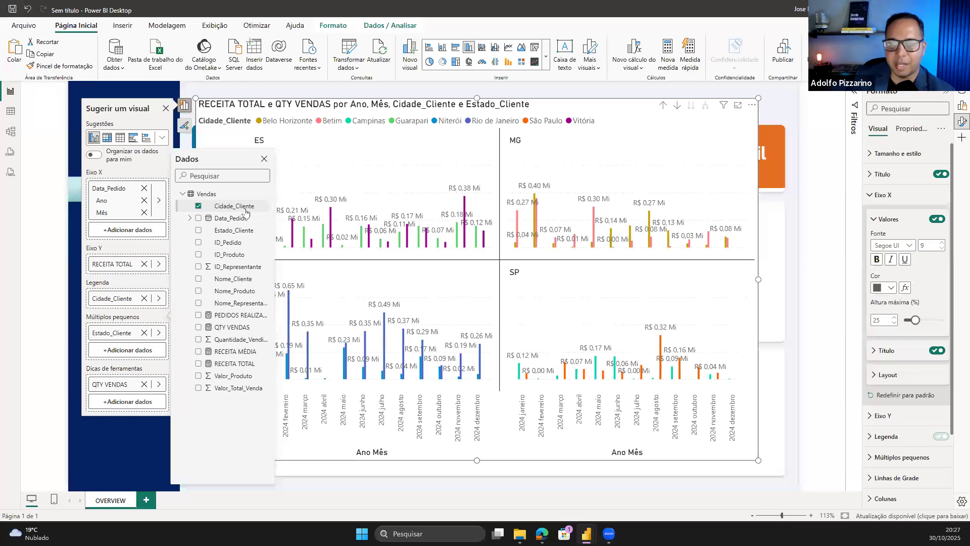
click(246, 211)
click(246, 211)
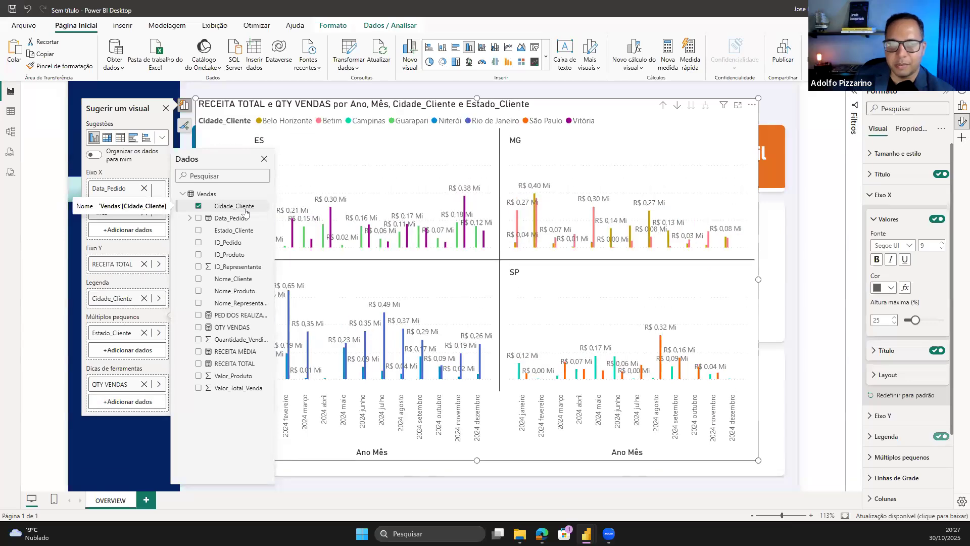
click(246, 211)
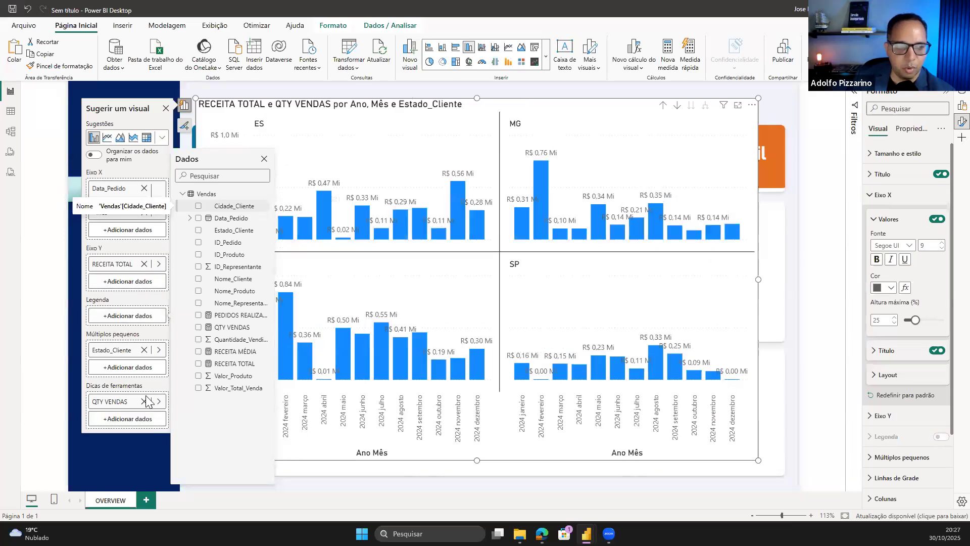
Try Nome_Cliente instead of Estado_Cliente for the small multiples, with Estado_Cliente as legend, and clear both fields again
click(144, 350)
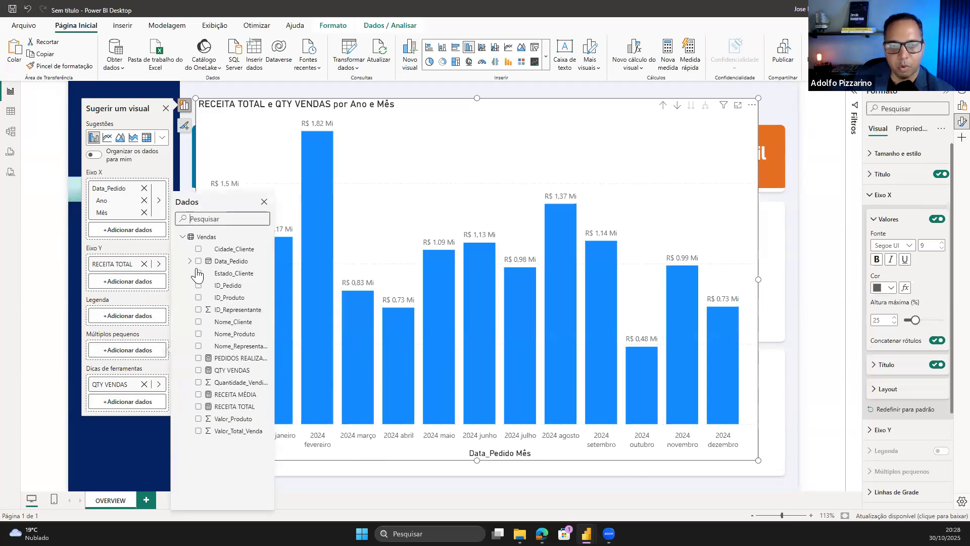
click(242, 322)
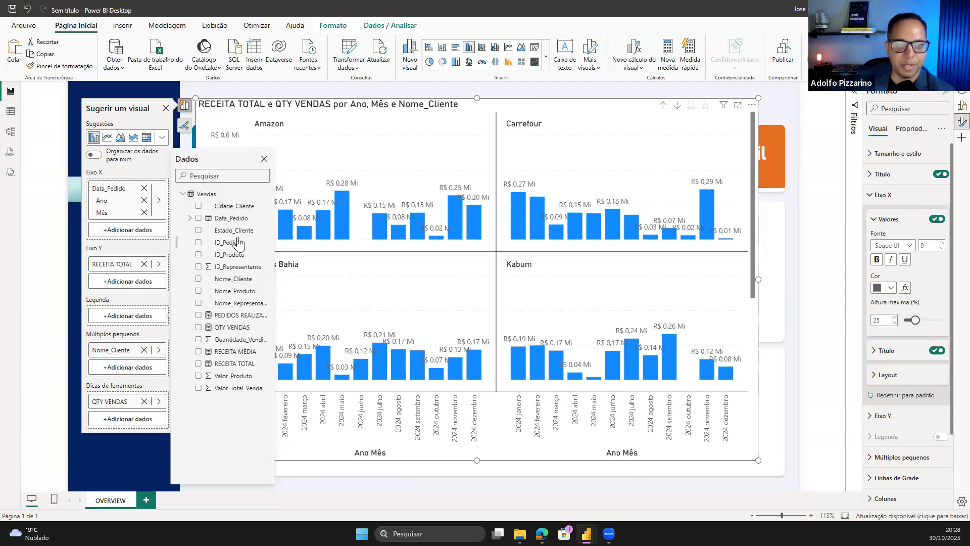
click(199, 230)
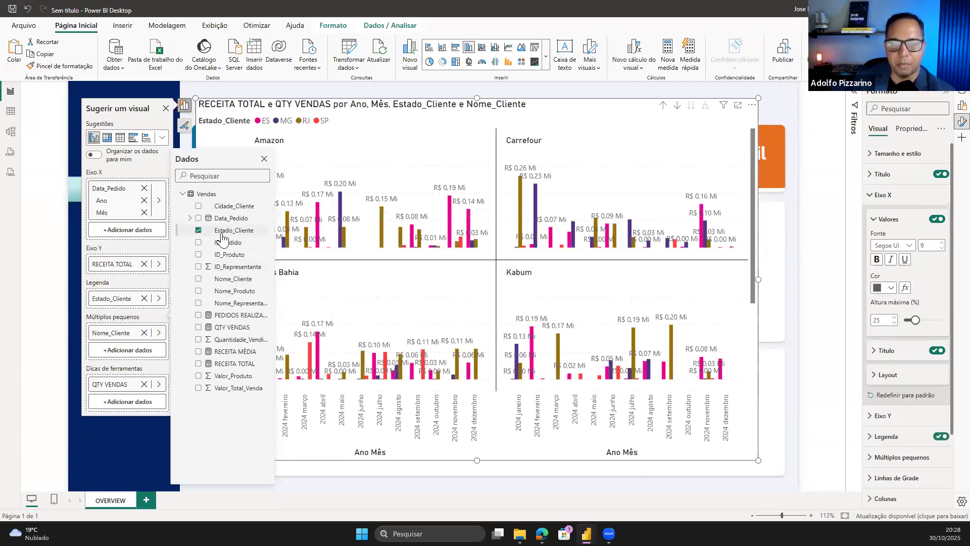
click(222, 233)
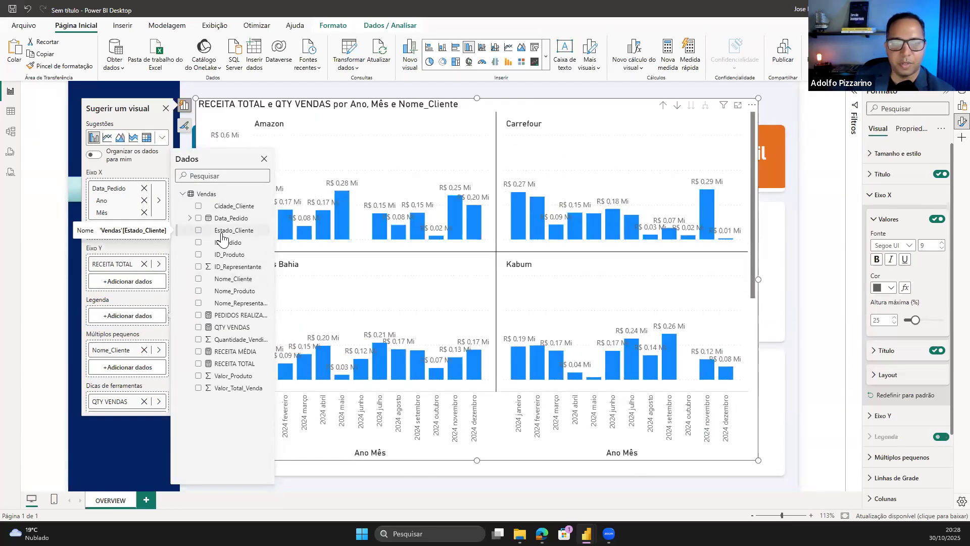
click(144, 350)
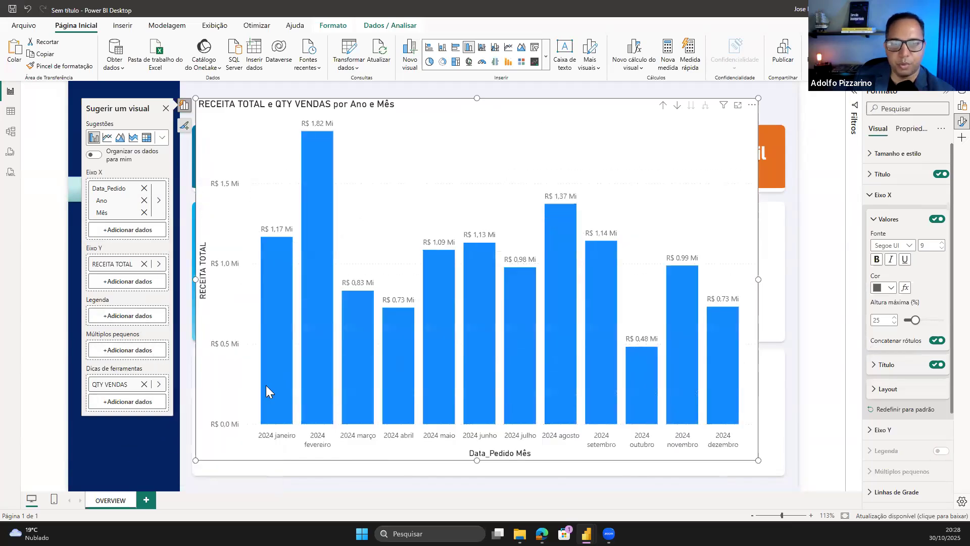
Check the tooltip of the August 2024 column, and fit the column chart inside the blue panel beneath the KPI cards
key(Escape)
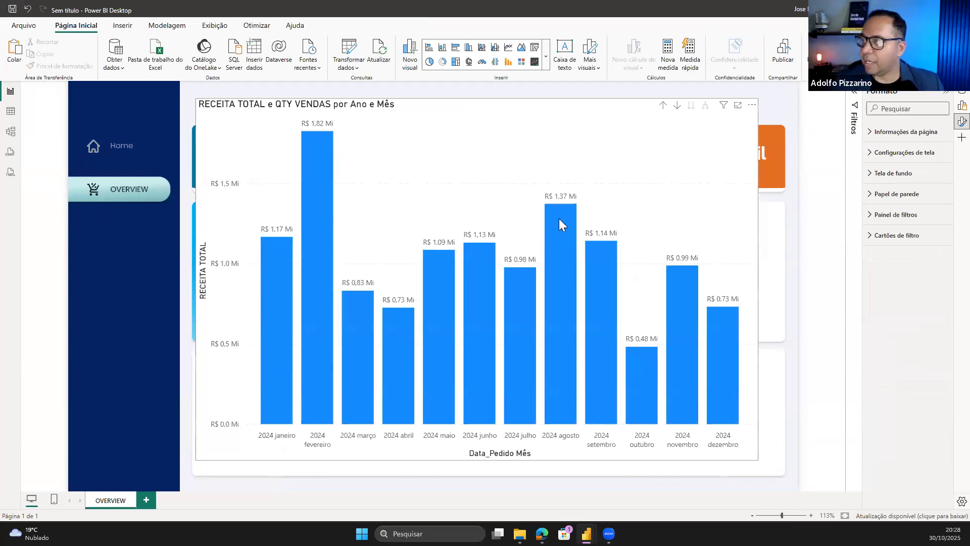
mouse_move(560, 219)
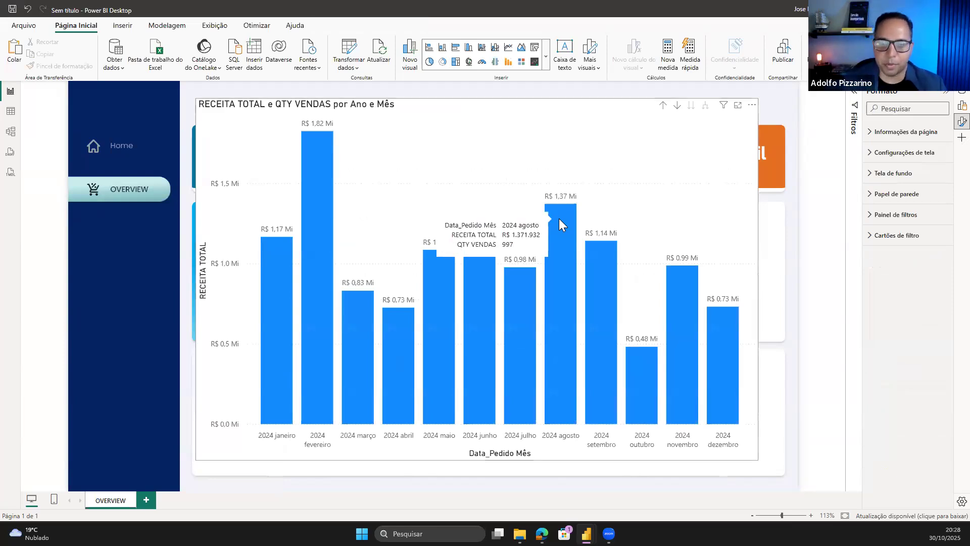
click(483, 100)
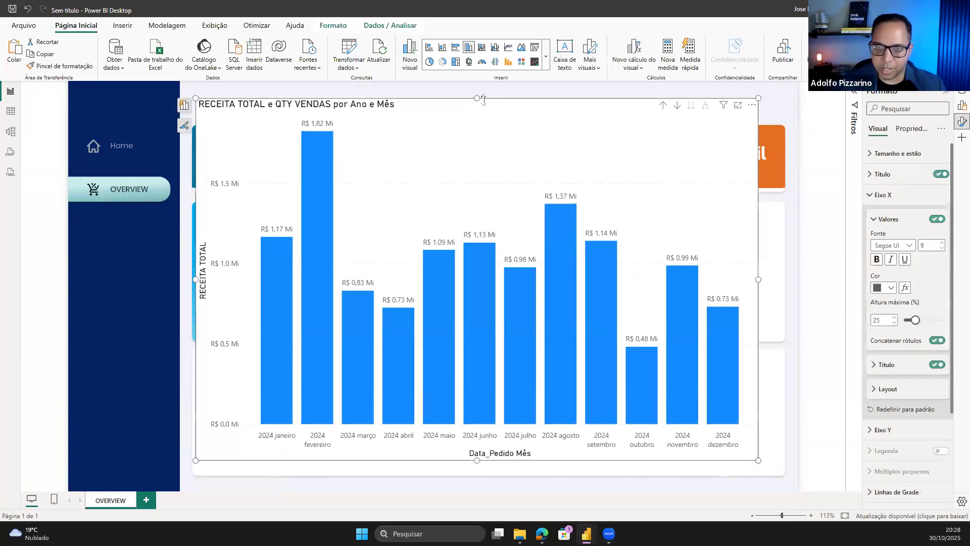
drag(482, 99, 481, 276)
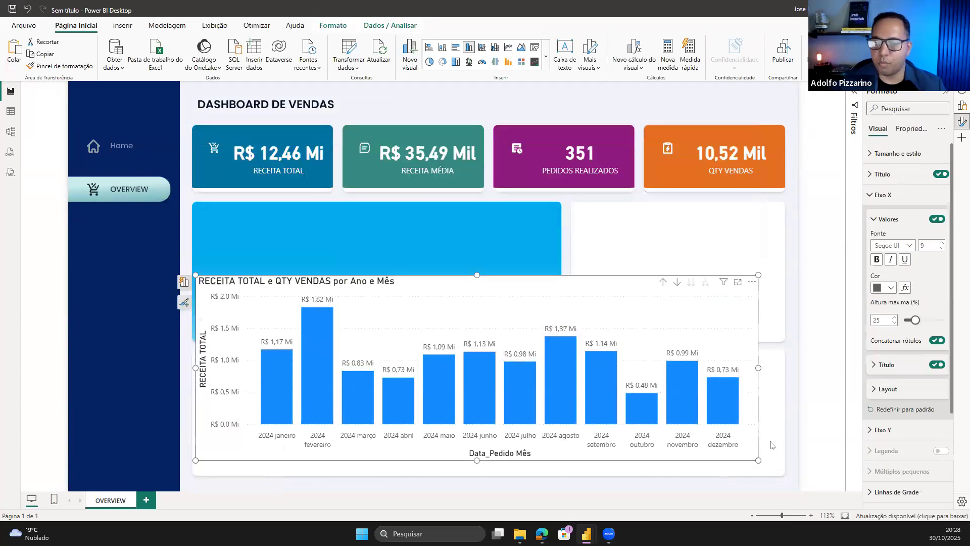
drag(758, 461, 491, 357)
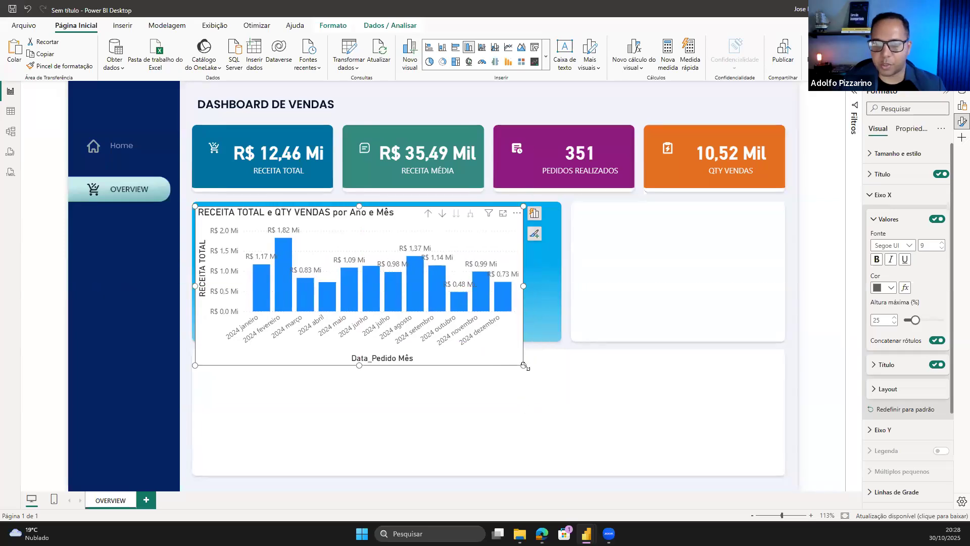
drag(542, 330, 557, 334)
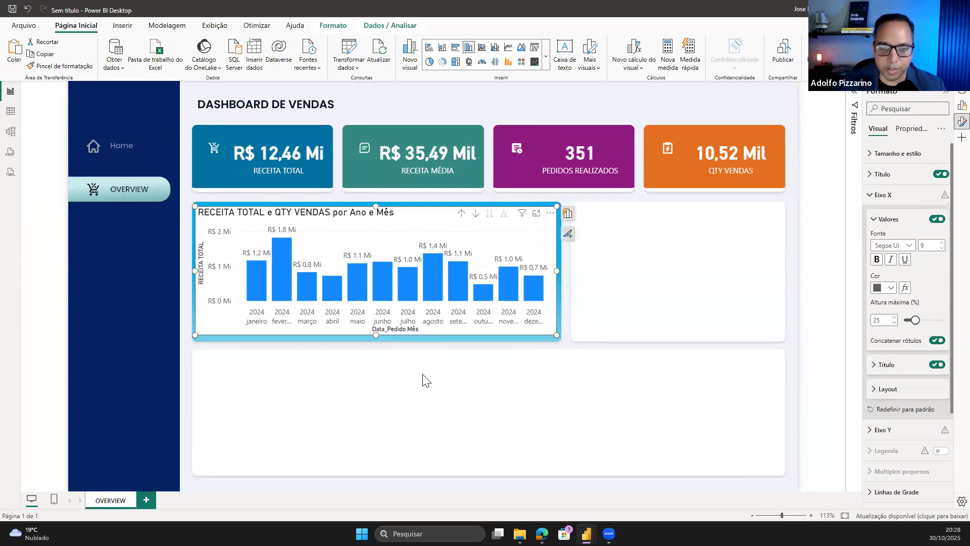
Remove the Data_Pedido Mês title from the column chart's X axis
click(409, 328)
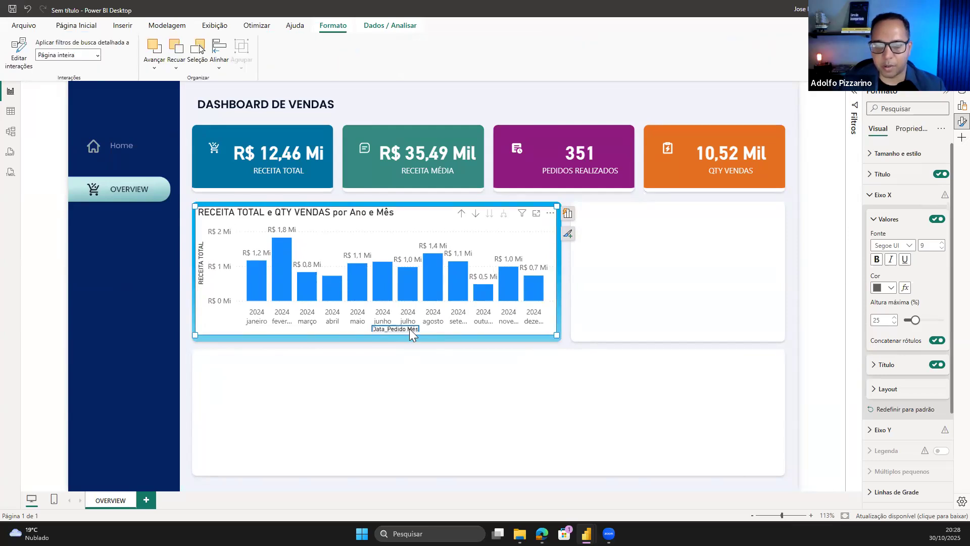
double_click(409, 327)
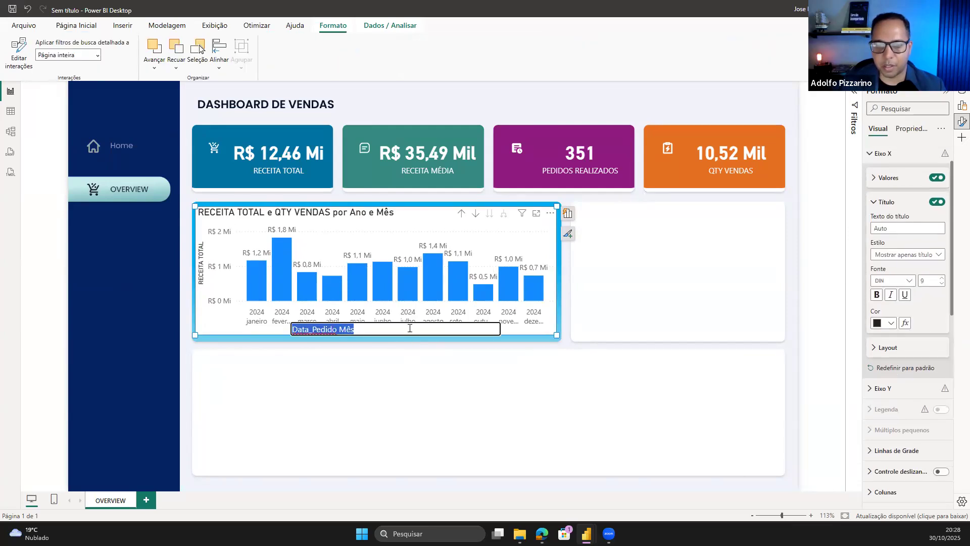
click(450, 435)
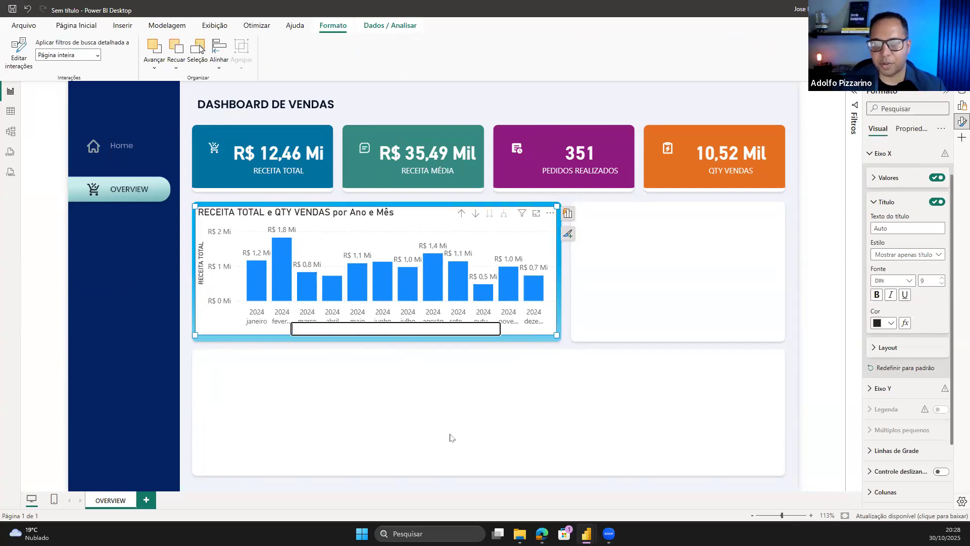
click(409, 331)
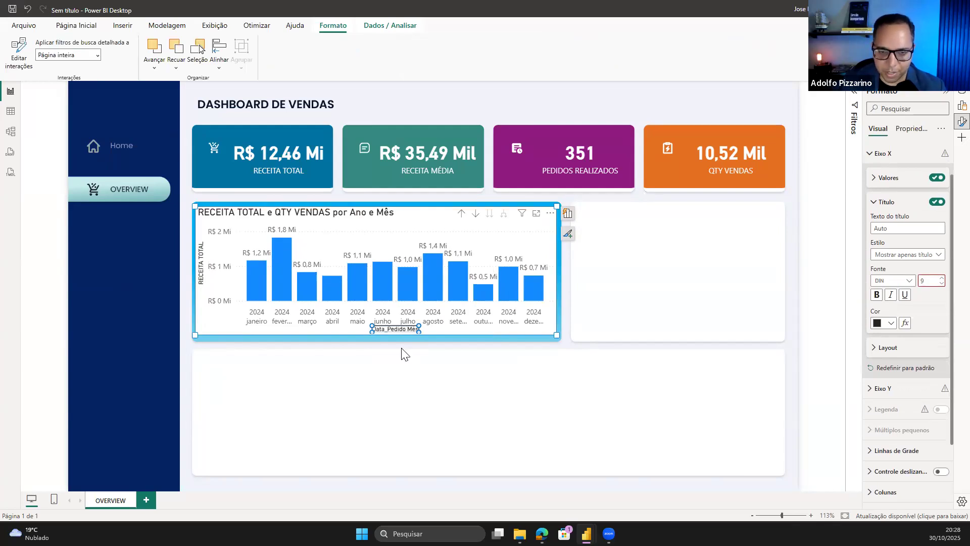
key(Delete)
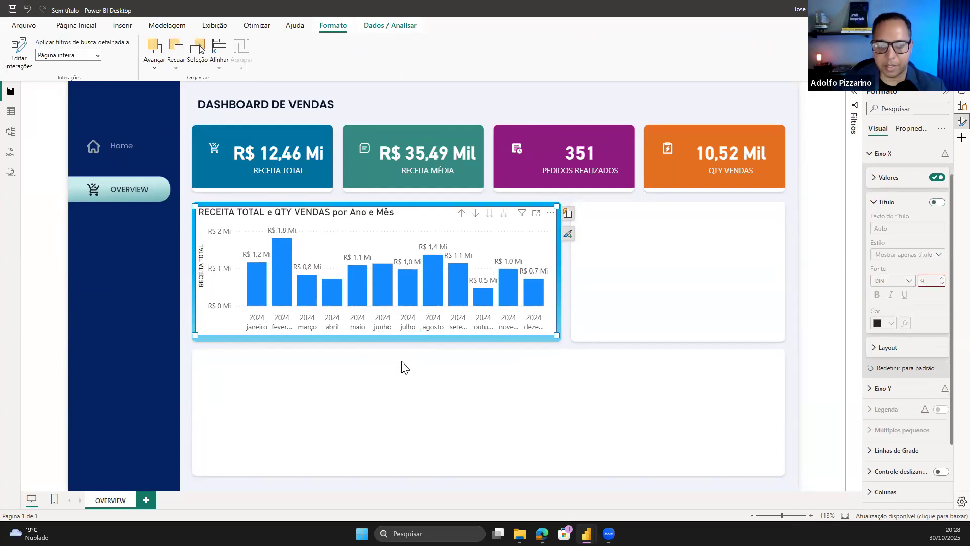
Remove the title and the value labels from the column chart's Y axis
click(204, 270)
key(Delete)
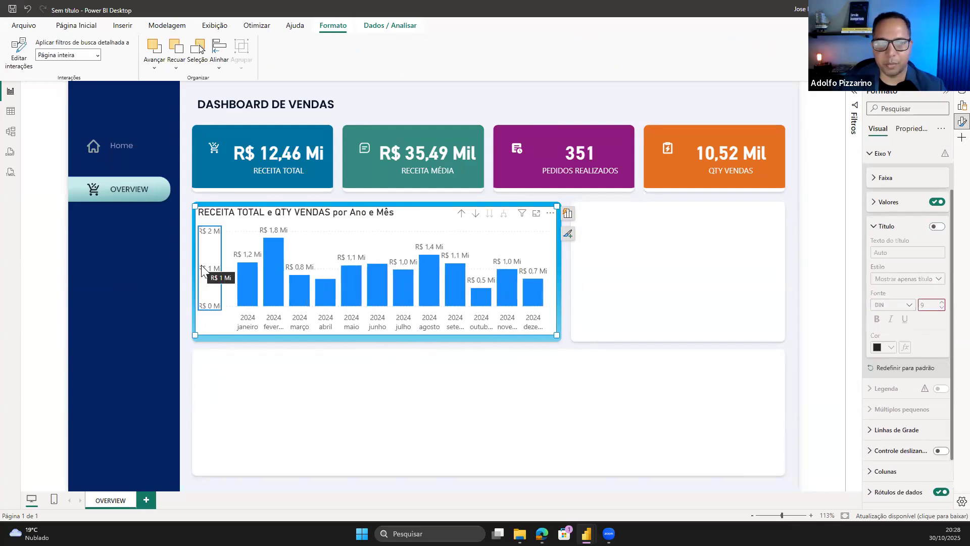
key(Delete)
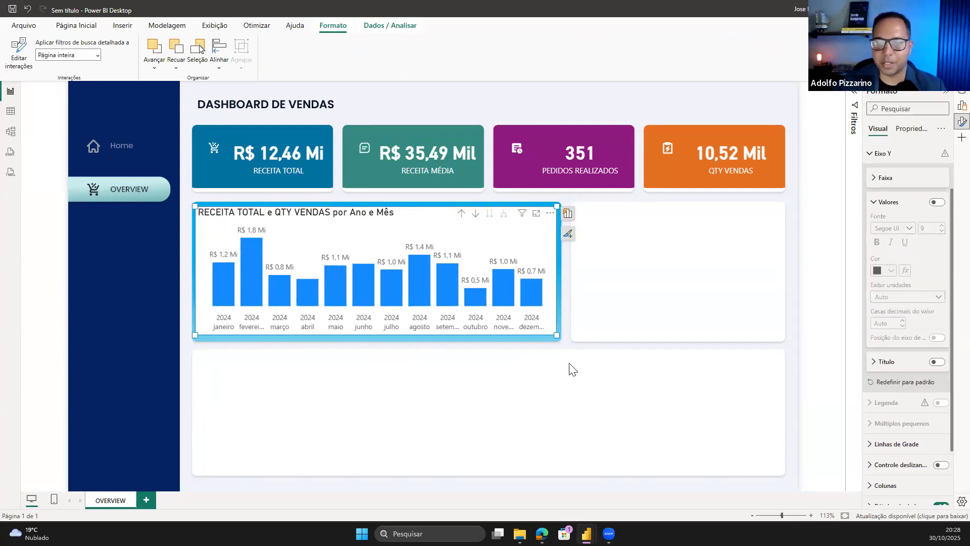
Set the font size of the column chart's title to 9
click(426, 255)
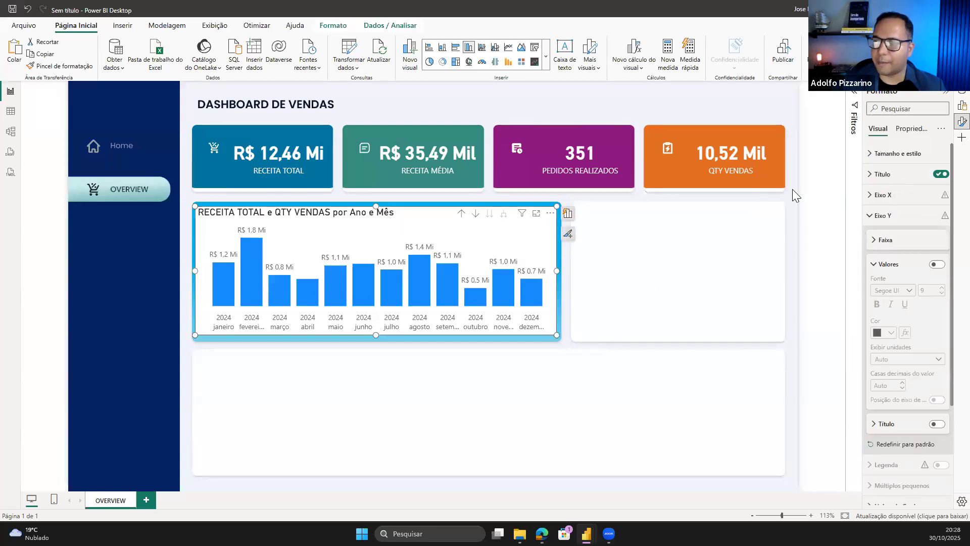
click(882, 177)
click(941, 281)
double_click(940, 281)
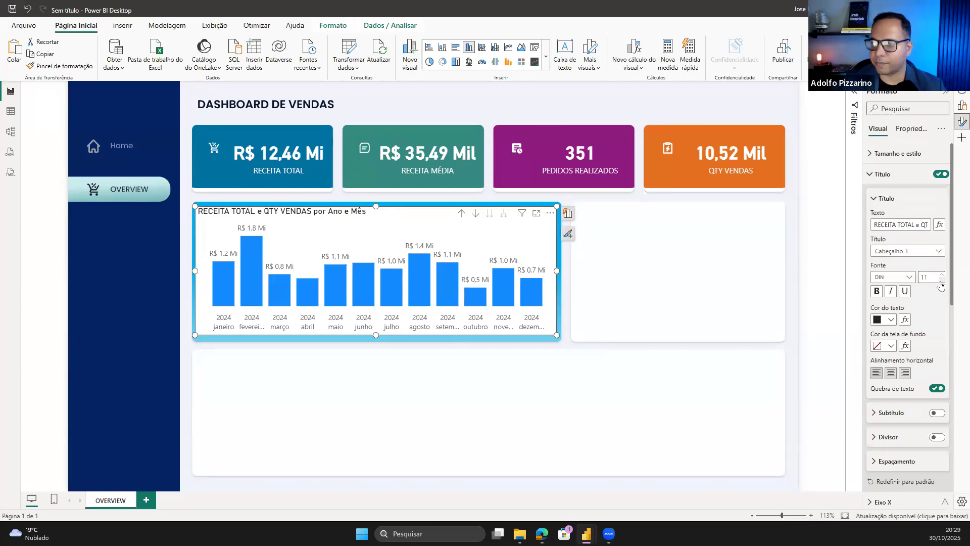
click(940, 281)
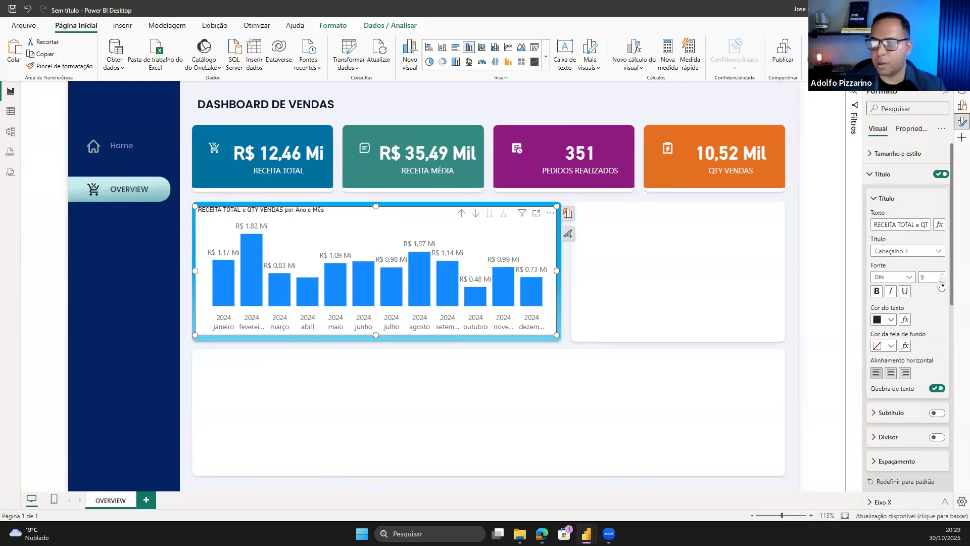
click(885, 177)
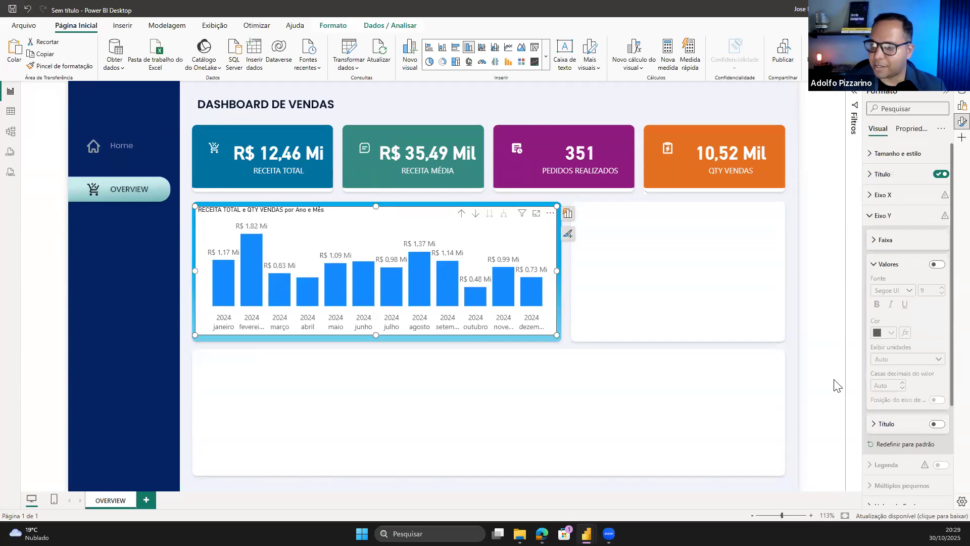
Turn off the column chart's background so the blue panel behind it shows through
scroll(873, 403, down, 3)
click(905, 434)
scroll(880, 389, down, 4)
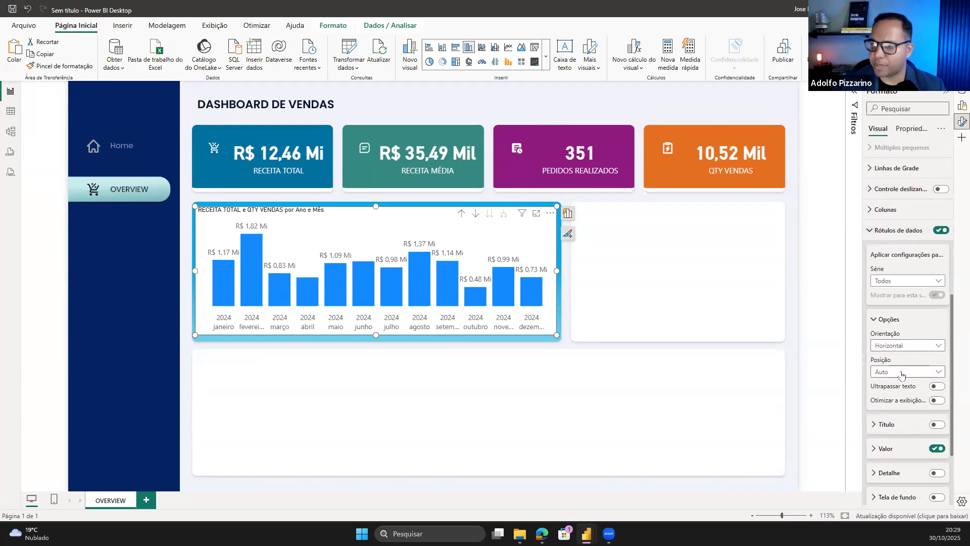
scroll(902, 374, down, 2)
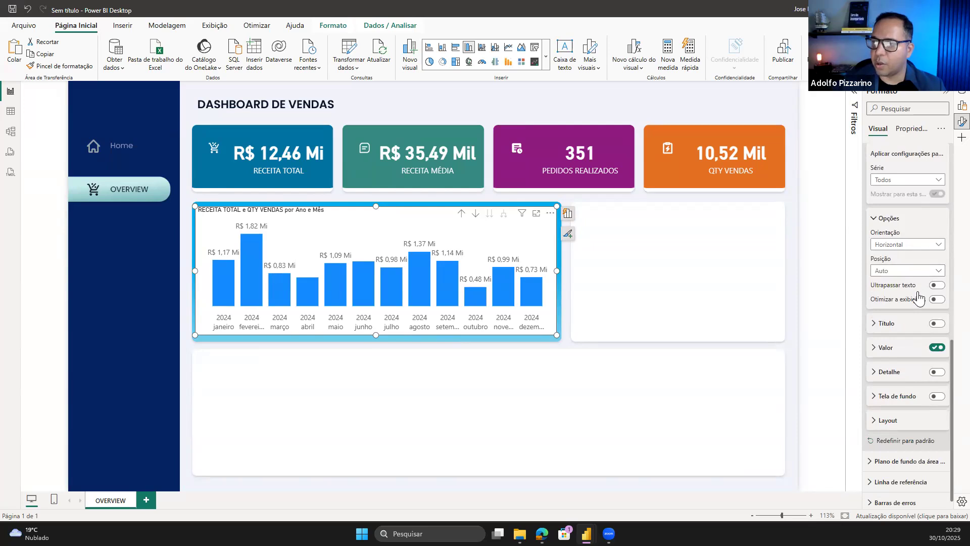
scroll(919, 298, up, 10)
click(888, 215)
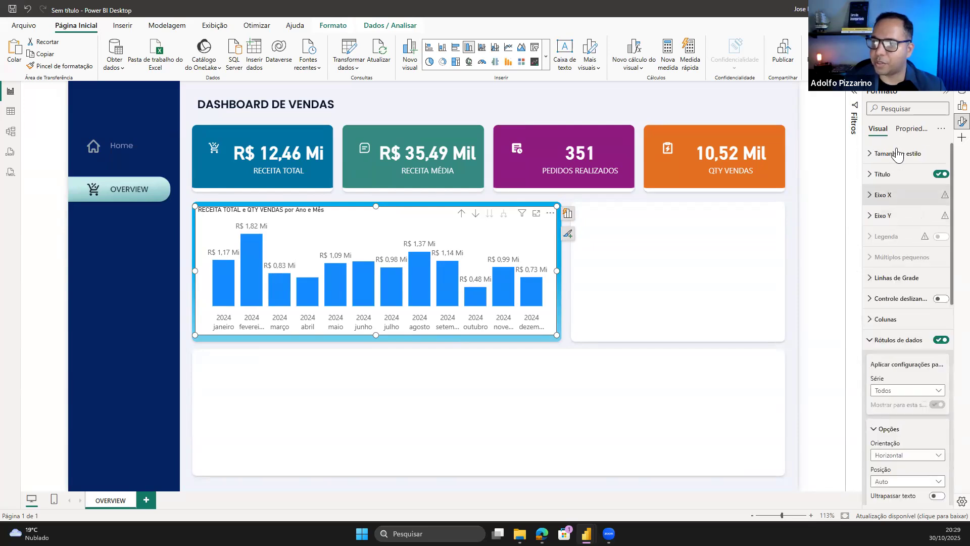
click(891, 153)
click(935, 345)
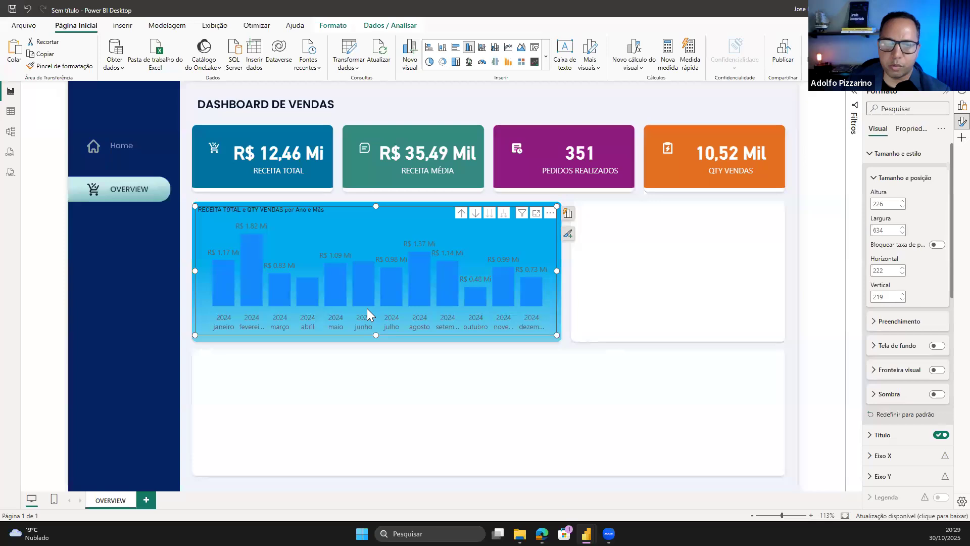
click(908, 154)
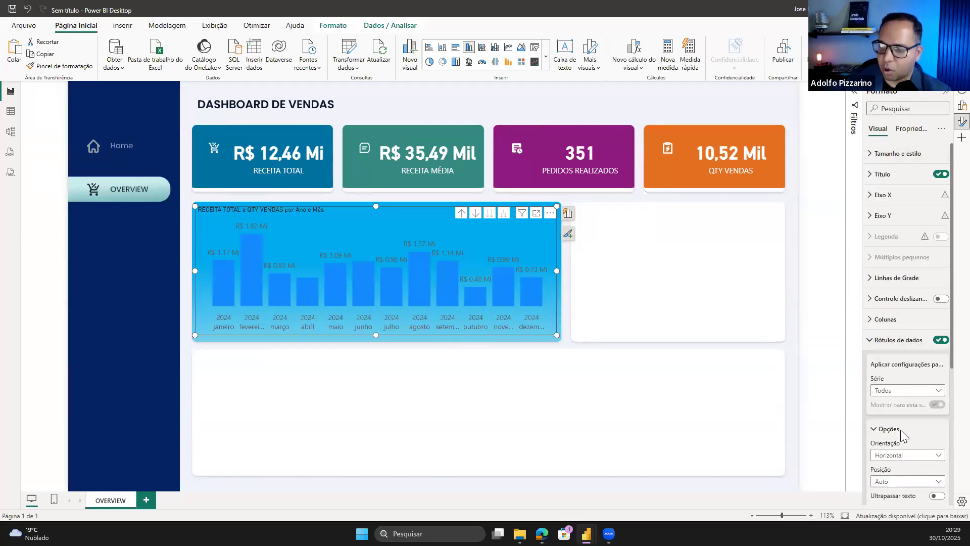
Set the colour of the column chart's data label values to white
scroll(903, 434, down, 3)
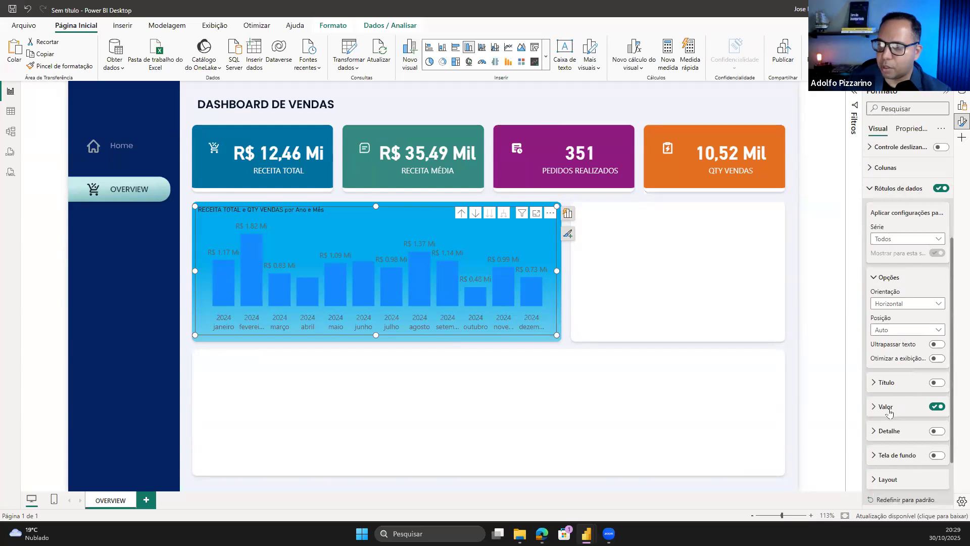
click(888, 407)
scroll(889, 401, down, 3)
click(884, 359)
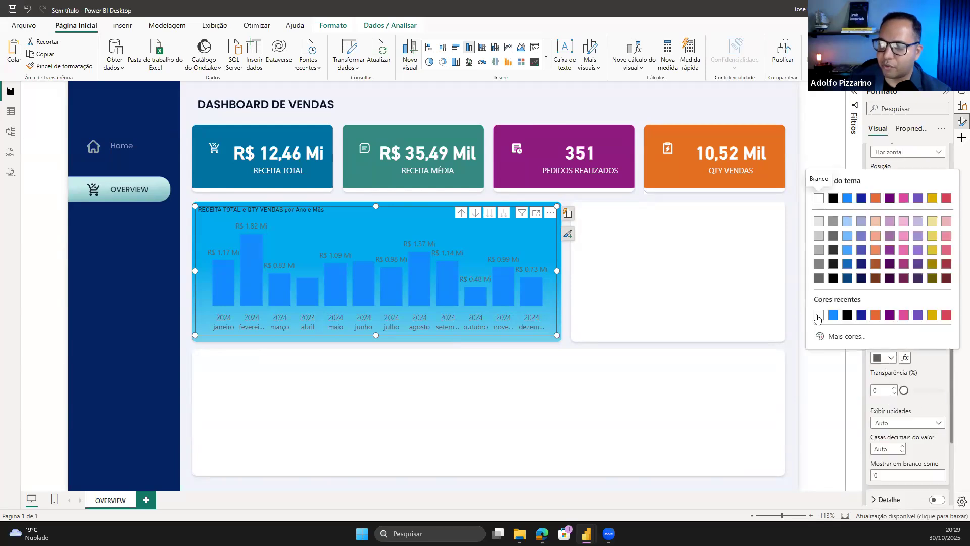
click(819, 315)
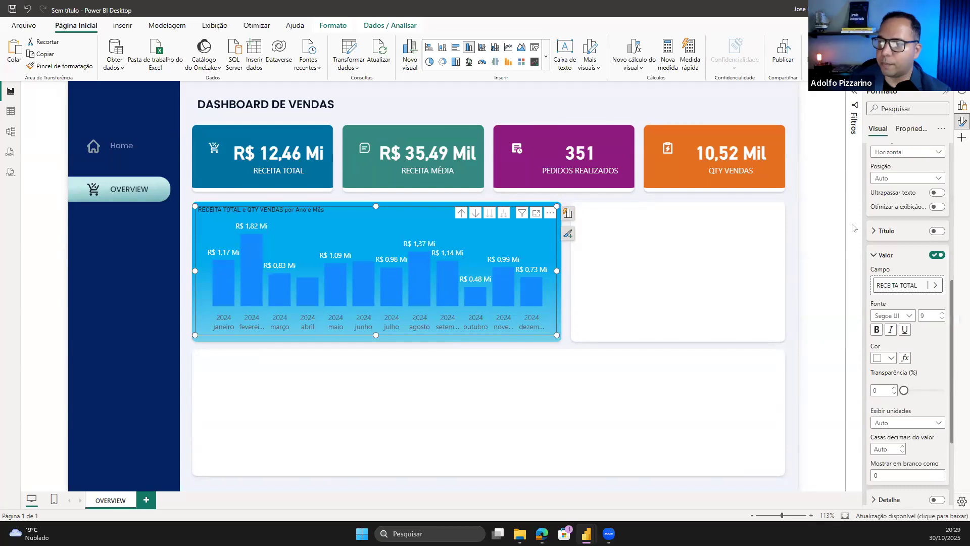
scroll(892, 266, up, 6)
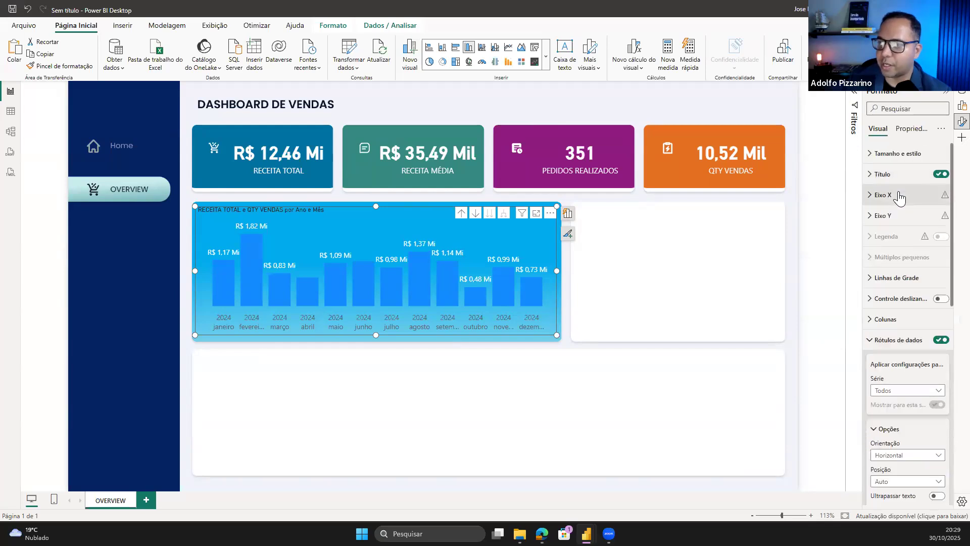
click(884, 195)
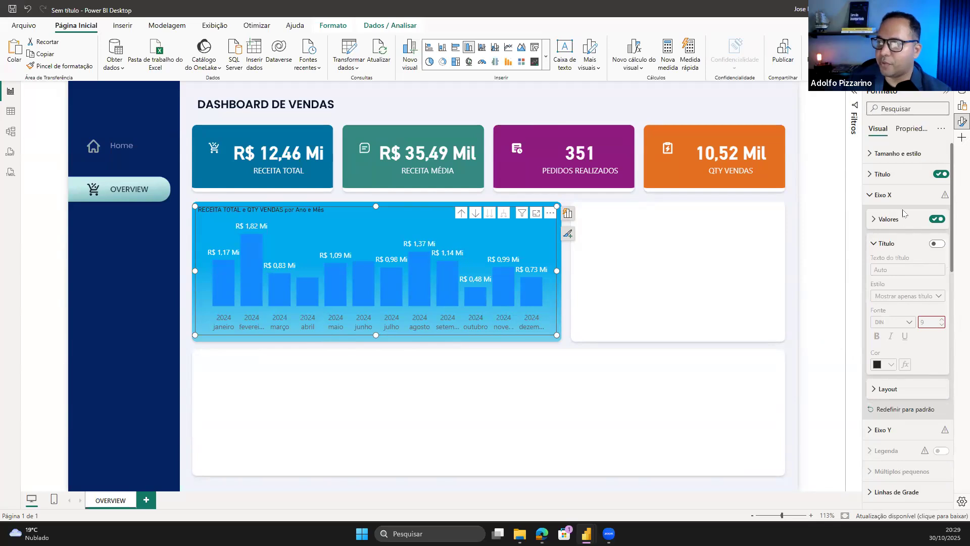
scroll(894, 333, down, 4)
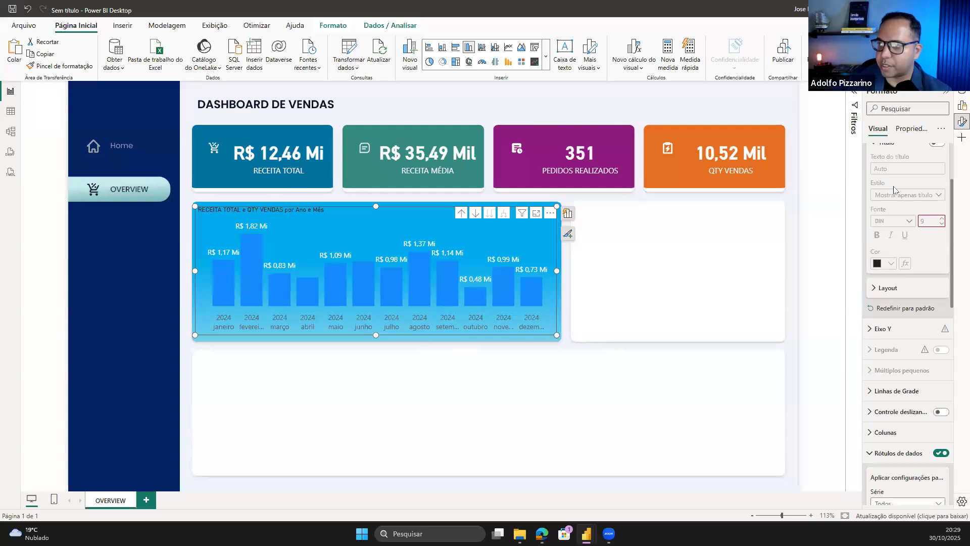
scroll(895, 192, up, 4)
click(938, 244)
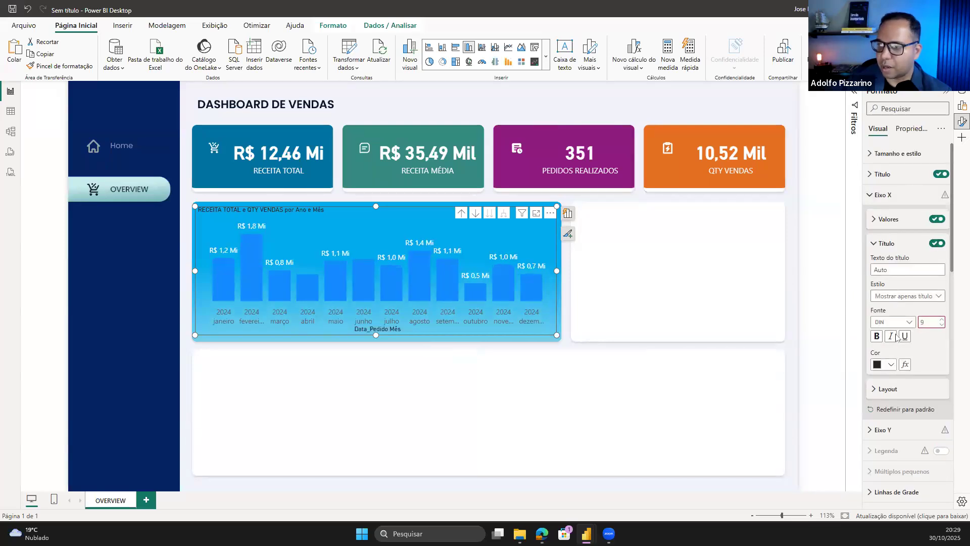
click(936, 244)
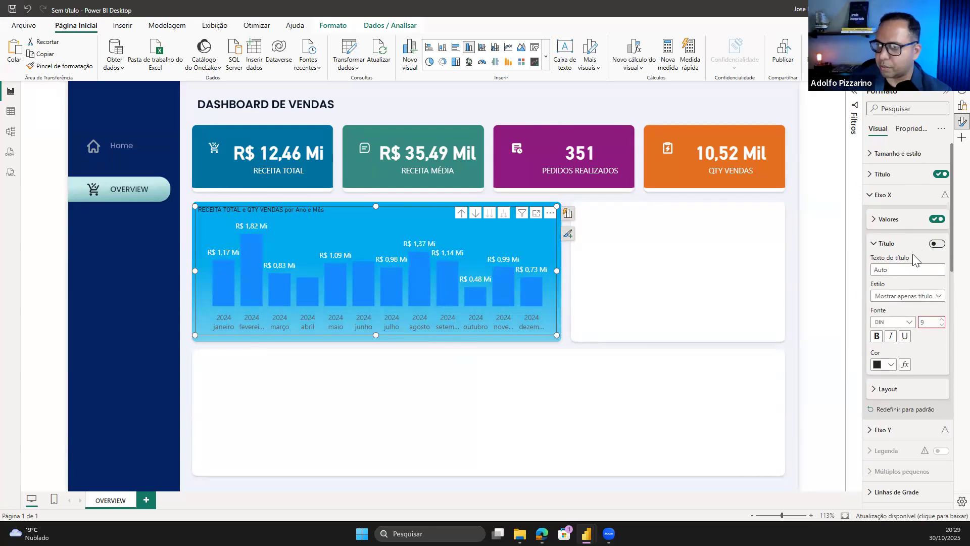
scroll(911, 265, down, 2)
scroll(907, 266, down, 3)
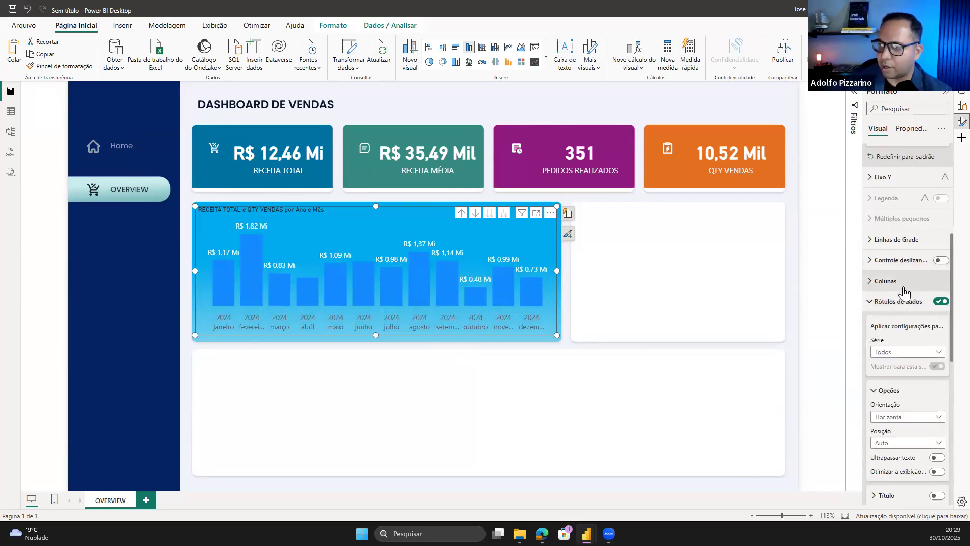
scroll(900, 300, down, 2)
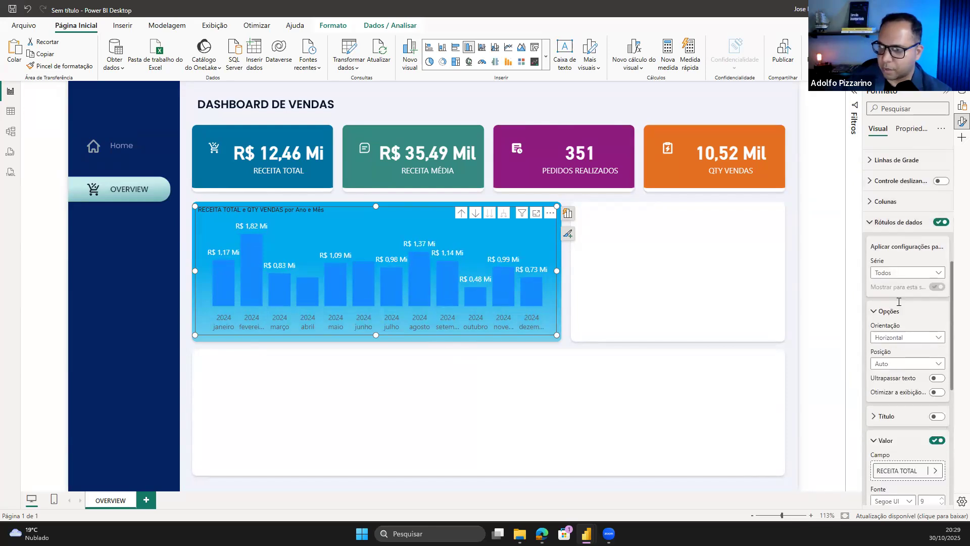
scroll(898, 301, down, 2)
scroll(898, 305, up, 3)
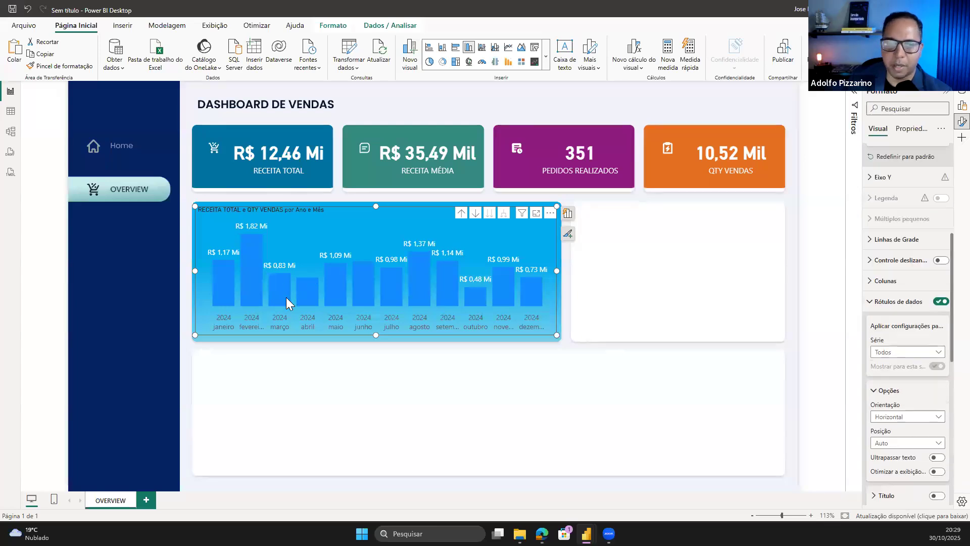
Set the colour of the year and month labels on the column chart's X axis to white
click(342, 319)
click(341, 319)
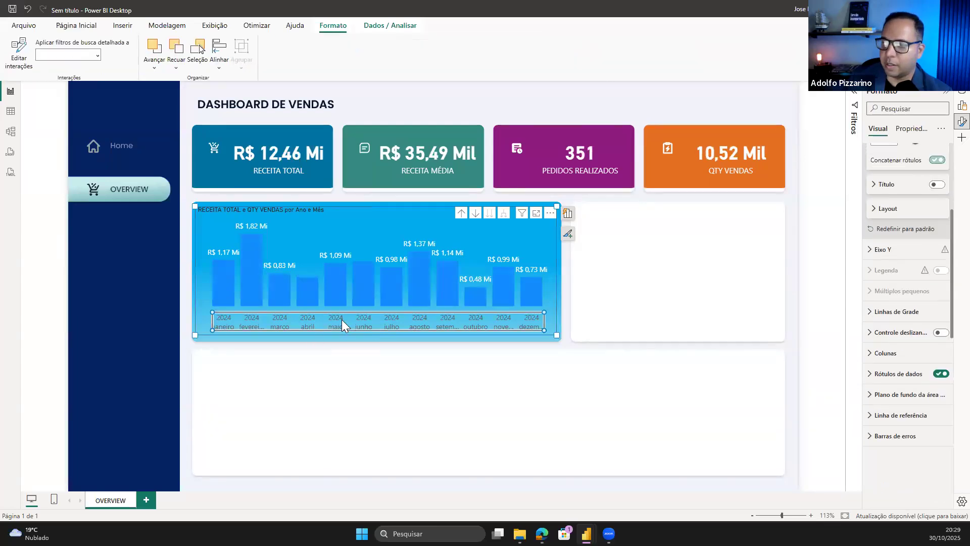
click(892, 248)
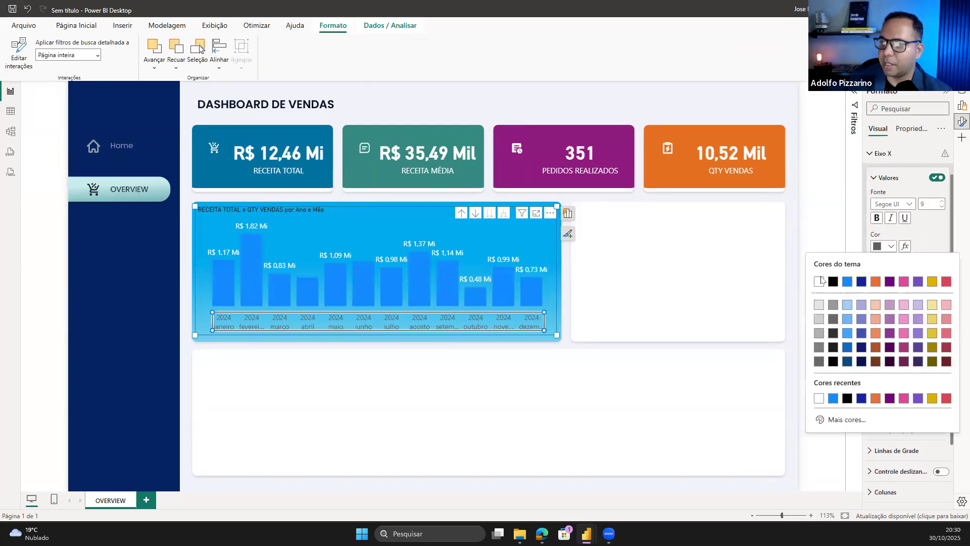
click(822, 283)
Set the text colour of the column chart's title to white
click(286, 210)
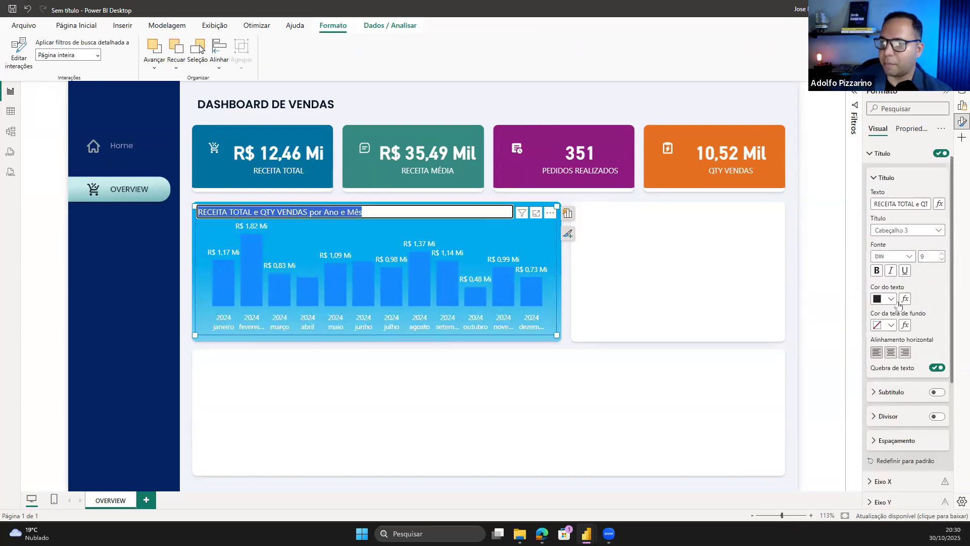
click(890, 298)
click(818, 333)
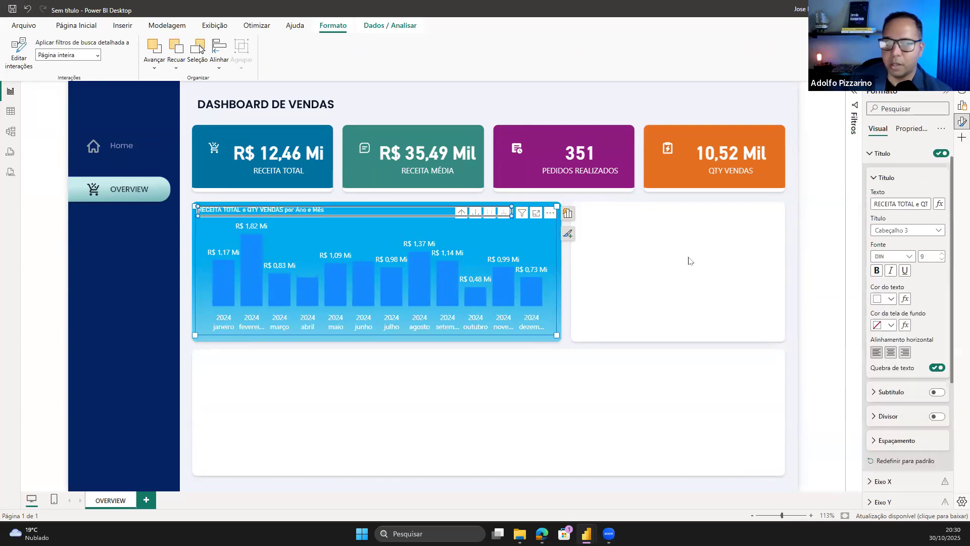
click(688, 259)
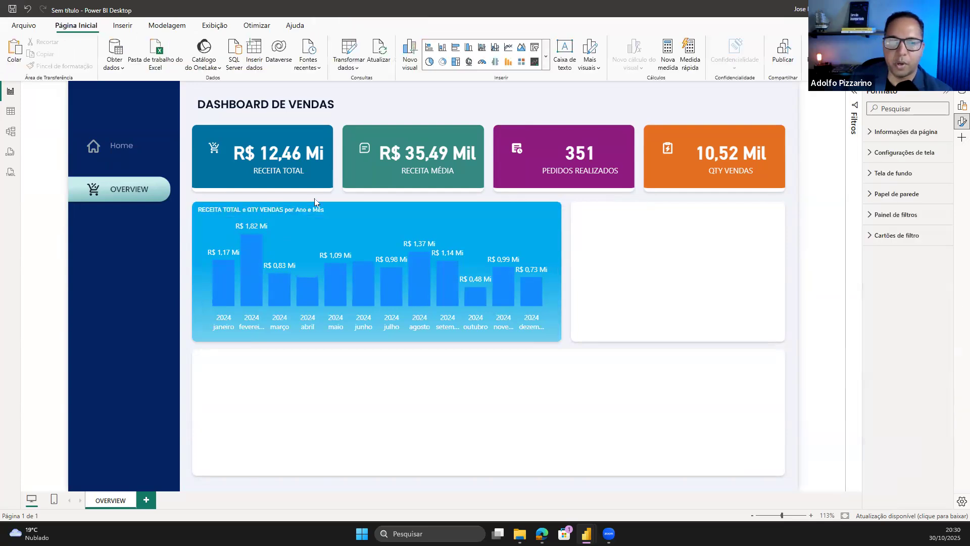
Change the column chart's title text to RECEITA TOTAL AO LONGO DO TEMPO
click(271, 212)
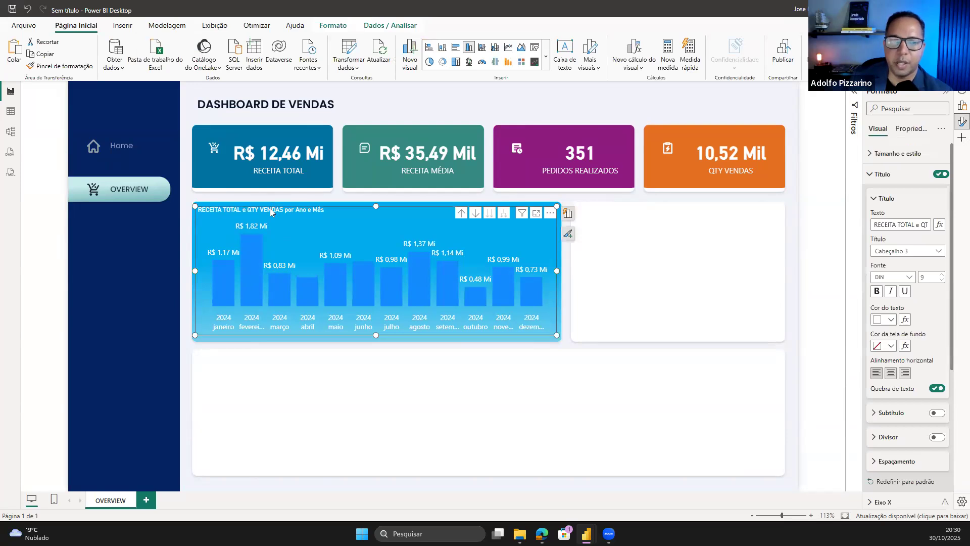
double_click(271, 211)
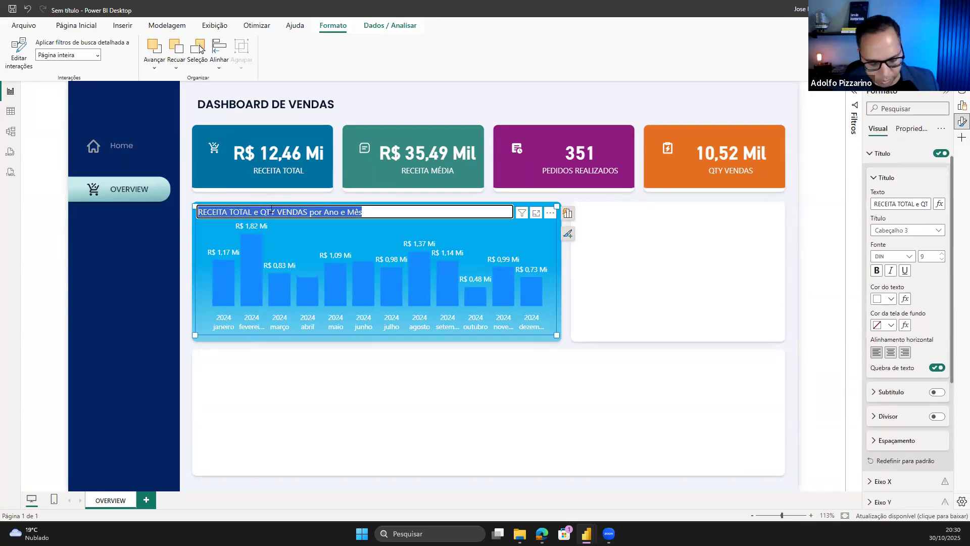
key(BackSpace)
text(RECEITA )
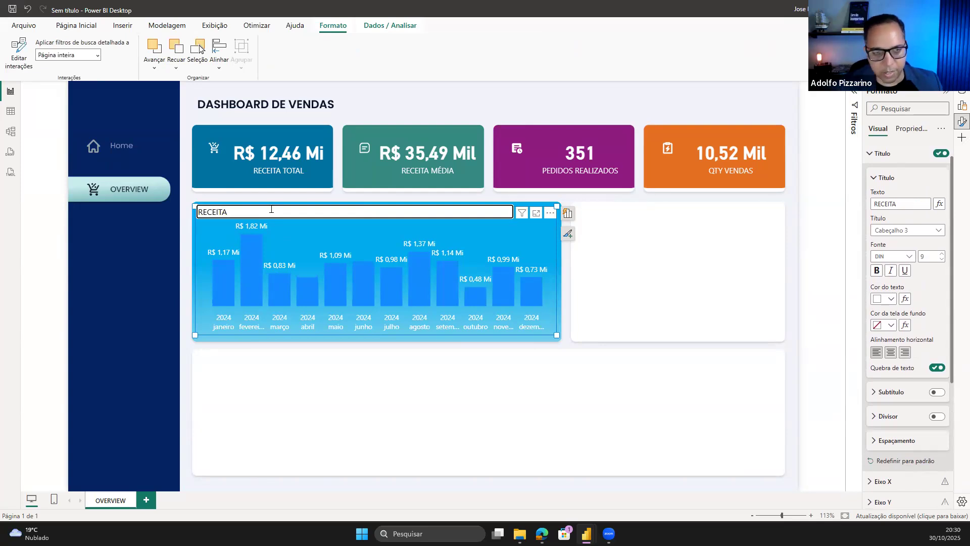
text(TOTAL A)
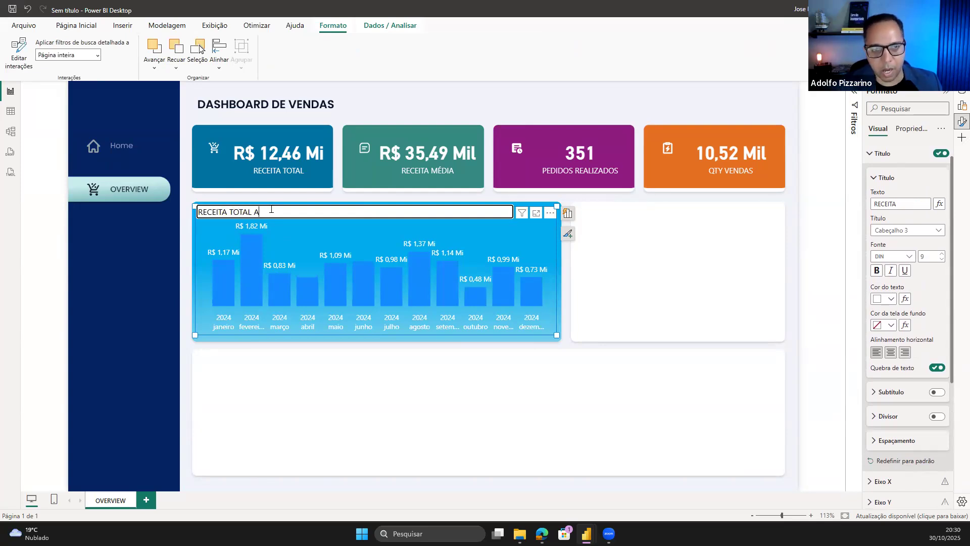
text(O LONGO TO)
key(BackSpace)
text(DO TEMPO)
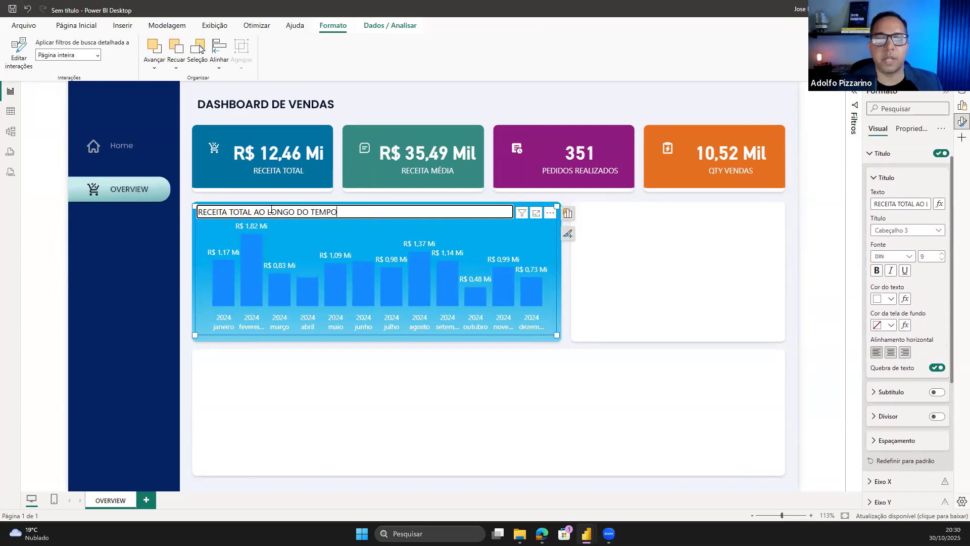
key(Return)
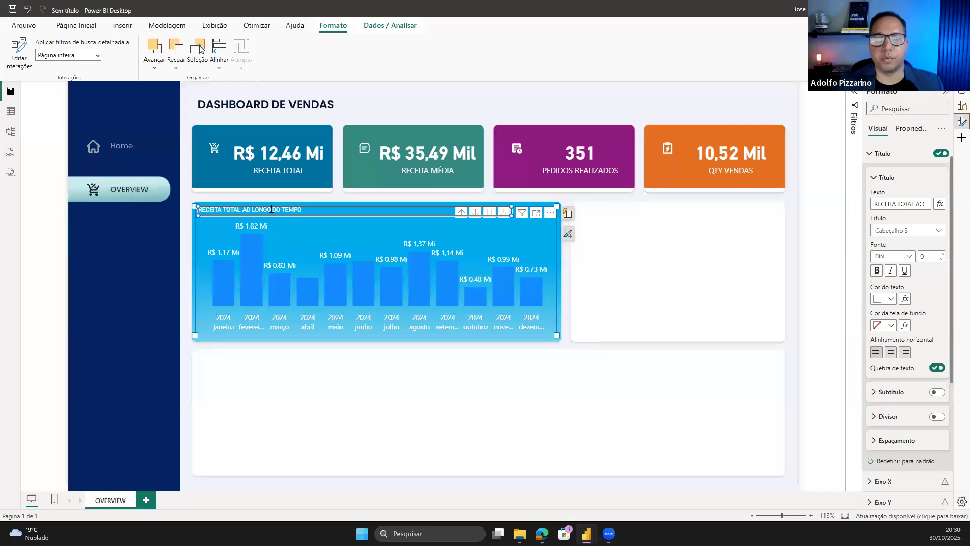
click(681, 310)
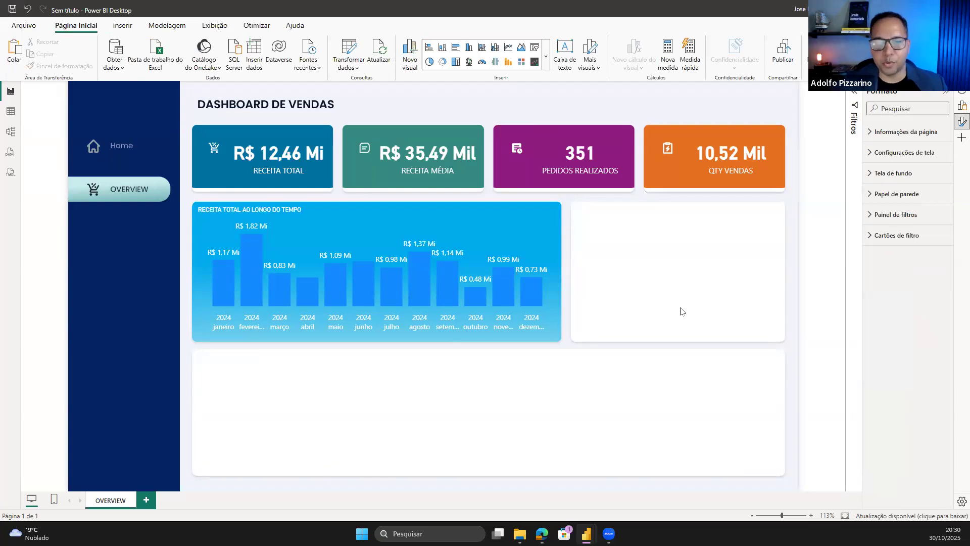
Review the format settings of the column chart's data labels, X axis labels and title
click(427, 243)
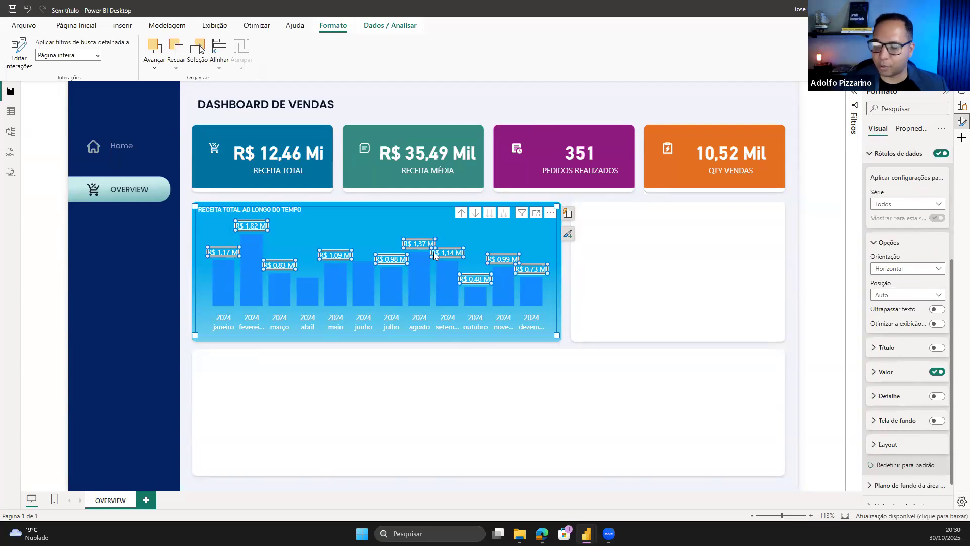
scroll(894, 333, down, 1)
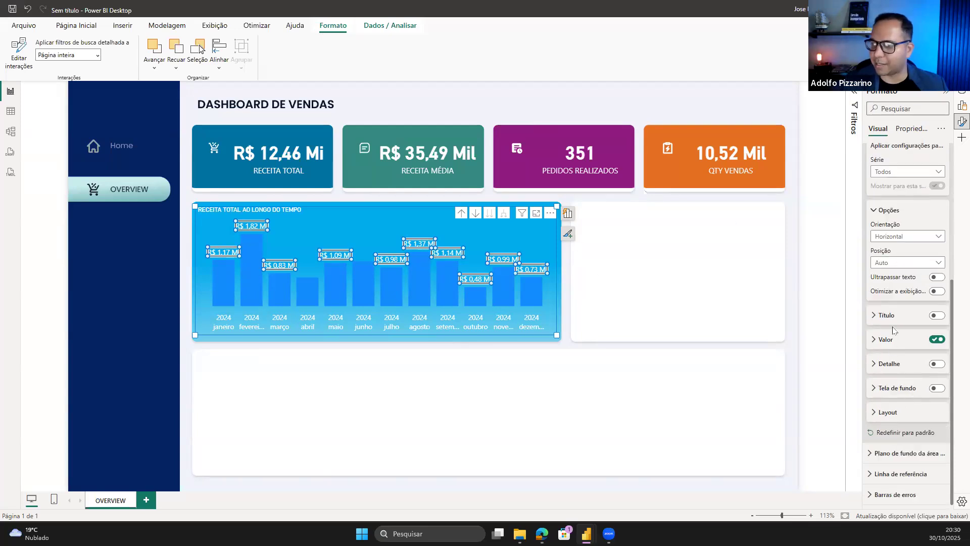
click(875, 335)
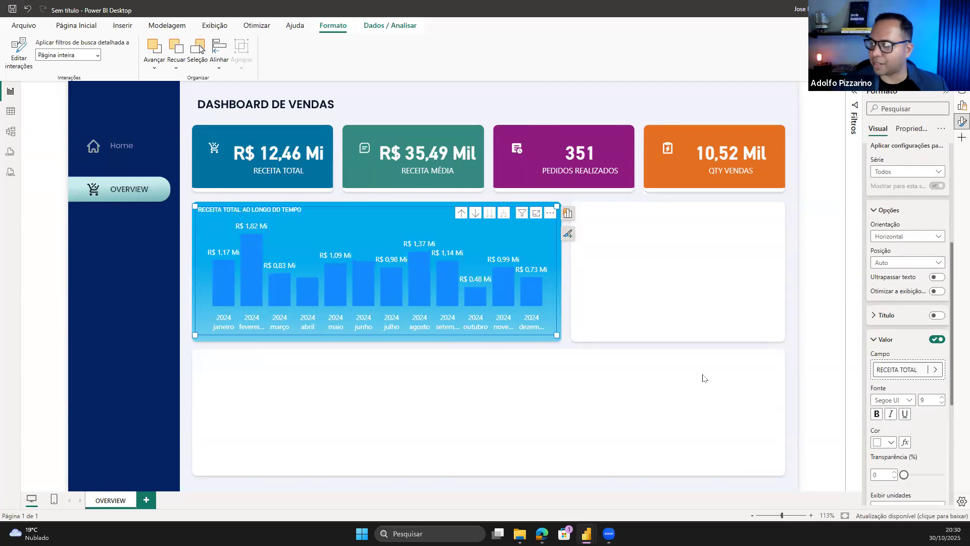
click(480, 325)
click(495, 258)
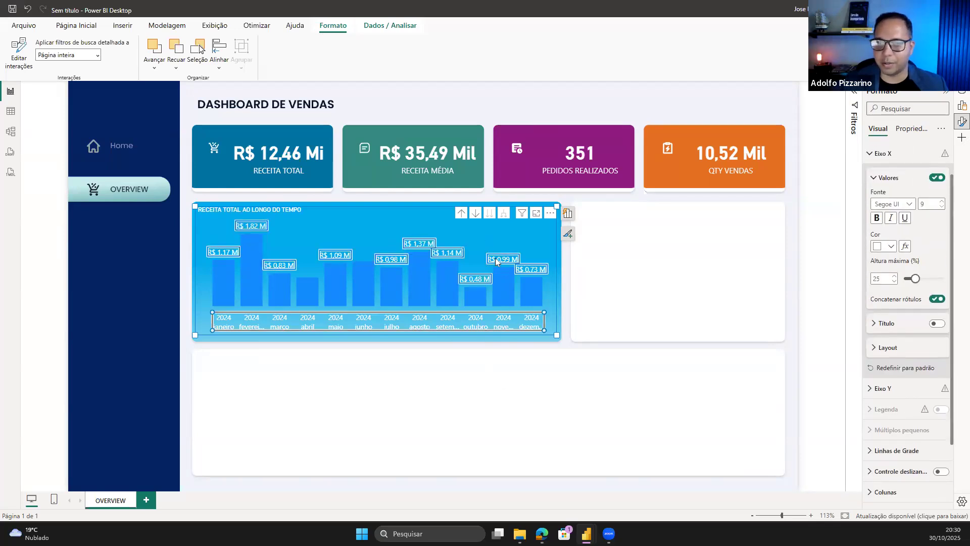
click(288, 209)
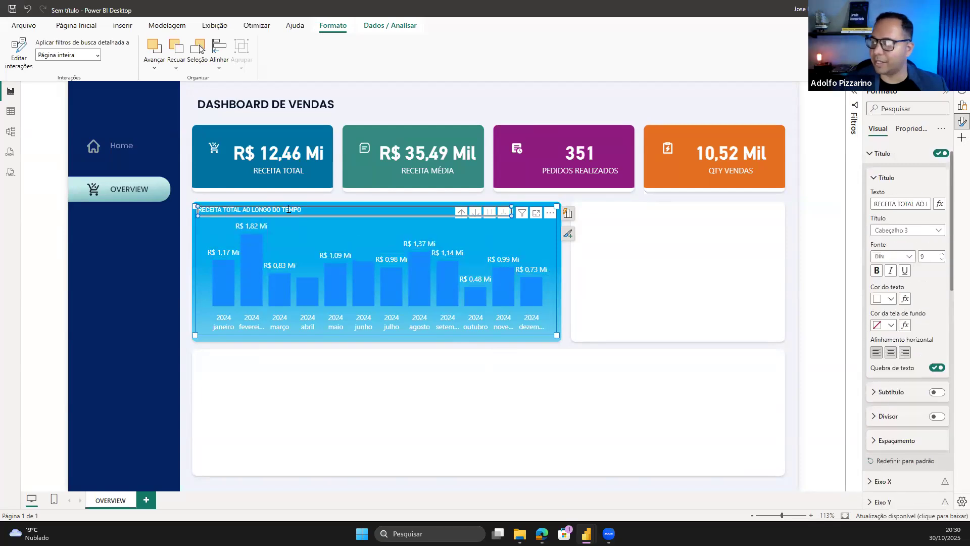
click(716, 329)
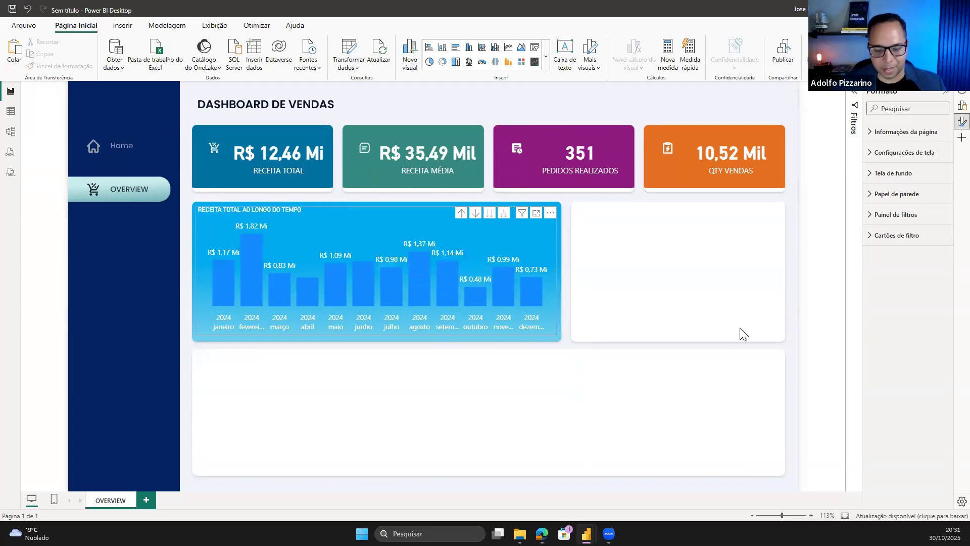
Undo the column chart's title text change and the white colouring of its title, X axis labels and data labels
key(ctrl+z)
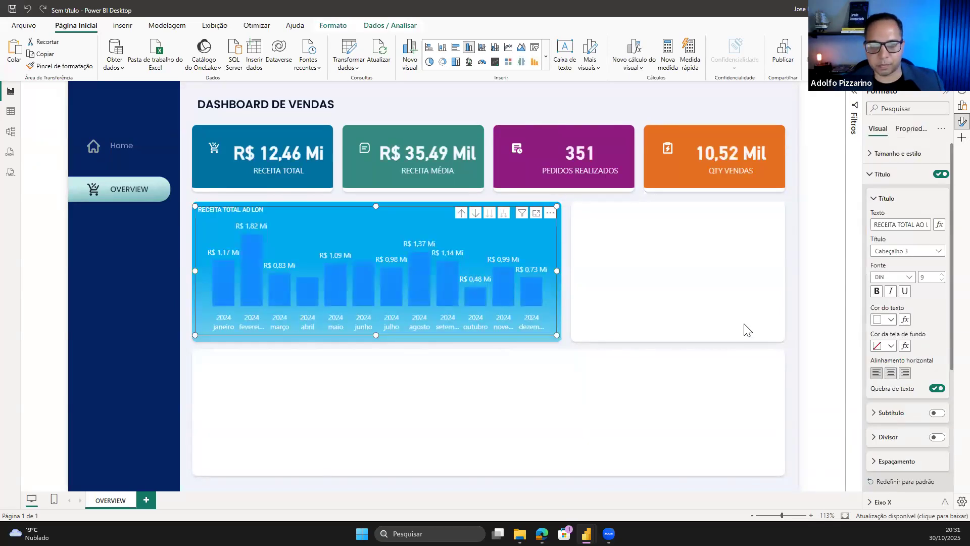
key(ctrl+z)
key(ctrl+z)
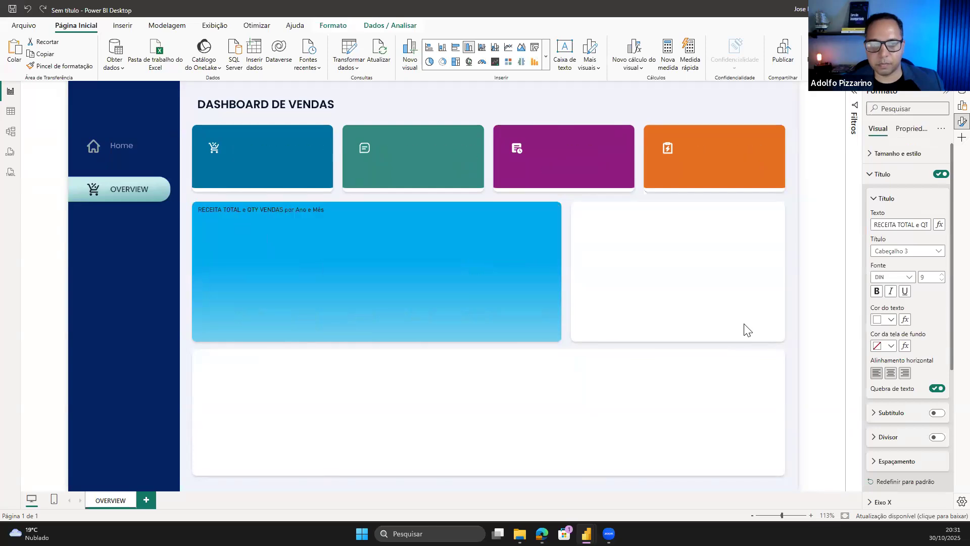
key(ctrl+z)
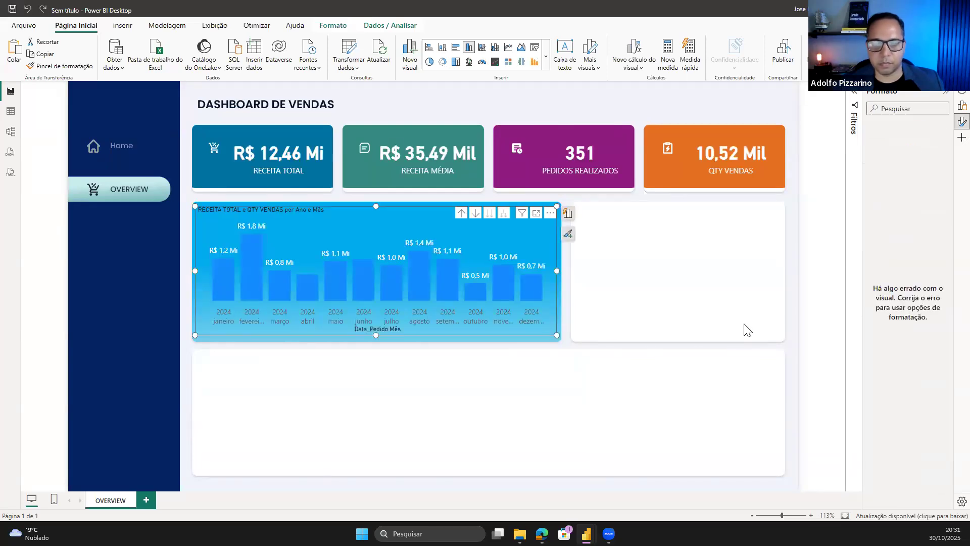
key(ctrl+z)
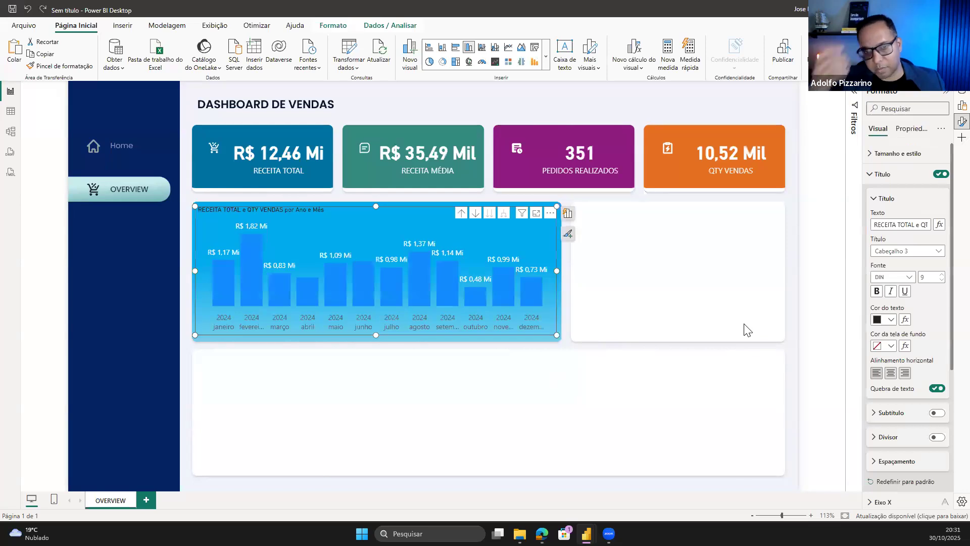
click(746, 329)
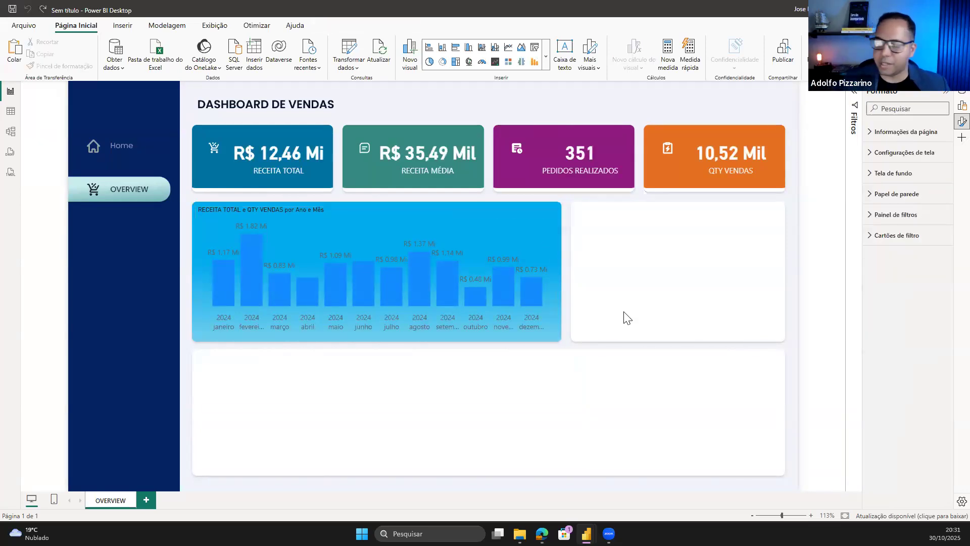
Turn off label concatenation on the column chart's X axis and stretch the chart slightly downward
click(384, 320)
click(401, 325)
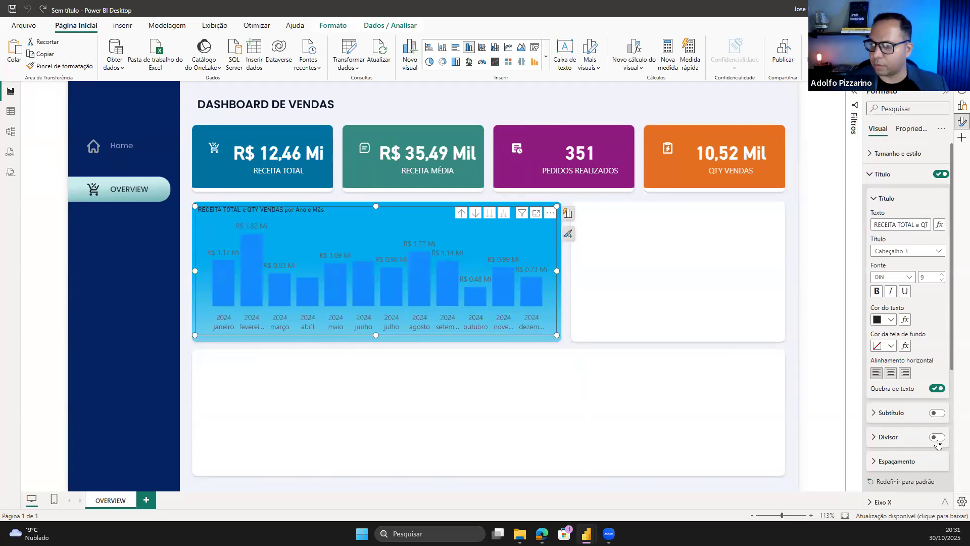
click(893, 175)
click(894, 198)
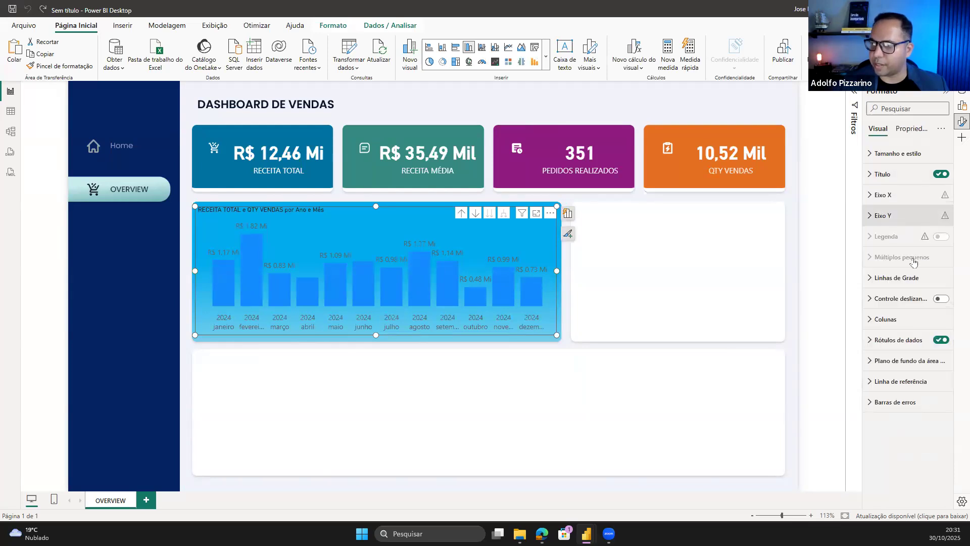
click(902, 390)
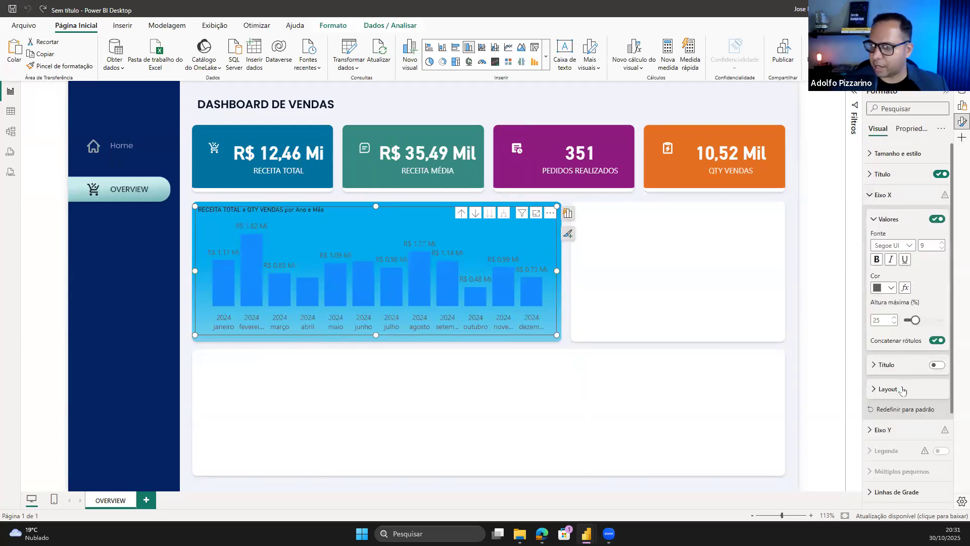
click(938, 341)
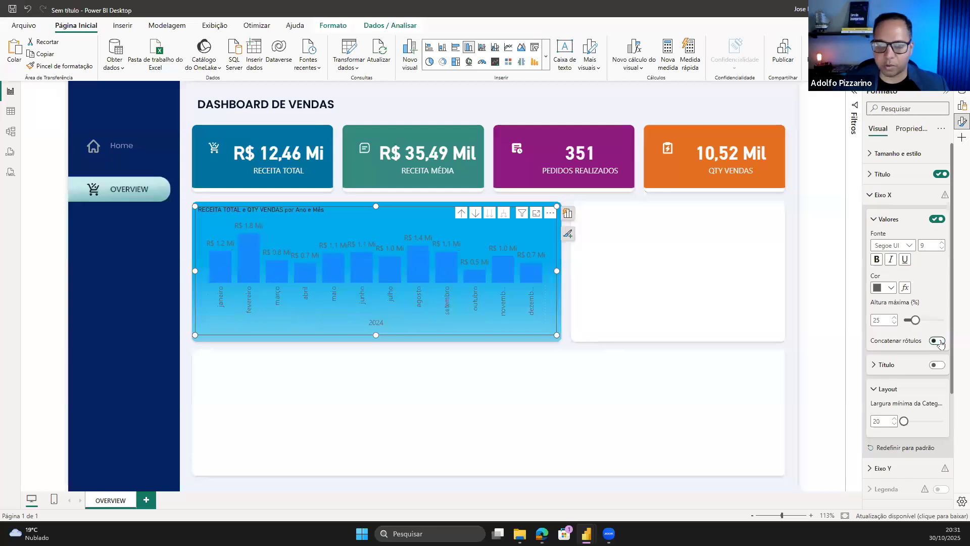
click(688, 384)
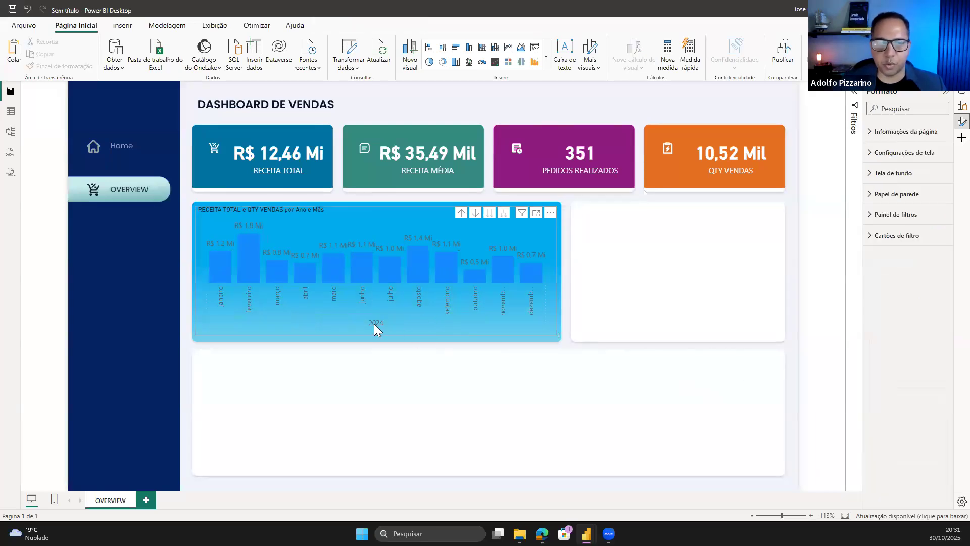
click(381, 338)
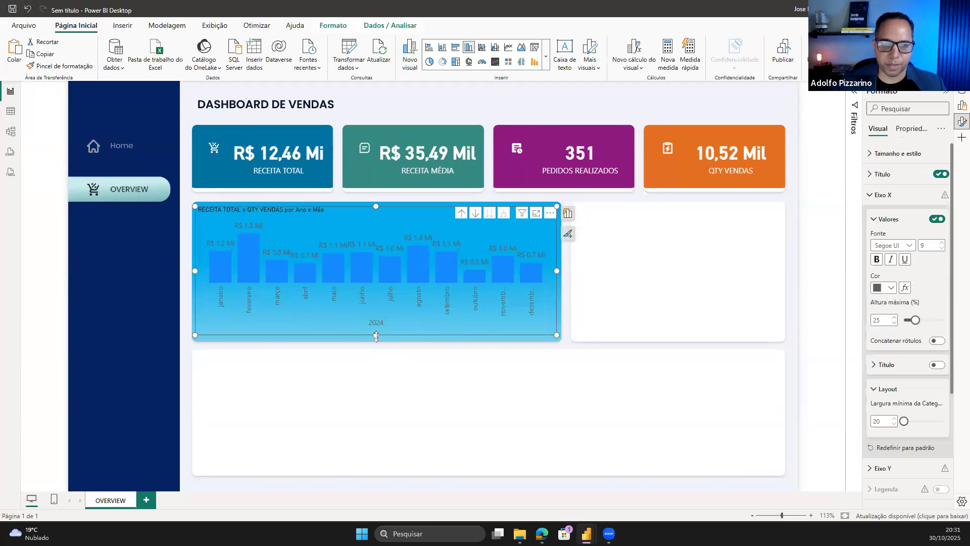
click(518, 410)
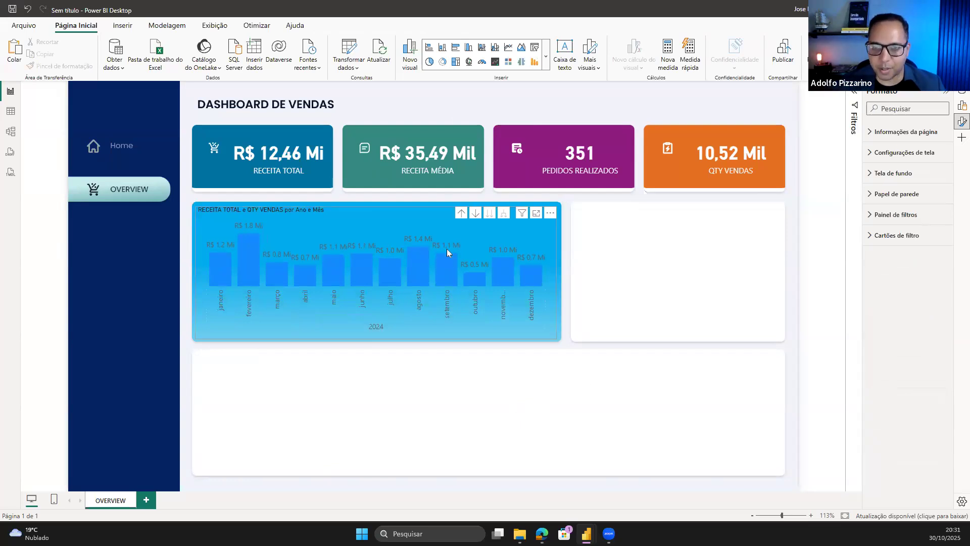
Examine the column chart's monthly values in focus mode and return to the report
click(537, 213)
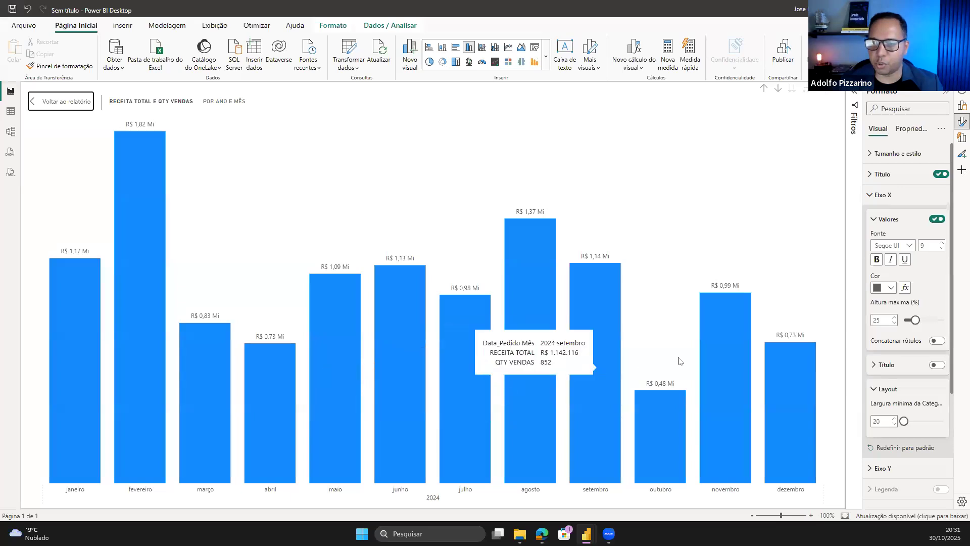
click(64, 106)
click(511, 429)
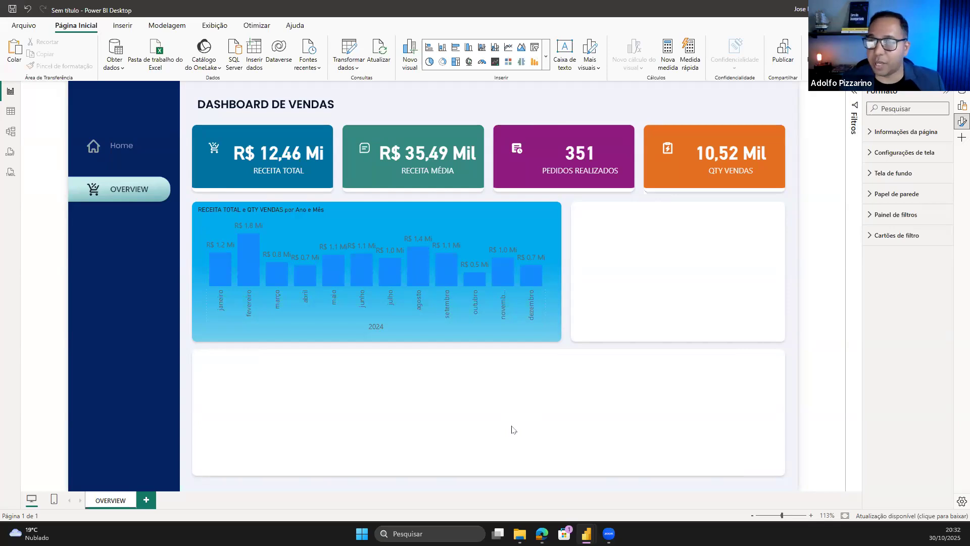
Check the Vendas table's data and the formula of the PEDIDOS REALIZADOS measure, and go back to the report page
click(11, 112)
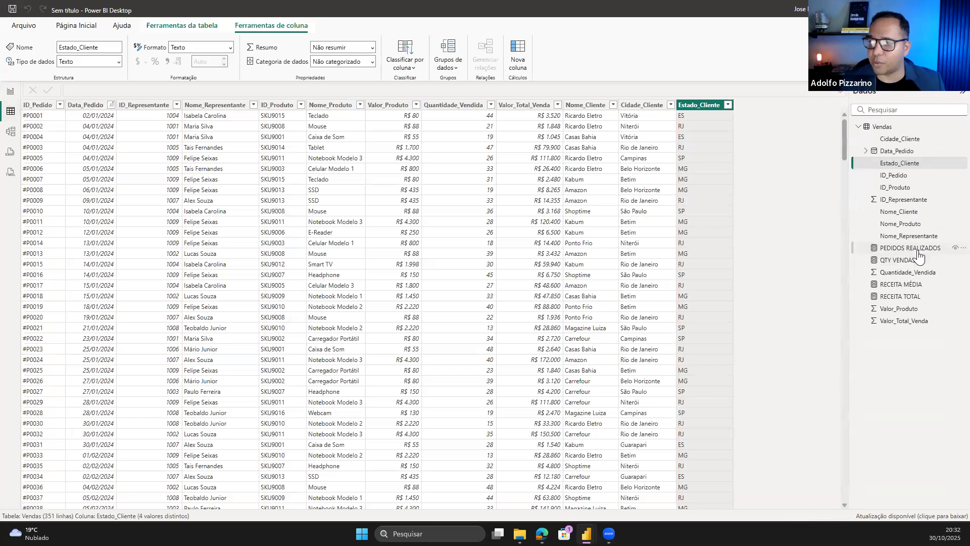
click(918, 254)
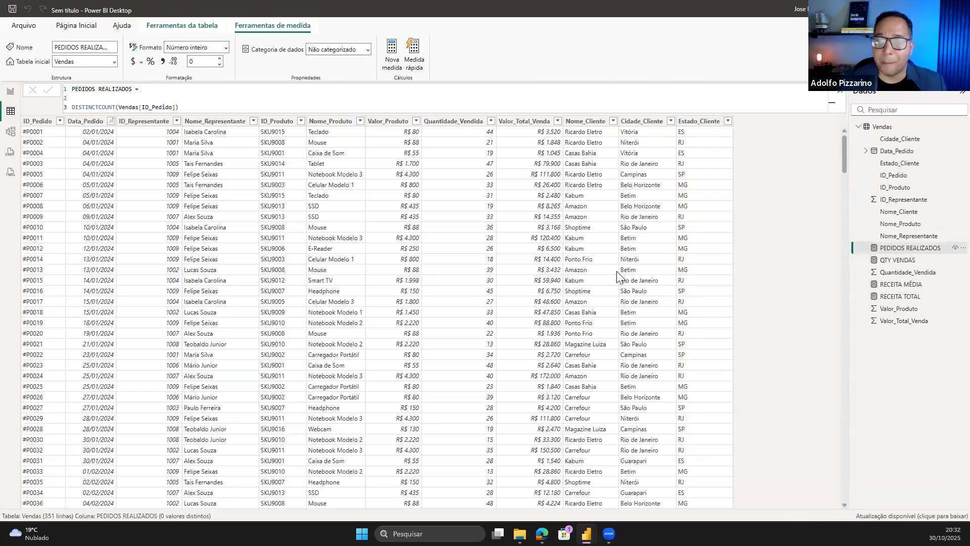
click(10, 91)
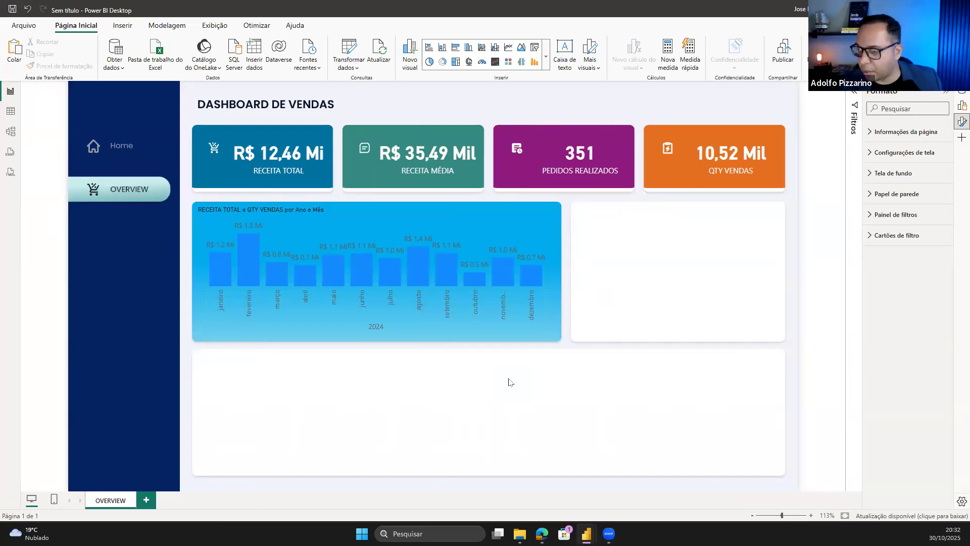
Switch to the Situação do Problema PDF in the browser, read its problem description, and return to the dashboard report
key(alt+Tab)
scroll(411, 286, up, 20)
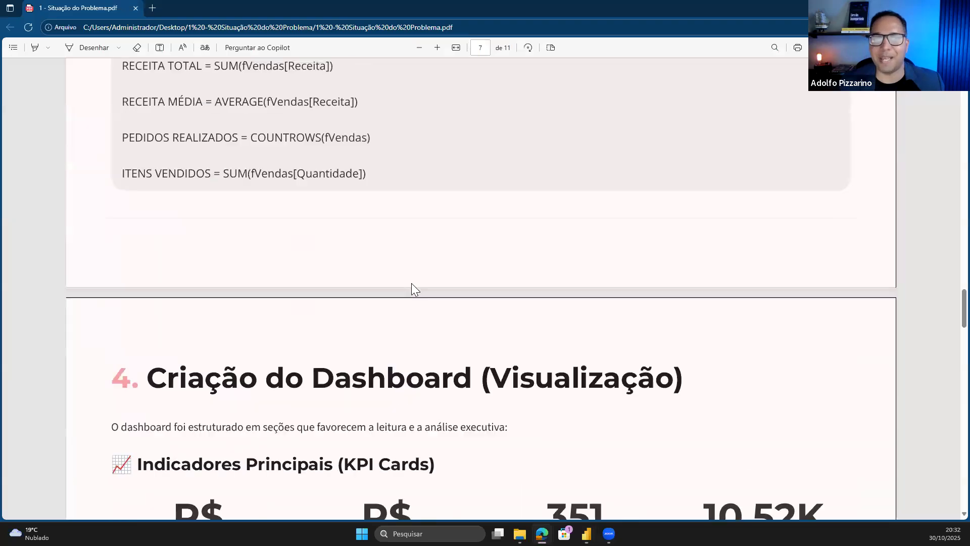
scroll(424, 296, up, 20)
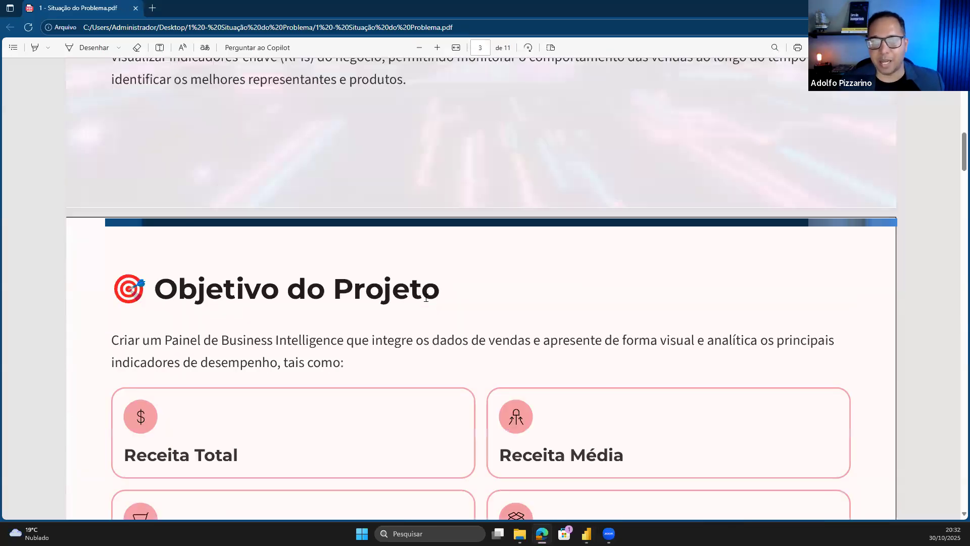
scroll(425, 301, down, 7)
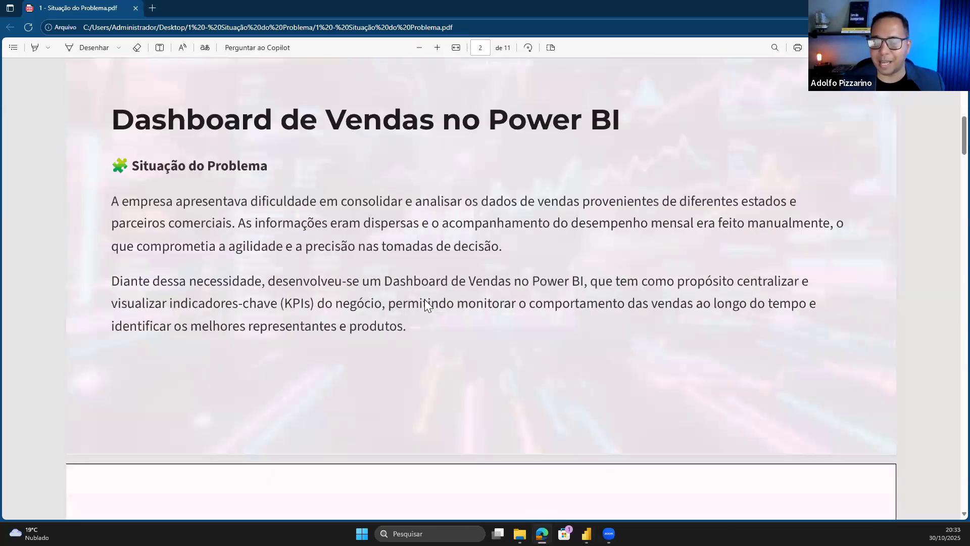
scroll(425, 302, down, 1)
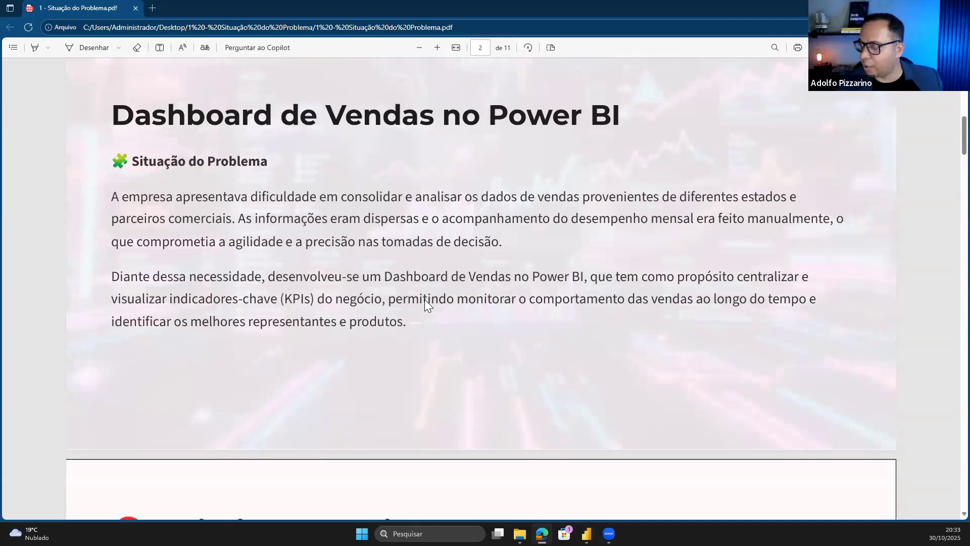
key(alt+Tab)
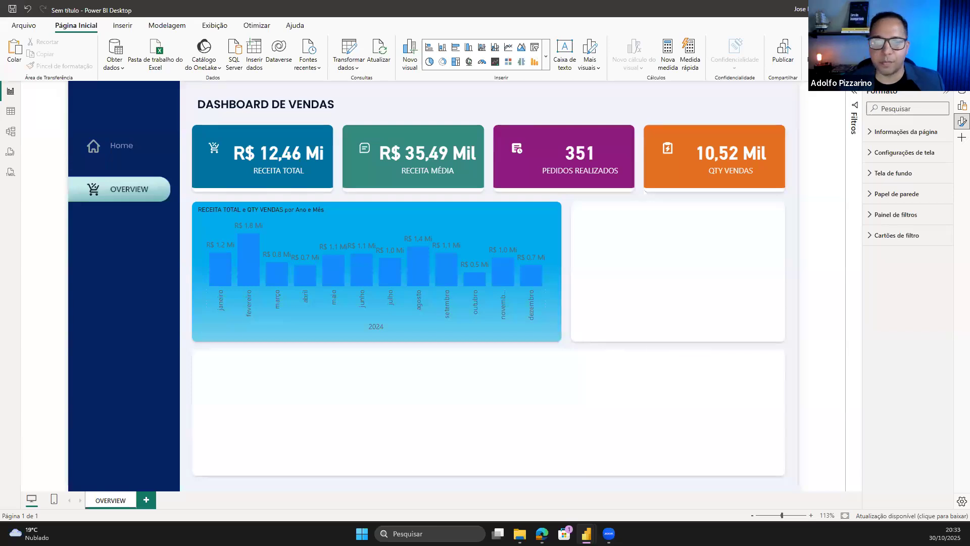
Switch to the PBX1 - Dashboard Vendas report and examine its cards and charts in an enlarged page view
key(alt+Tab)
click(596, 87)
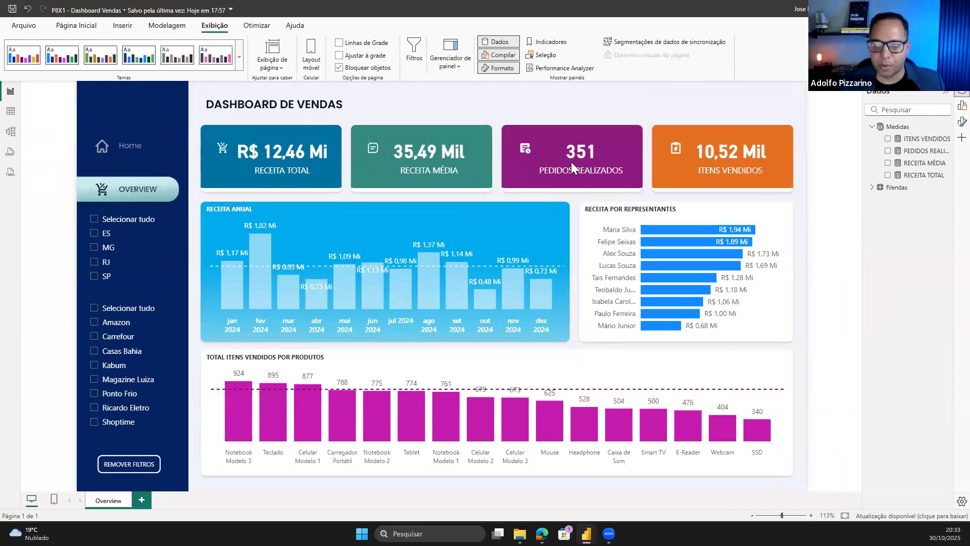
click(946, 95)
click(962, 74)
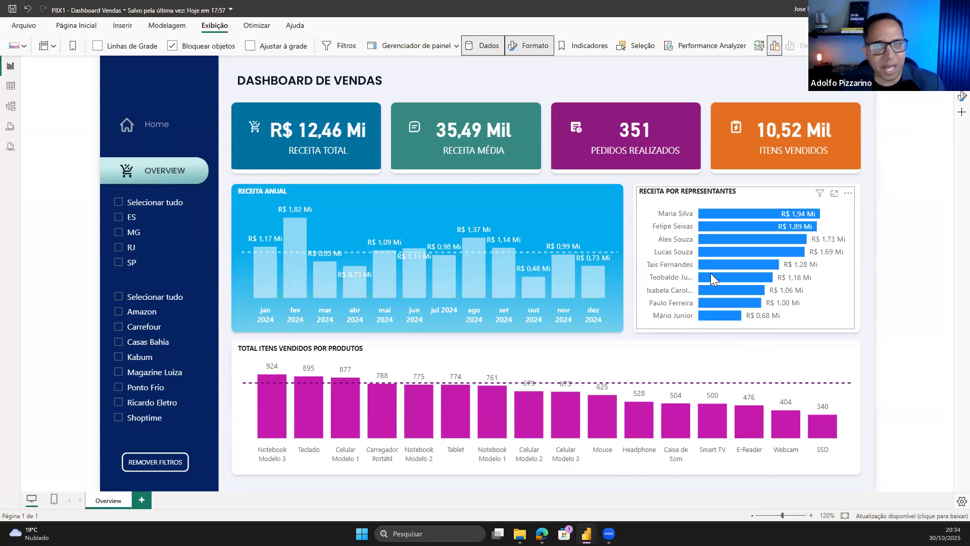
mouse_move(711, 274)
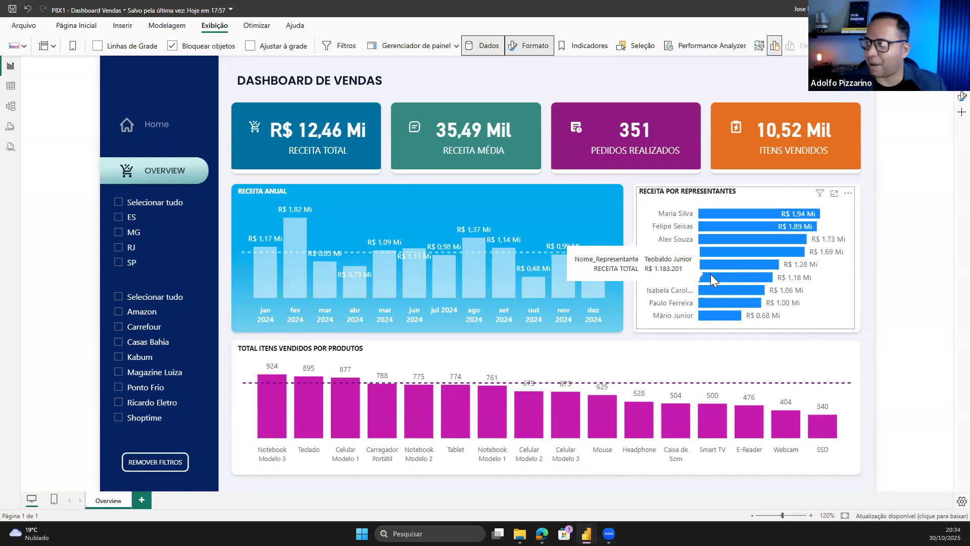
click(334, 140)
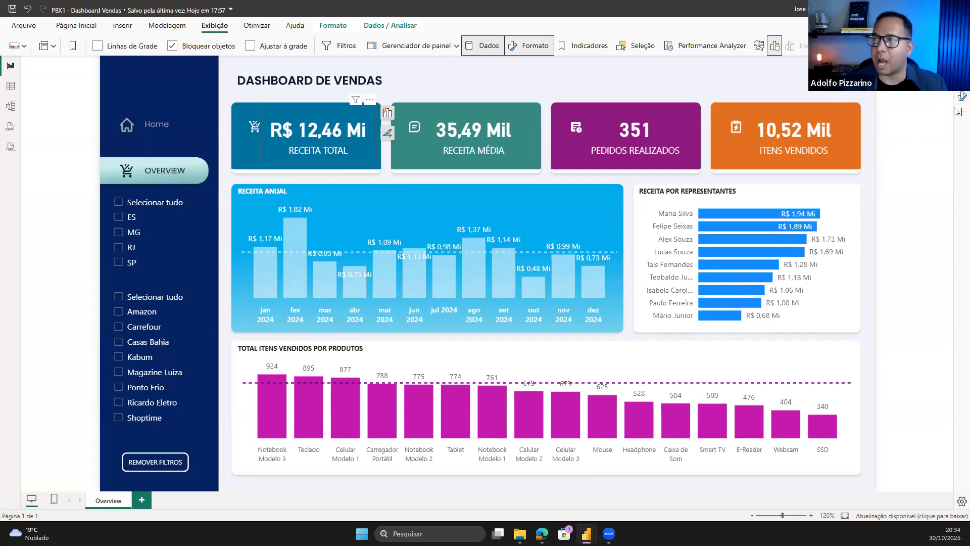
key(ctrl+F1)
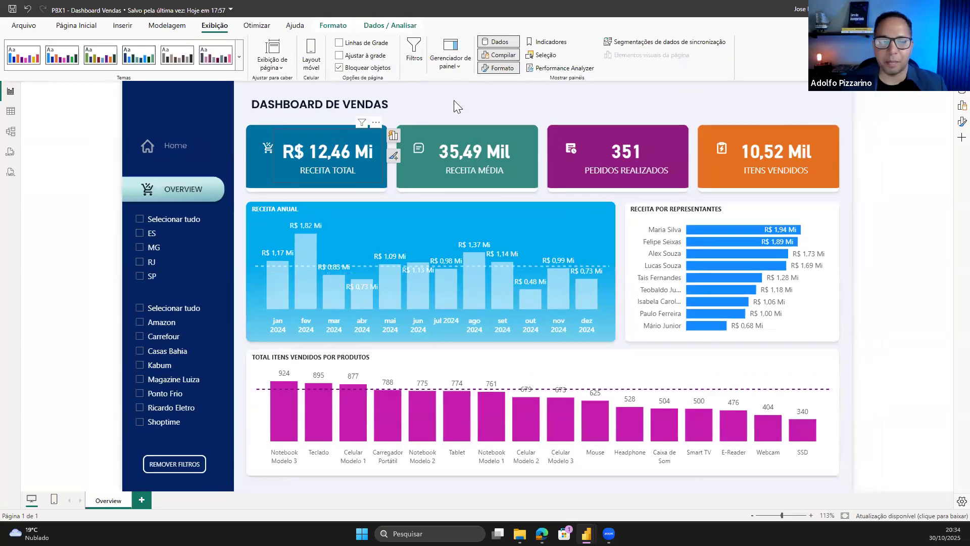
click(76, 27)
click(123, 27)
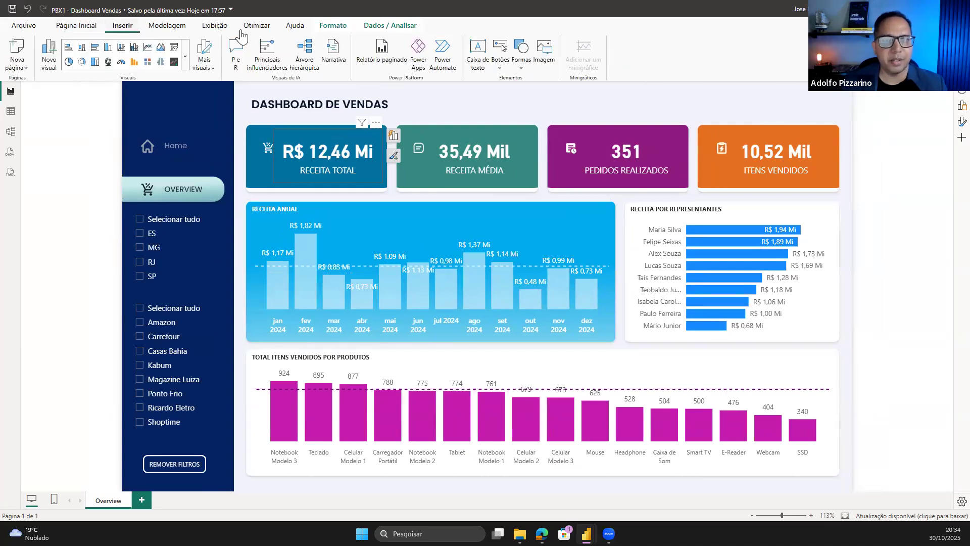
click(161, 28)
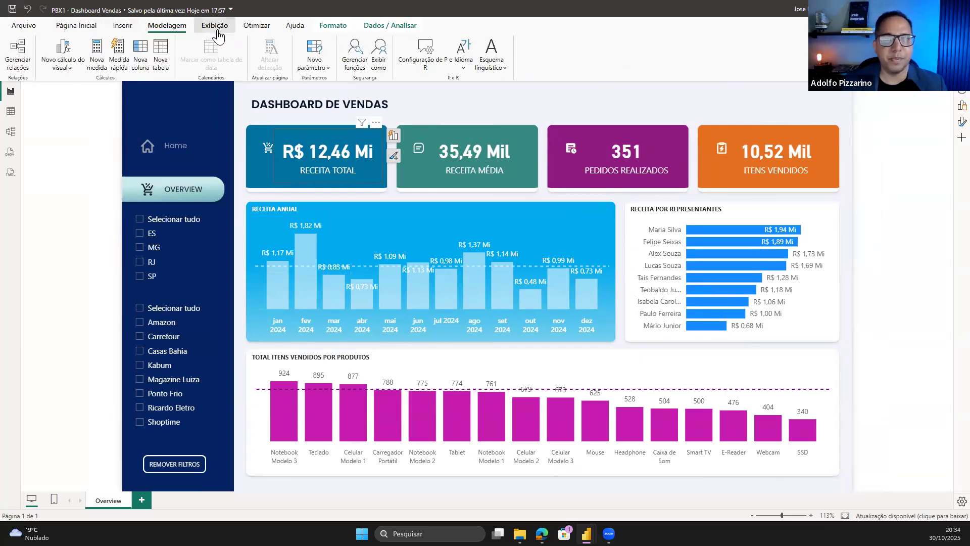
click(217, 32)
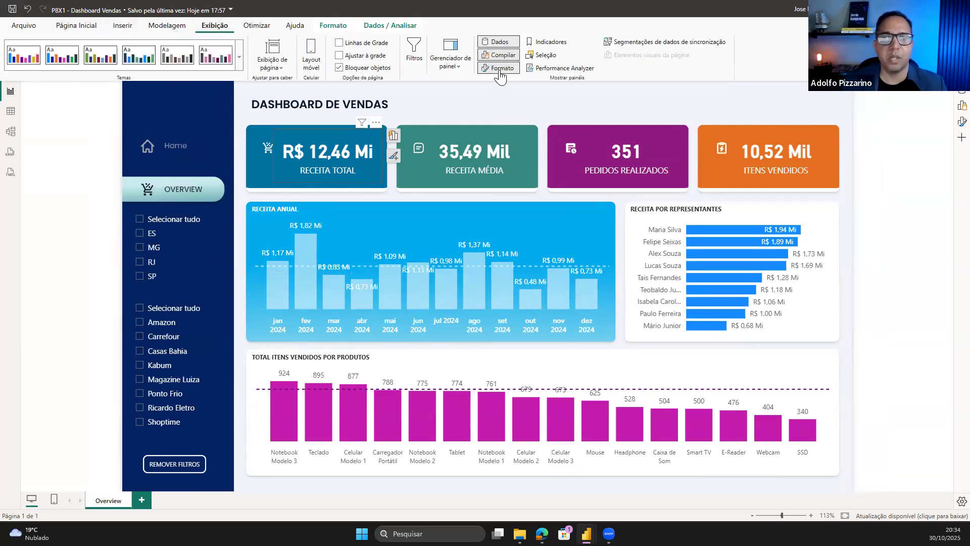
click(76, 30)
click(214, 27)
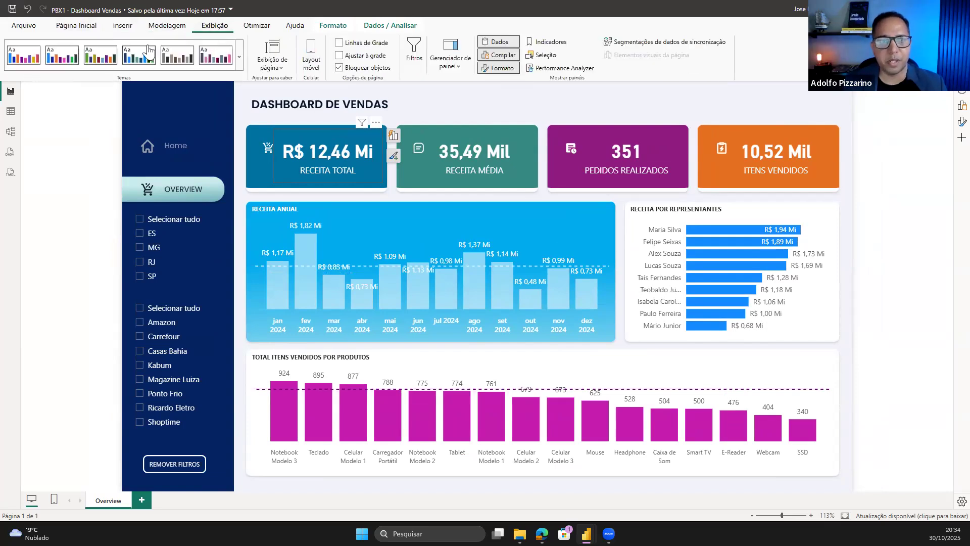
Open the Power Query editor and repoint the fVendas query's source to the Base de Dados - Vendas workbook in the 2 - Estrutura do Projeto folder
click(77, 29)
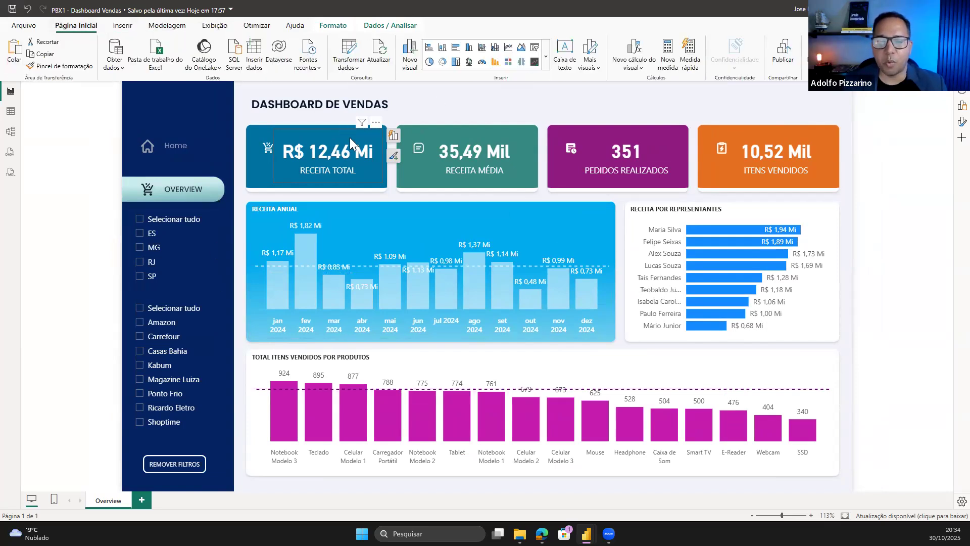
click(347, 72)
click(401, 85)
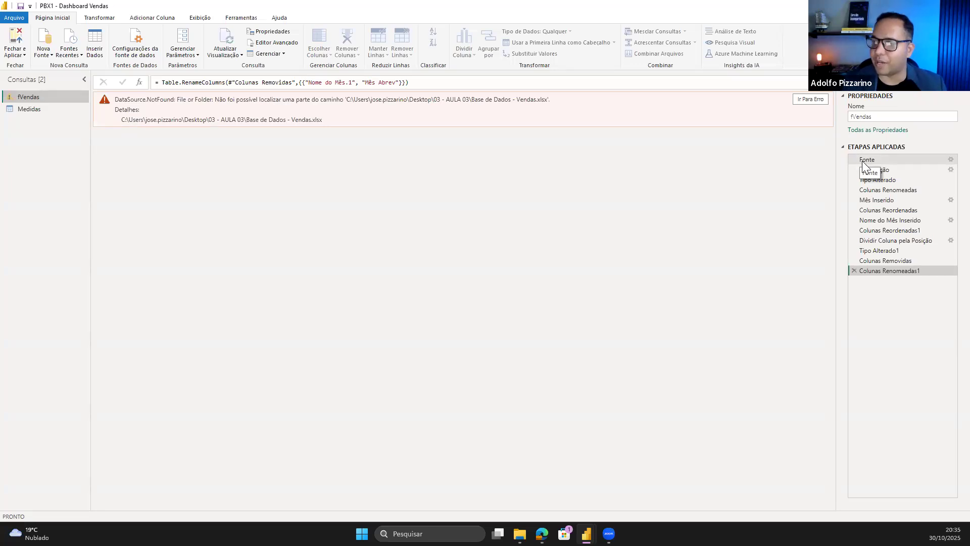
click(863, 164)
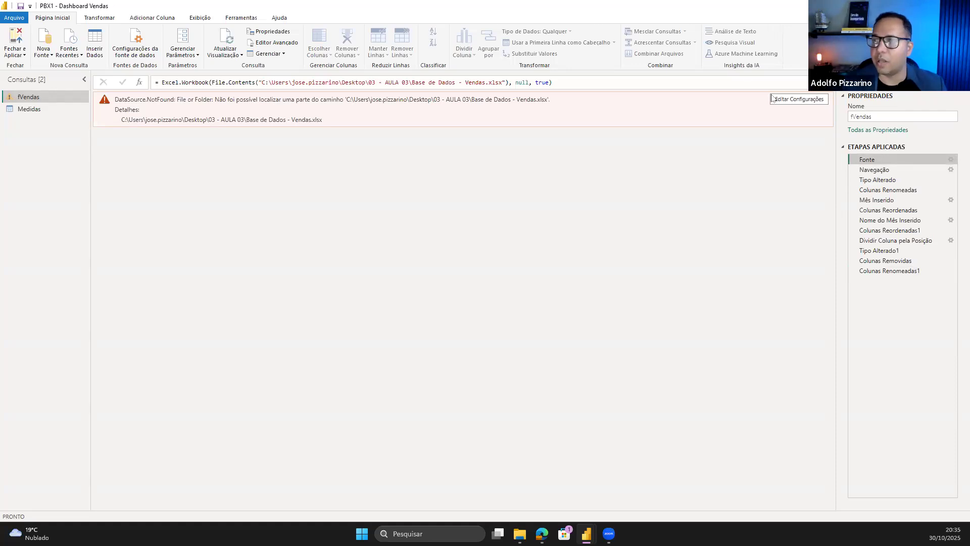
click(791, 101)
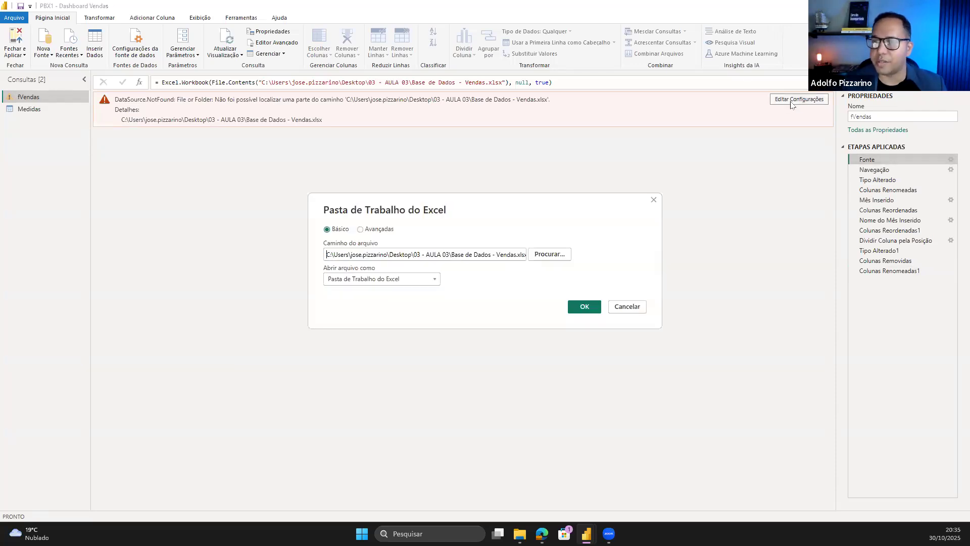
click(550, 254)
click(491, 253)
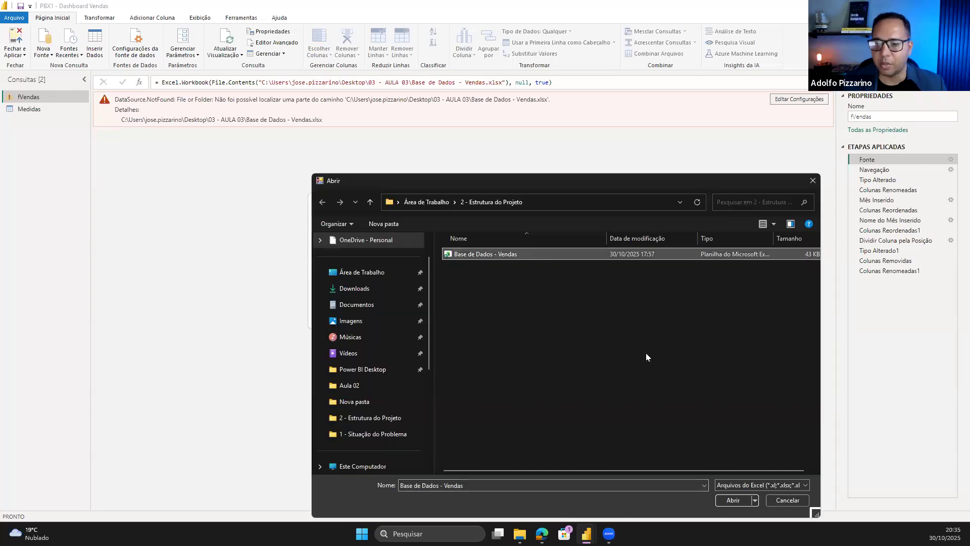
click(733, 500)
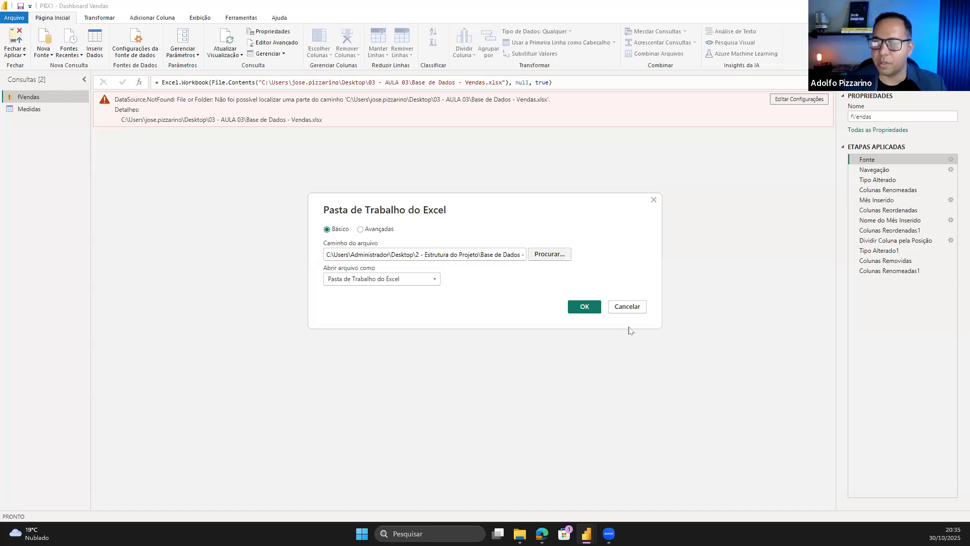
click(585, 307)
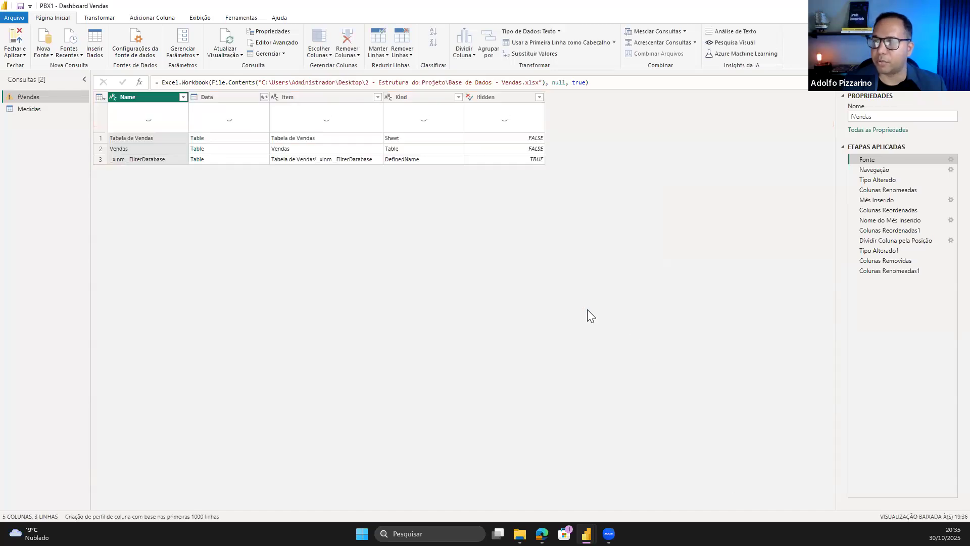
Examine the fVendas query's applied steps one by one, from Navegação through Colunas Renomeadas1
click(881, 171)
click(882, 181)
click(881, 190)
click(879, 200)
click(882, 210)
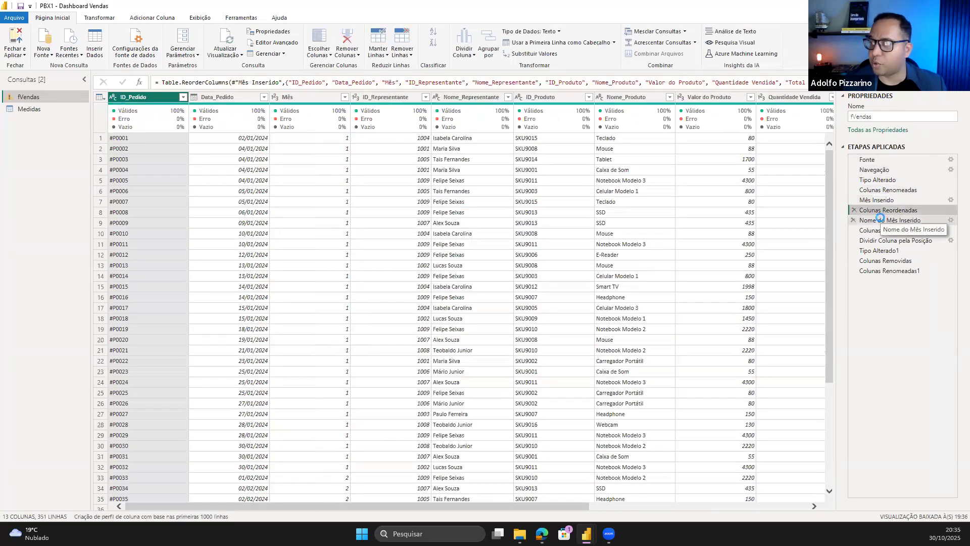
click(879, 220)
click(879, 230)
click(879, 240)
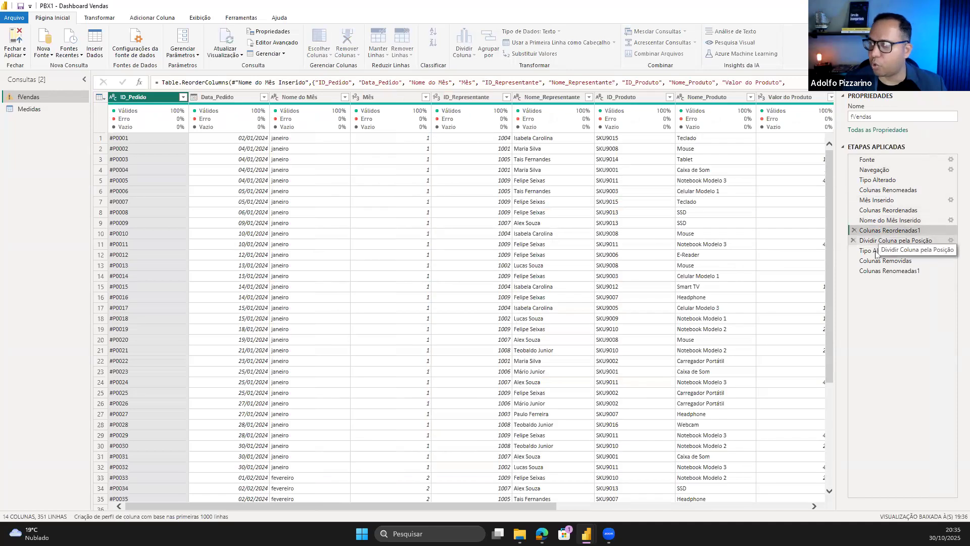
click(877, 250)
click(874, 261)
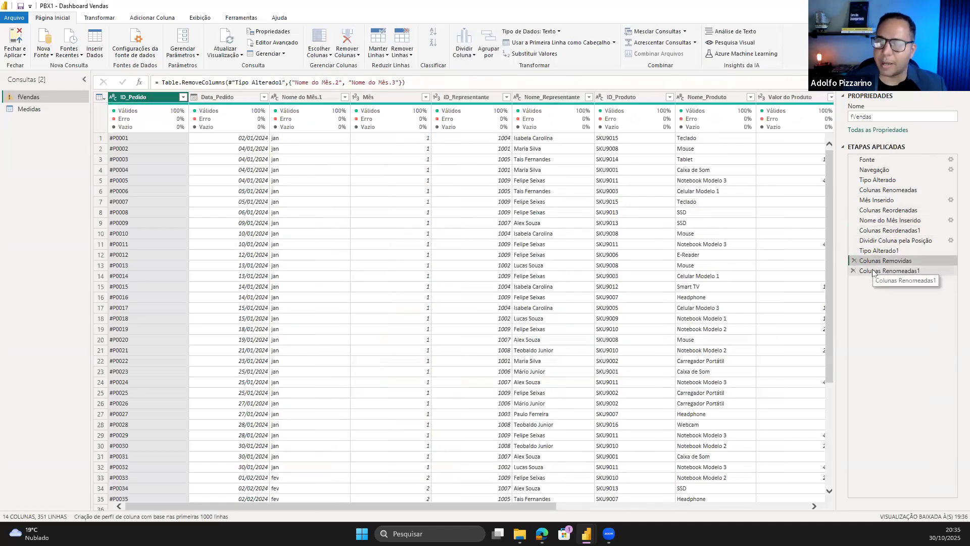
click(872, 271)
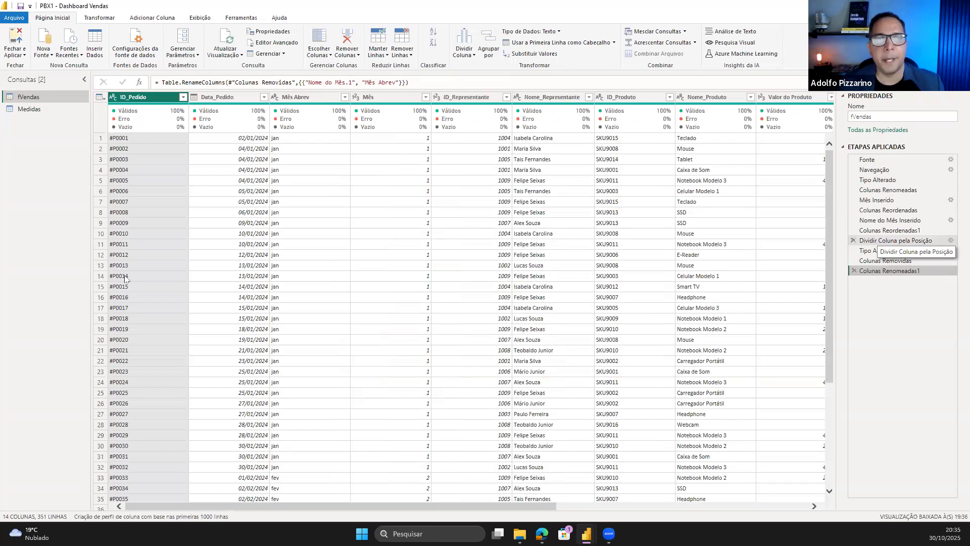
Select the Data_Pedido column, close the Power Query editor and apply the query changes to the report
click(212, 97)
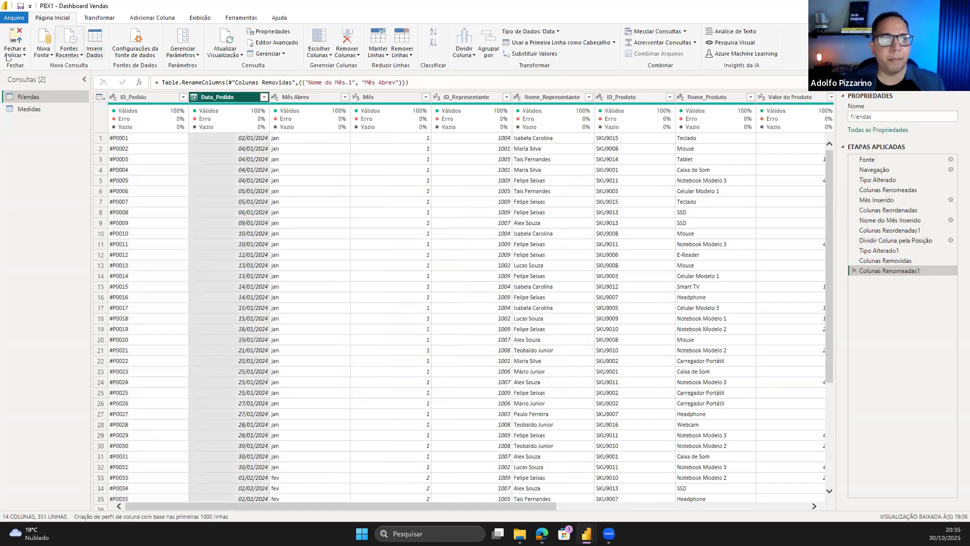
click(23, 55)
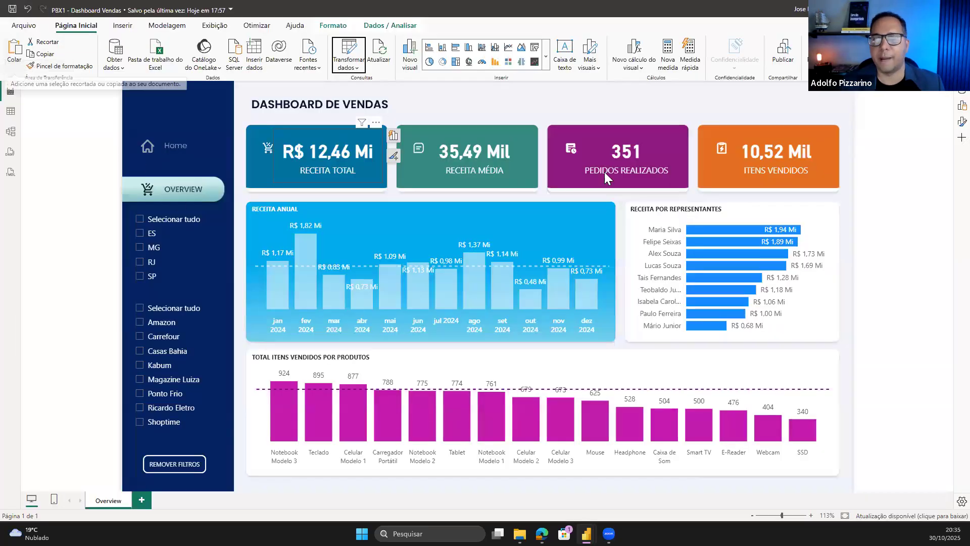